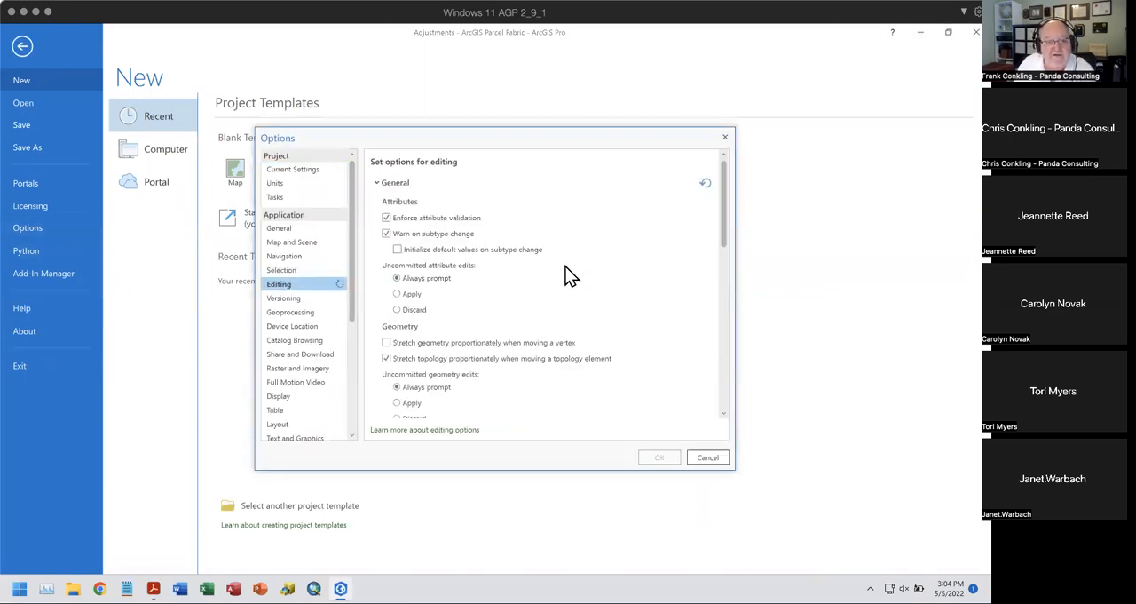
- Review the general, productivity and session editing options, close them without changes and return to the map
scroll(619, 275, "down", 6)
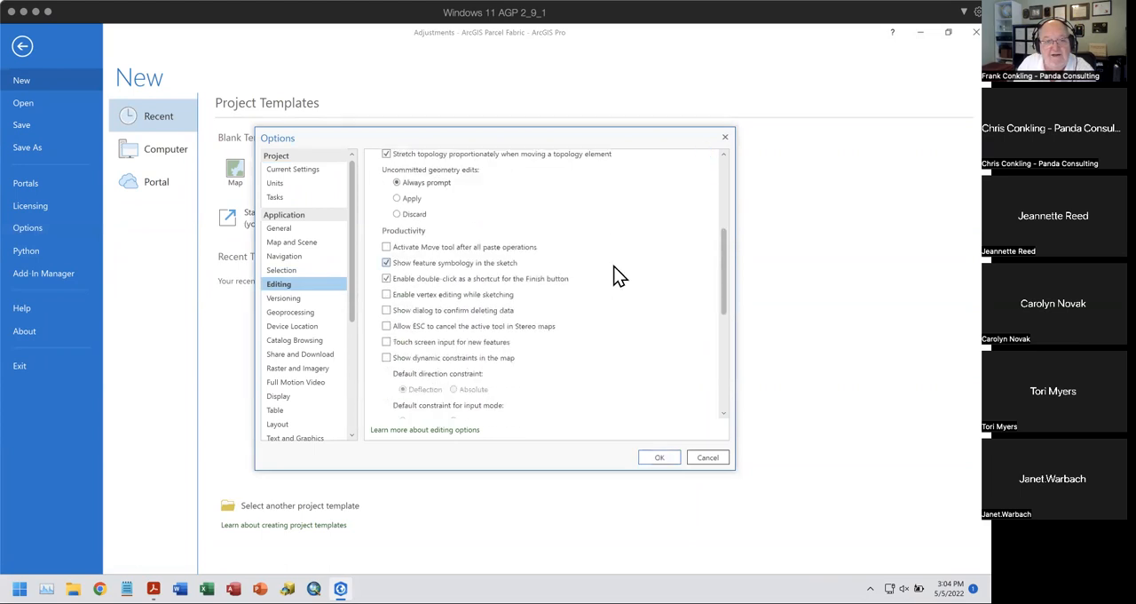
scroll(618, 275, "down", 5)
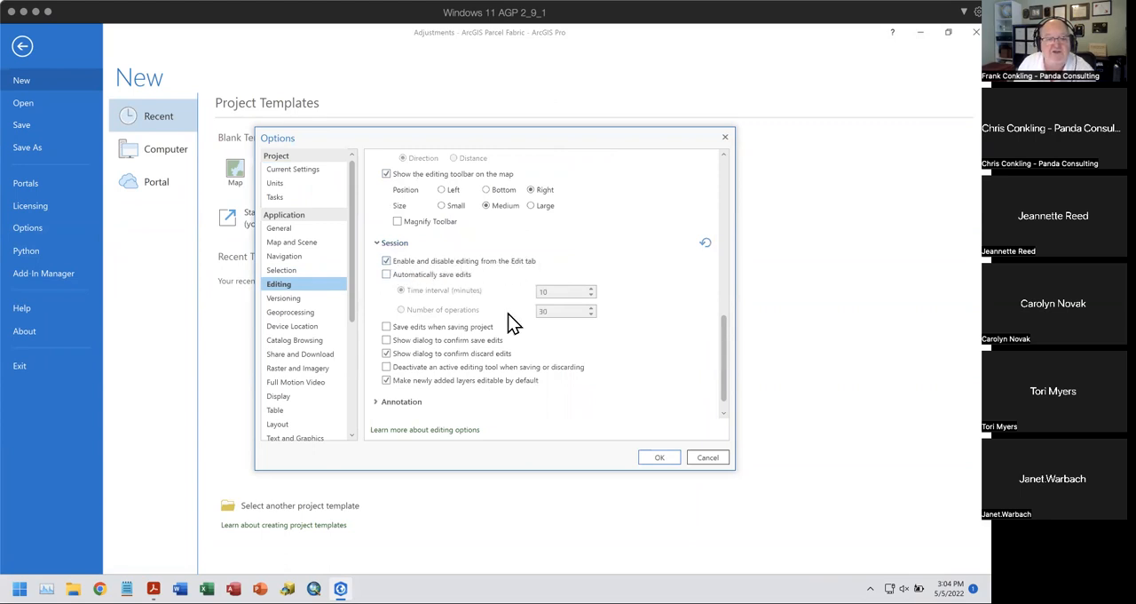
left_click(715, 460)
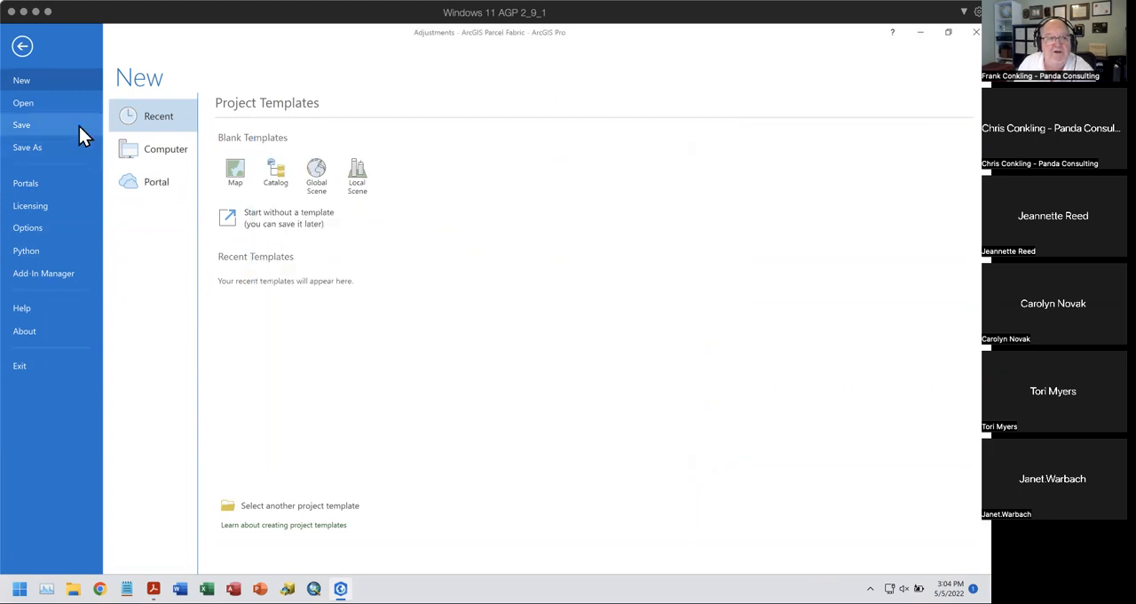
left_click(22, 47)
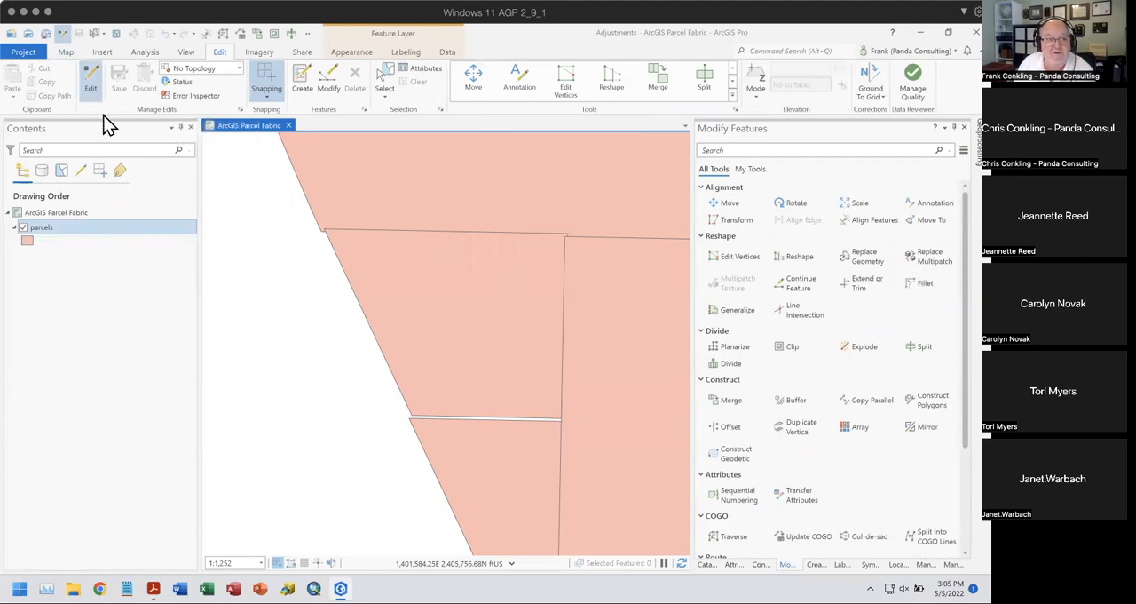
- Turn editing off for the project and enable it again
left_click(89, 86)
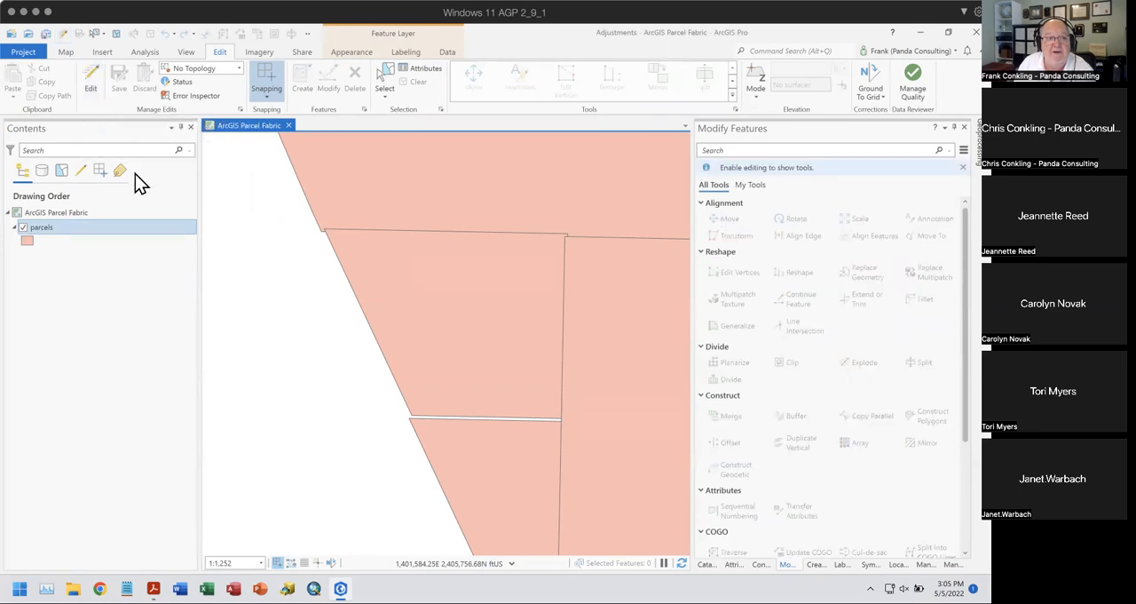
left_click(89, 86)
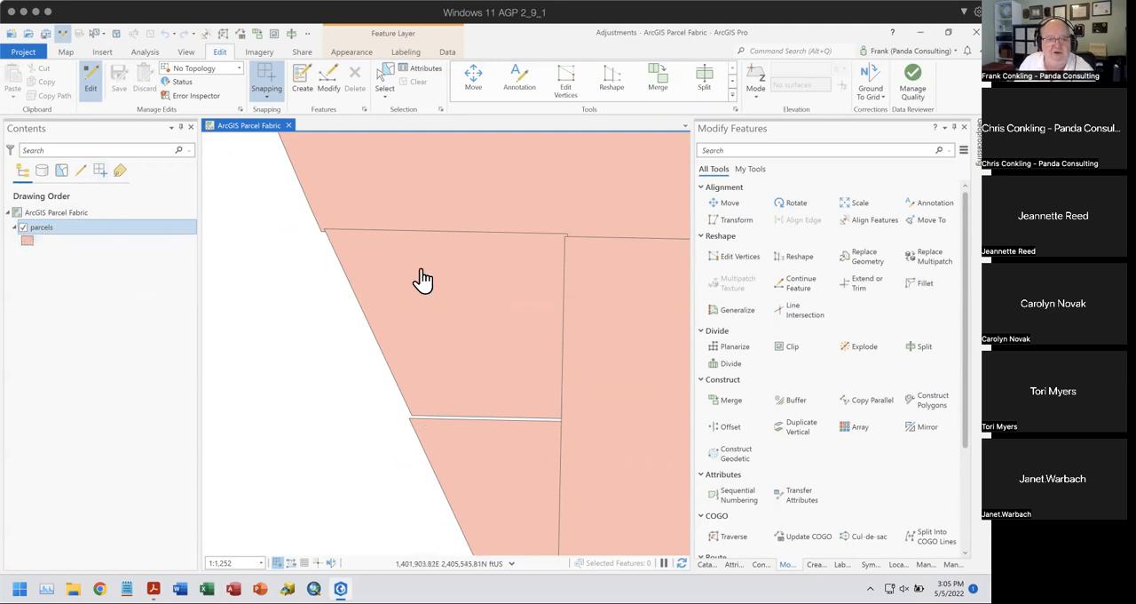
- Set the parcels layer's polygon symbol fill to pale yellow (RGB 255, 235, 190)
right_click(51, 229)
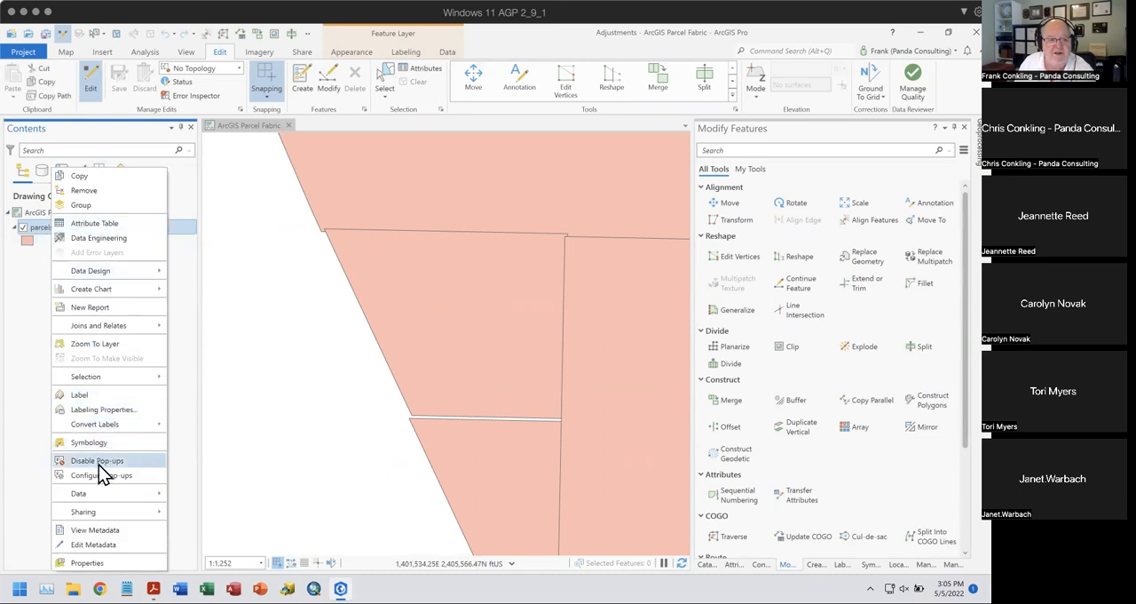
key("Return")
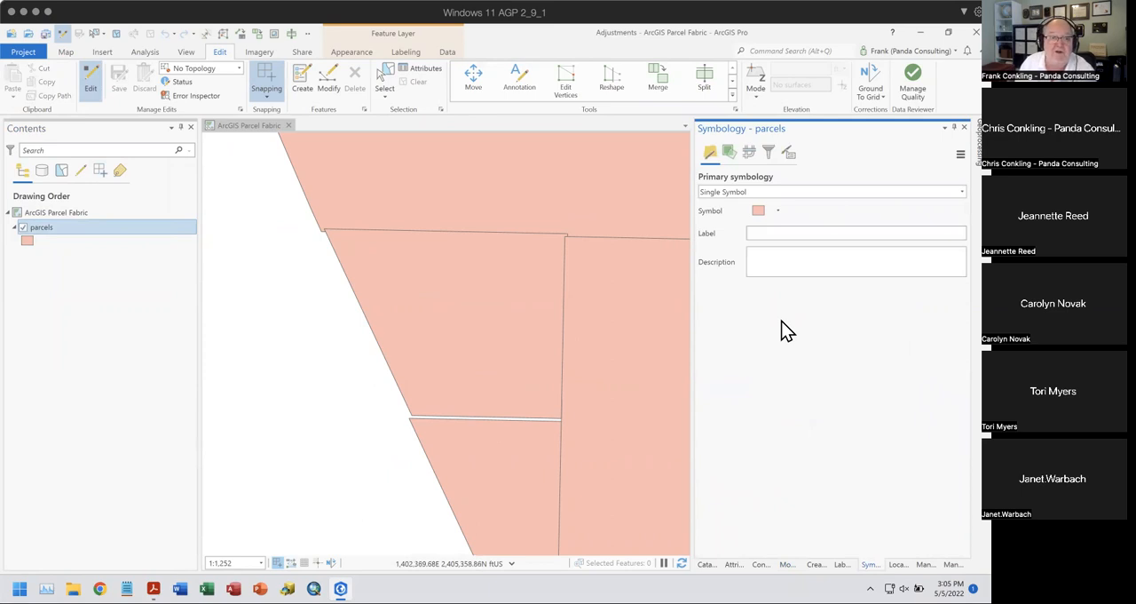
left_click(759, 213)
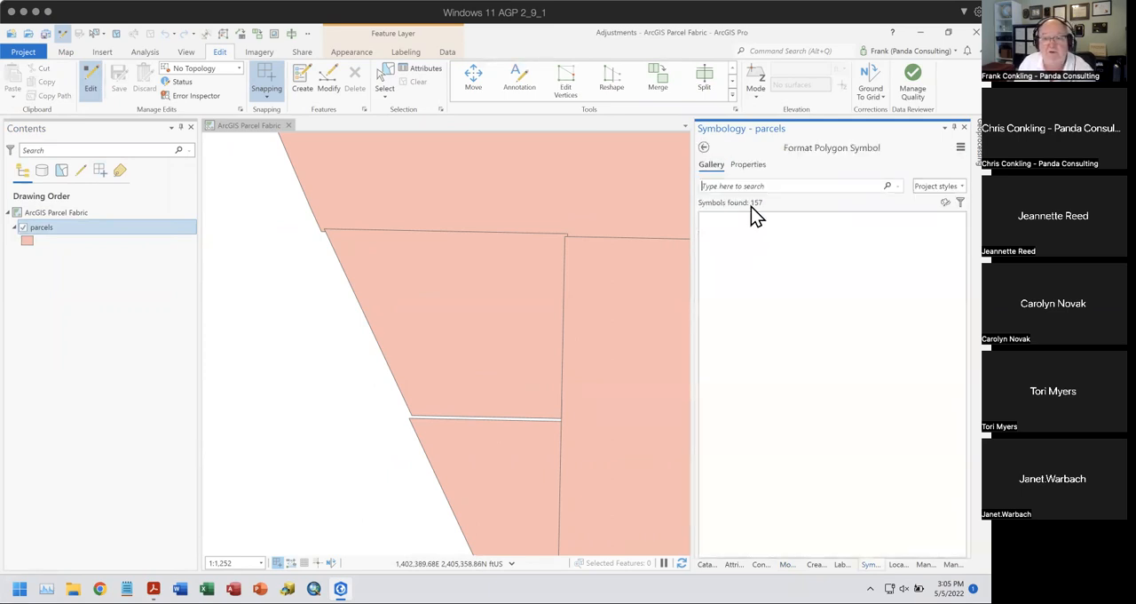
left_click(748, 165)
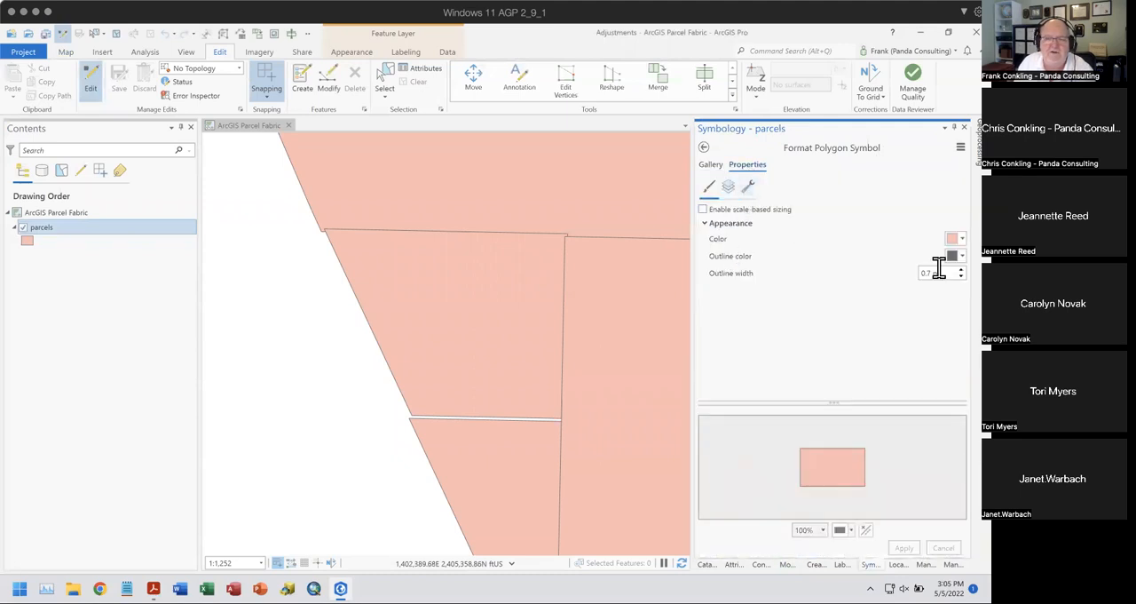
left_click(955, 238)
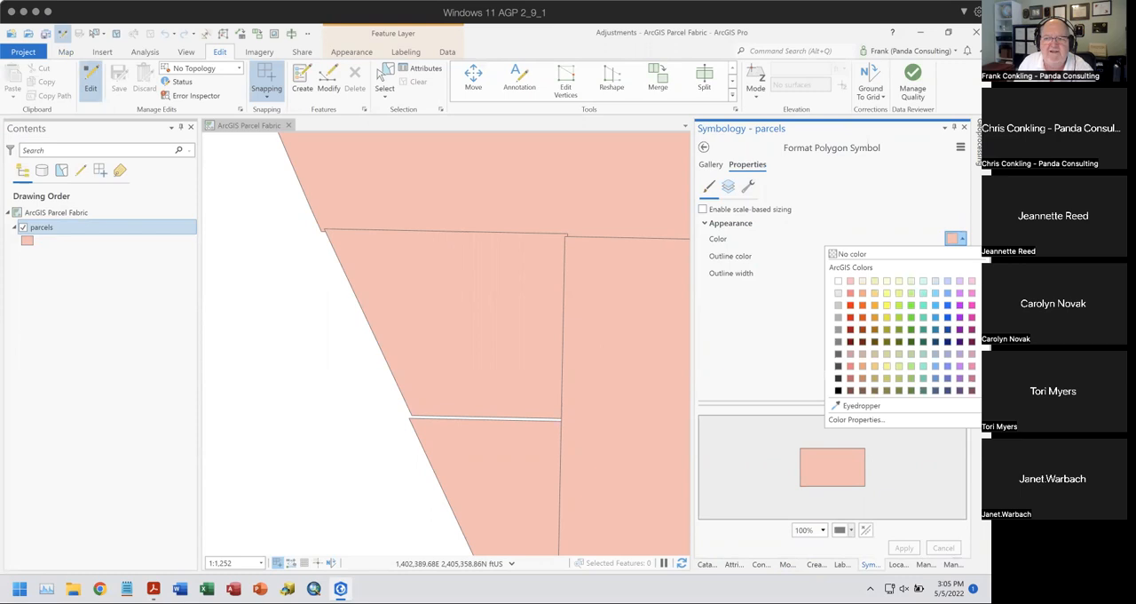
left_click(861, 292)
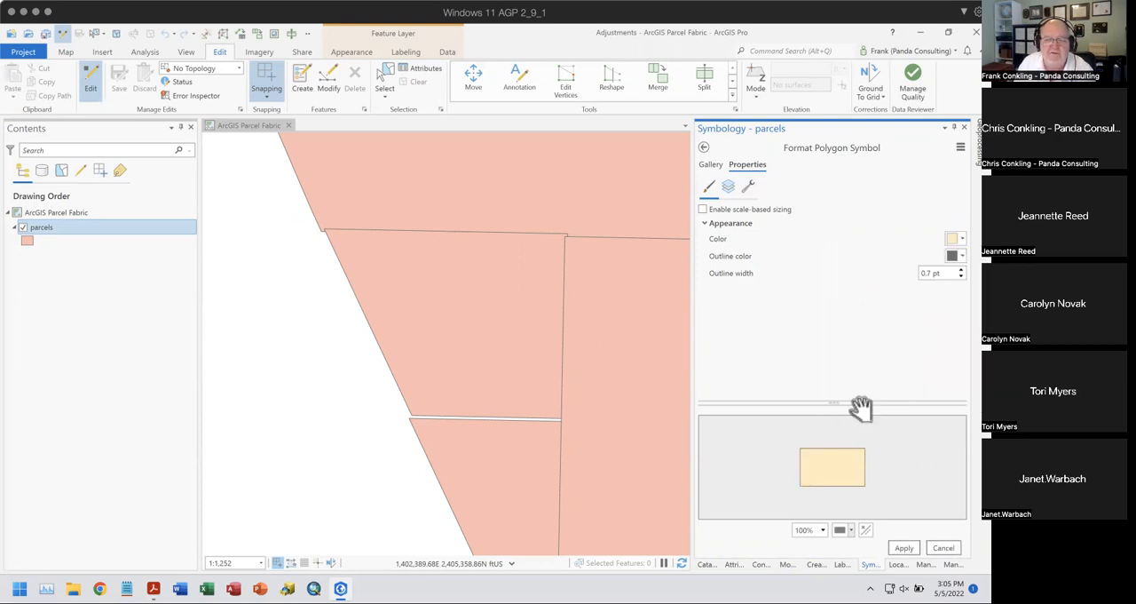
- Give the parcels fill color 40% transparency and apply the symbol changes
left_click(955, 238)
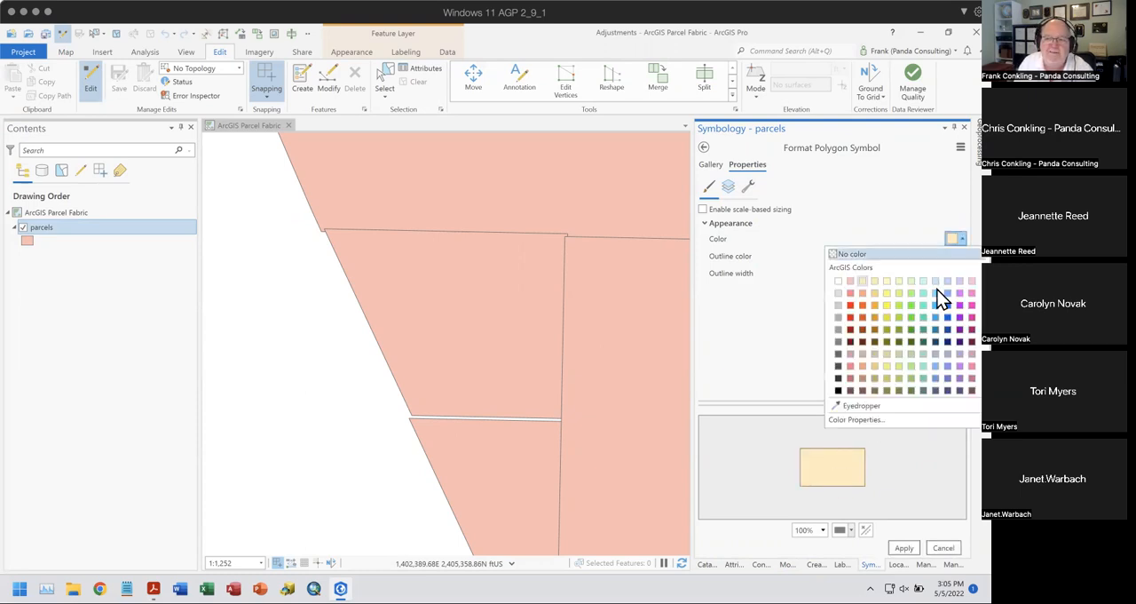
left_click(869, 418)
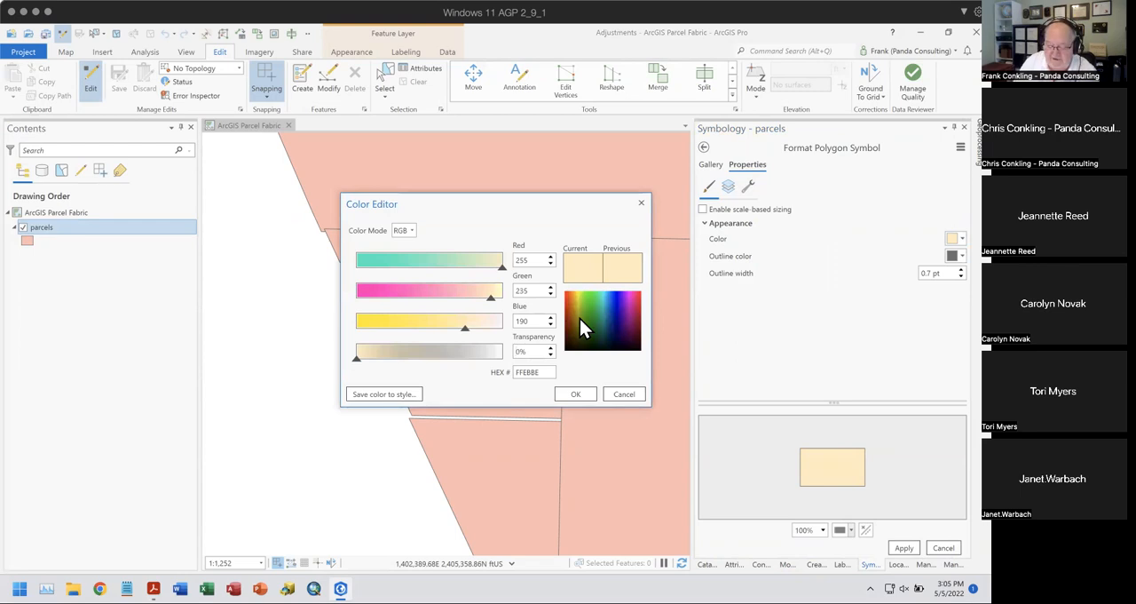
type("4")
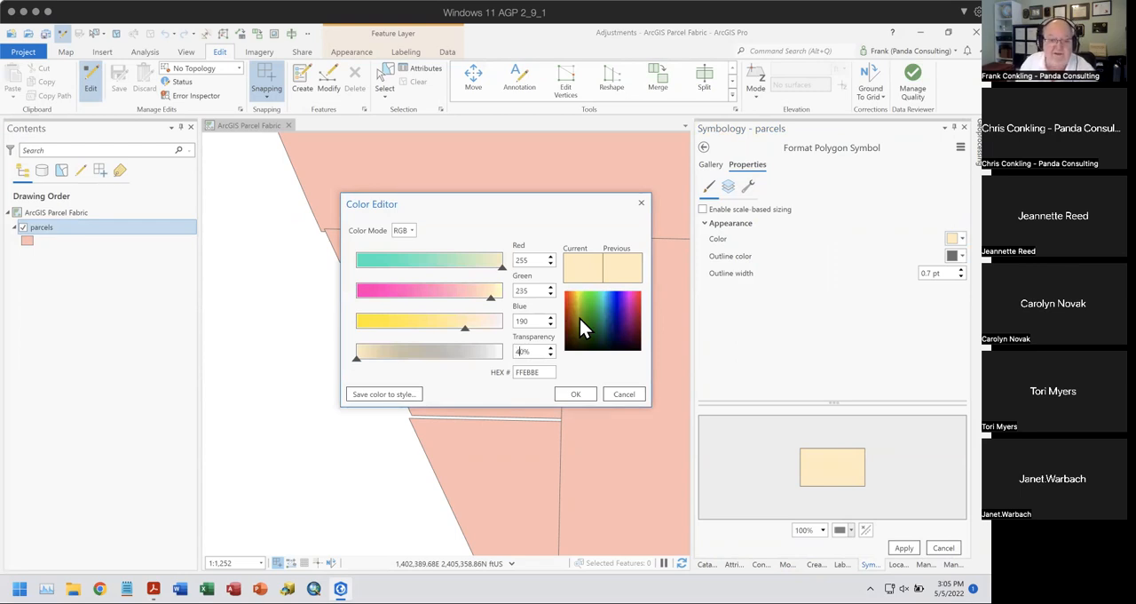
left_click(575, 394)
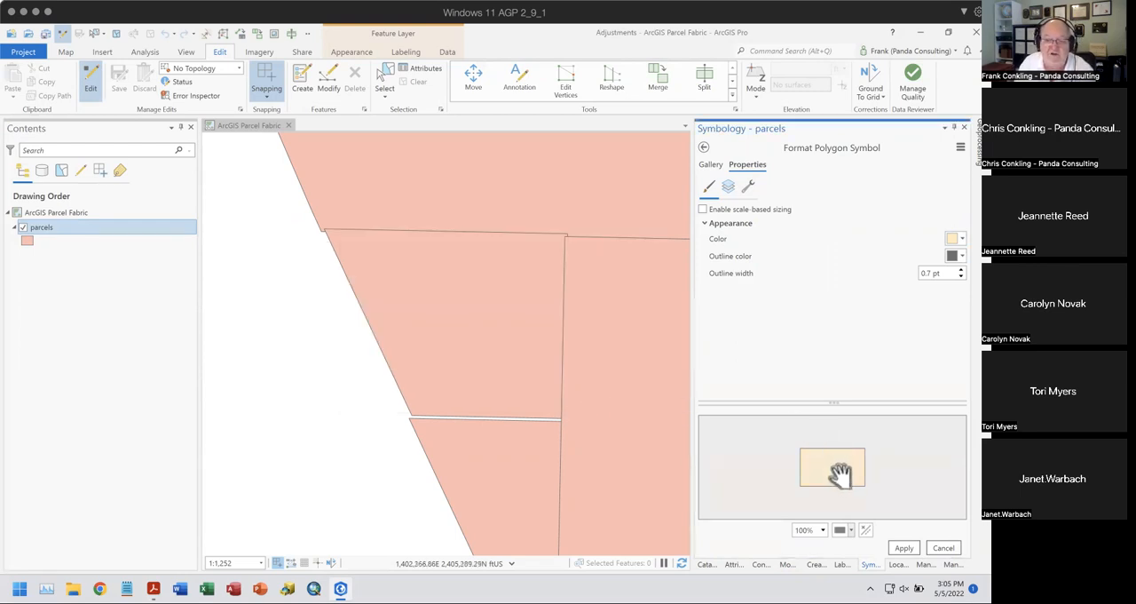
left_click(907, 548)
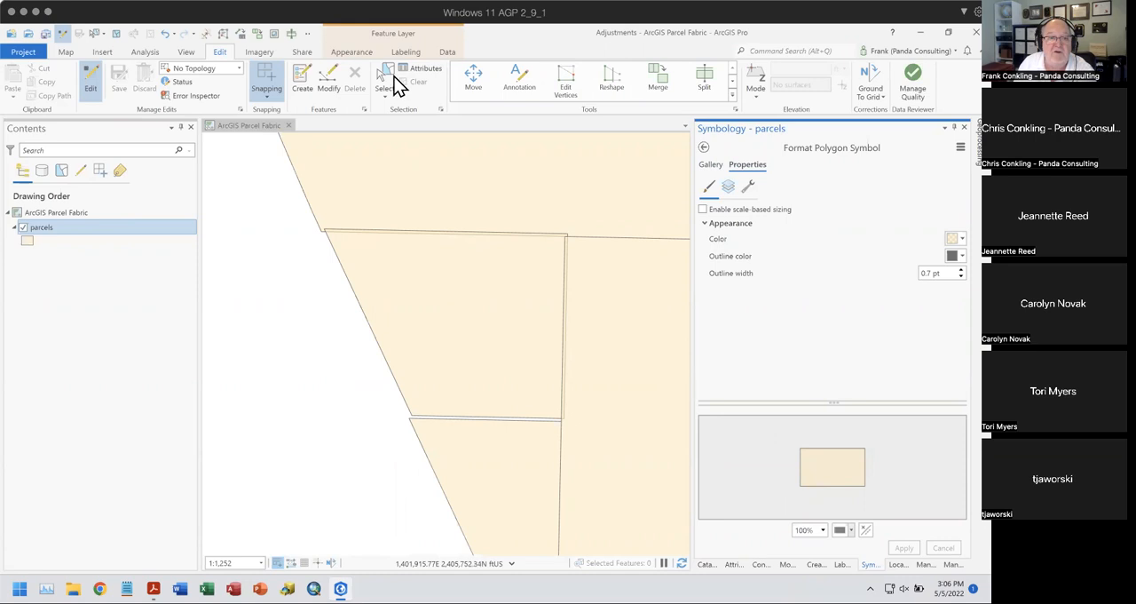
left_click(353, 55)
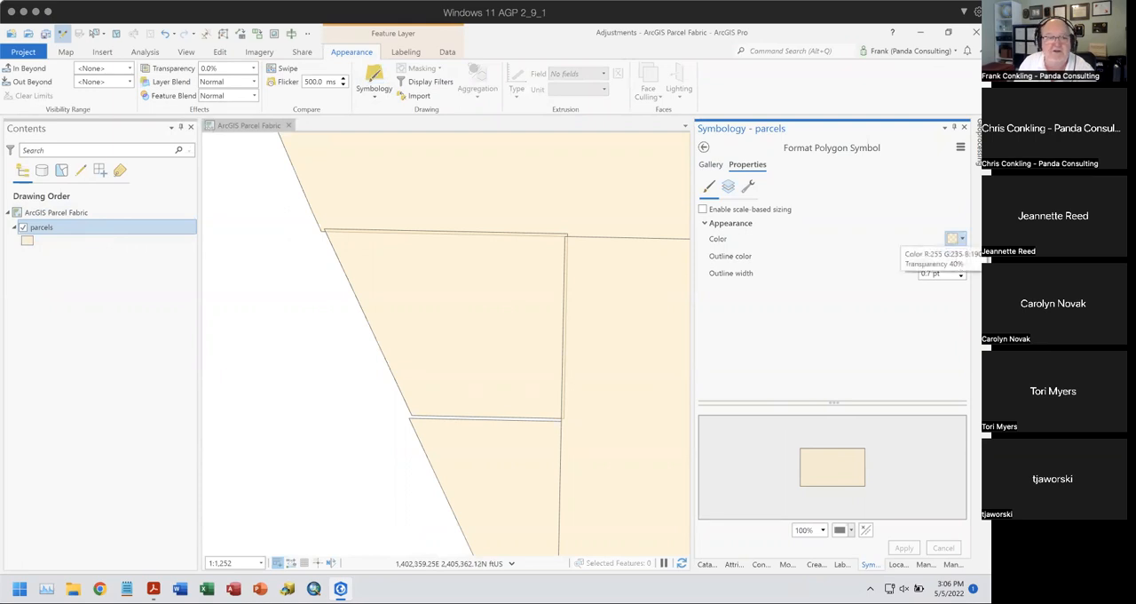
left_click(223, 52)
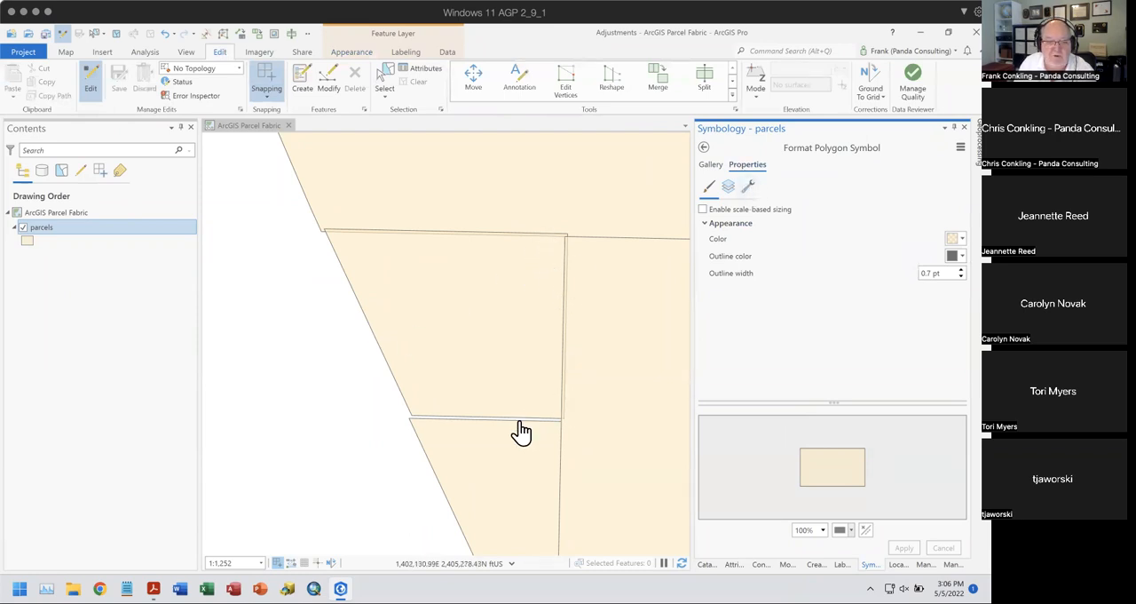
- Add a marker symbol layer to the structure of the parcels polygon symbol
left_click(750, 190)
left_click(759, 266)
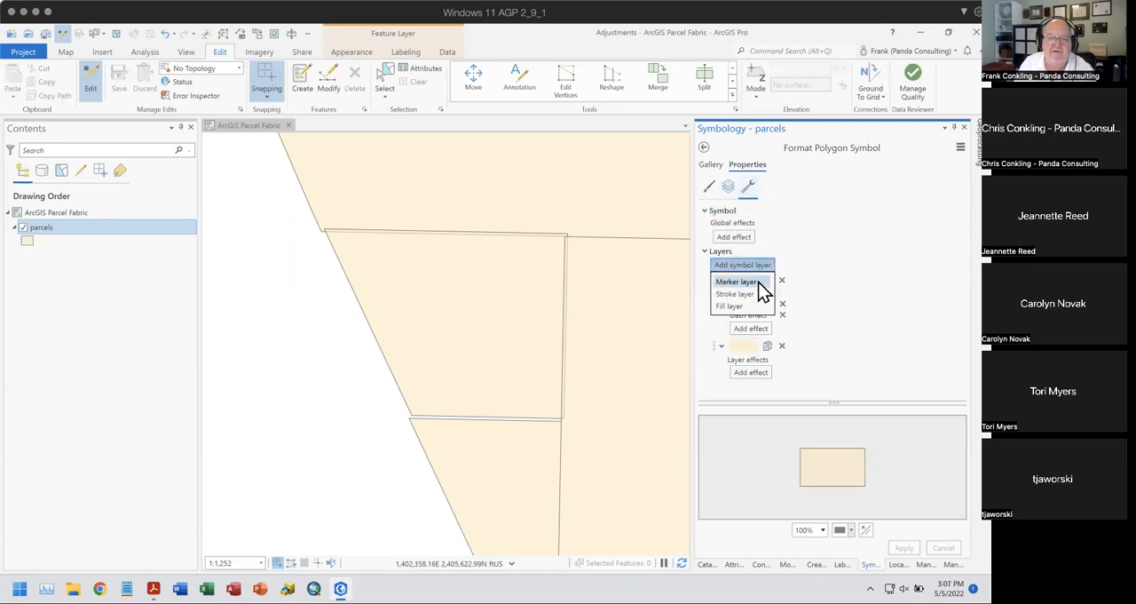
left_click(736, 281)
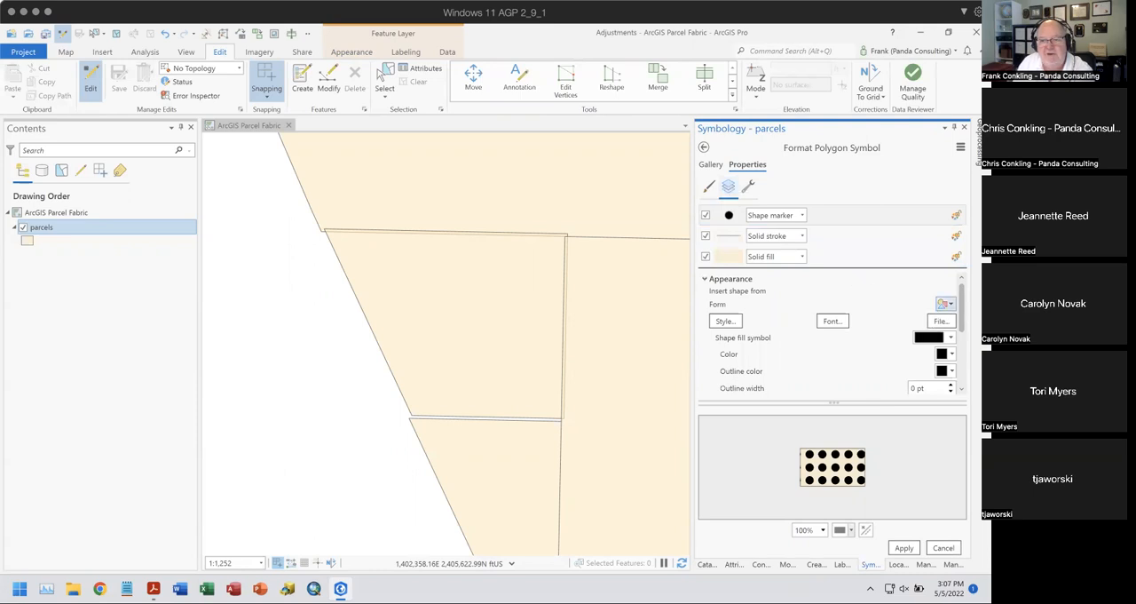
- Color the parcels symbol's shape marker red and set its size to 4 pt
scroll(945, 306, "down", 2)
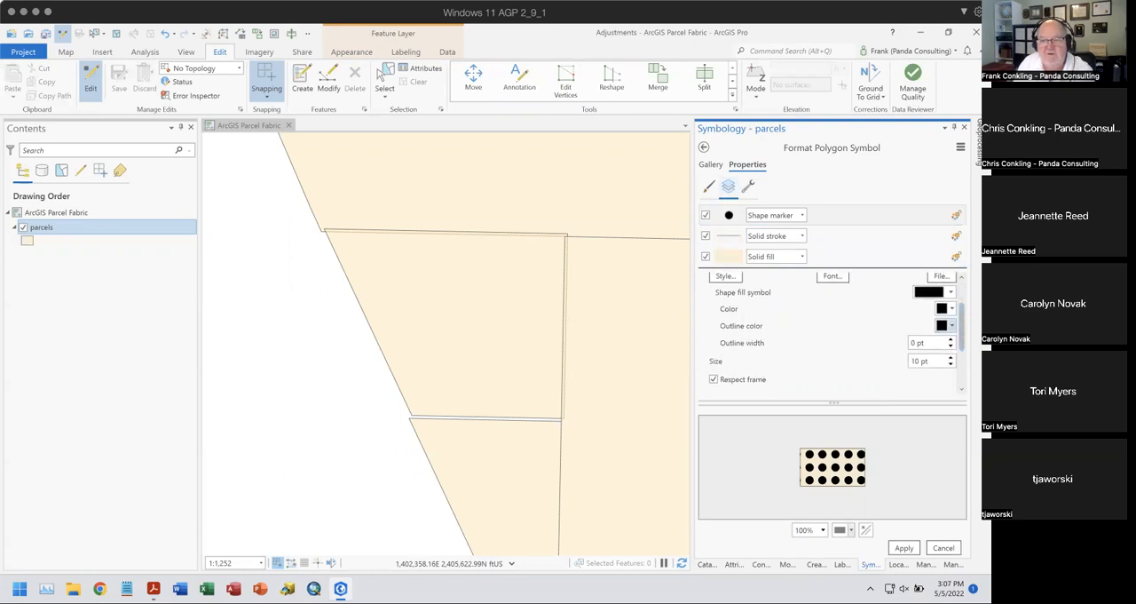
left_click(952, 308)
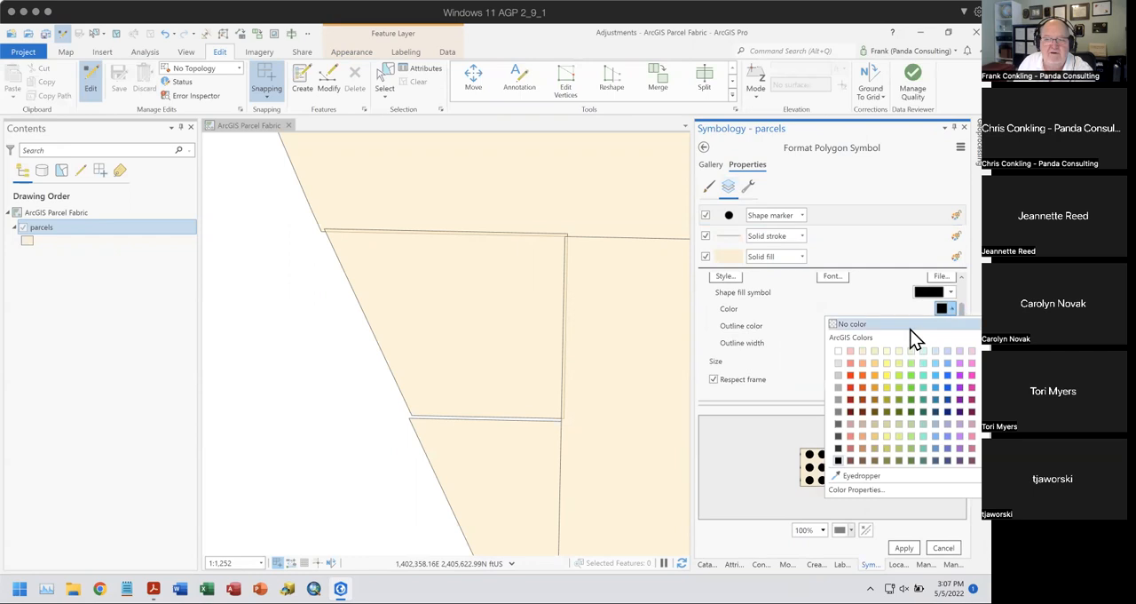
left_click(846, 374)
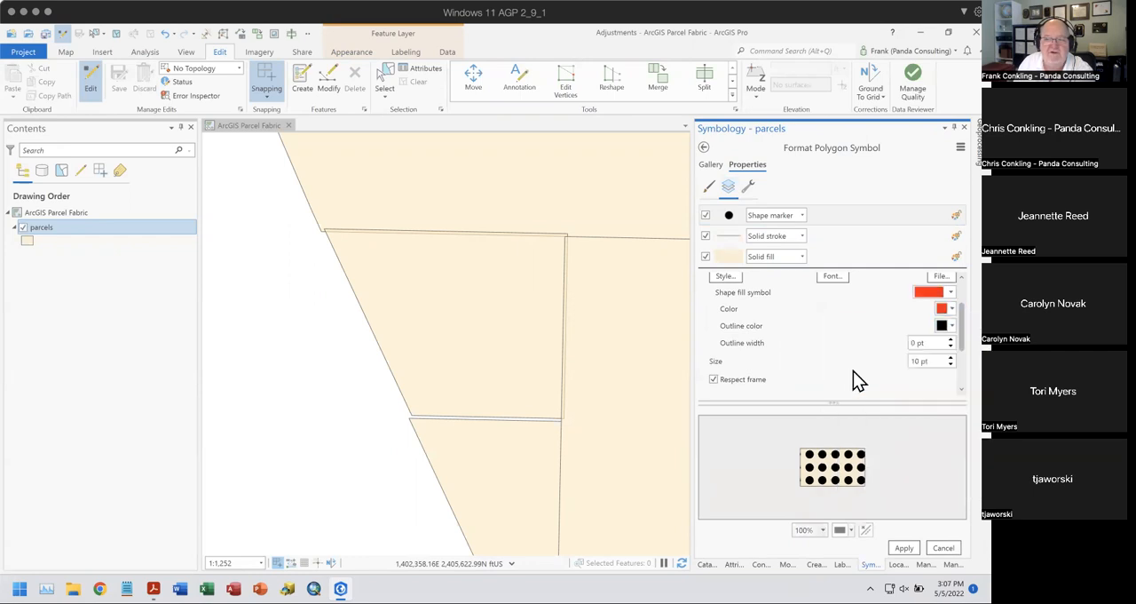
left_click(950, 364)
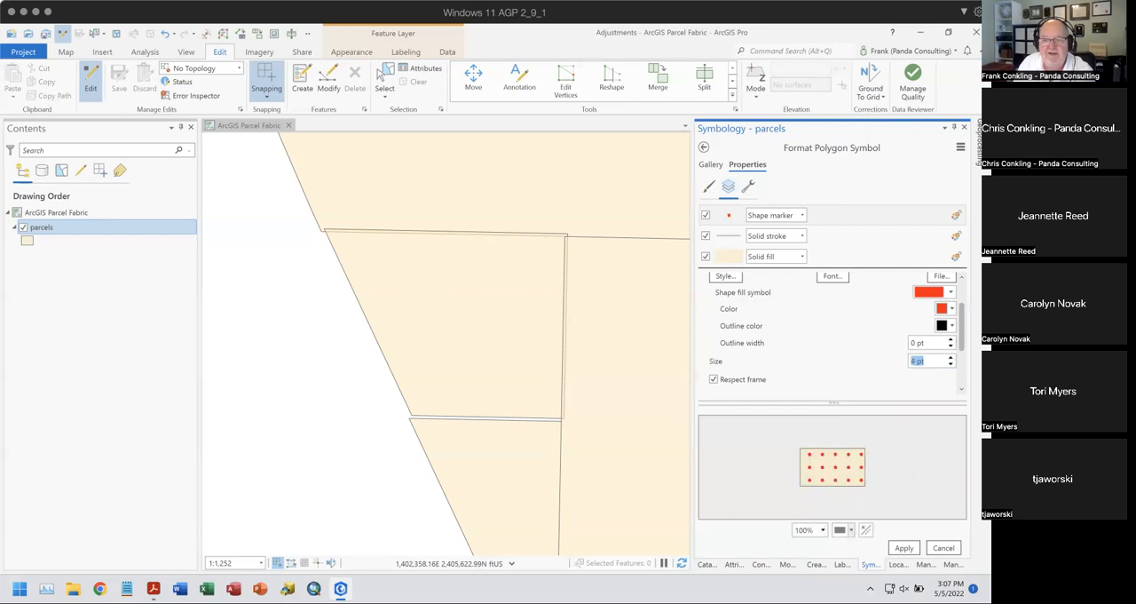
- Set the shape marker's placement to On vertices and apply it to the parcels symbol
scroll(961, 328, "down", 2)
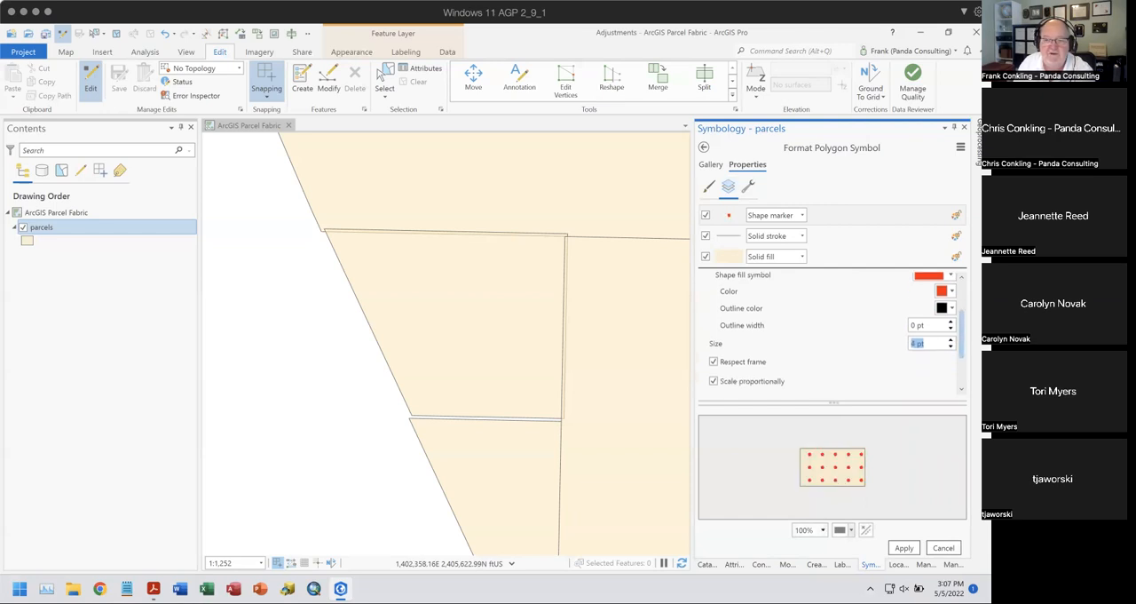
scroll(961, 355, "down", 1)
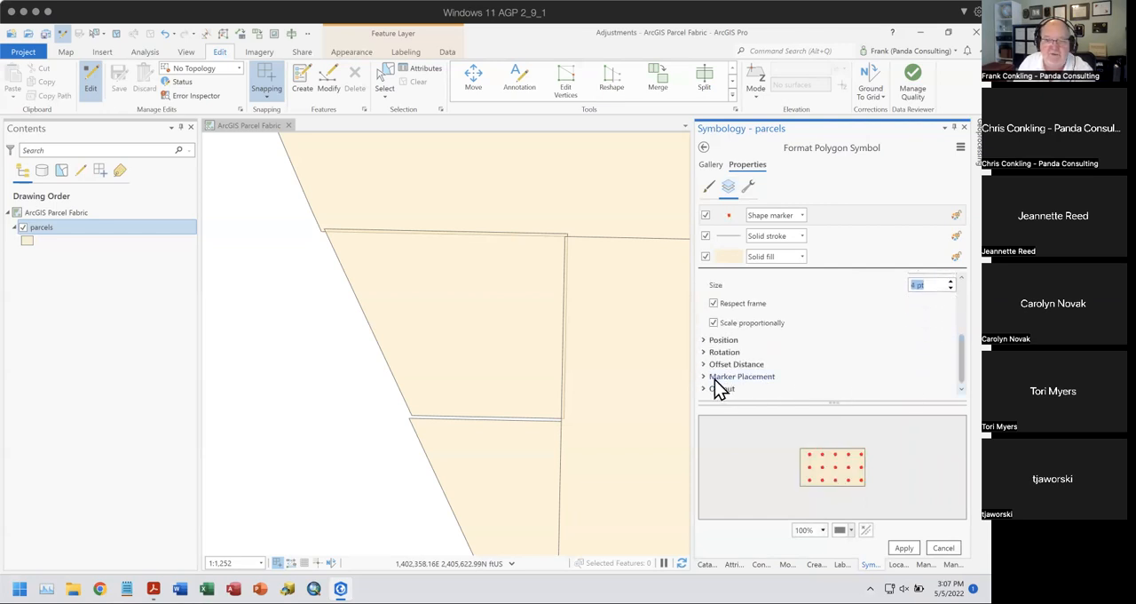
left_click(742, 376)
scroll(844, 328, "down", 3)
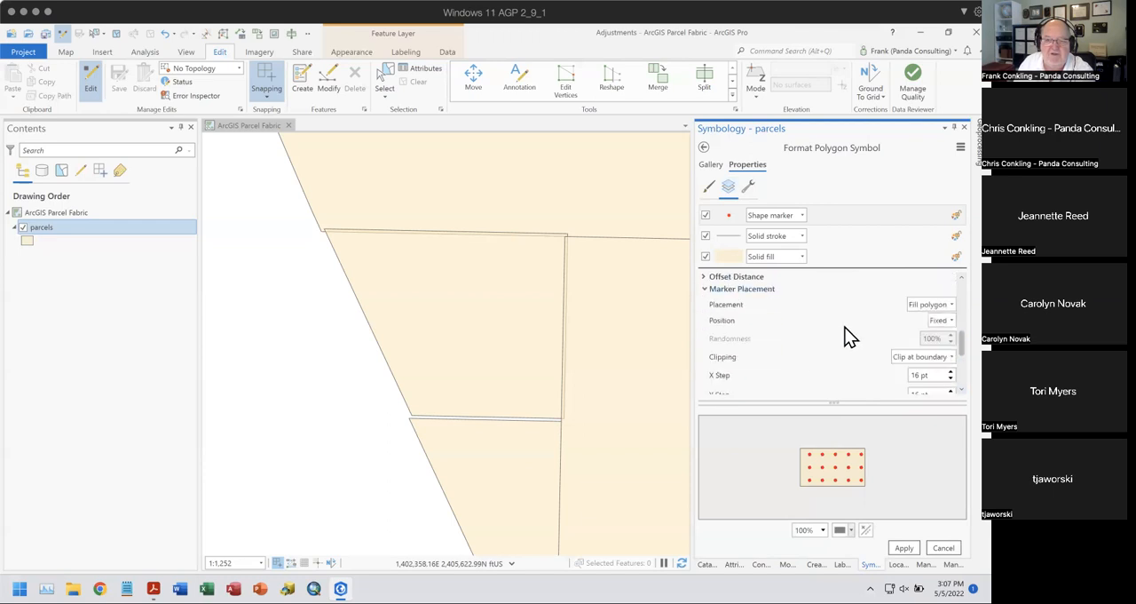
left_click(926, 304)
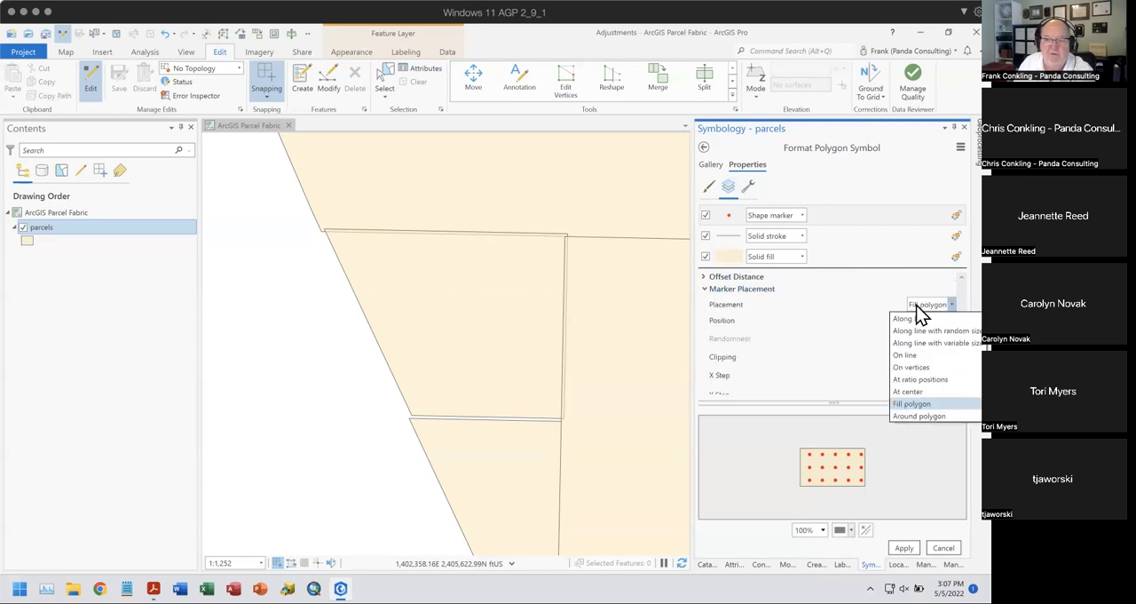
left_click(914, 367)
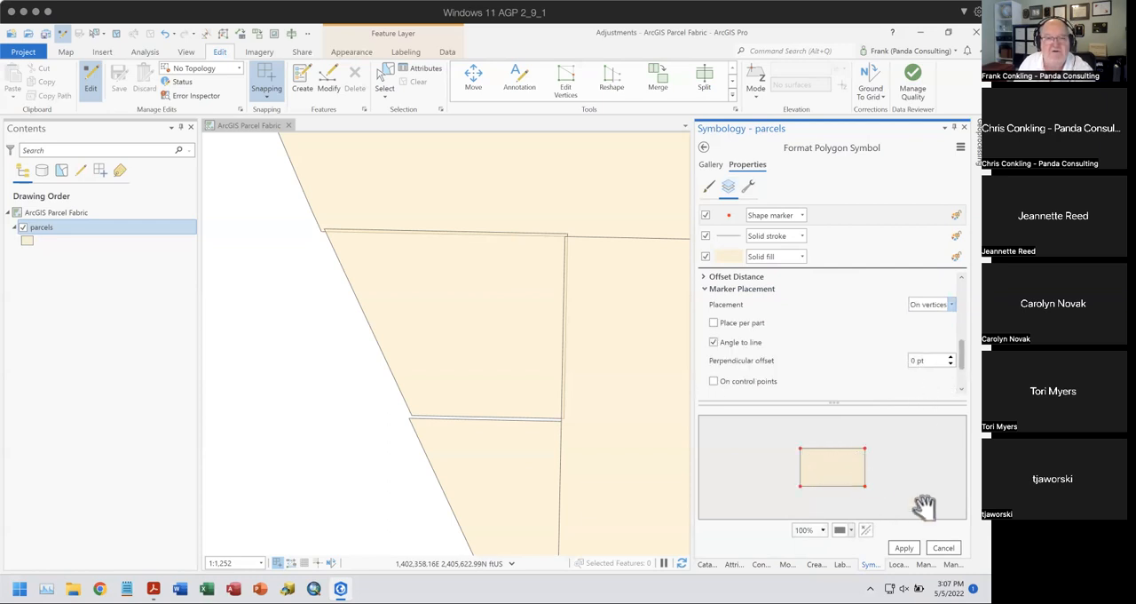
left_click(902, 548)
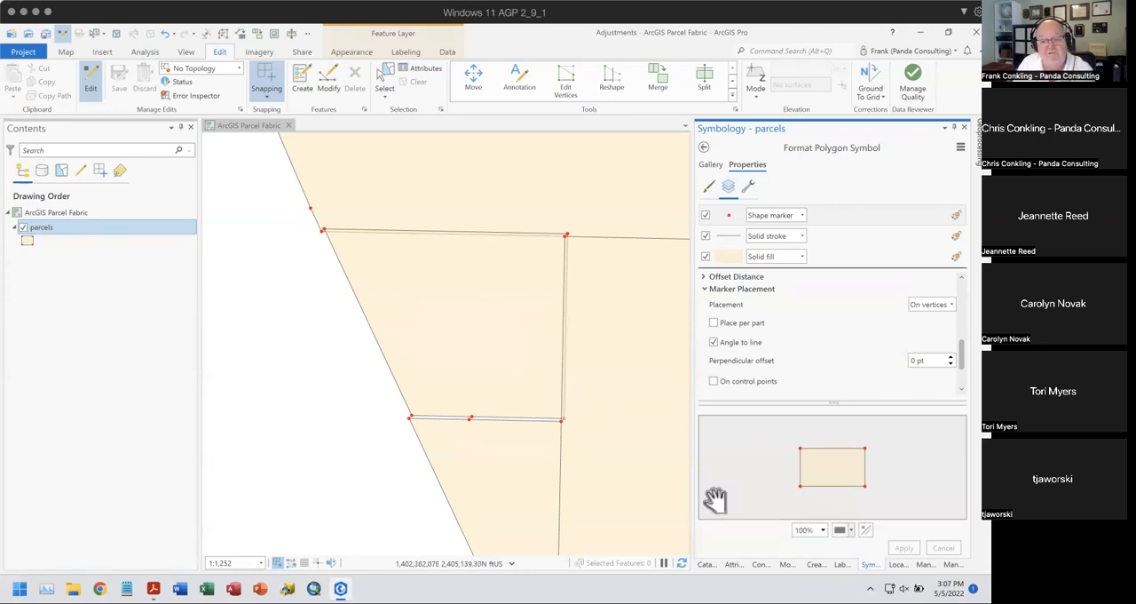
- Display the Modify Features tools as large icons and look through the tool groups
left_click(788, 566)
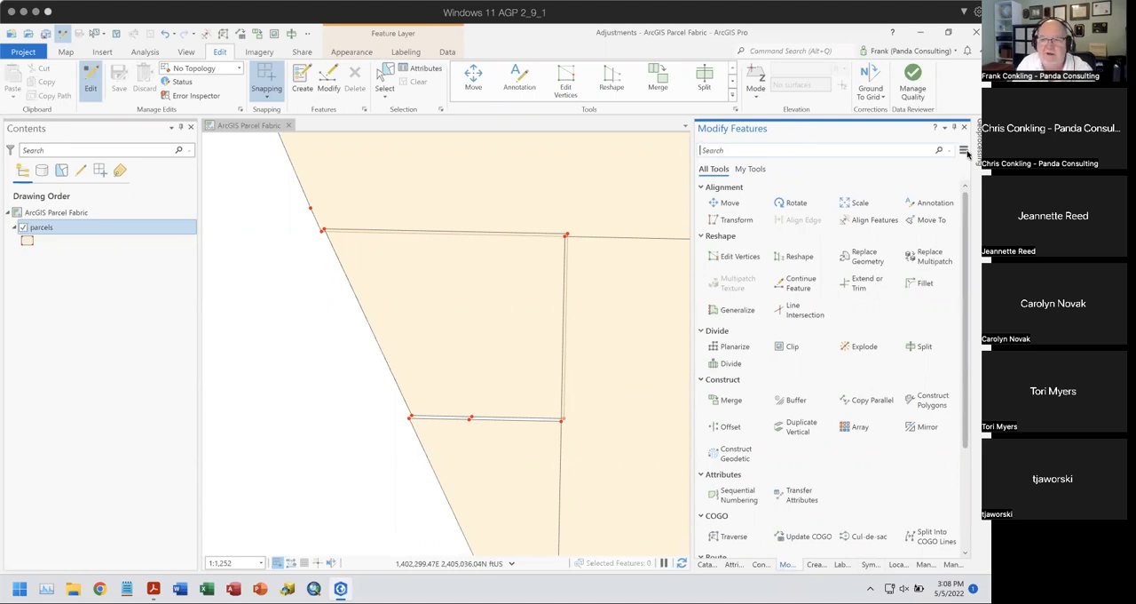
left_click(964, 150)
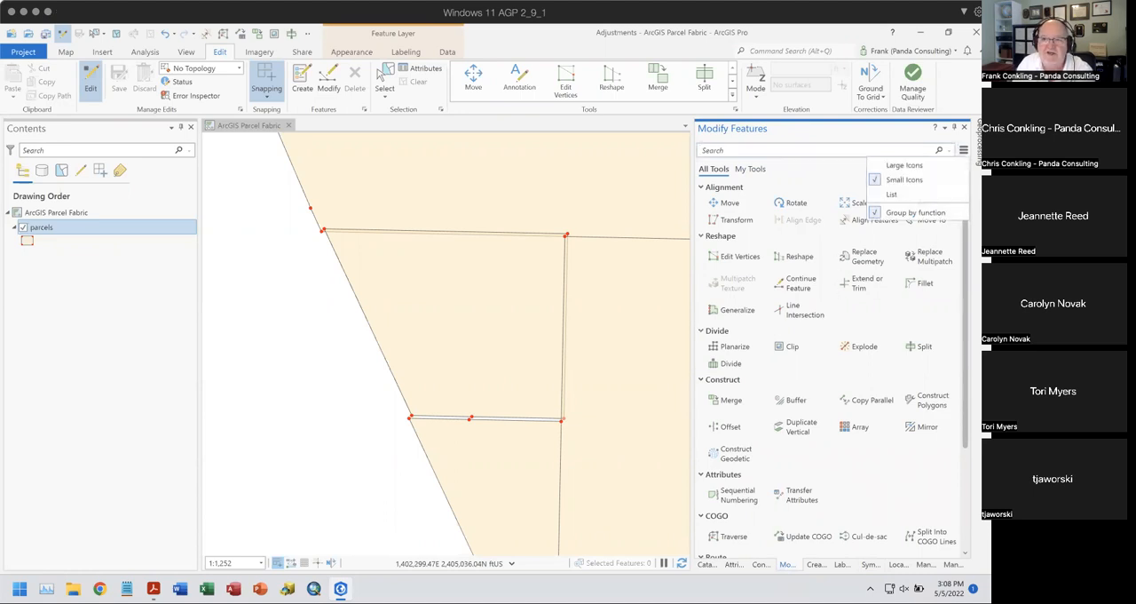
left_click(918, 165)
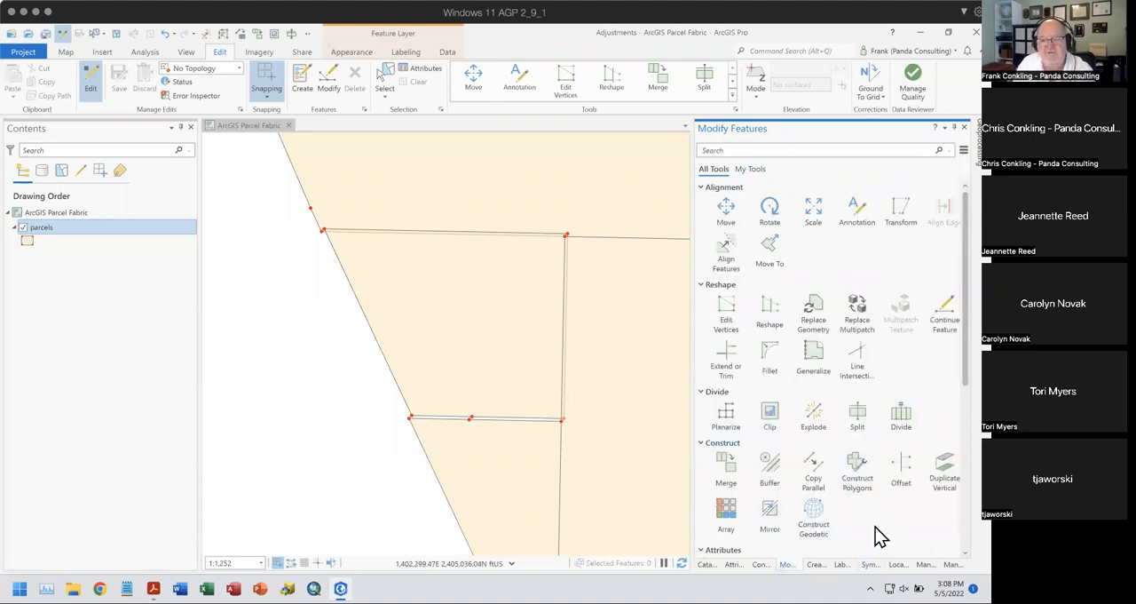
scroll(879, 536, "down", 3)
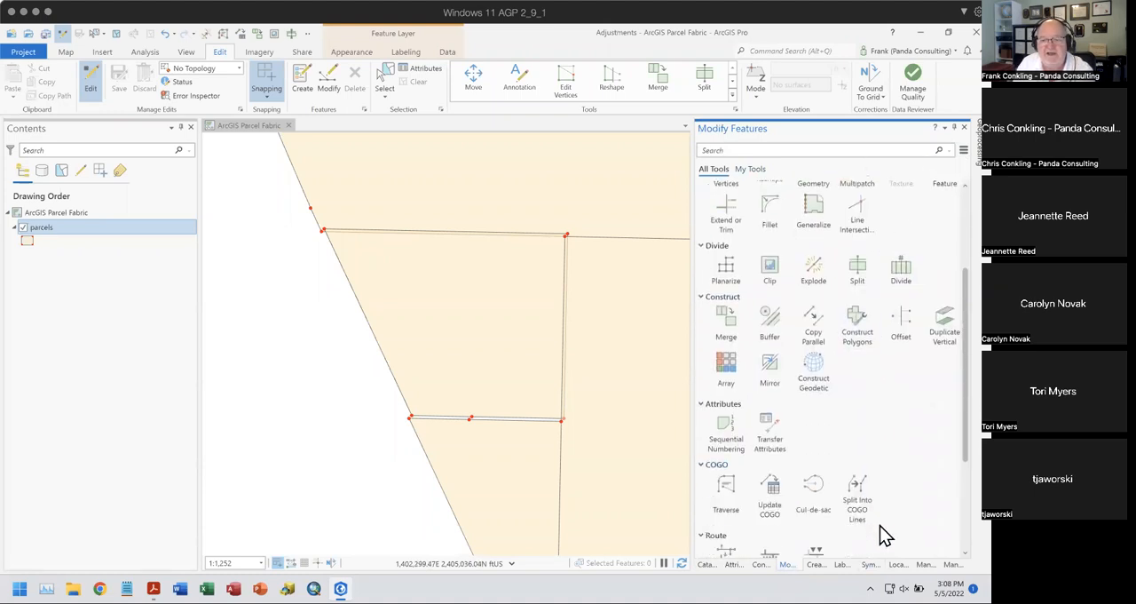
- Select the four-sided parcel along the slanted boundary, view its attributes, and return to the Modify Features tools
scroll(880, 532, "up", 3)
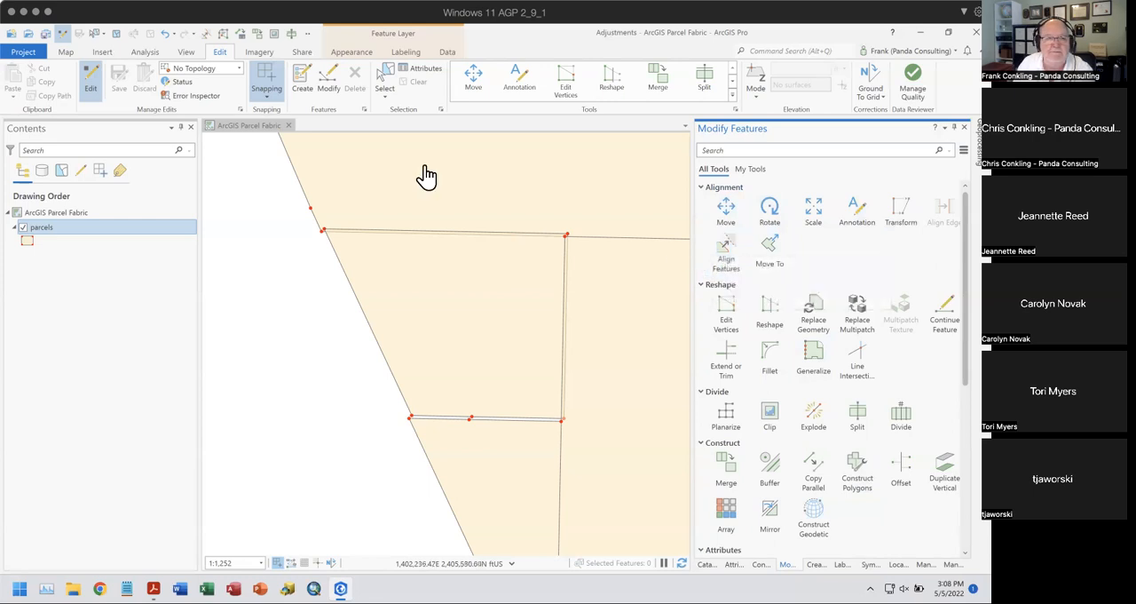
left_click(391, 78)
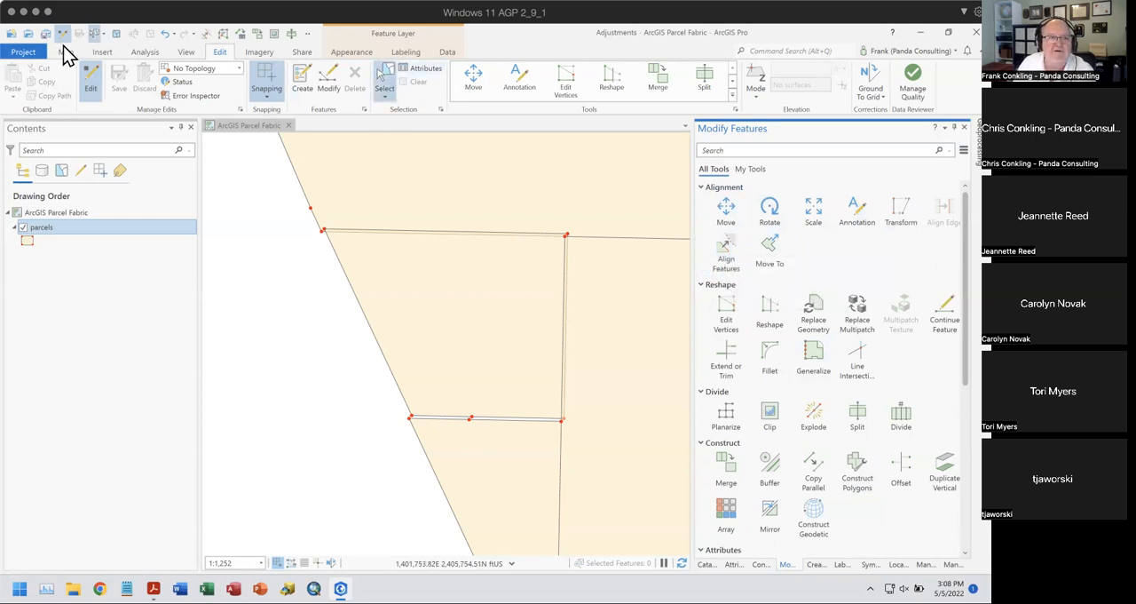
left_click(459, 303)
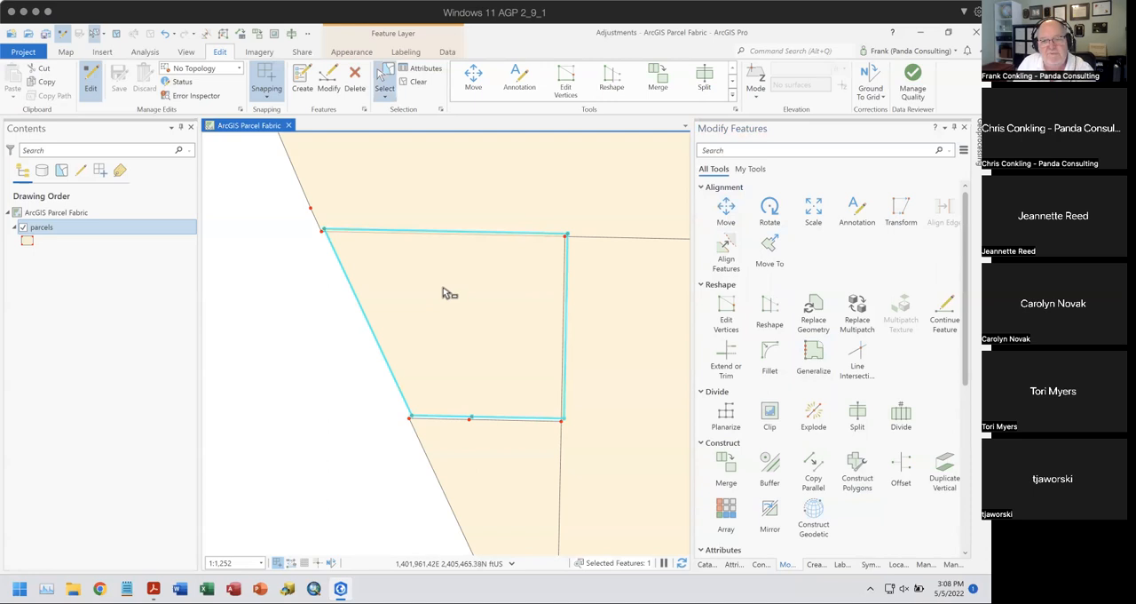
left_click(734, 566)
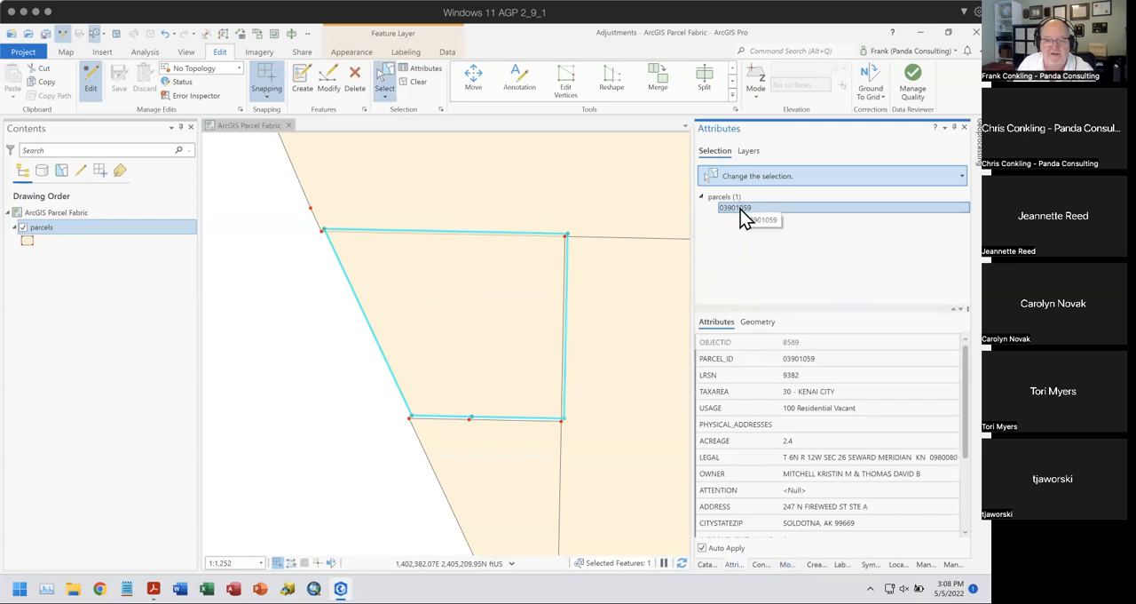
left_click(706, 566)
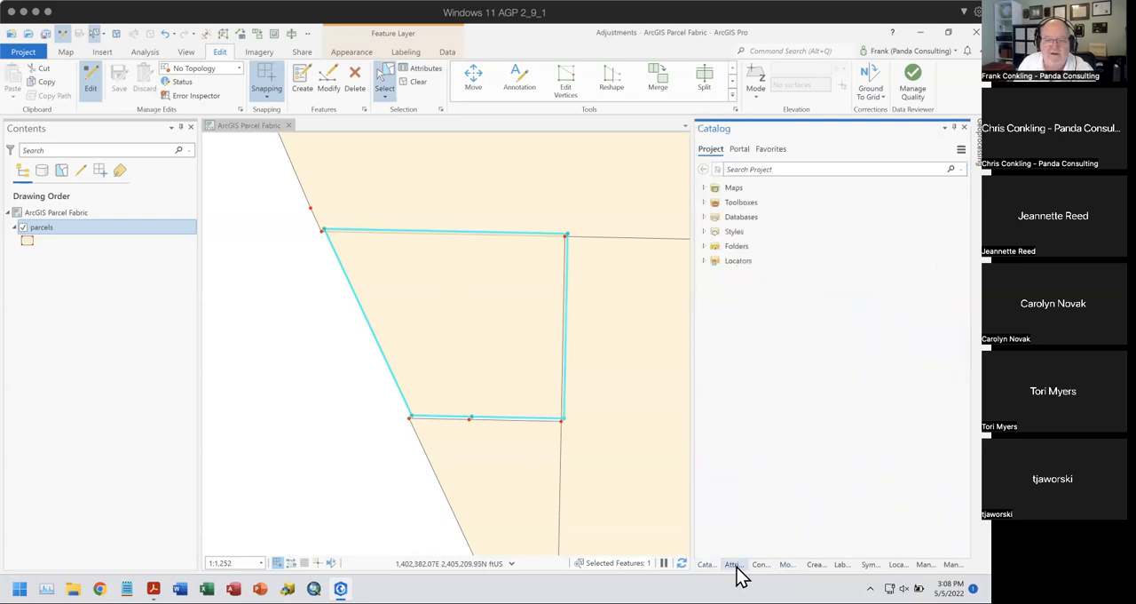
left_click(786, 566)
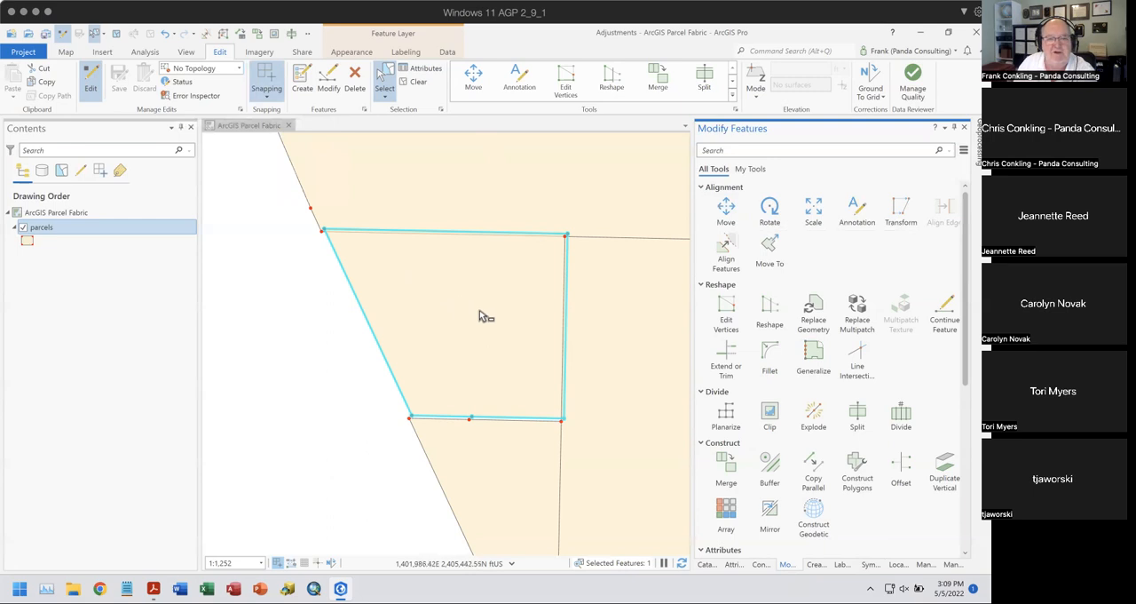
- Try moving the selected parcel down and to the left without topology, and cancel the move
left_click(726, 211)
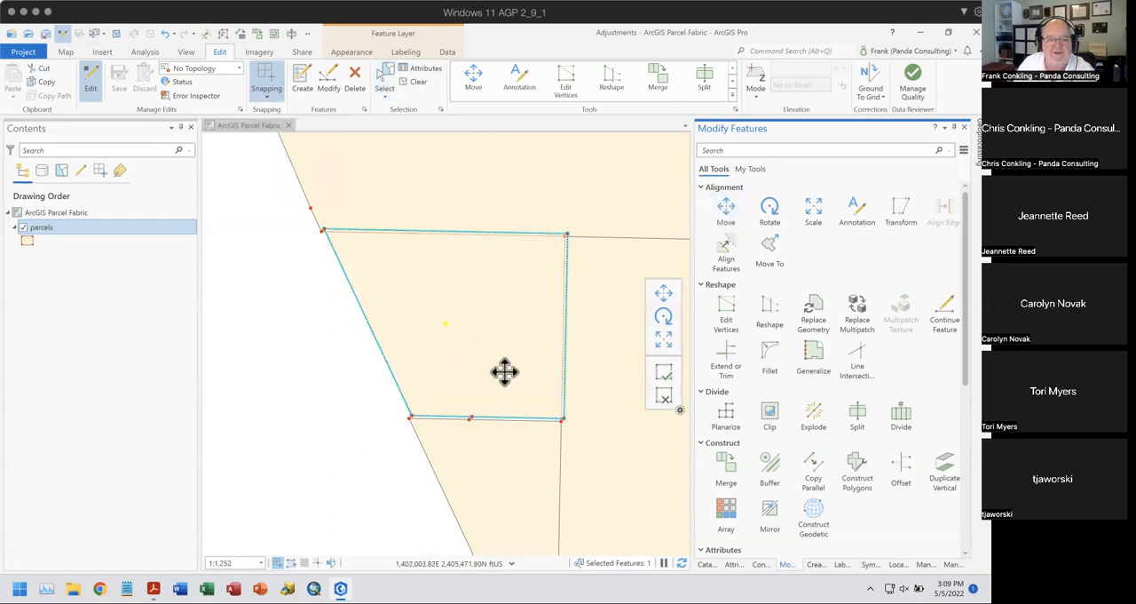
left_click_drag(483, 323, 370, 376)
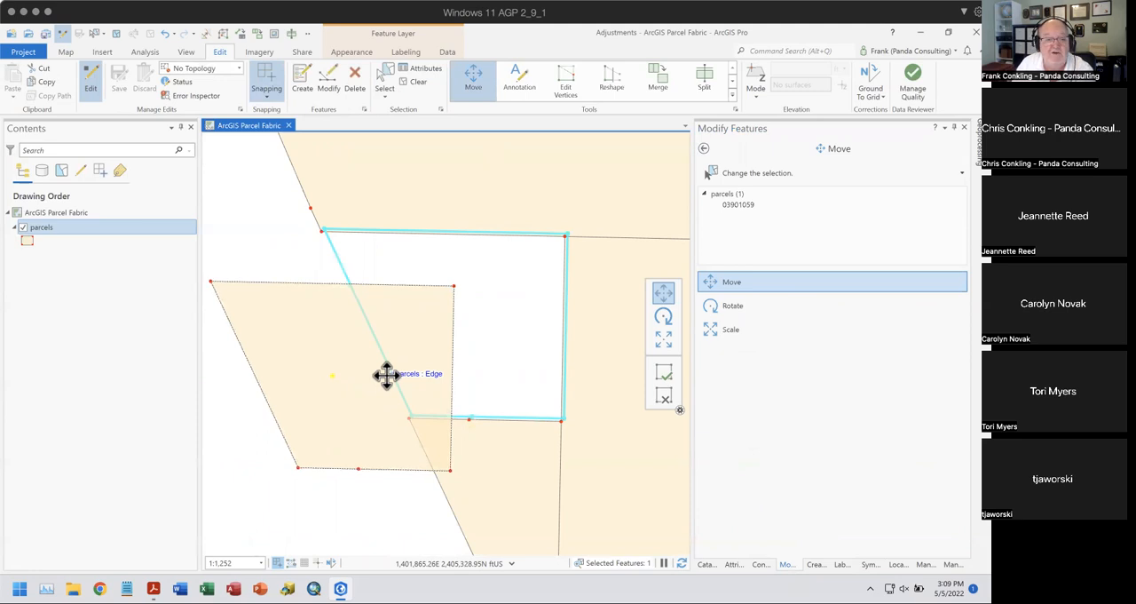
left_click(664, 397)
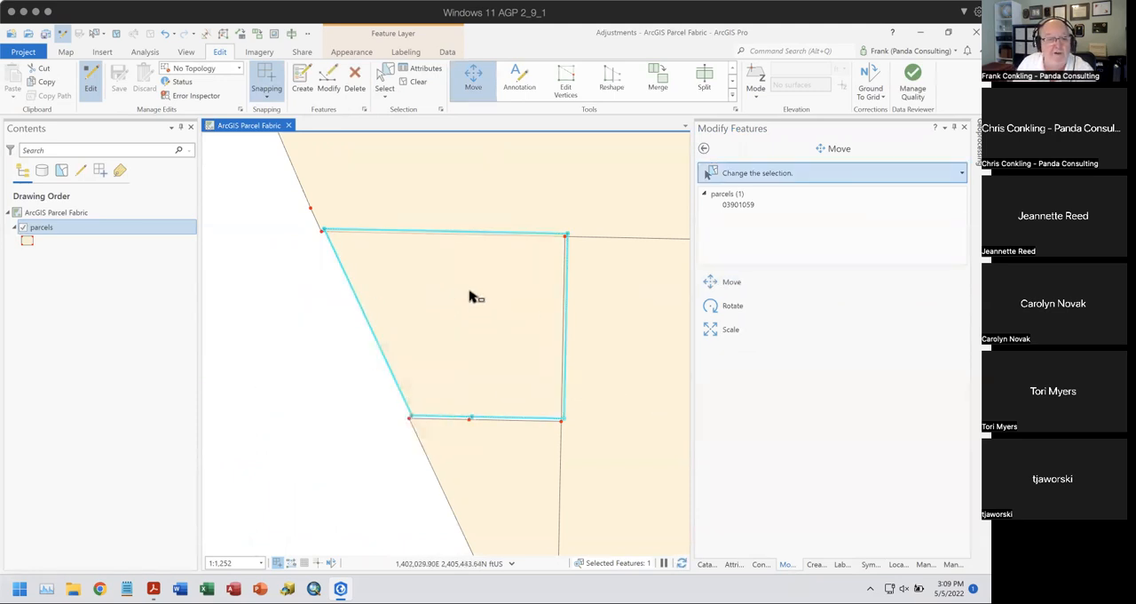
- Turn on Map Topology and move the selected parcel slightly up and to the right
left_click(238, 68)
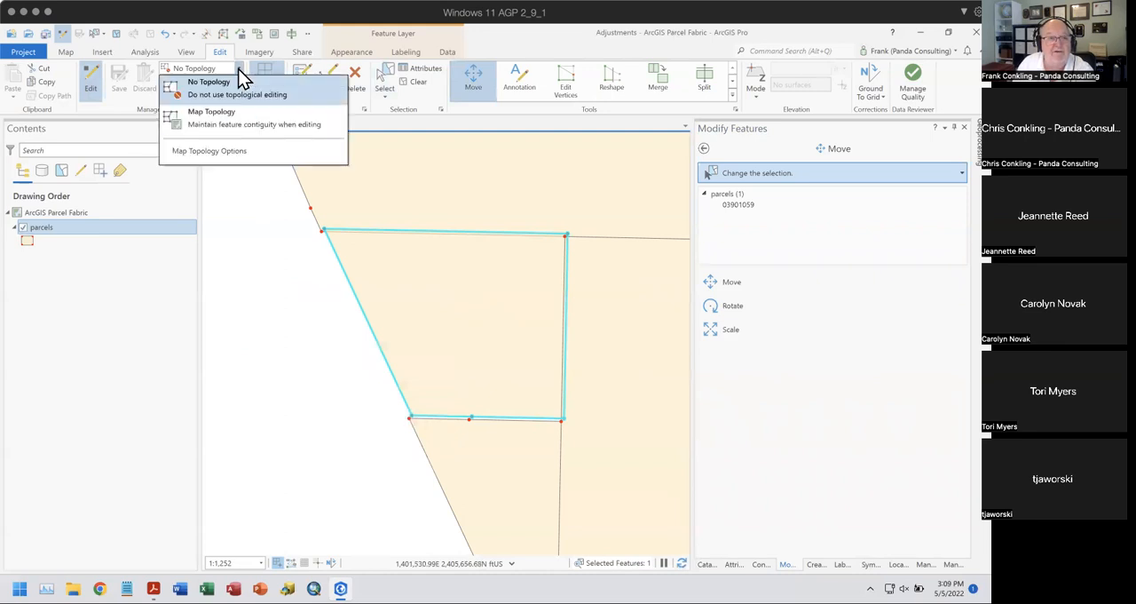
left_click(229, 114)
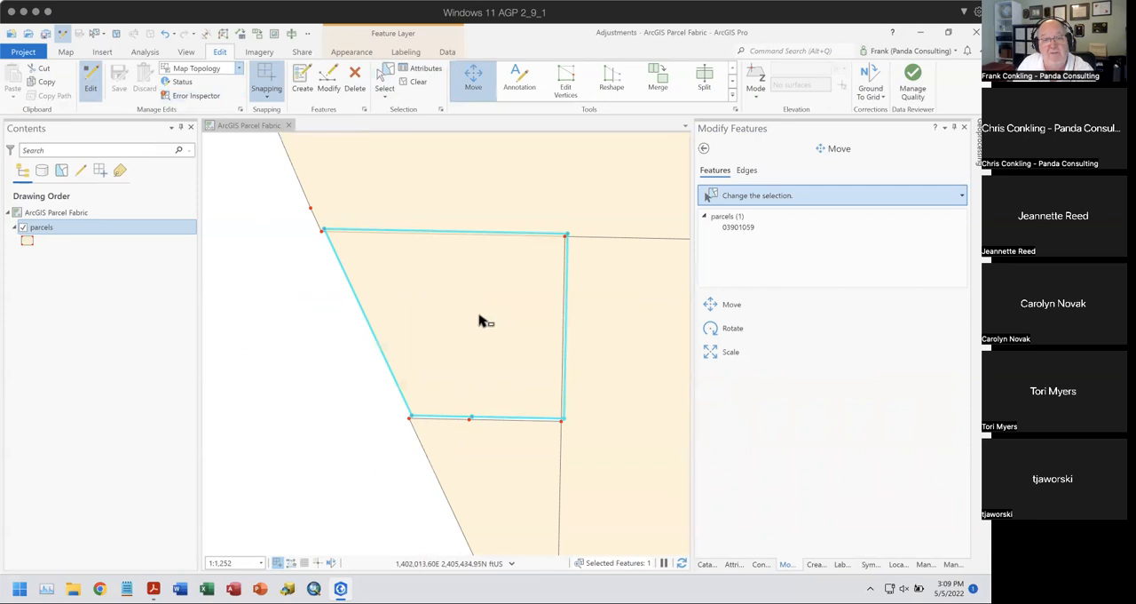
left_click(723, 311)
left_click_drag(476, 317, 510, 302)
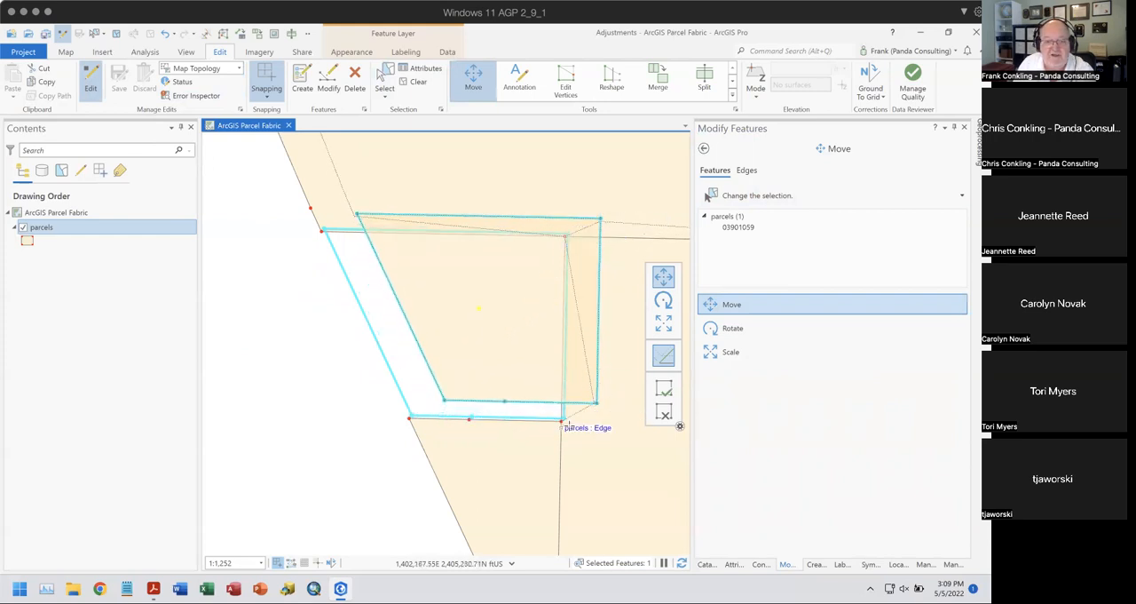
left_click(664, 390)
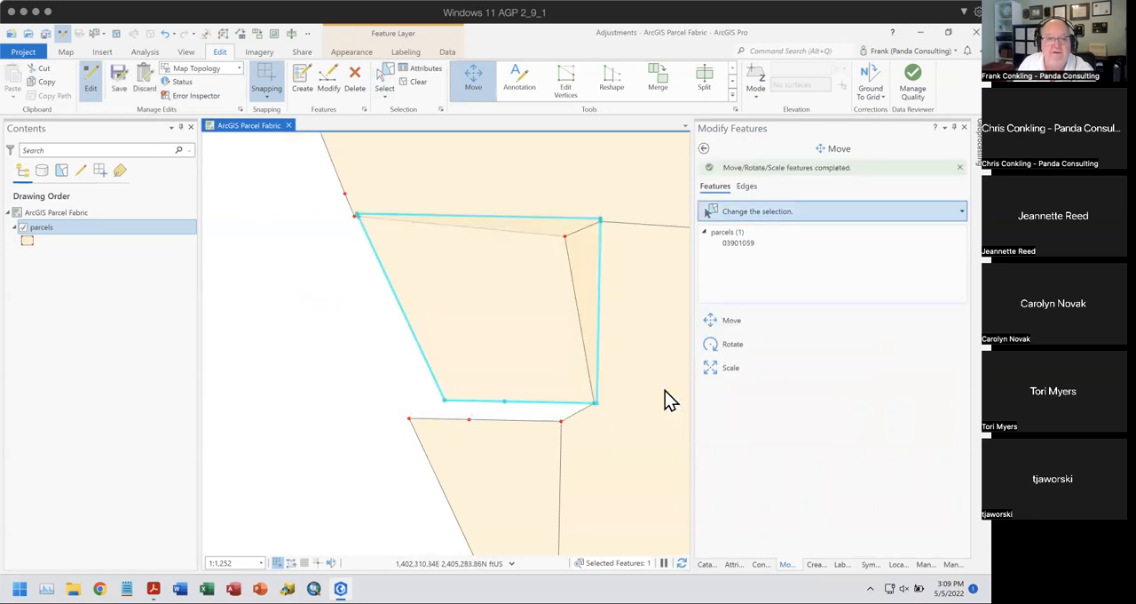
- Undo the topological move and set editing back to No Topology
left_click(162, 35)
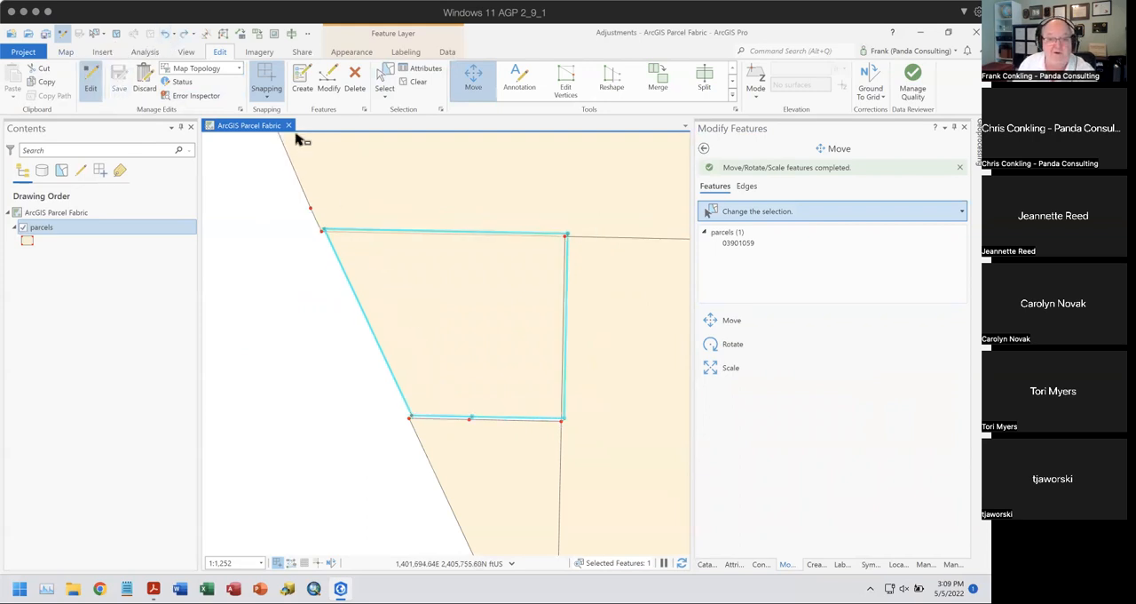
left_click(240, 69)
left_click(233, 83)
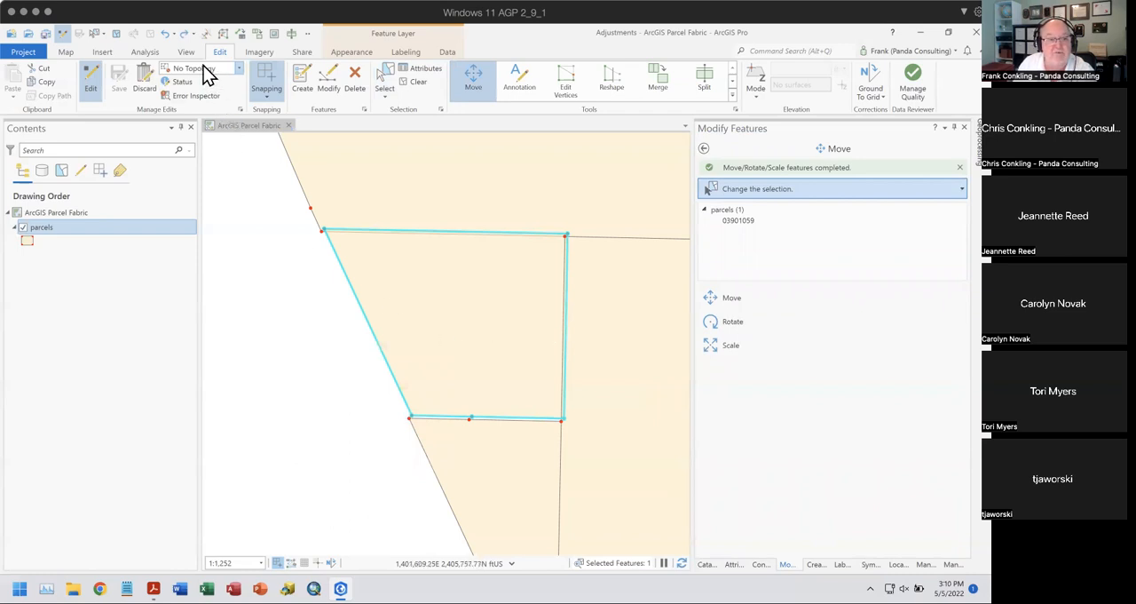
- Change the parcels symbol's solid fill to light red, apply it, and cancel the pending move
left_click(715, 300)
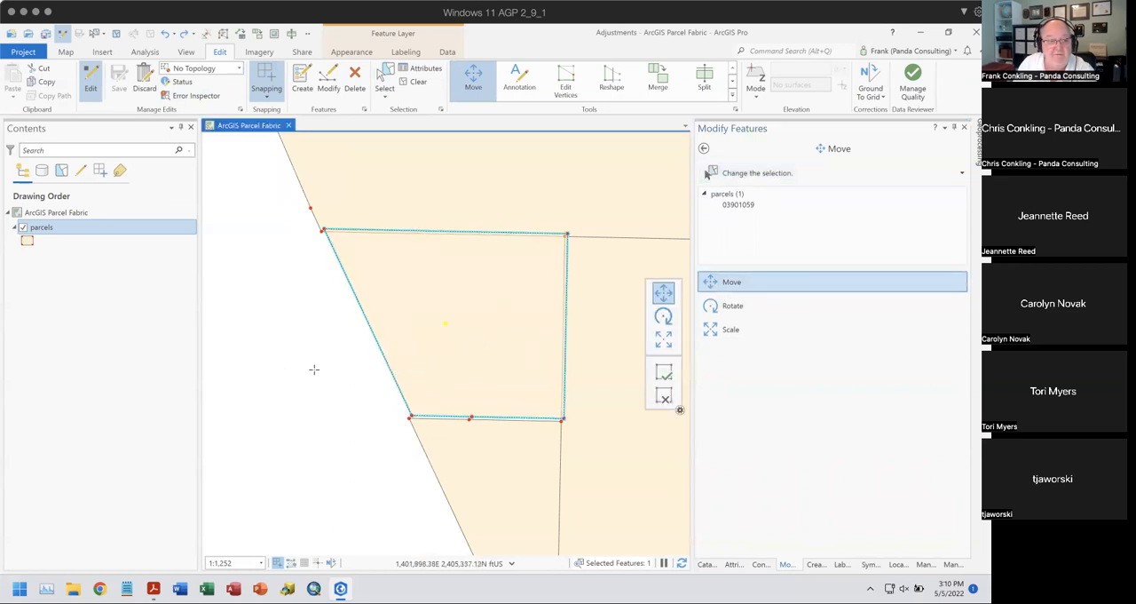
left_click(27, 242)
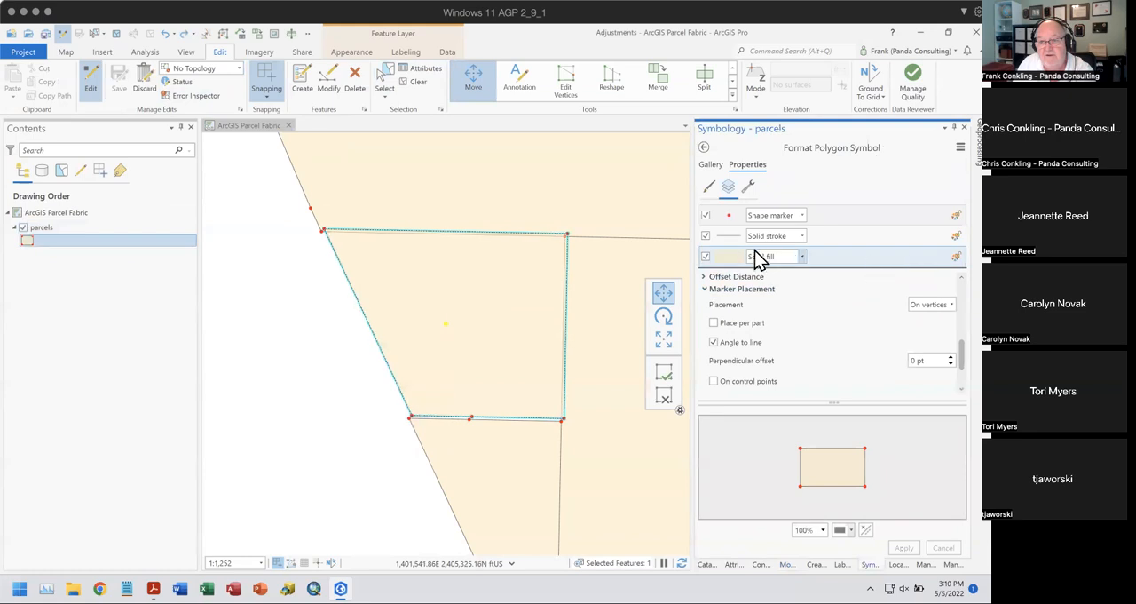
left_click(728, 257)
left_click(955, 294)
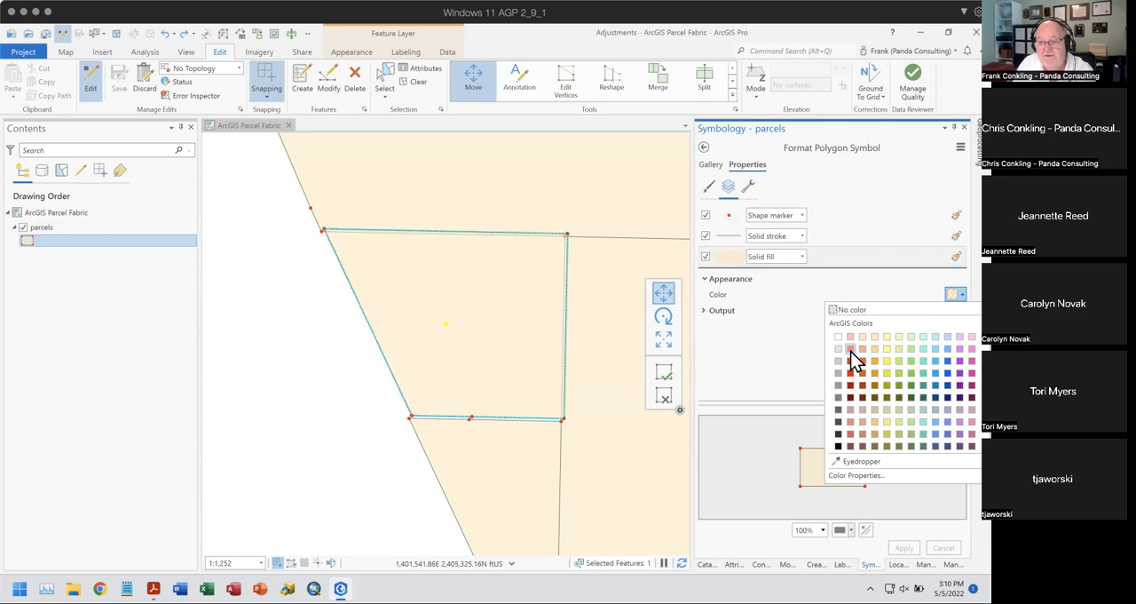
left_click(851, 349)
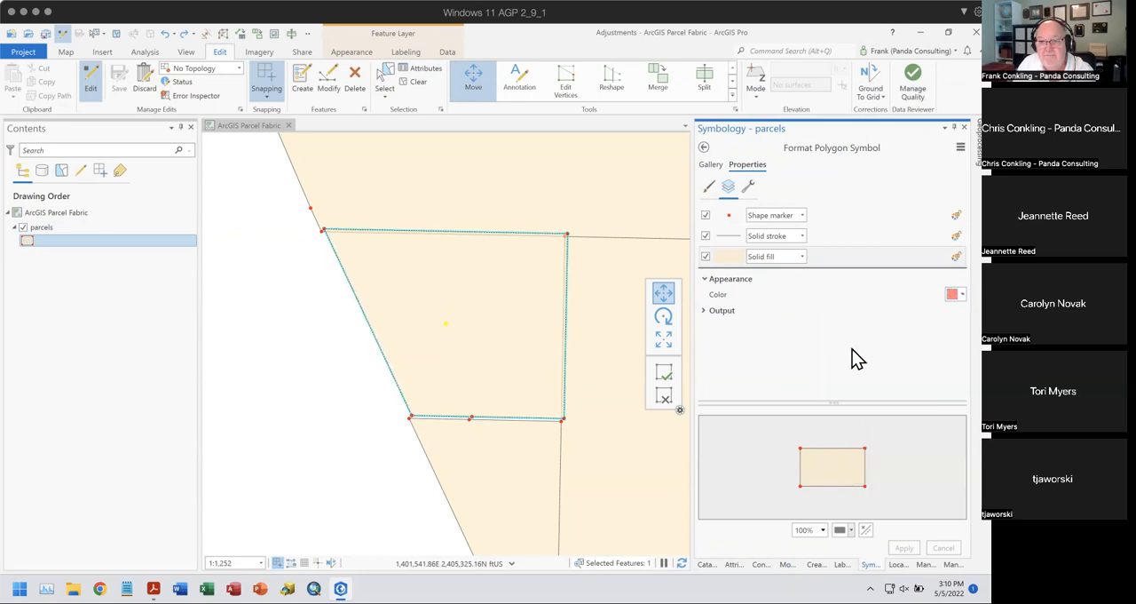
left_click(903, 547)
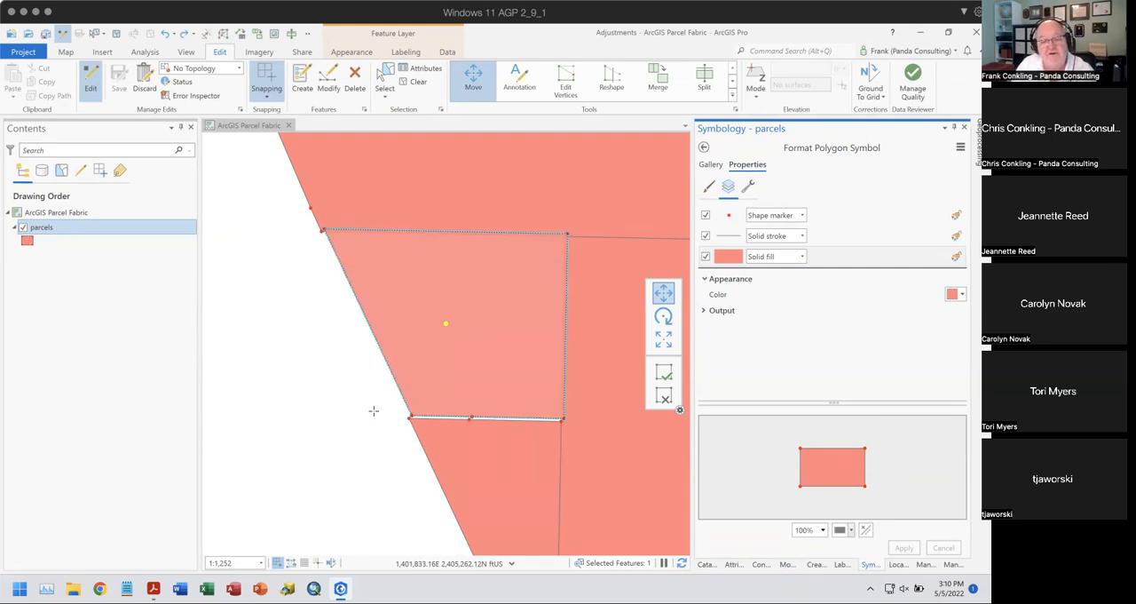
left_click(665, 395)
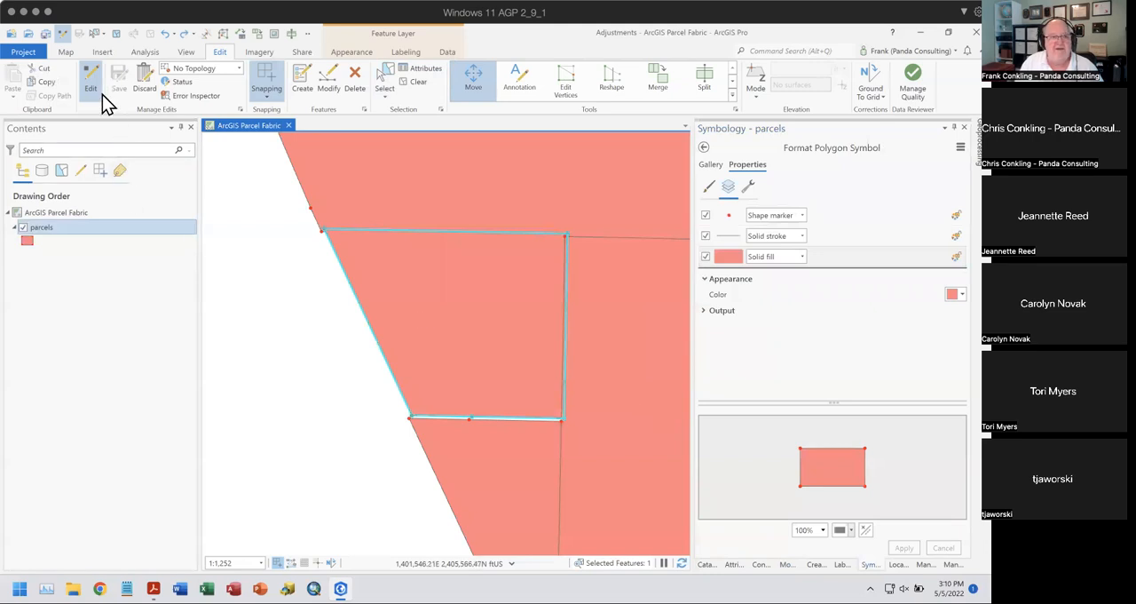
- Try the Move tool on two parcels by adding the adjoining parcel below to the selection, and cancel the move
left_click(385, 82)
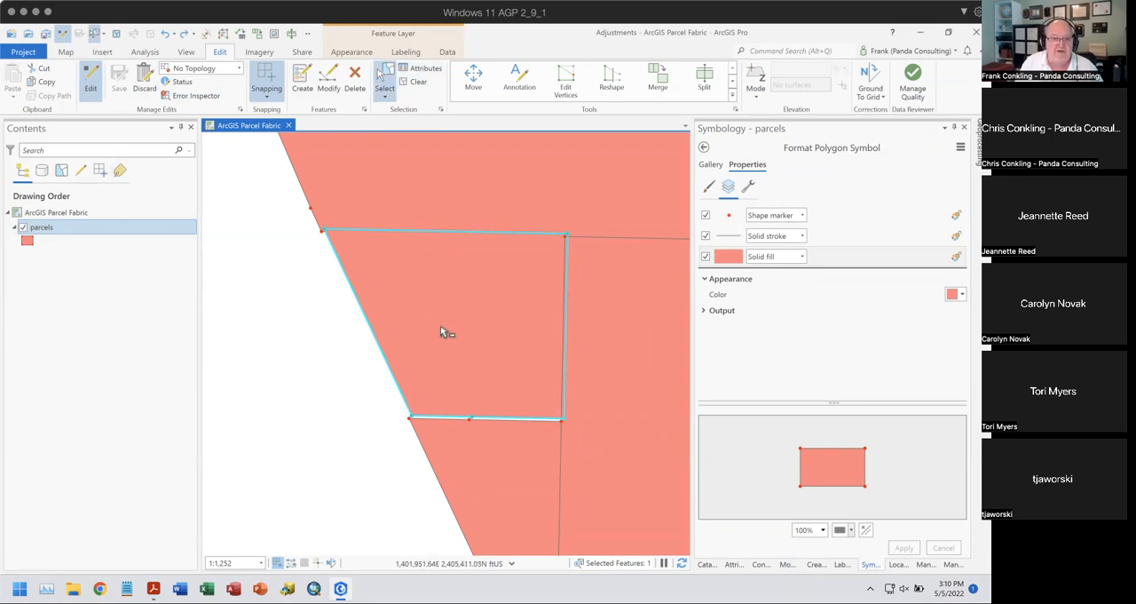
left_click(513, 485, "shift")
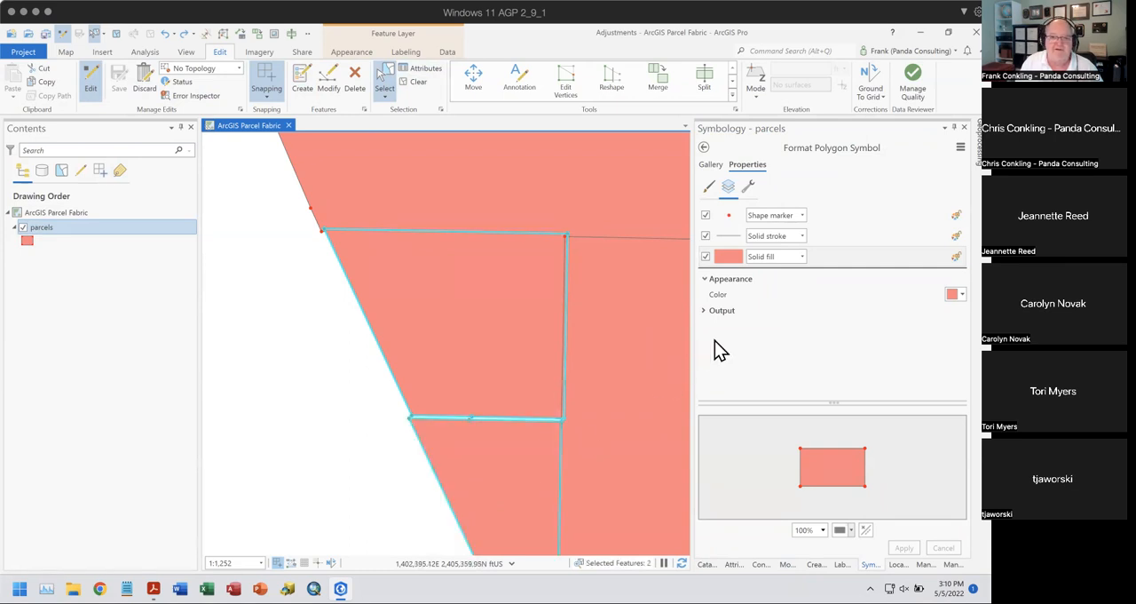
left_click(786, 564)
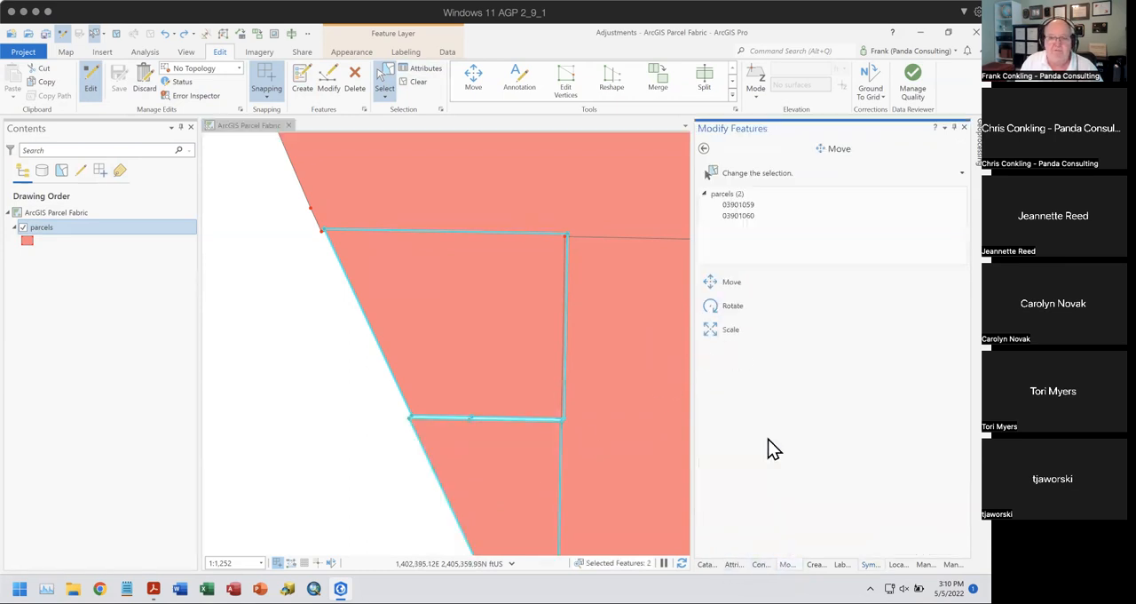
left_click(710, 286)
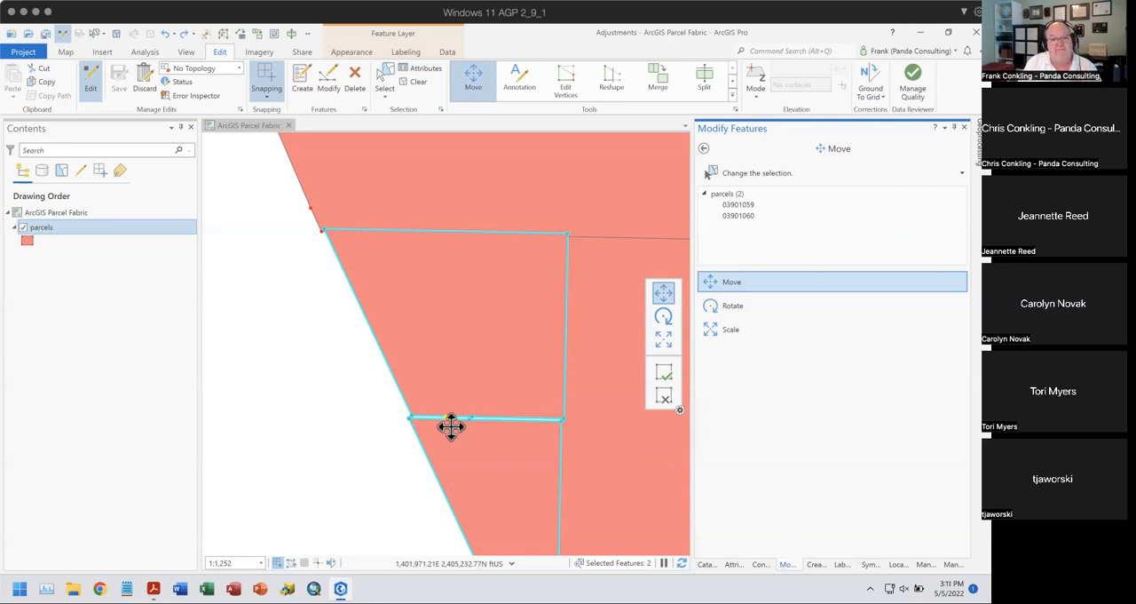
left_click(664, 396)
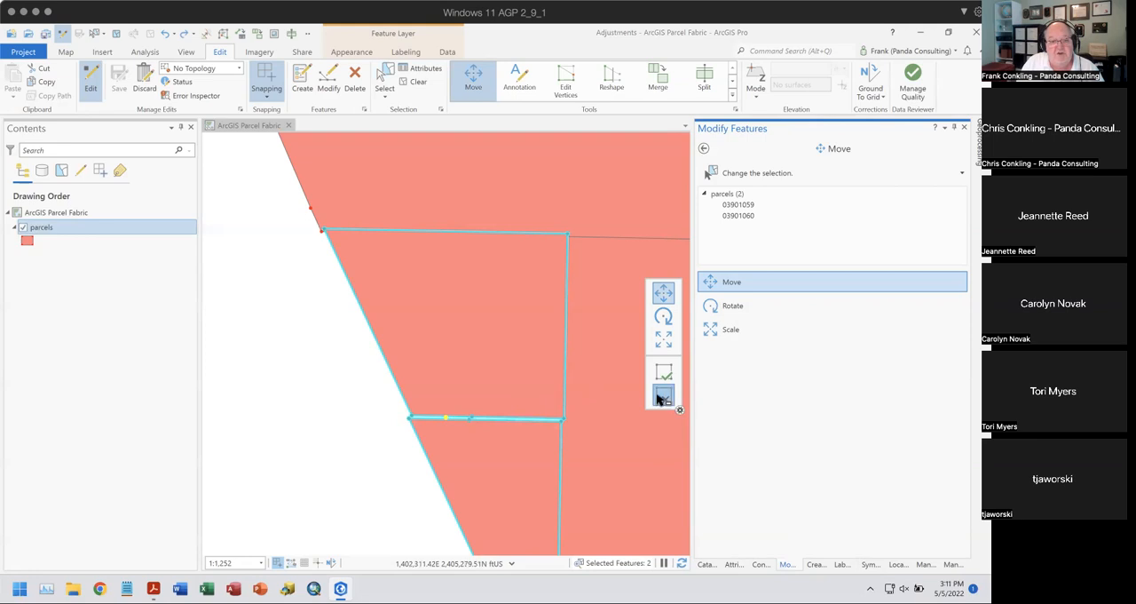
- Select only the upper parcel for moving and relocate its move anchor to its upper-right corner vertex
left_click(338, 439)
left_click(456, 341)
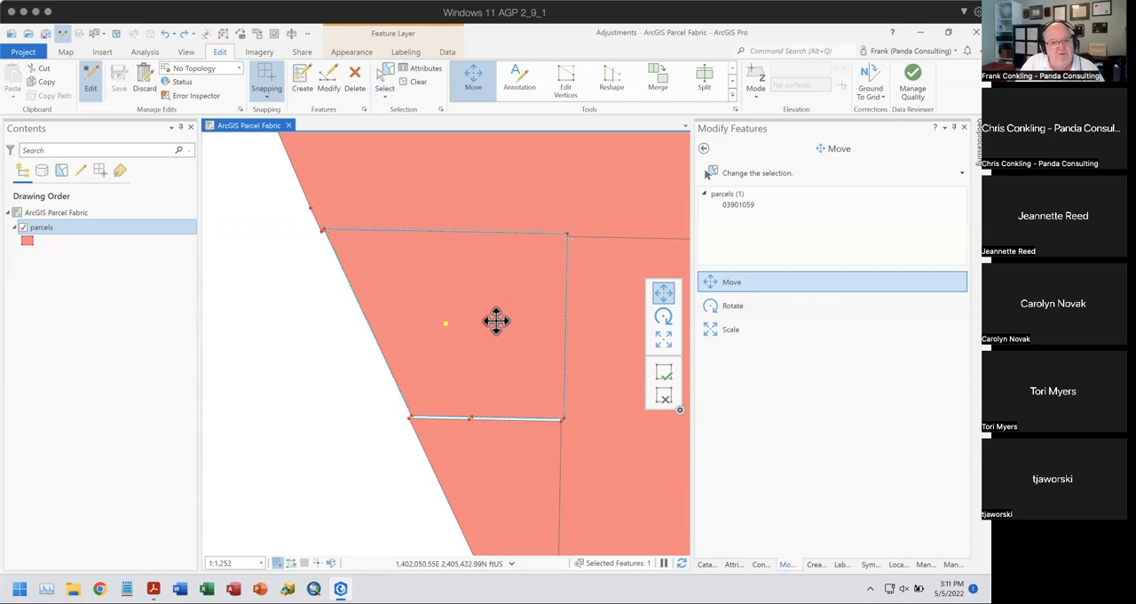
left_click(569, 231, "ctrl")
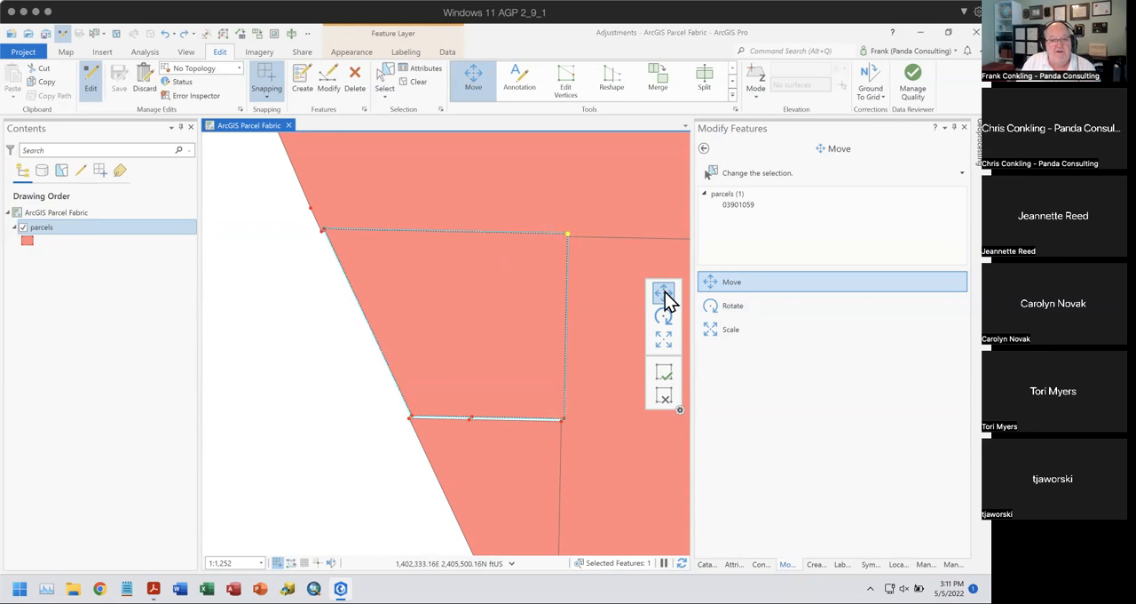
- Move the parcel by its anchor, snap it to the neighbouring parcel's corner vertex at its upper right, and finish the move
left_click_drag(540, 267, 379, 455)
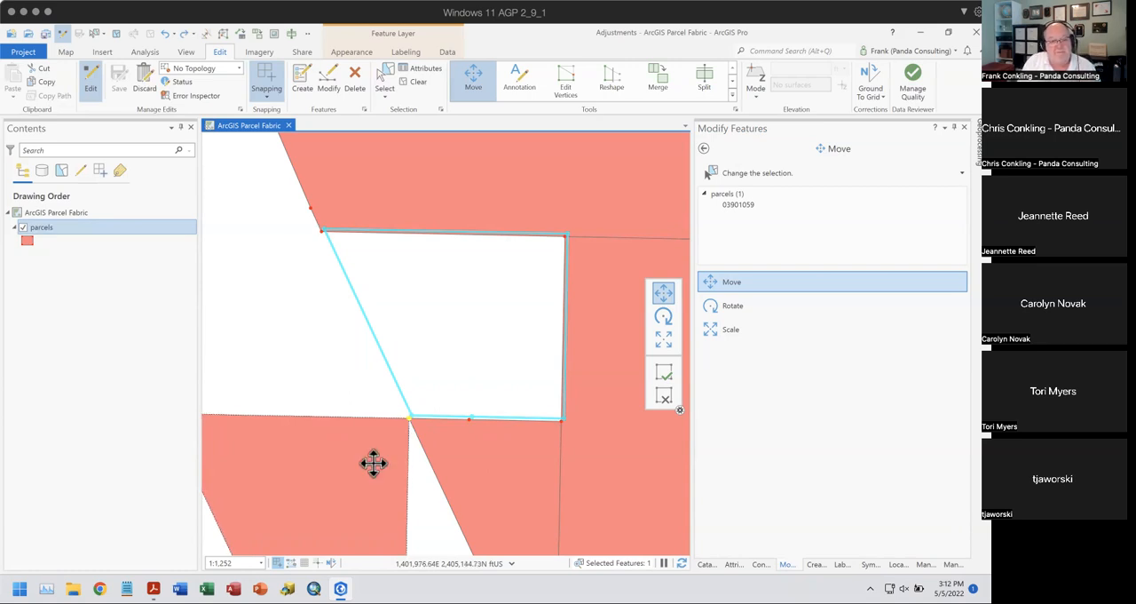
left_click_drag(343, 471, 500, 296)
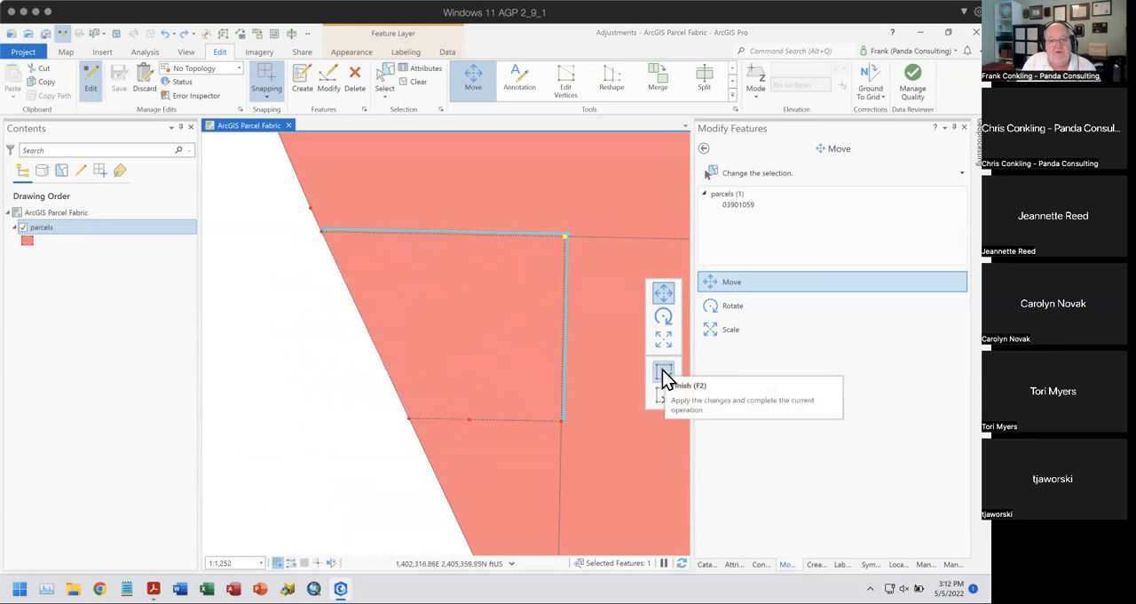
key("F2")
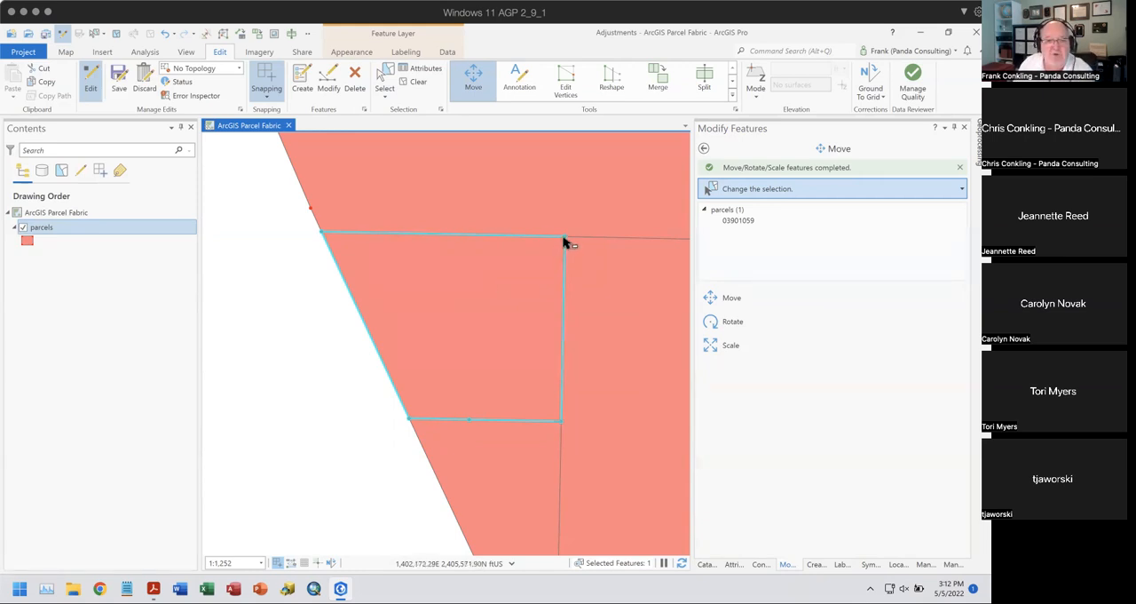
- Review the reference, alignment and distribution options available while moving the selected parcel, and cancel the move
left_click(719, 300)
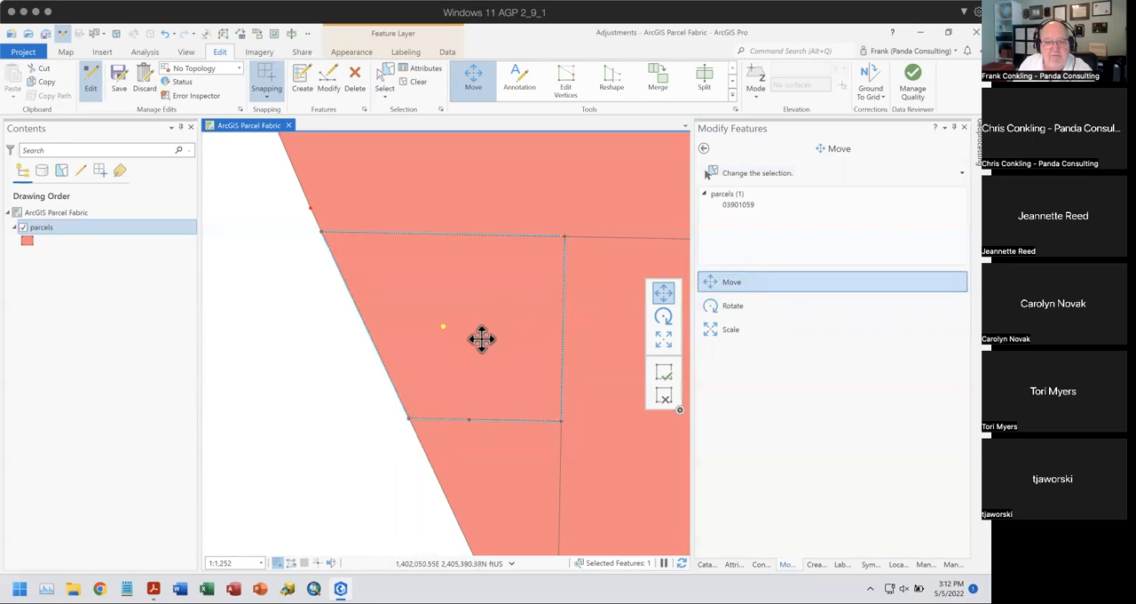
right_click(475, 325)
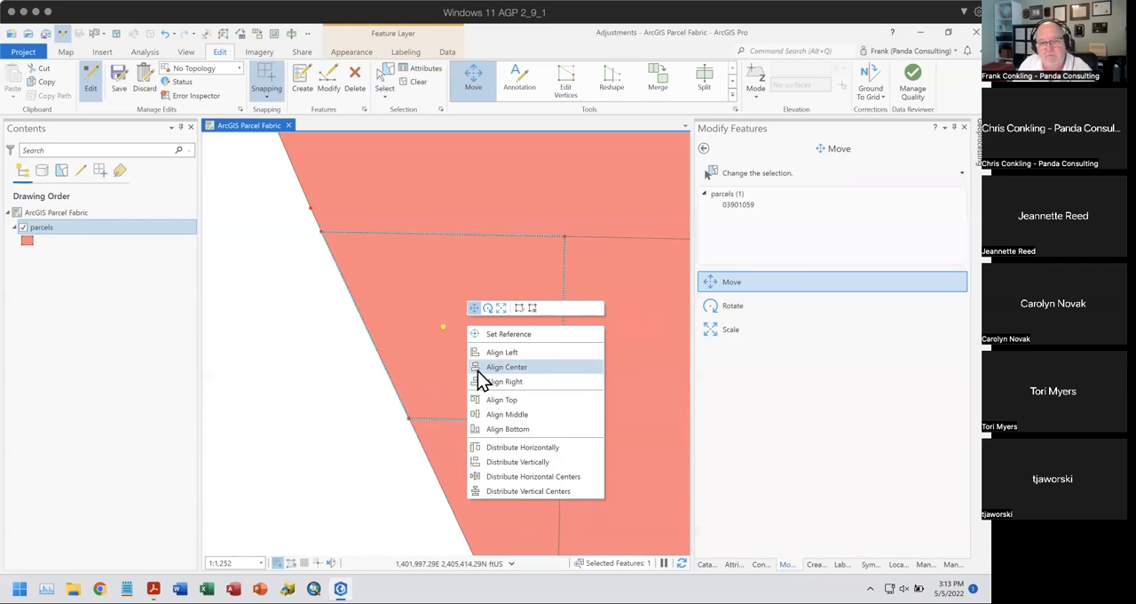
left_click(531, 307)
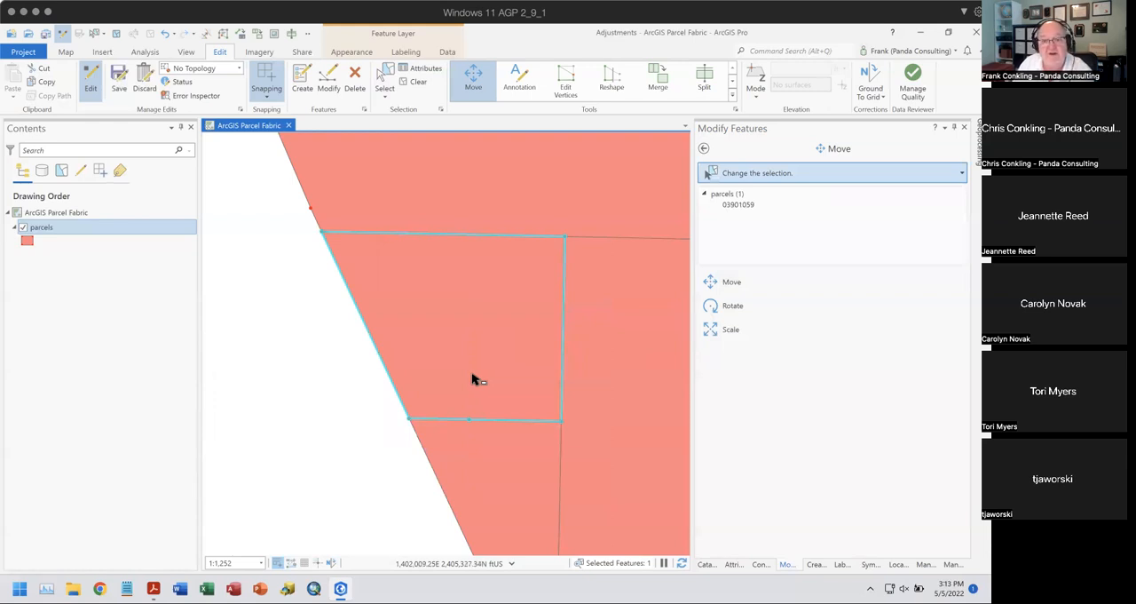
- Rotate the selected parcel clockwise about an anchor on its upper-right corner vertex, opening a gap to the neighbouring parcels, and finish the edit
left_click(714, 305)
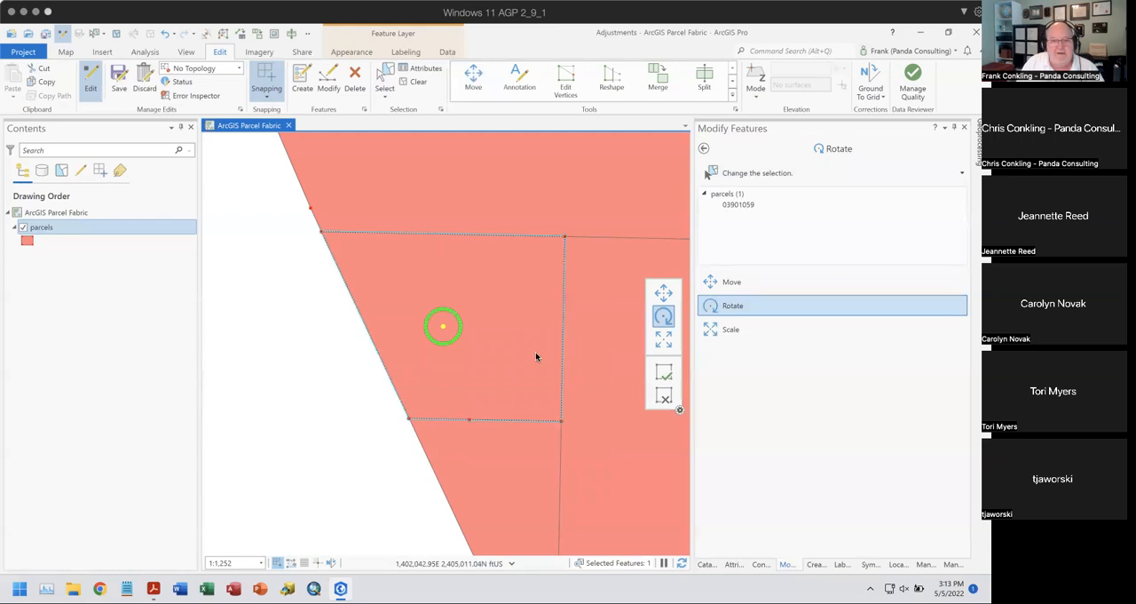
right_click(565, 238)
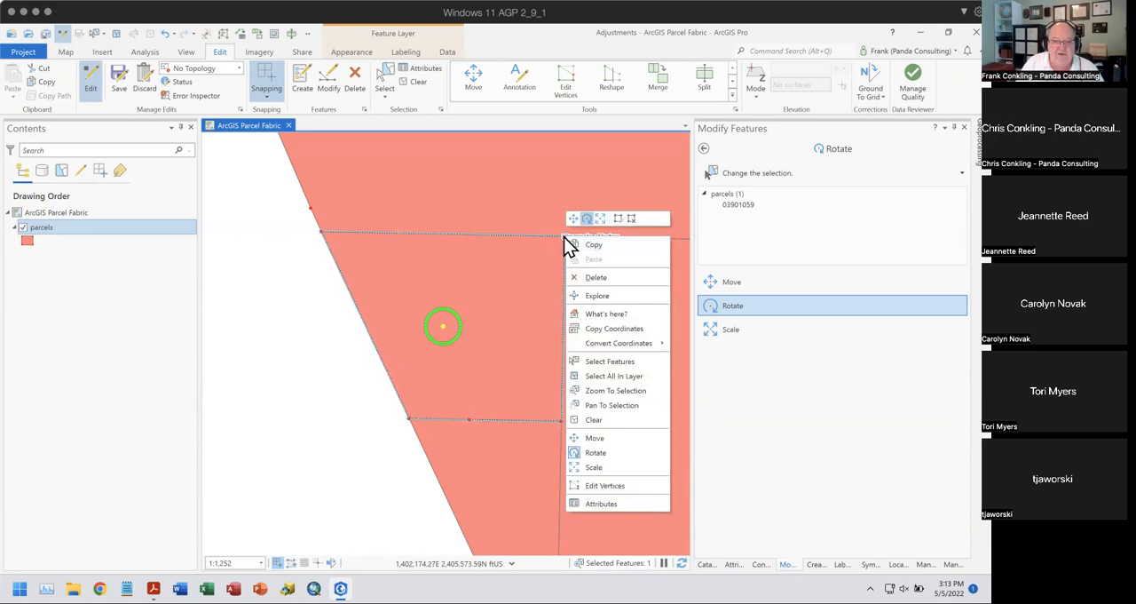
left_click(564, 236)
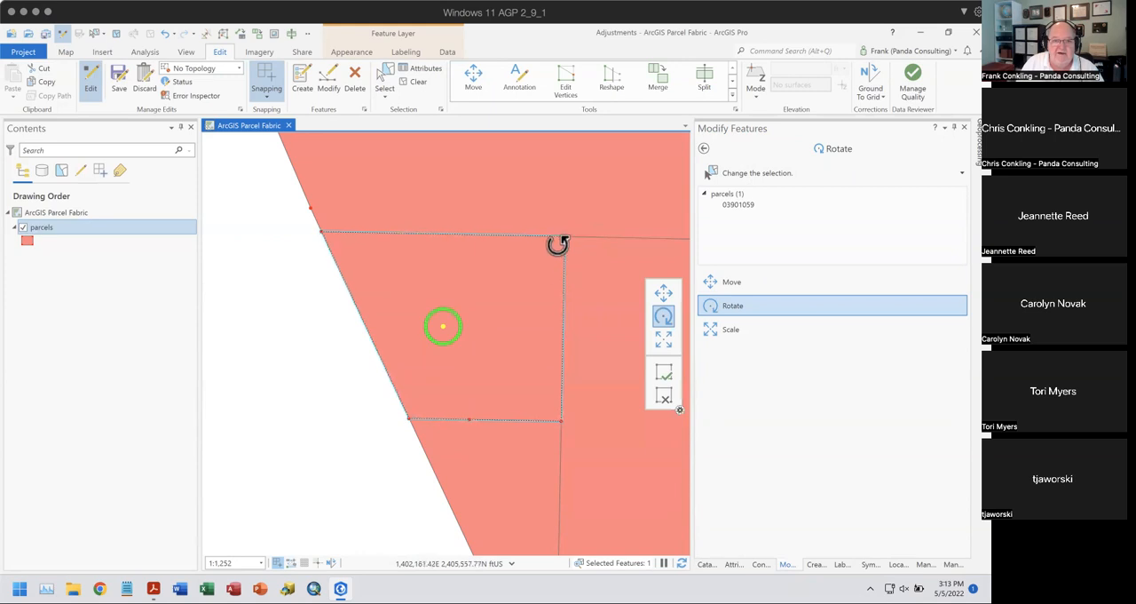
left_click(563, 237, "ctrl")
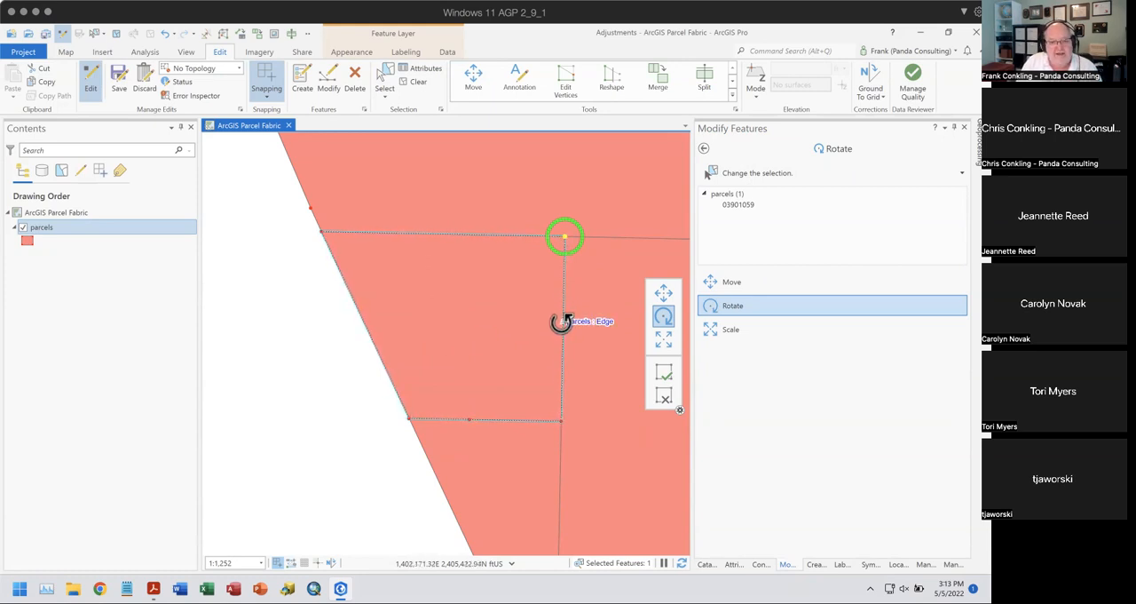
left_click_drag(556, 327, 530, 331)
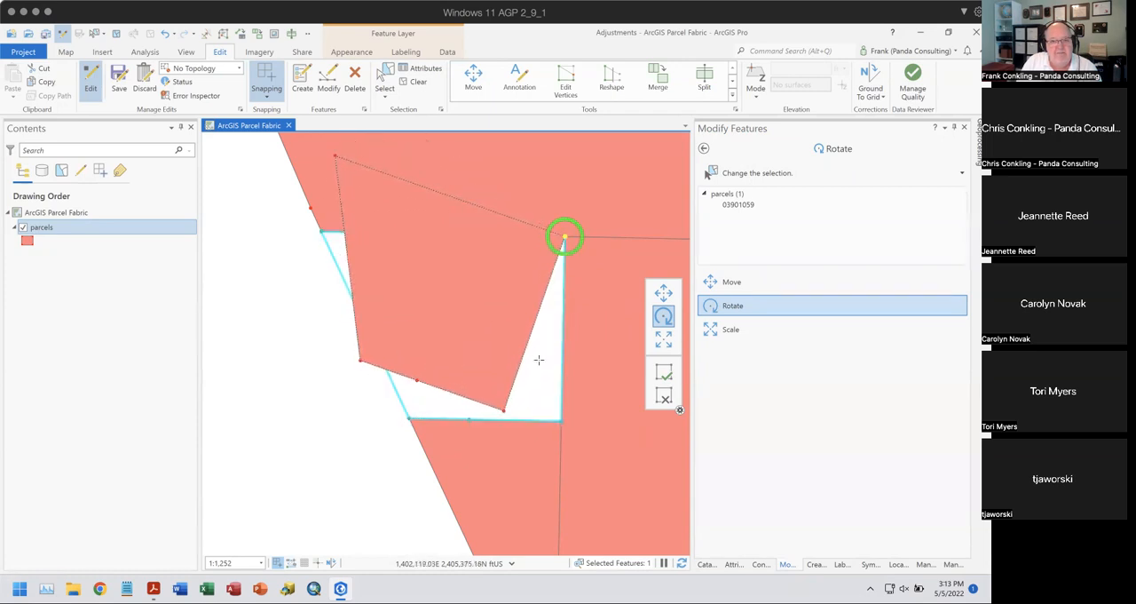
left_click(666, 373)
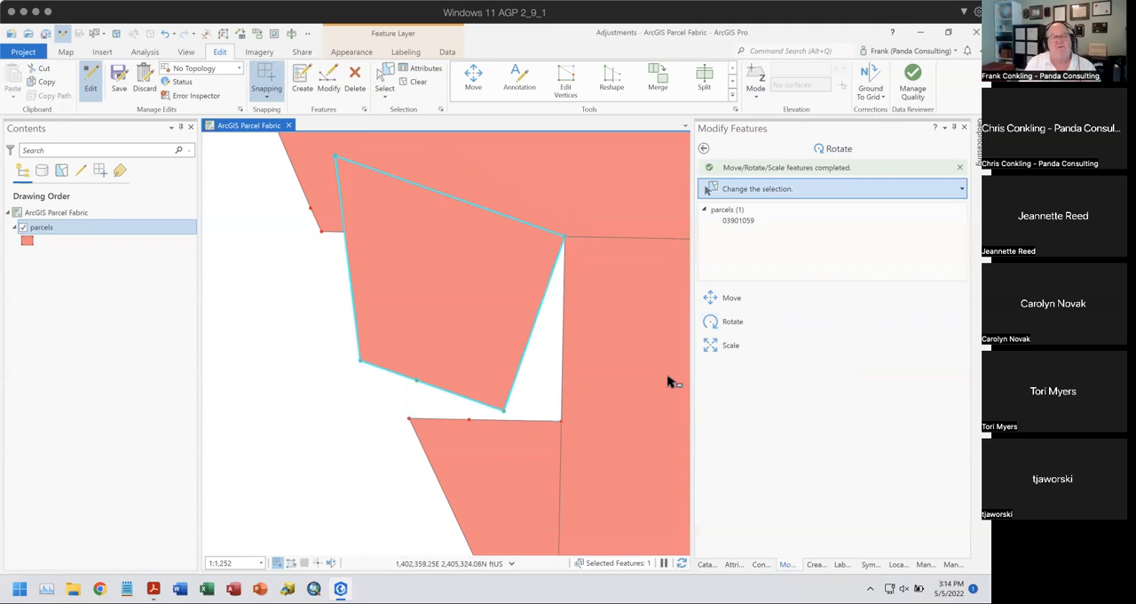
- Reselect the rotated parcel for rotation and place its rotation anchor on its upper-right corner vertex
left_click(715, 325)
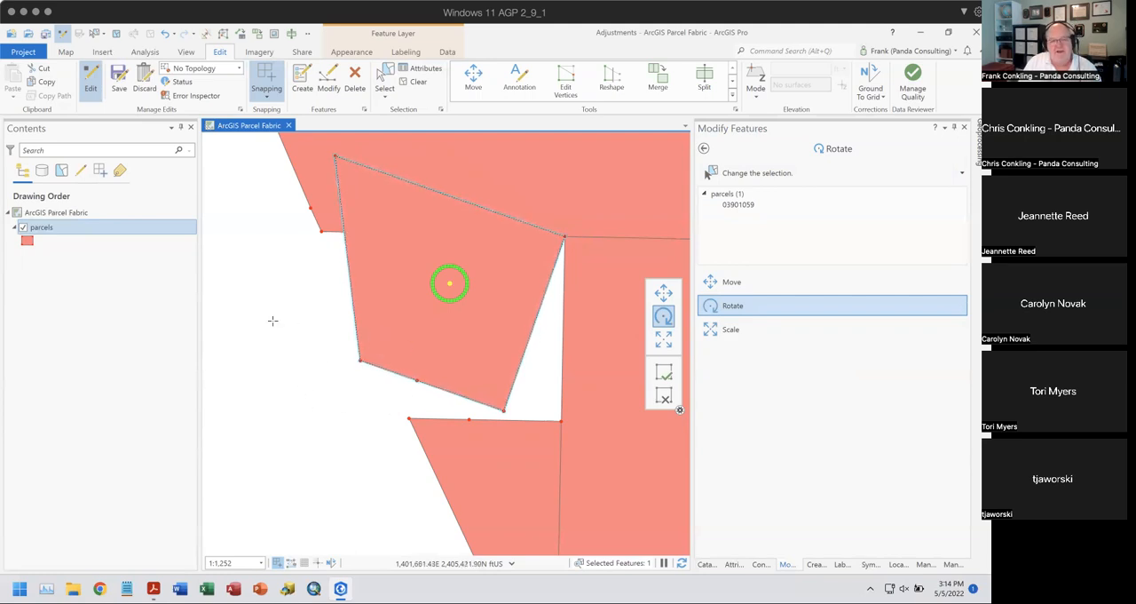
left_click_drag(271, 318, 294, 360)
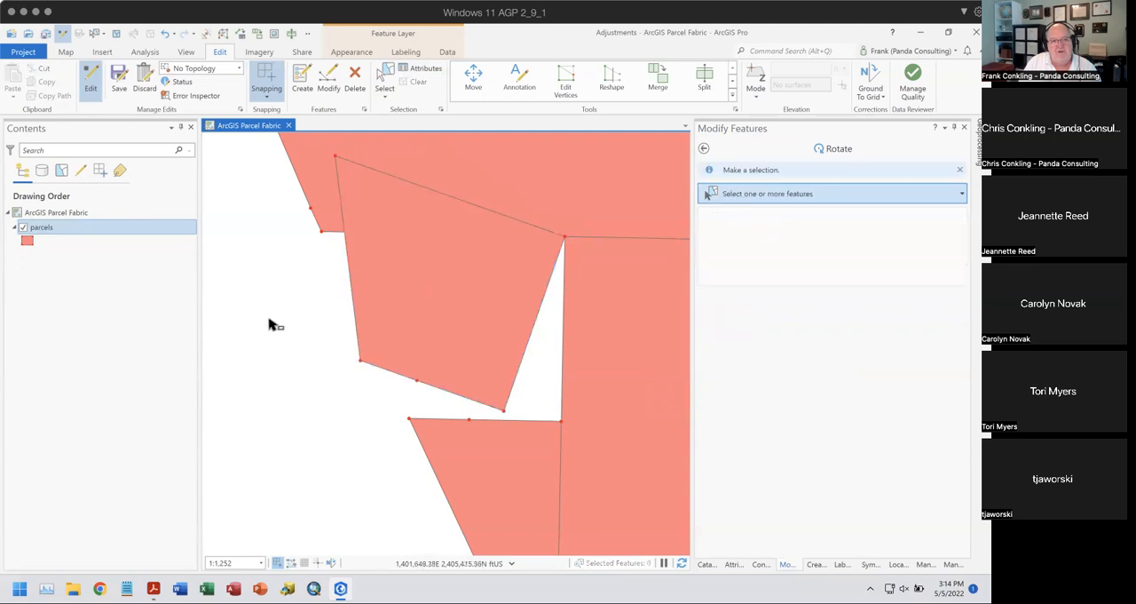
left_click(489, 326)
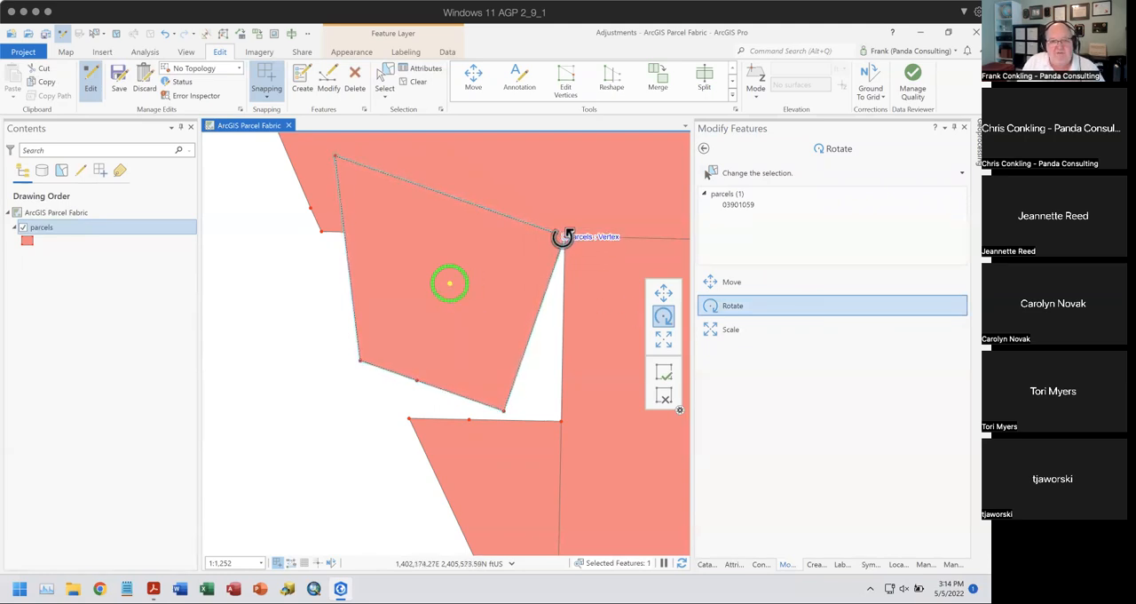
left_click(563, 235, "ctrl")
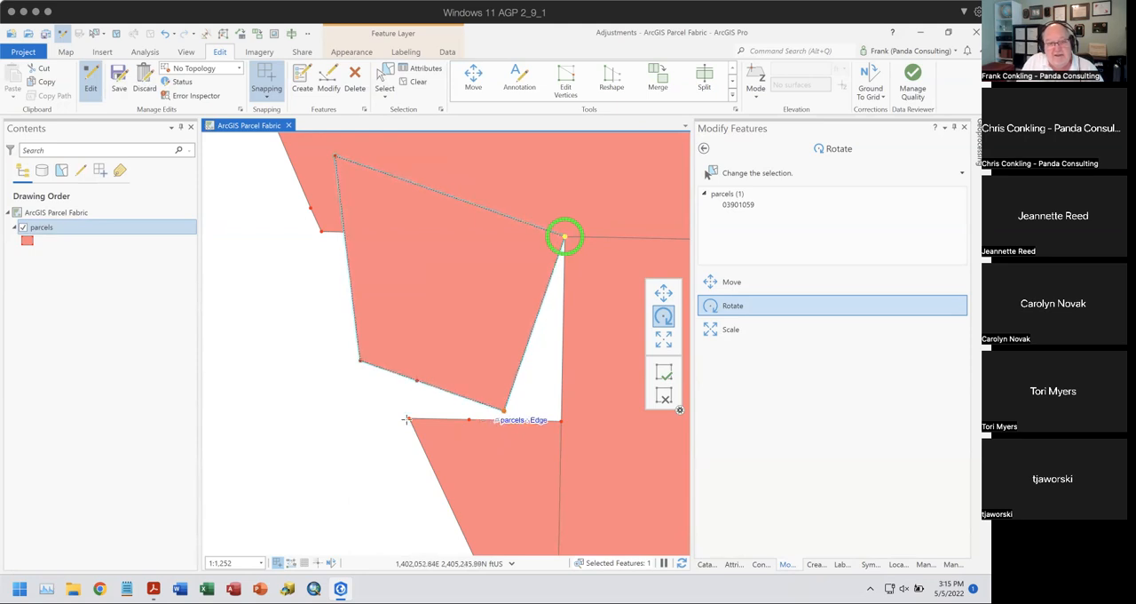
- Change the parcels layer's solid fill colour to light blue and apply it
left_click(27, 241)
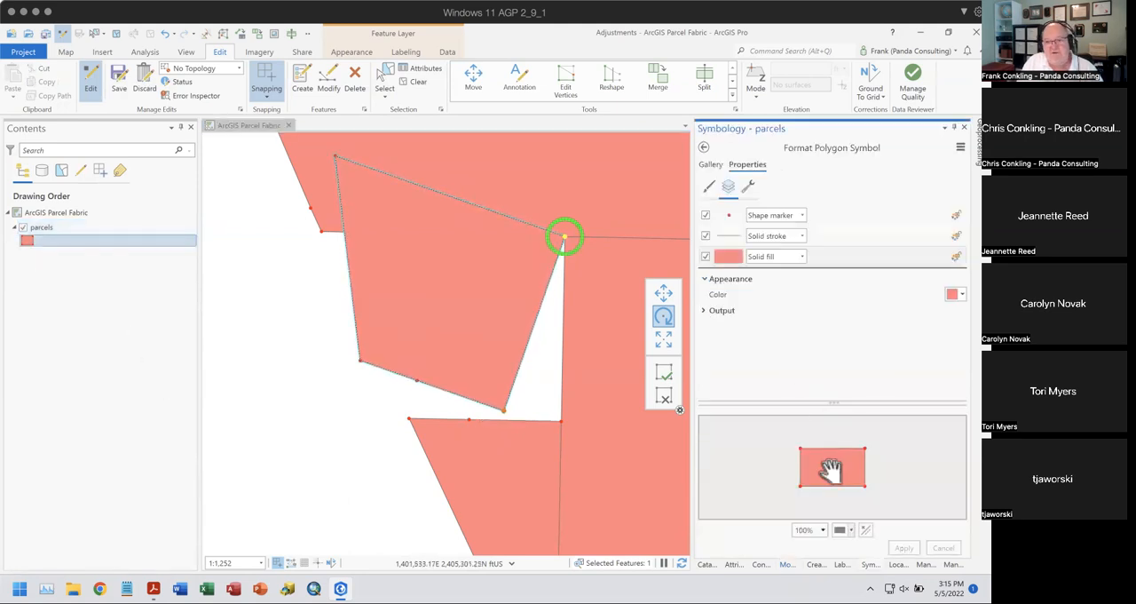
left_click(955, 293)
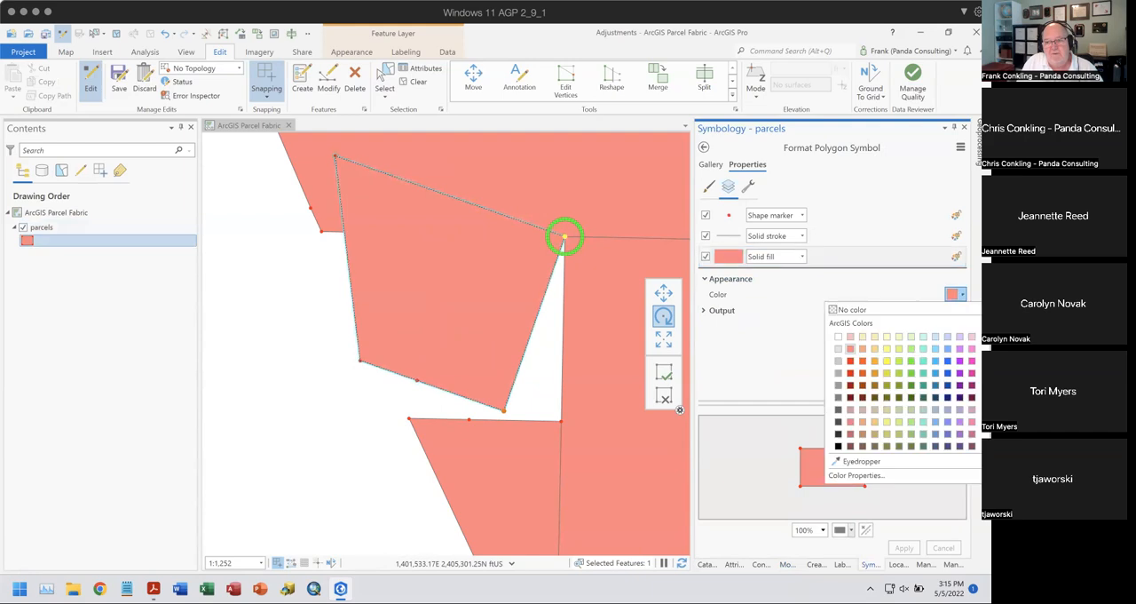
left_click(935, 337)
left_click(904, 547)
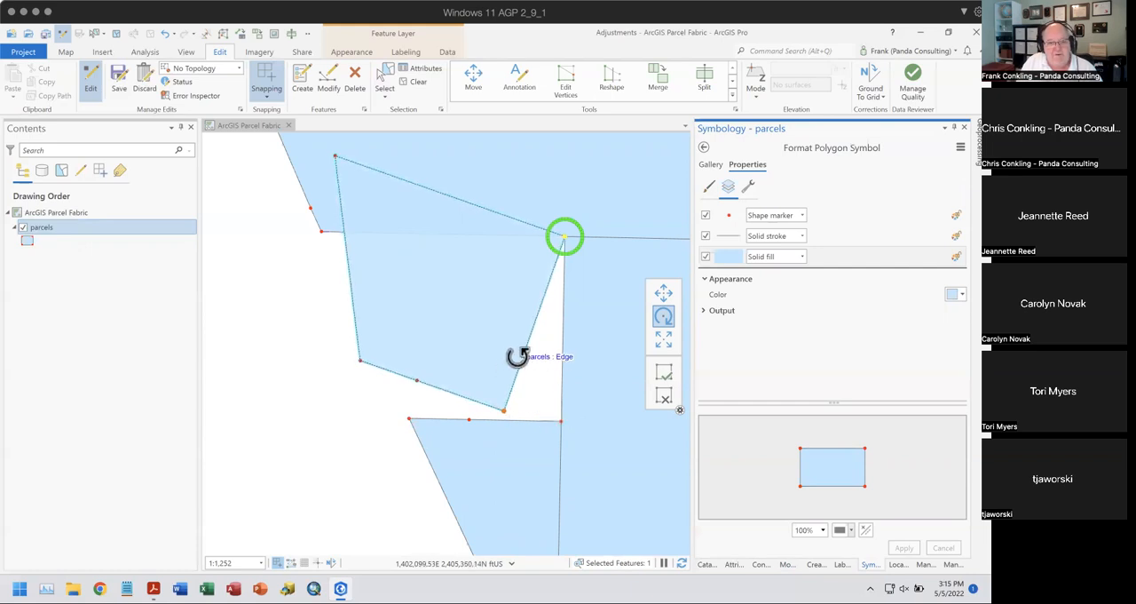
- Rotate the parcel counterclockwise about its anchor, snap its lower-right corner to the neighbouring parcel's vertex, and finish the rotation
left_click_drag(530, 361, 558, 364)
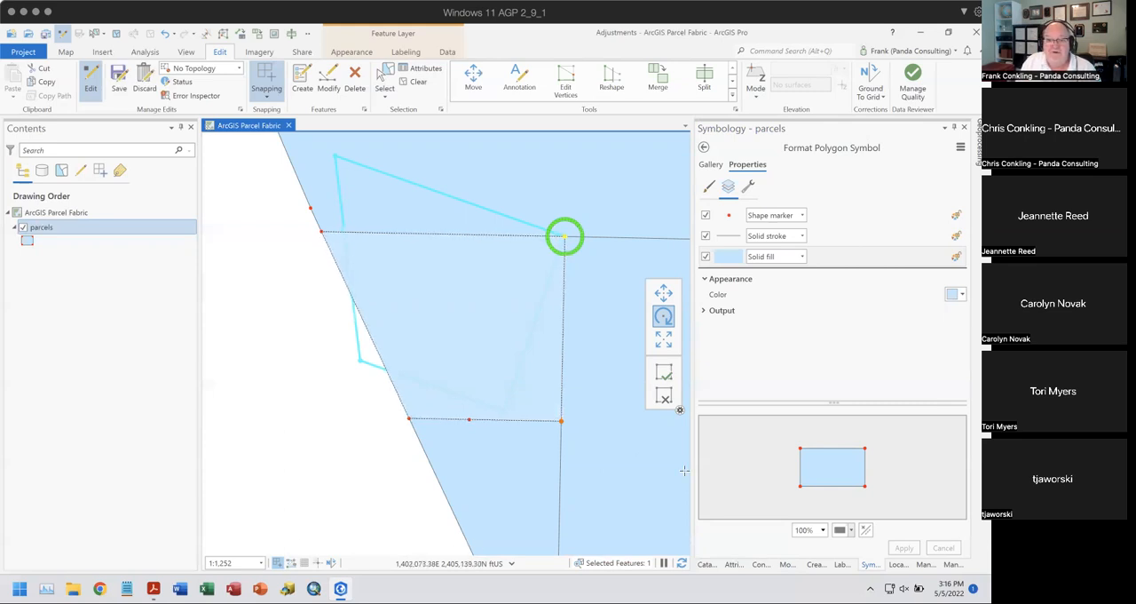
left_click(662, 382)
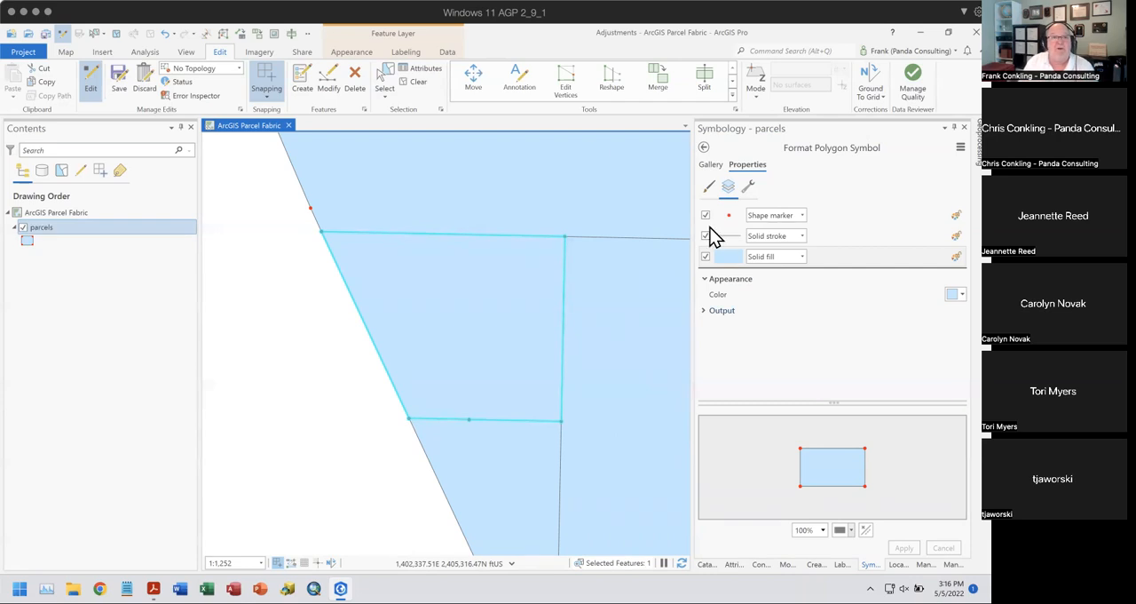
- Show where snapping is controlled by turning it off and back on for the map
left_click(270, 88)
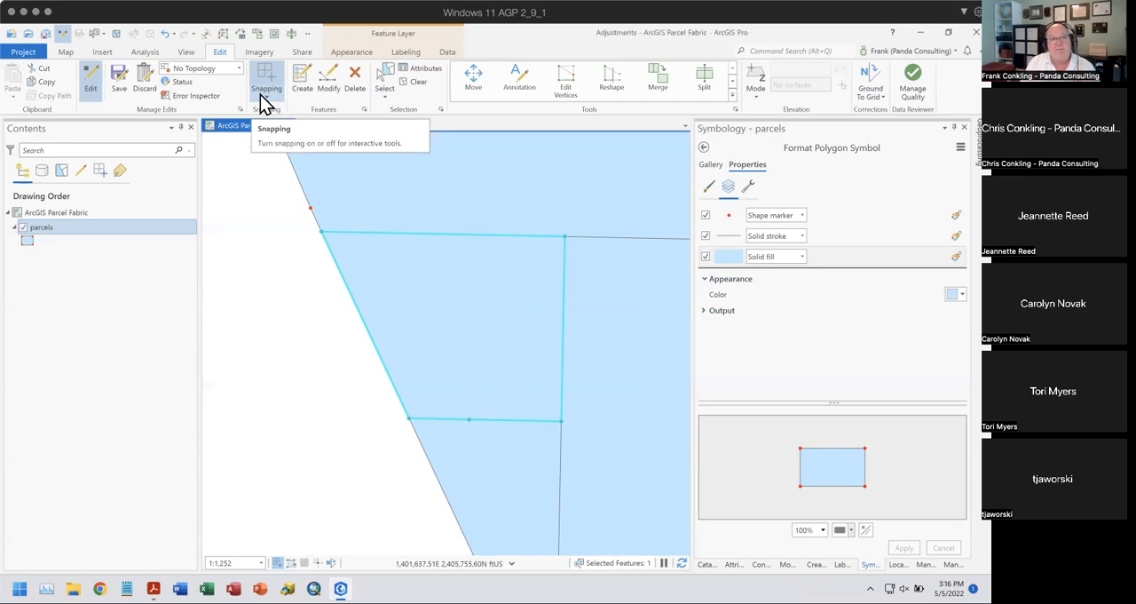
left_click(266, 92)
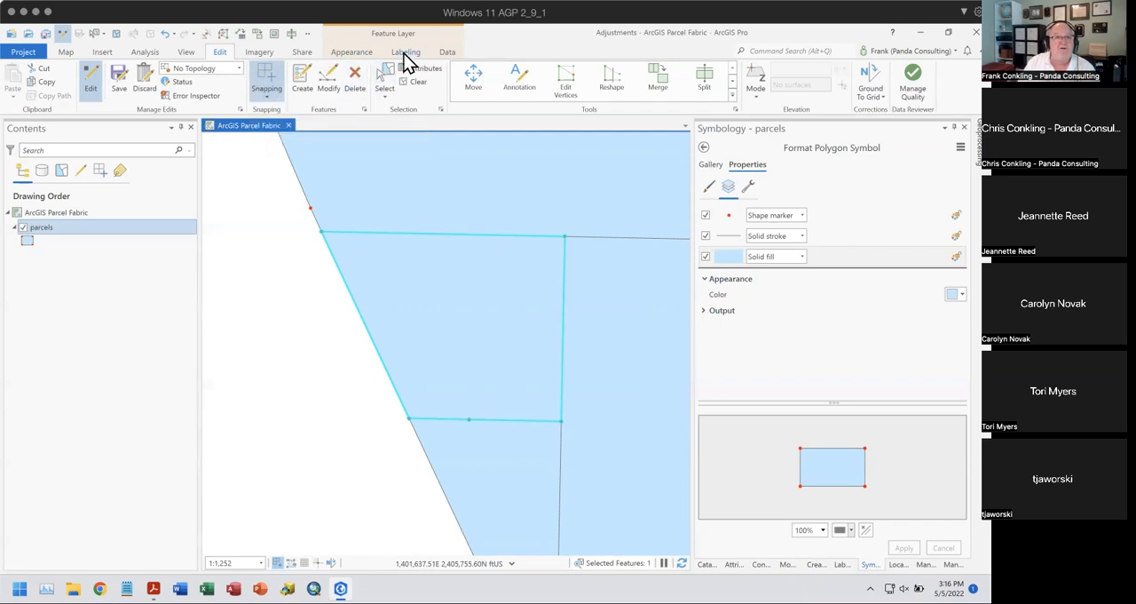
left_click(405, 53)
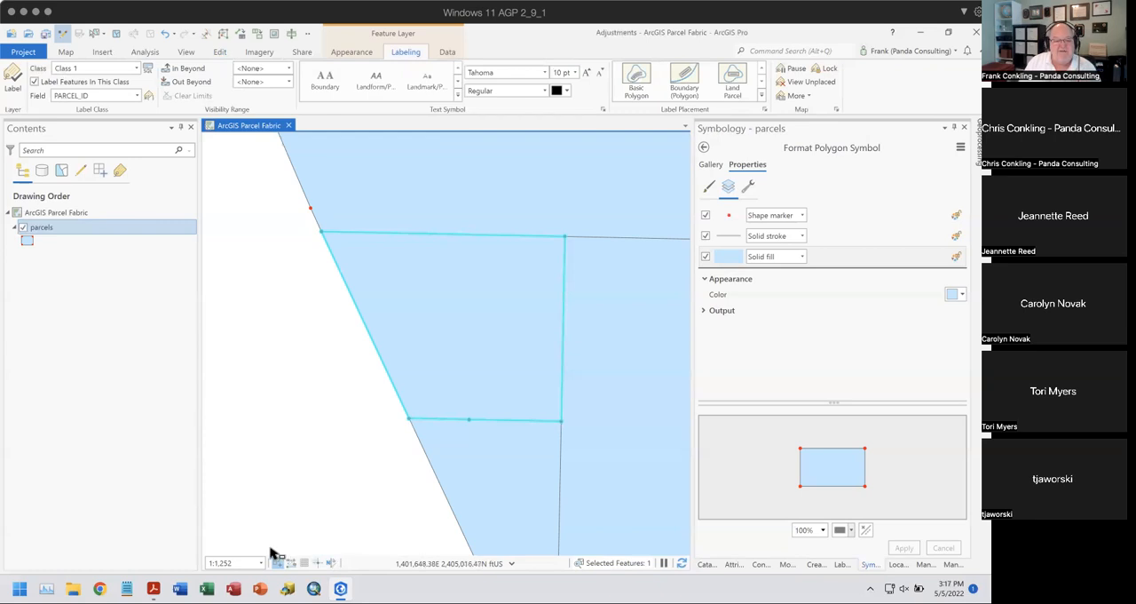
mouse_move(278, 564)
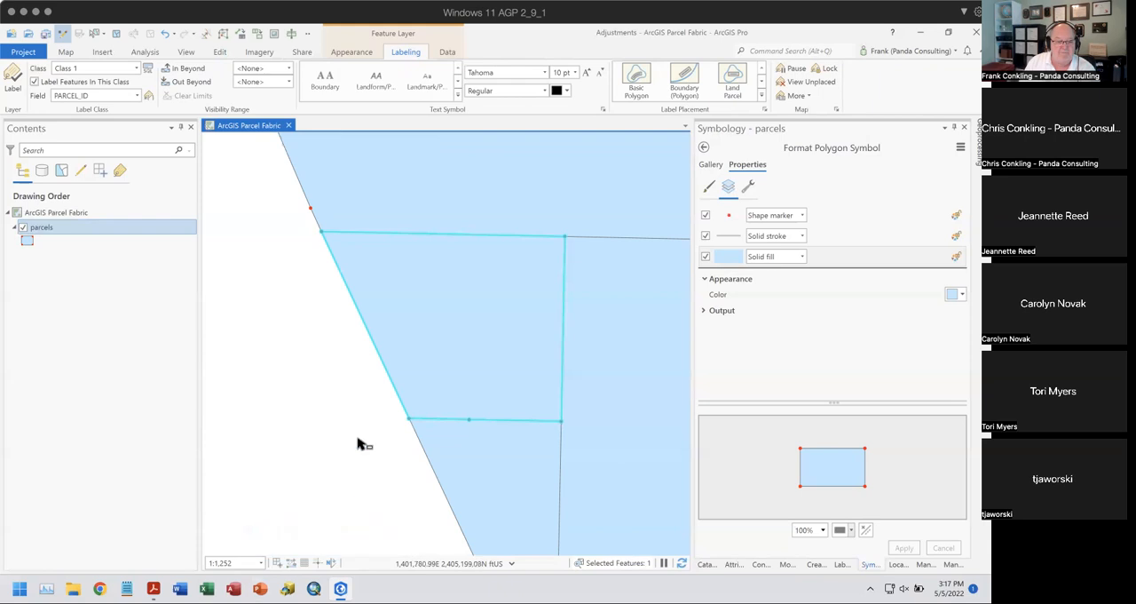
left_click(277, 562)
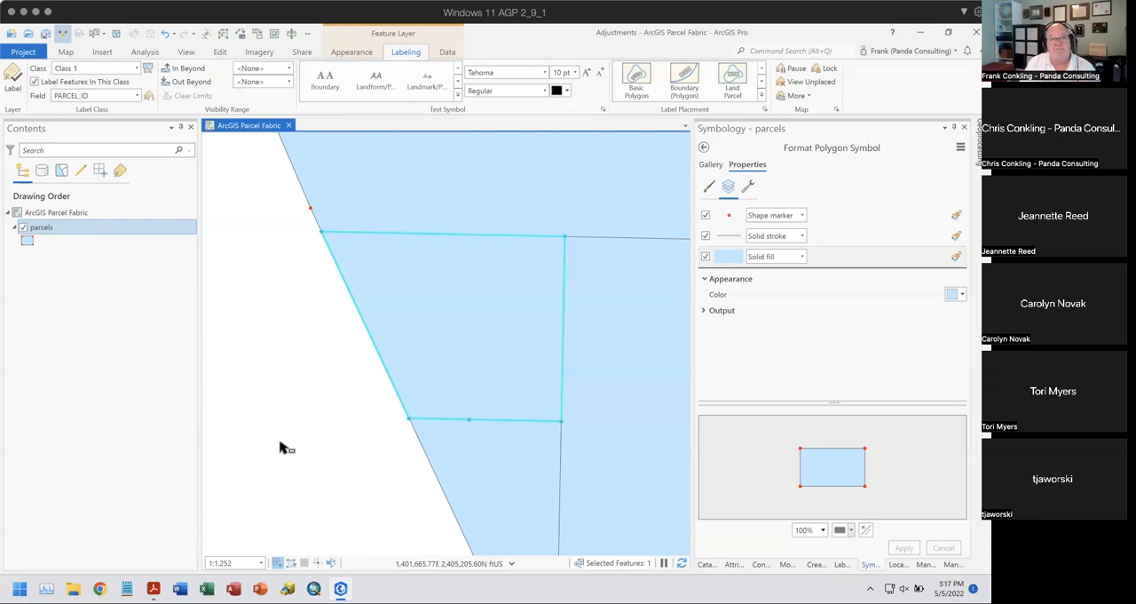
- Move the parcel down and to the left, away from its neighbours, with its move anchor on the upper-right corner vertex, and finish the move
left_click(217, 52)
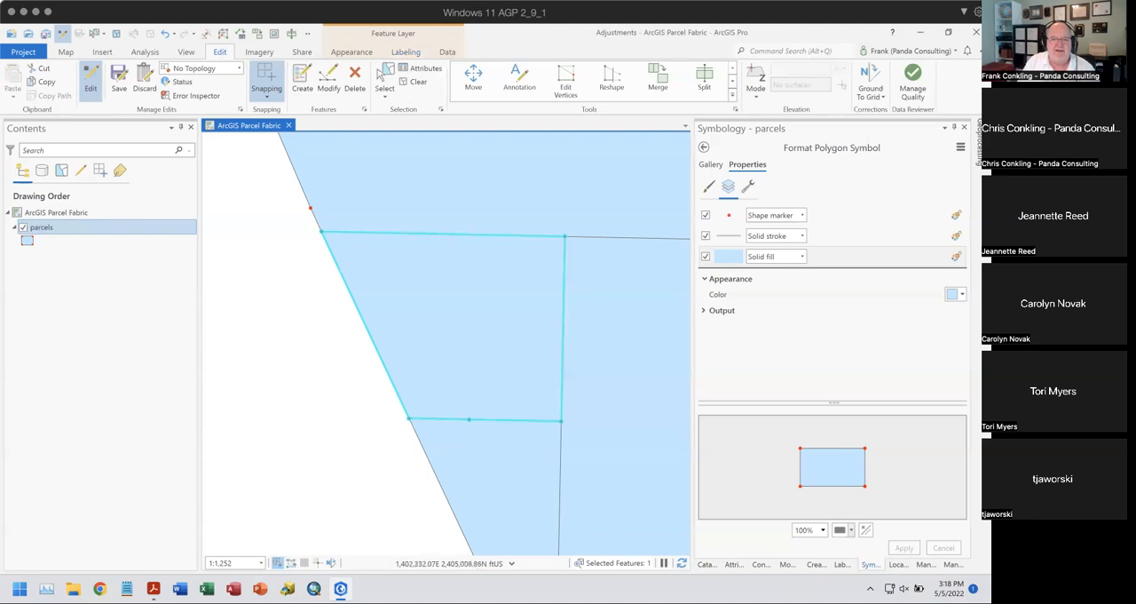
left_click(787, 564)
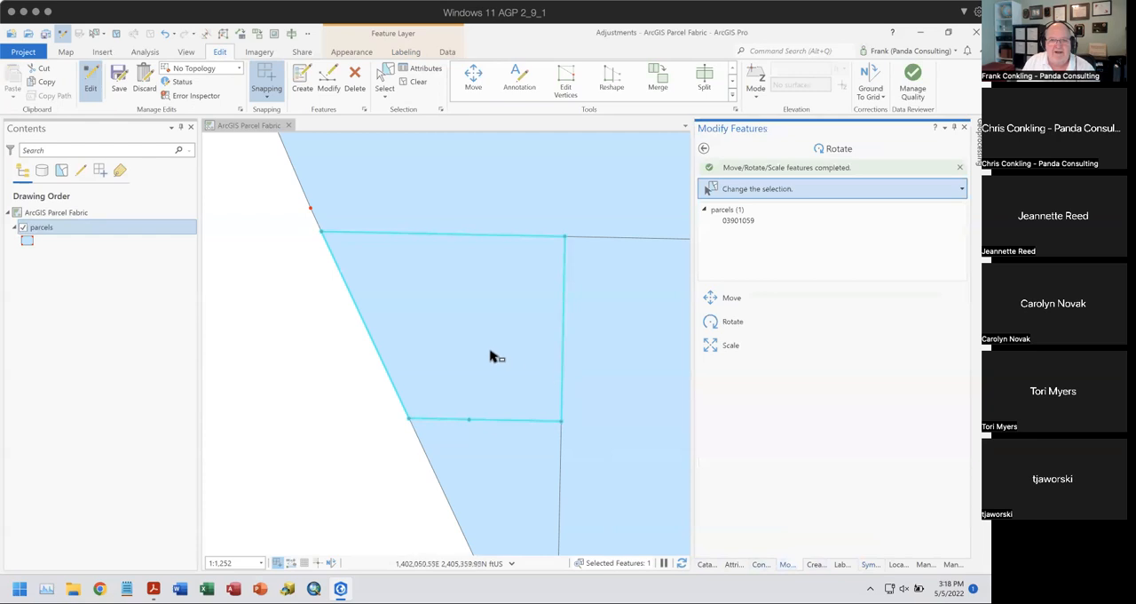
left_click(717, 301)
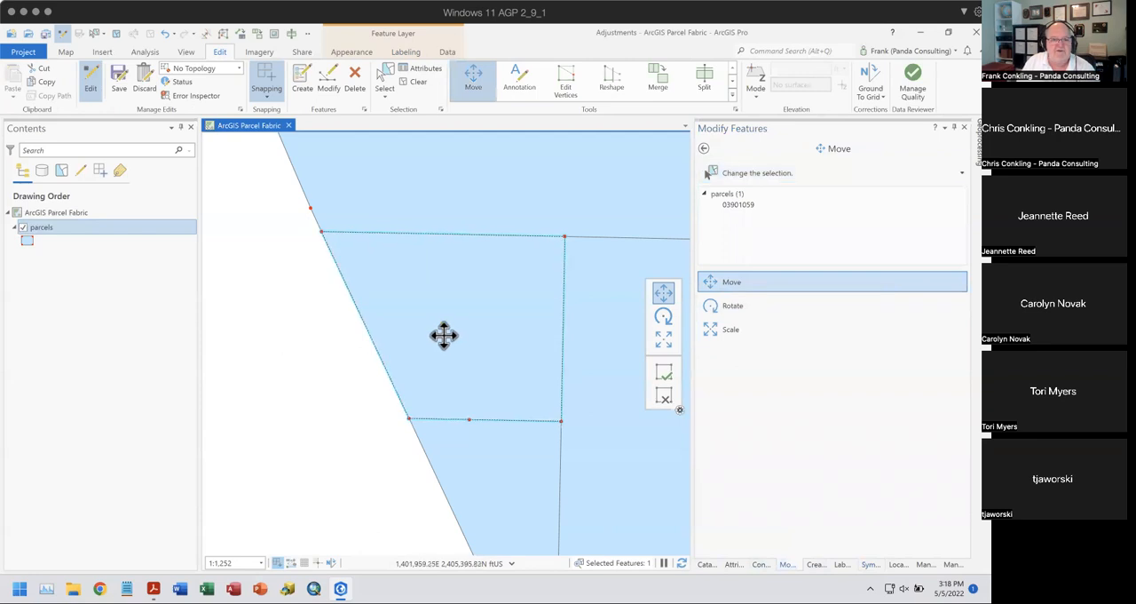
left_click(566, 236, "ctrl")
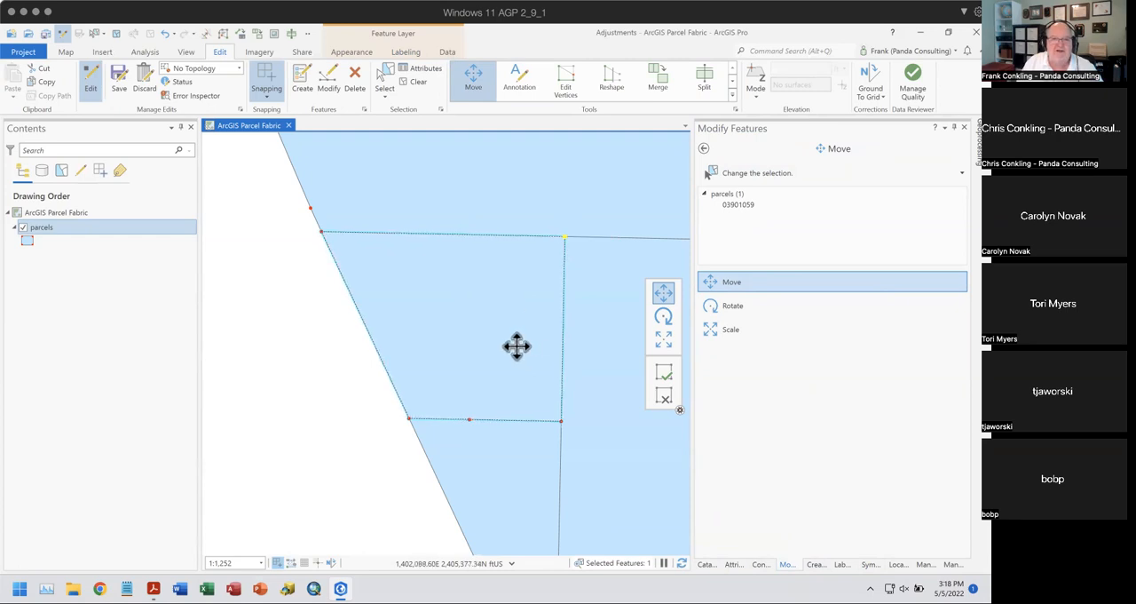
left_click_drag(431, 272, 344, 299)
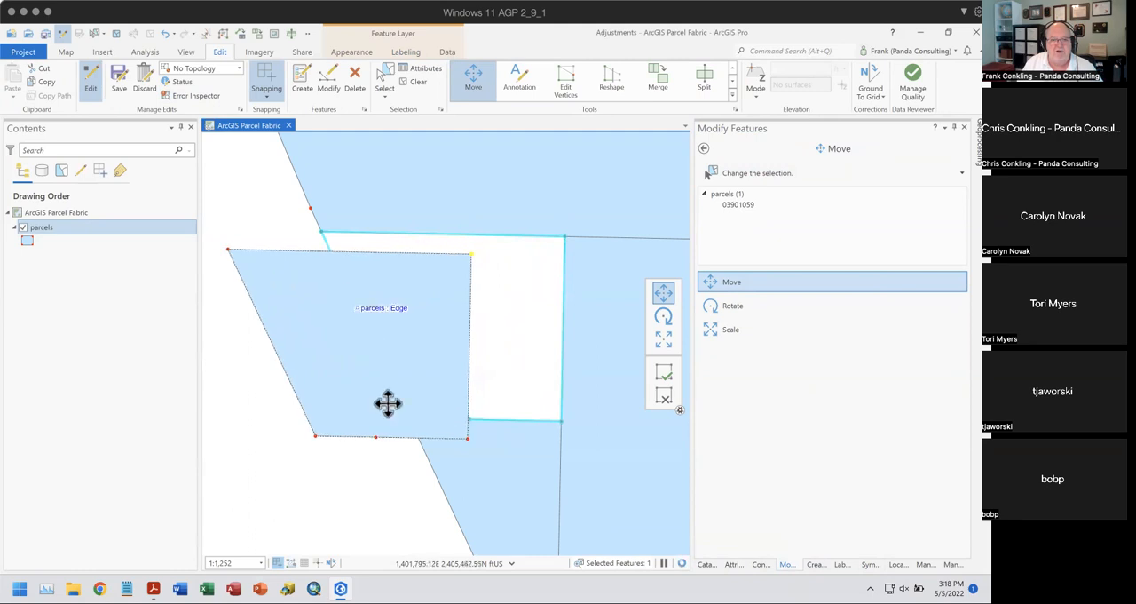
left_click(666, 374)
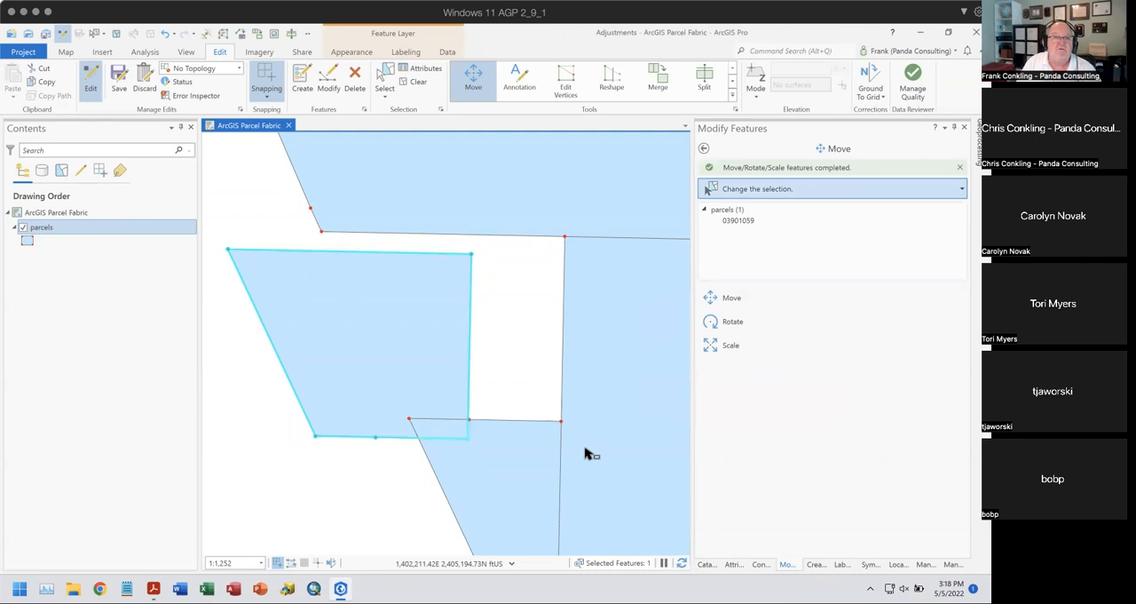
- Rotate the parcel by an angle of 45 in dms units about an anchor on its upper-right corner vertex
left_click(710, 324)
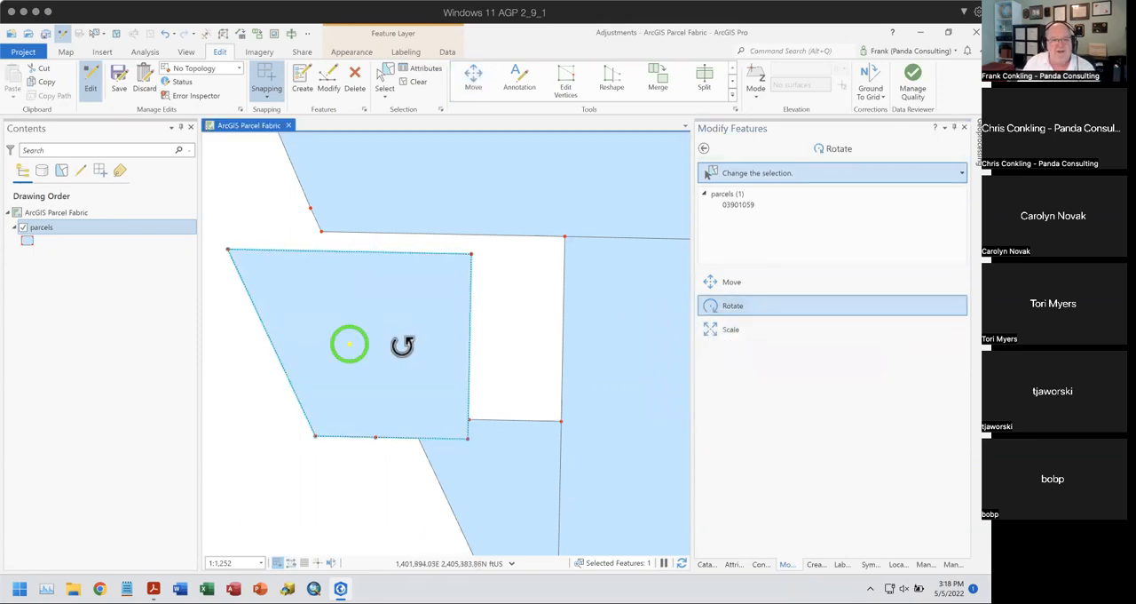
left_click(471, 254, "ctrl")
right_click(419, 333)
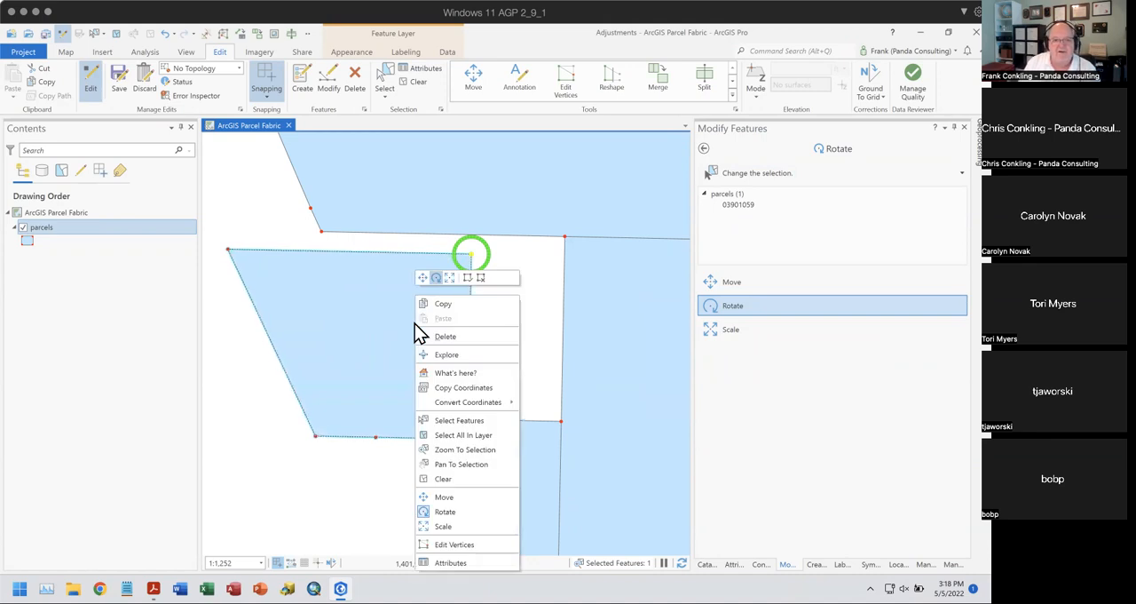
left_click(436, 277)
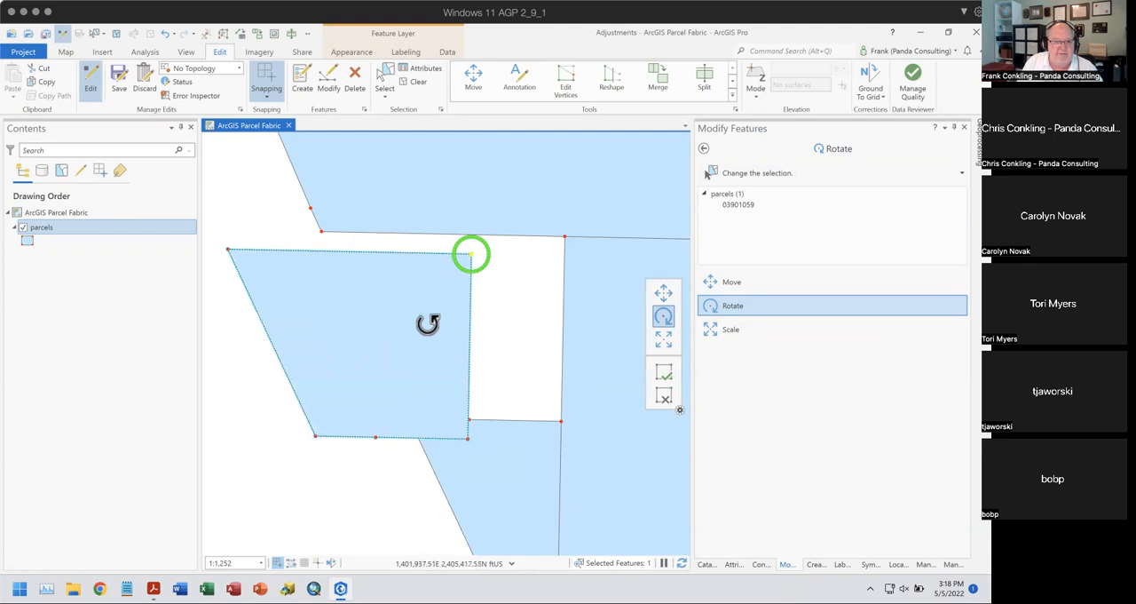
key("a")
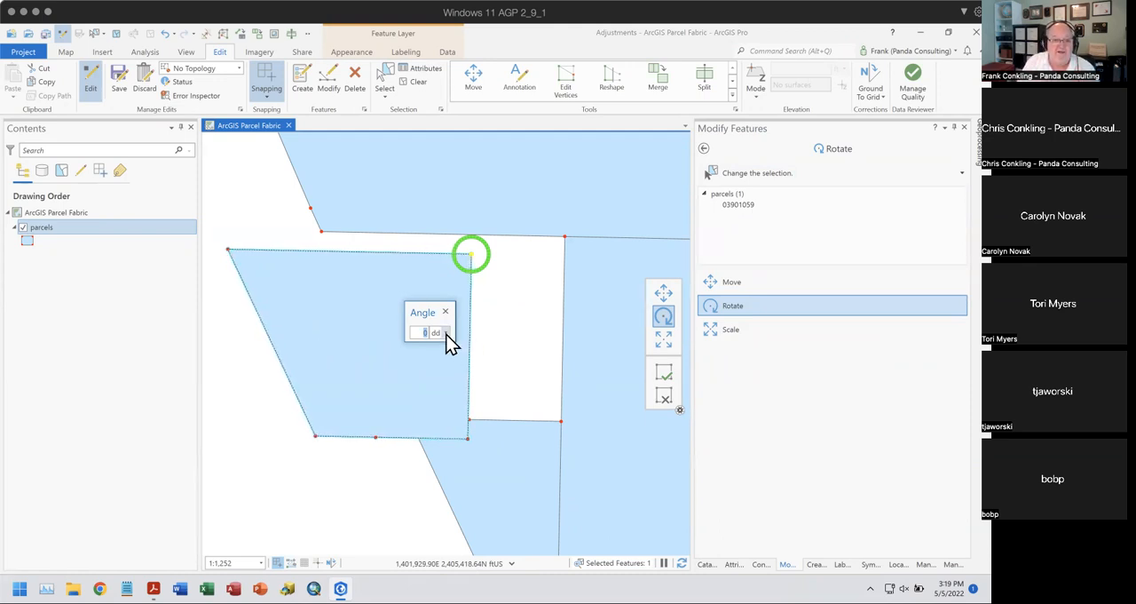
left_click(446, 334)
left_click(458, 362)
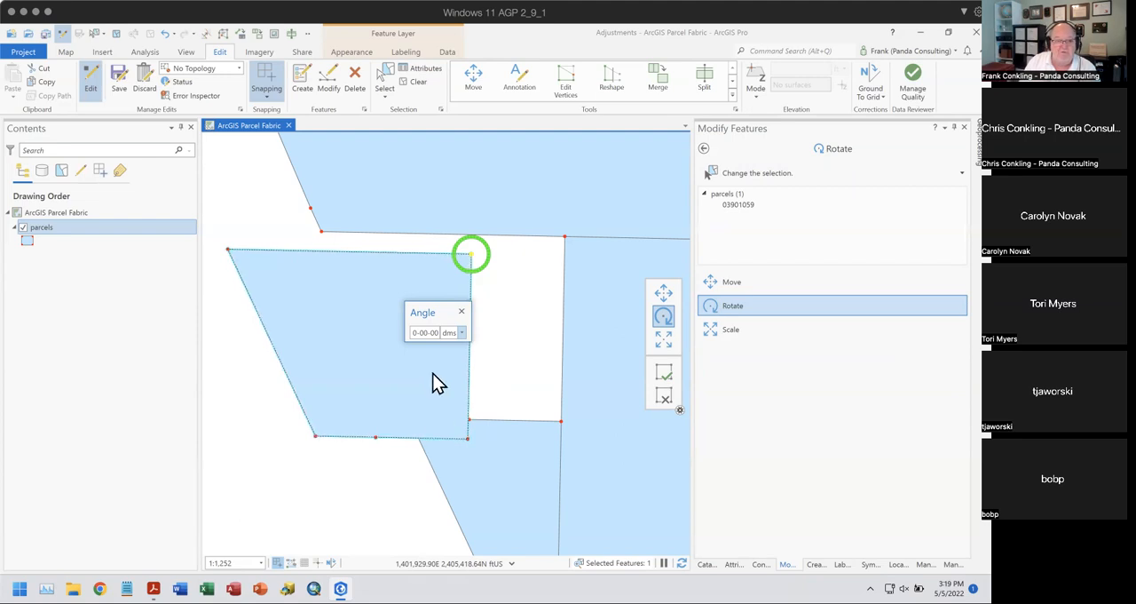
left_click(424, 333)
type("45")
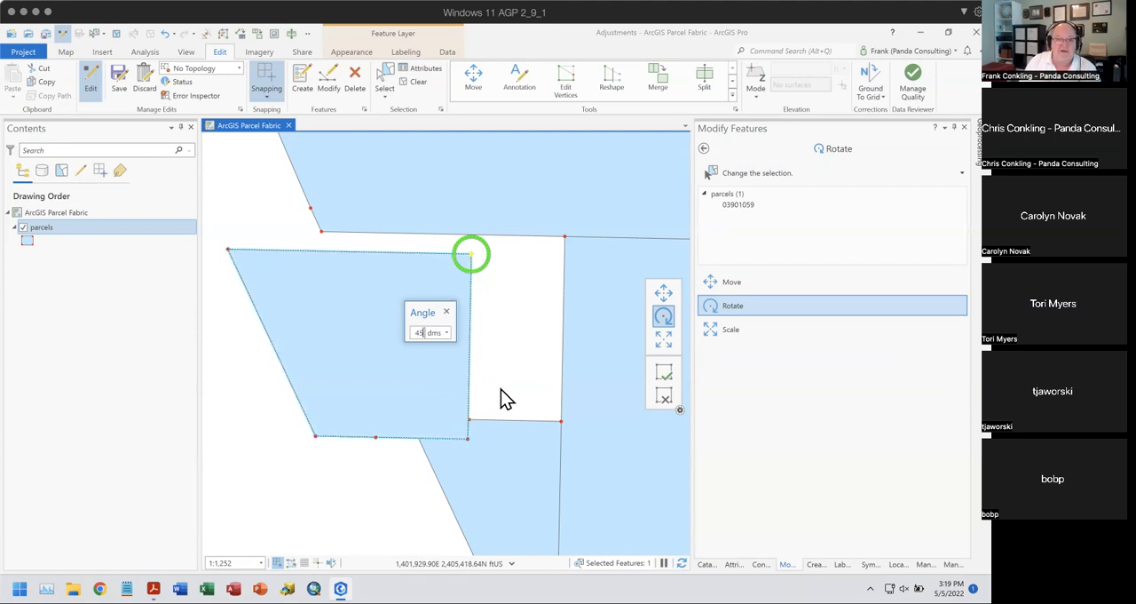
key("Return")
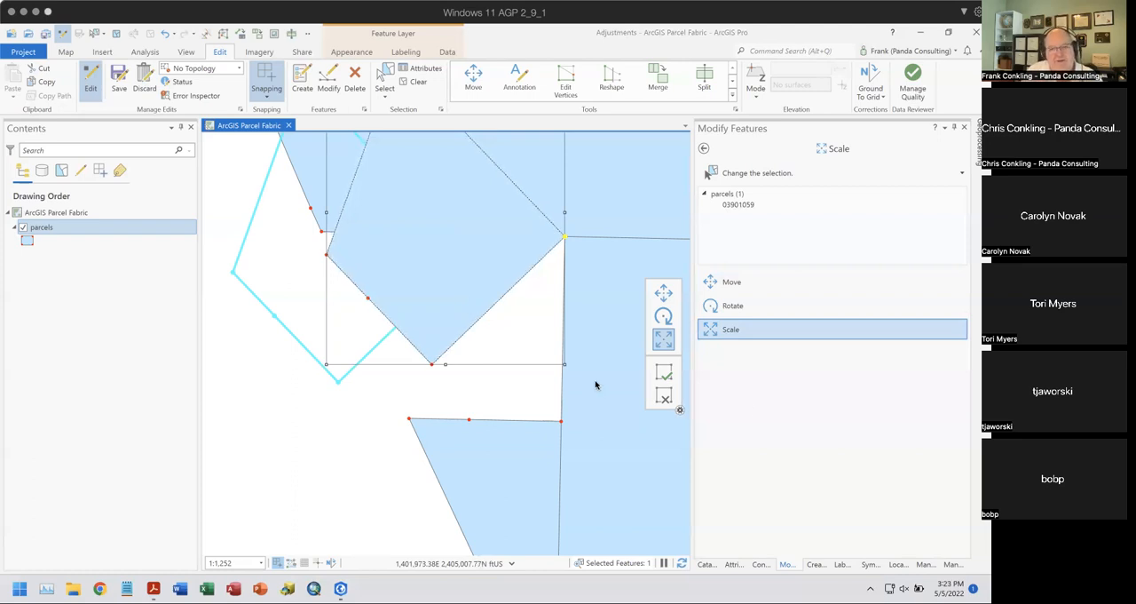
- Discard the pending edit and move the tilted parcel by an anchor on its right corner vertex, snapping it to the gap's upper-right corner
left_click(665, 397)
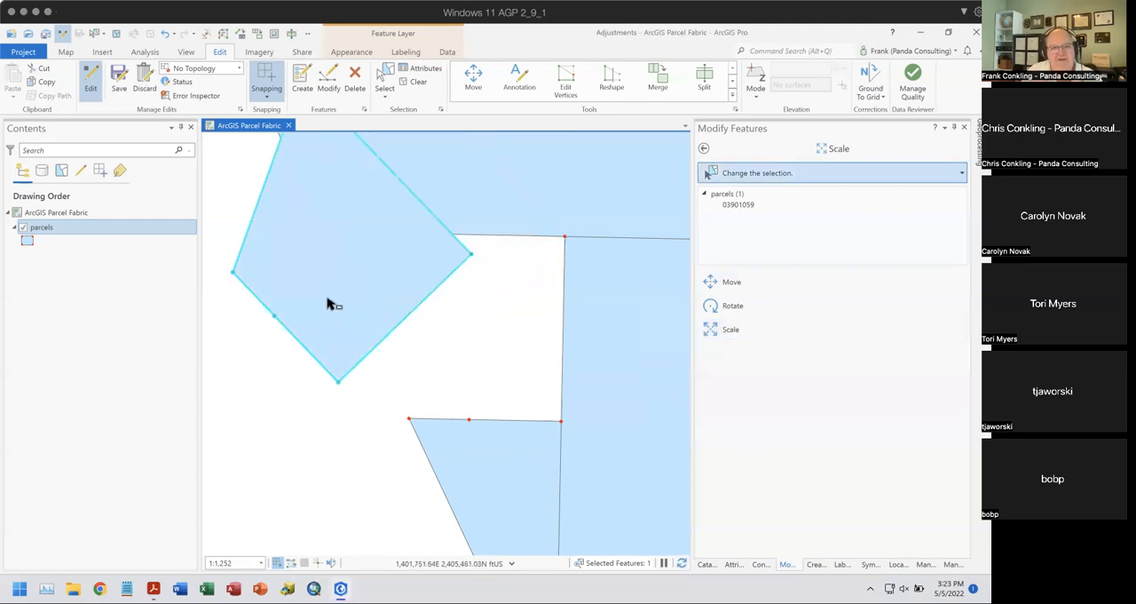
left_click(709, 282)
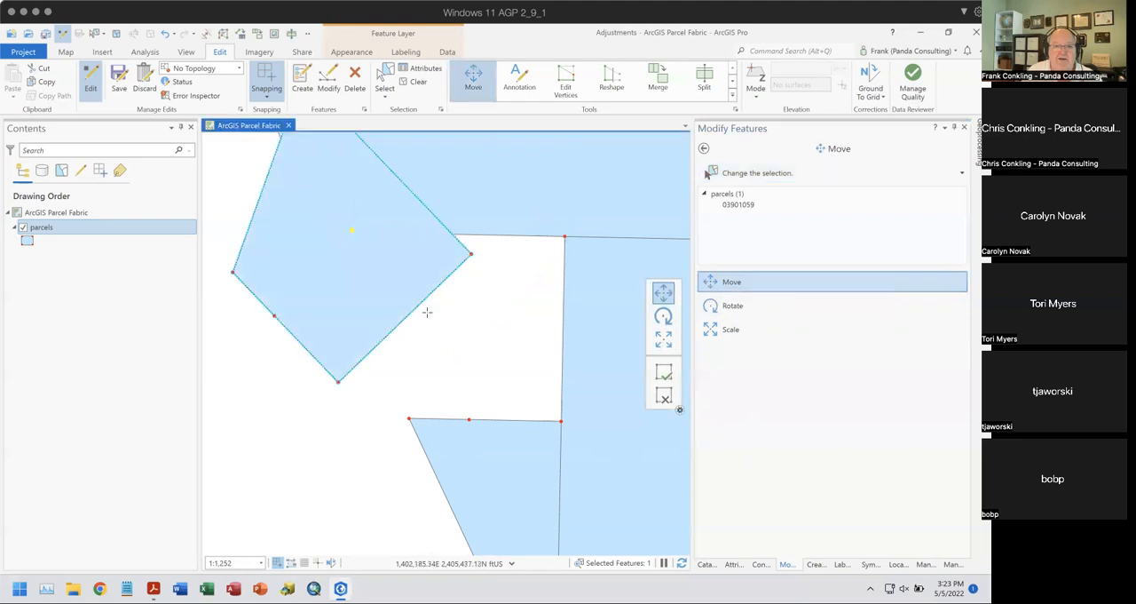
left_click(471, 255, "ctrl")
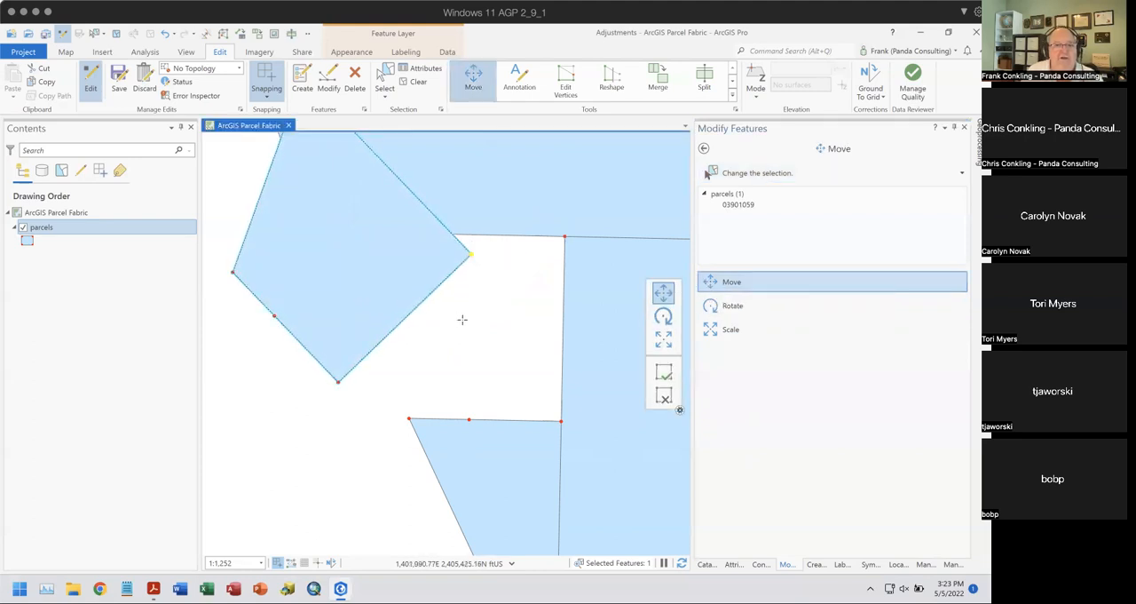
left_click_drag(342, 281, 438, 270)
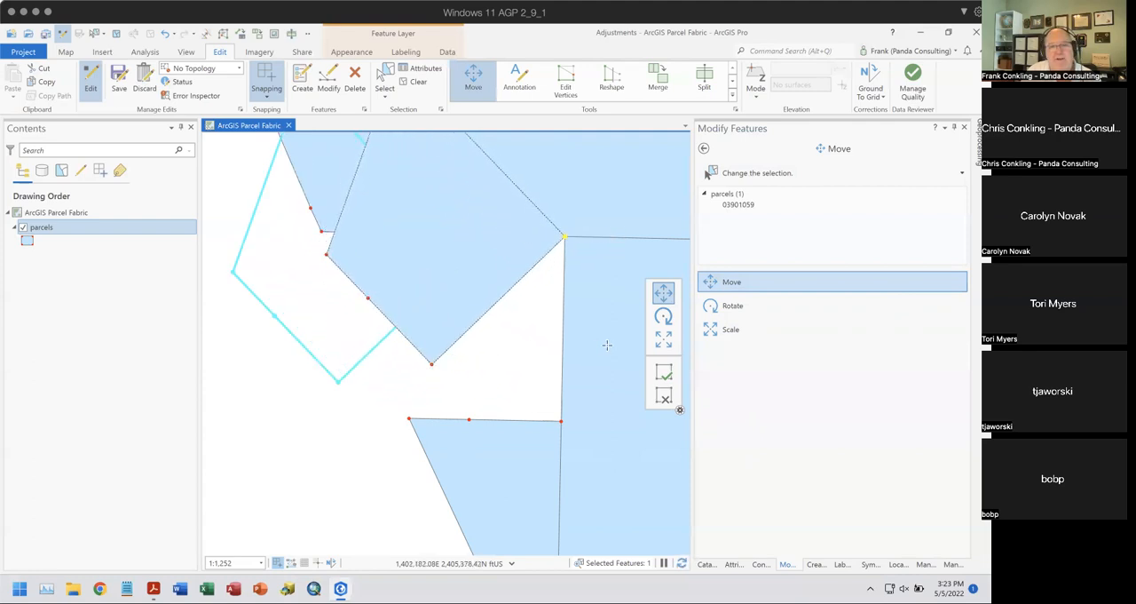
- Rotate the parcel counterclockwise about its anchored corner until its lower corner snaps to the gap's lower-right vertex, and finish the rotation
left_click(663, 317)
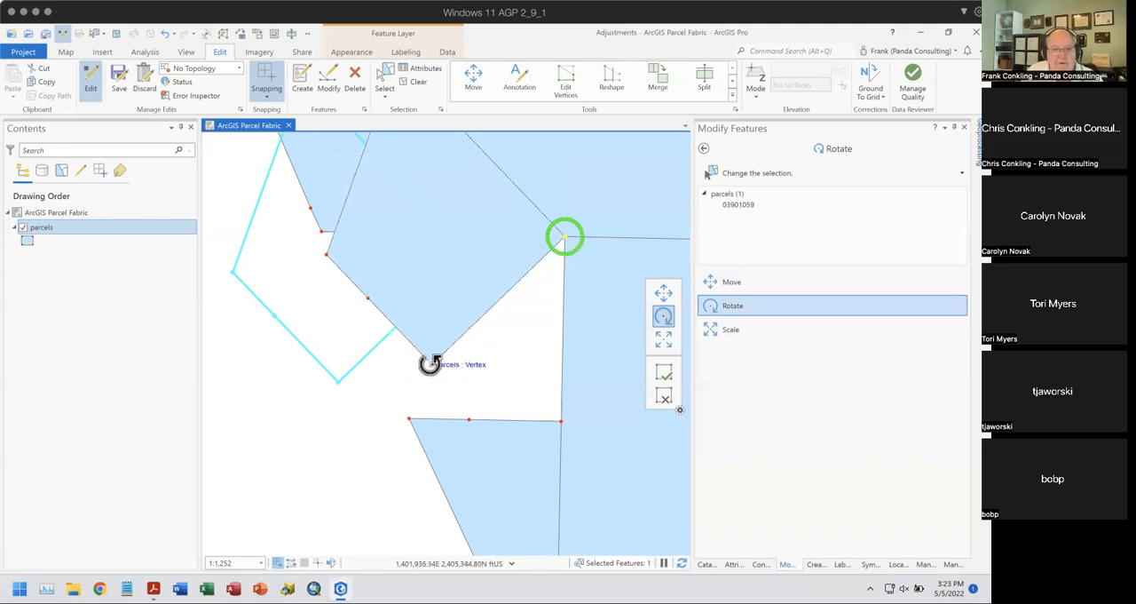
left_click_drag(431, 261, 497, 332)
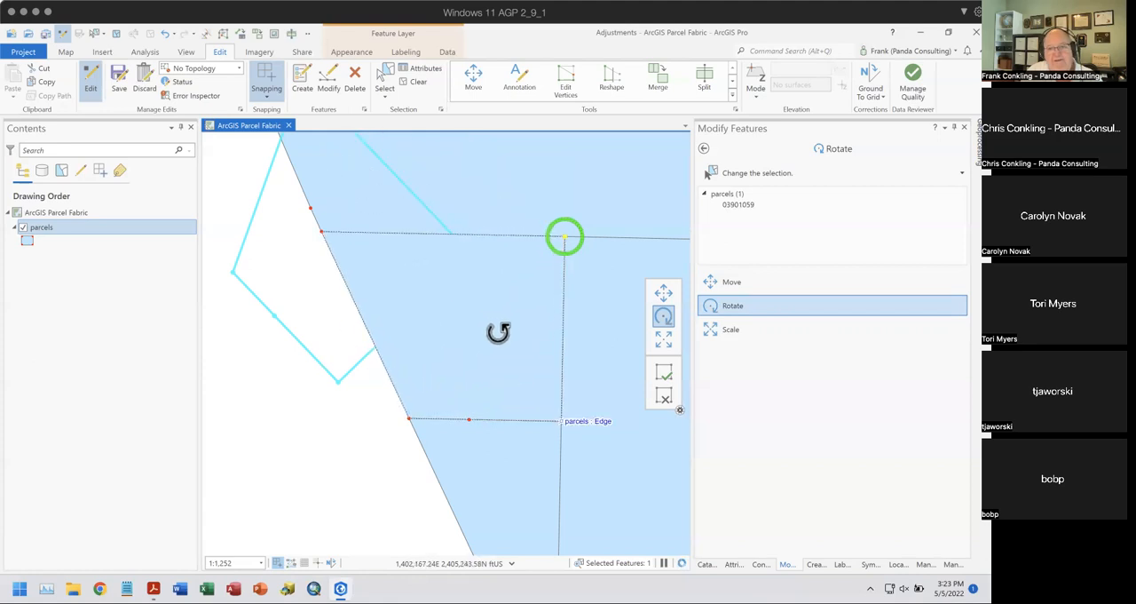
left_click(664, 374)
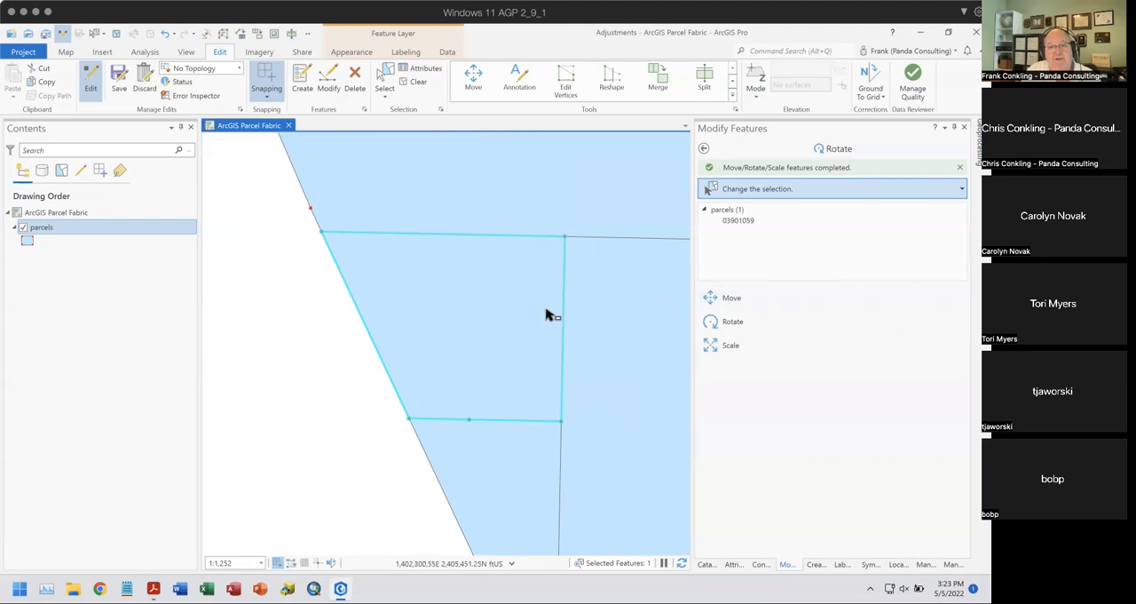
- Move the parcel a short way left and slightly down, out of its gap
left_click(513, 304)
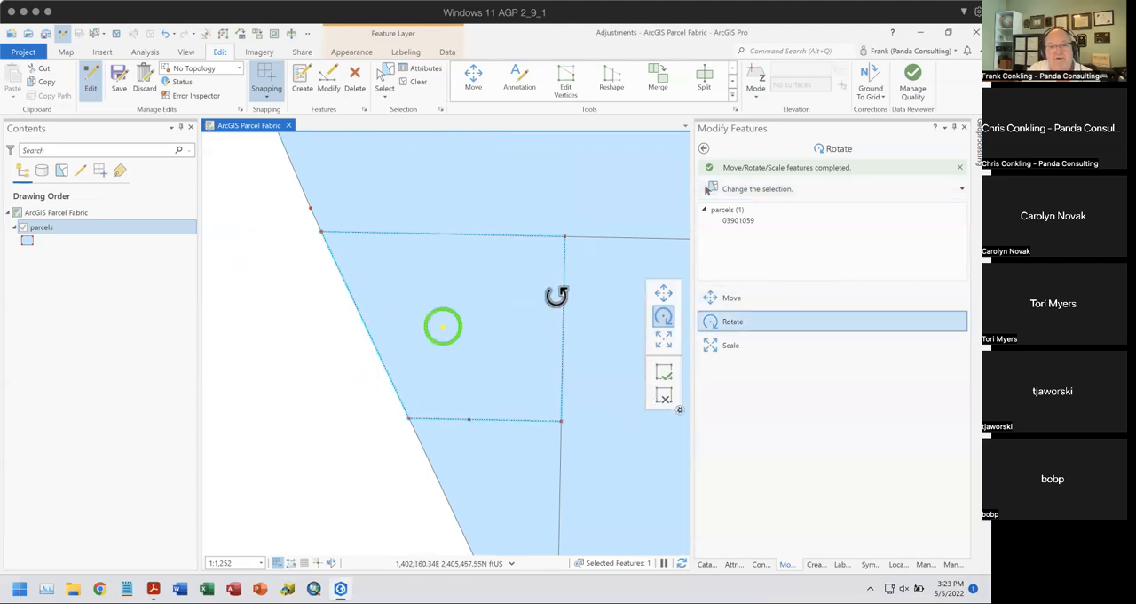
left_click(664, 294)
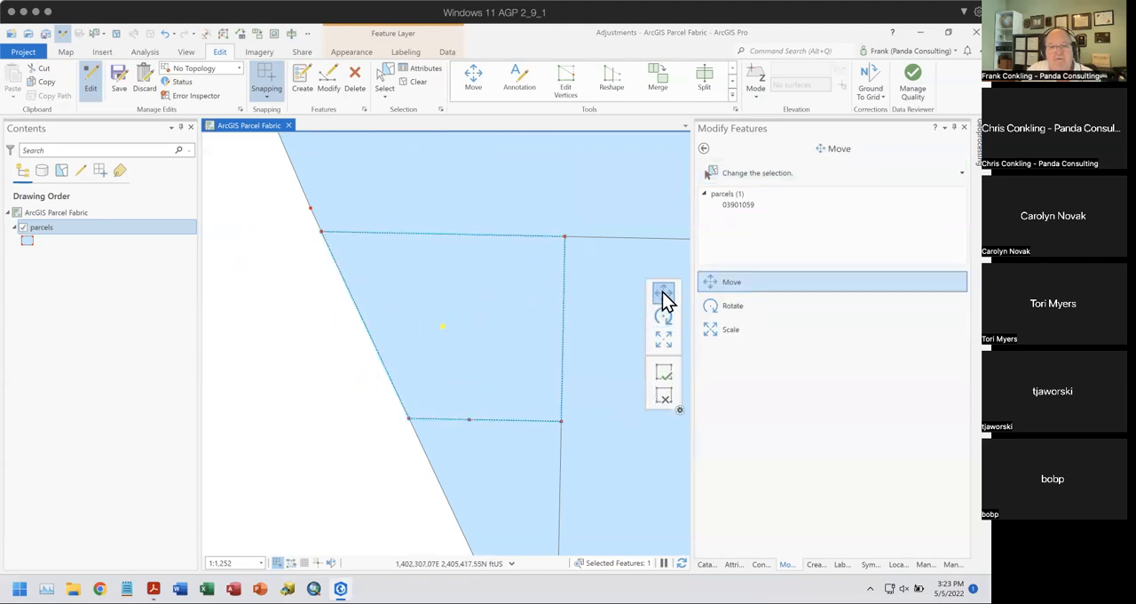
left_click_drag(505, 302, 395, 324)
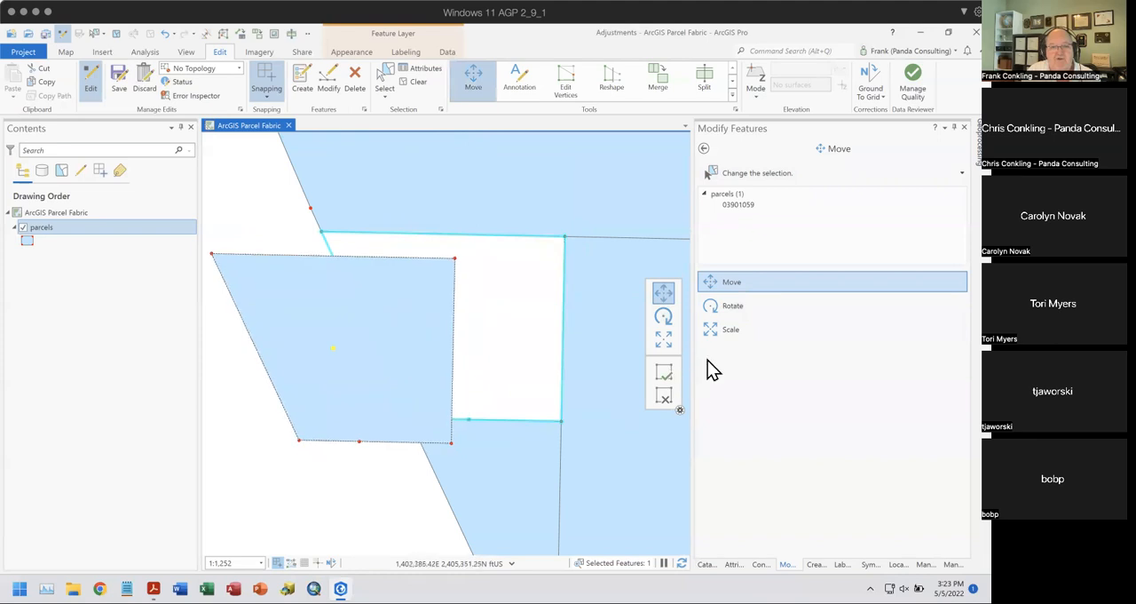
- Scale the parcel down slightly about its centre anchor using its upper-right corner handle, and finish the edit
left_click(664, 340)
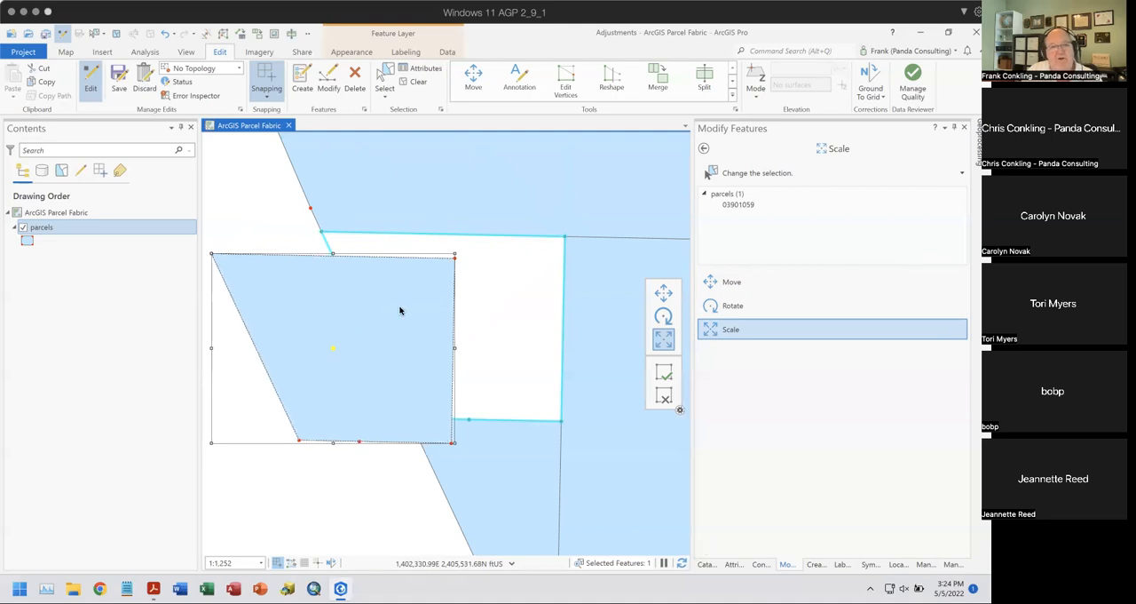
left_click_drag(453, 255, 435, 288)
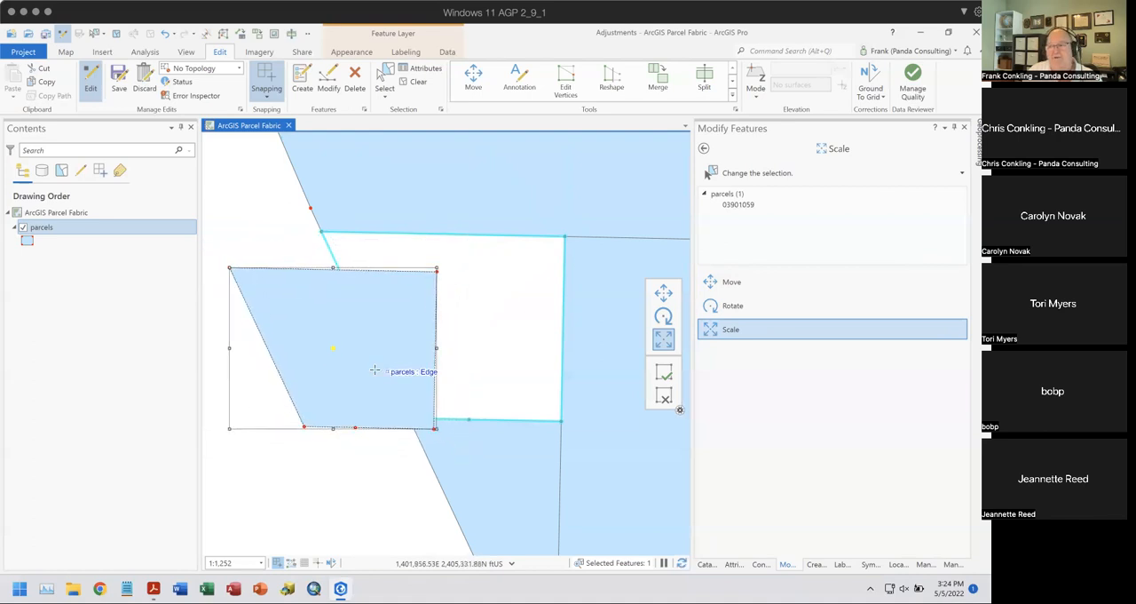
right_click(350, 321)
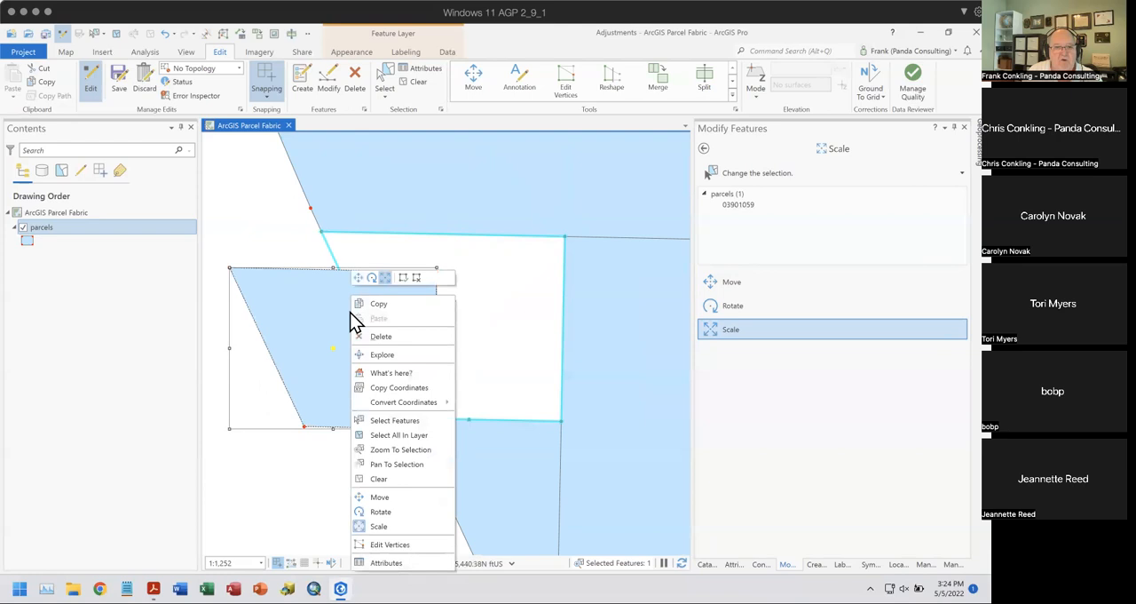
left_click(496, 308)
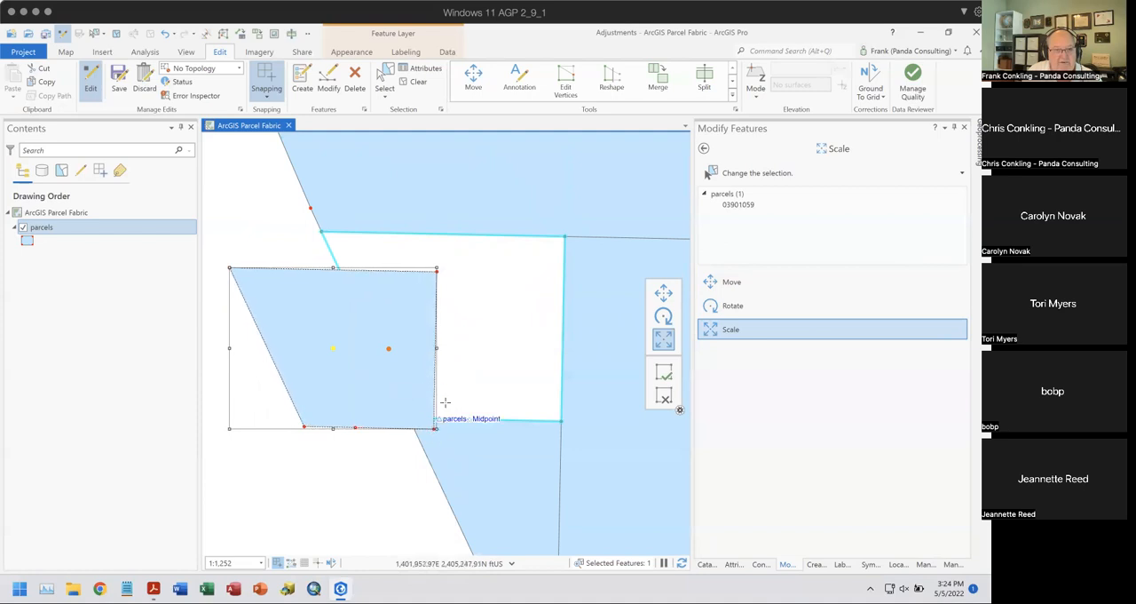
left_click_drag(435, 271, 436, 271)
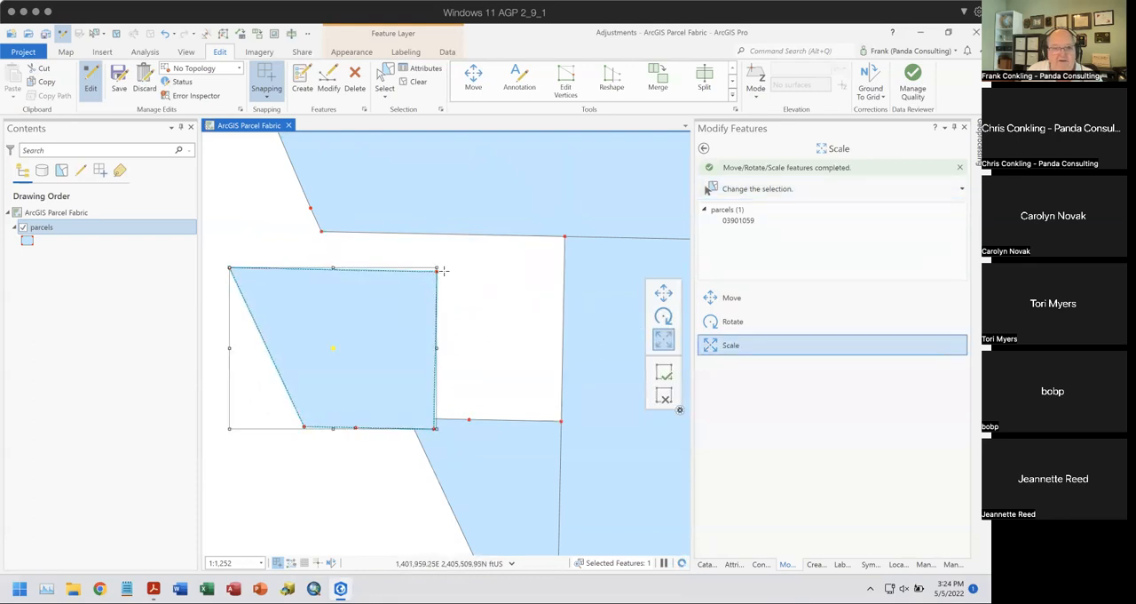
key("Escape")
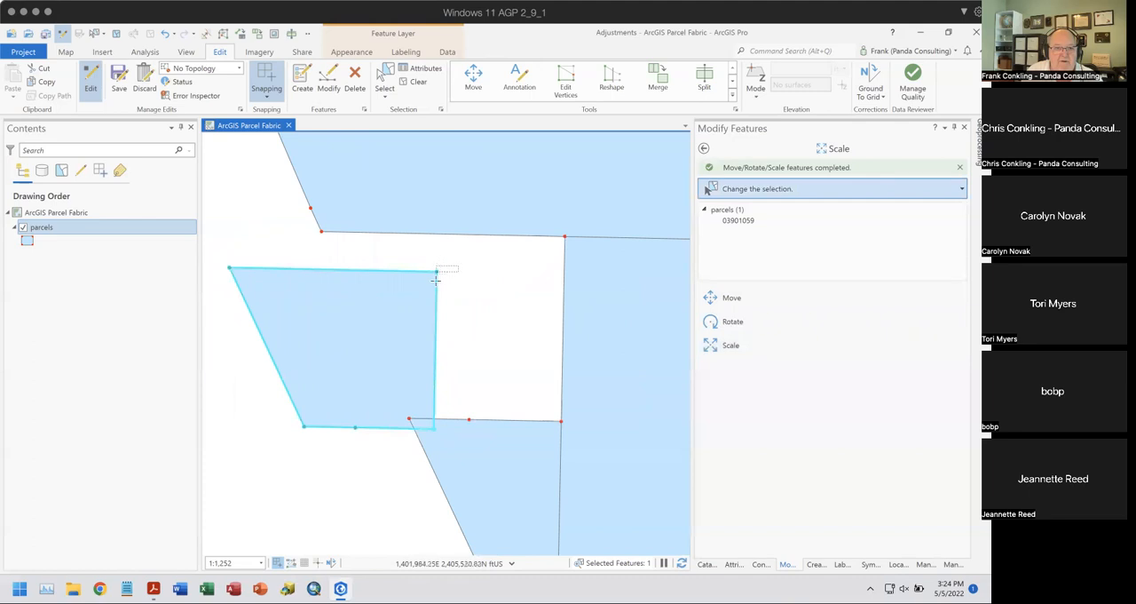
left_click(413, 296)
right_click(401, 297)
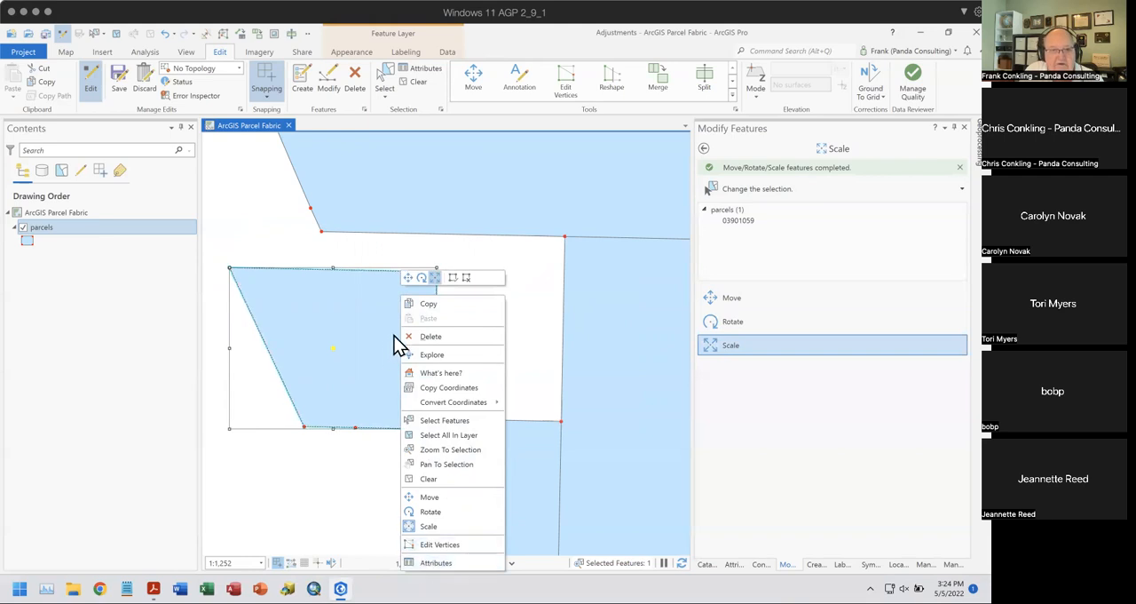
left_click(541, 287)
key("shift")
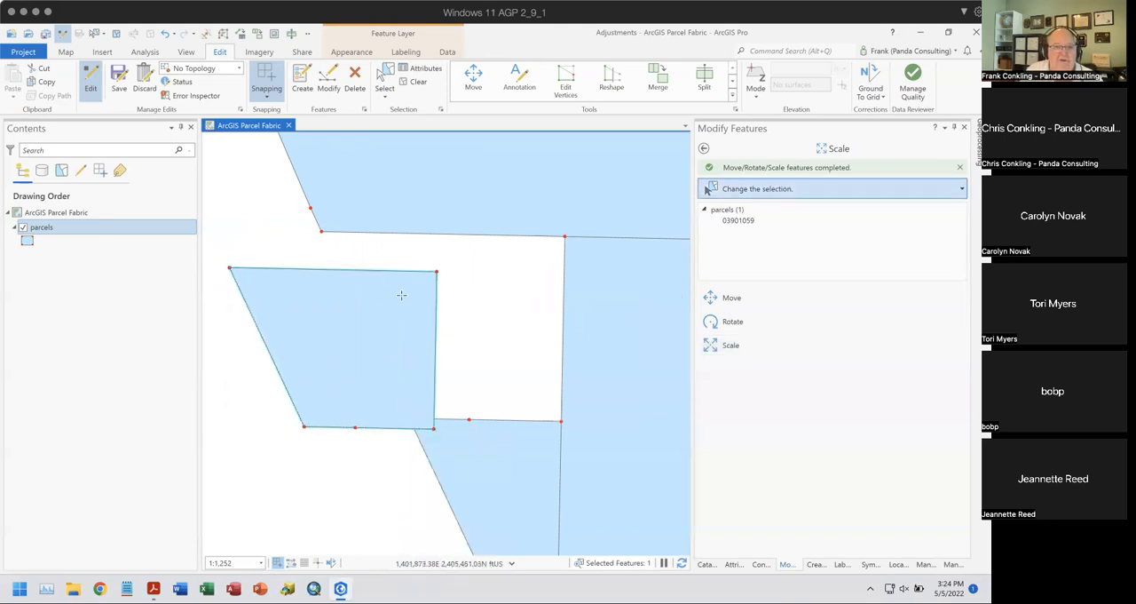
key("shift")
mouse_move(415, 295)
left_mouse_down()
mouse_move(492, 267)
mouse_move(423, 294)
left_mouse_up()
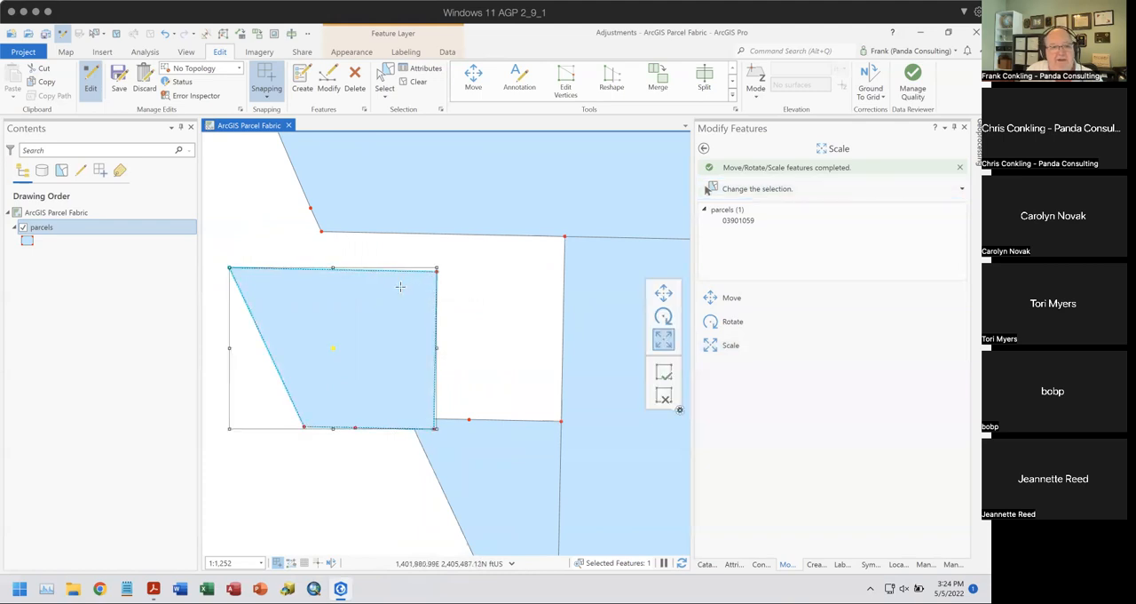
- Move the reduced parcel by an anchor on its upper-right vertex, snapping it to the gap's upper-right corner, and finish the edit
left_click(663, 292)
left_click(437, 272, "ctrl")
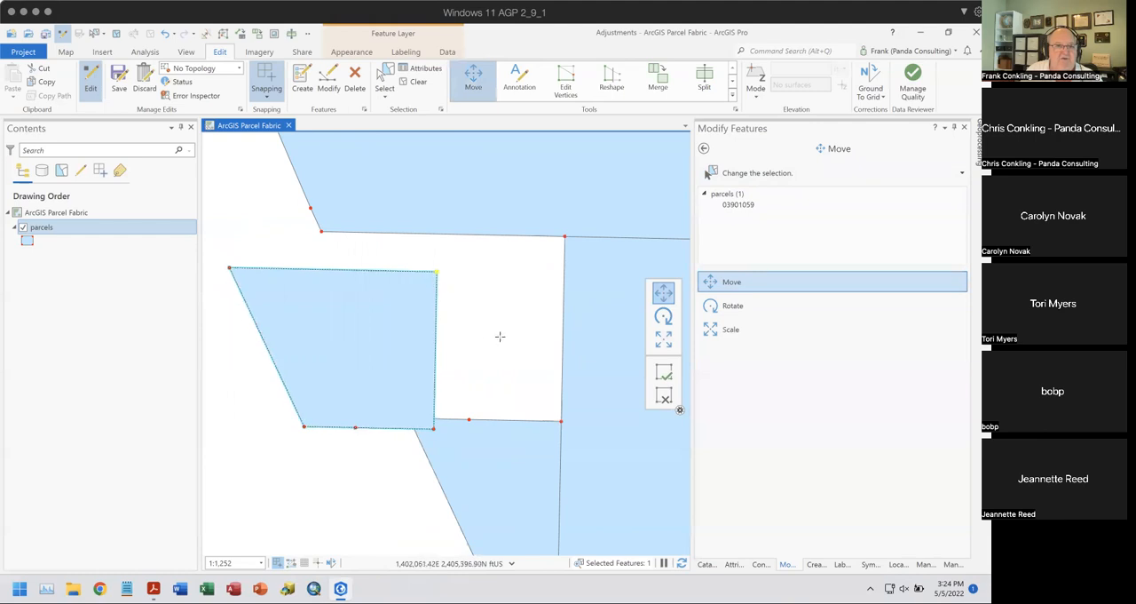
left_click_drag(414, 322, 534, 290)
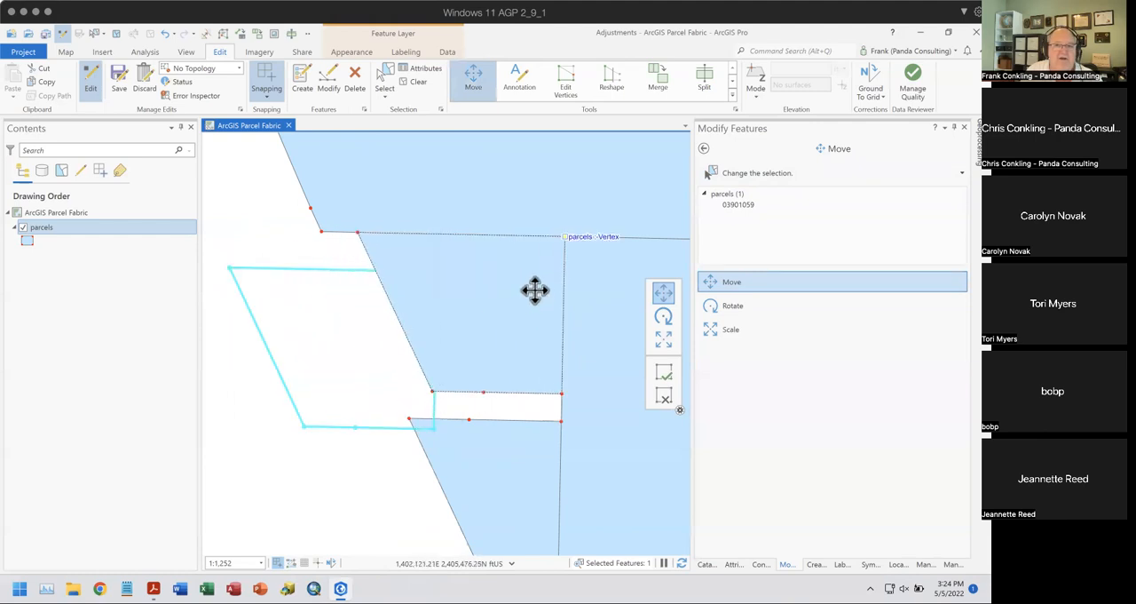
left_click(664, 342)
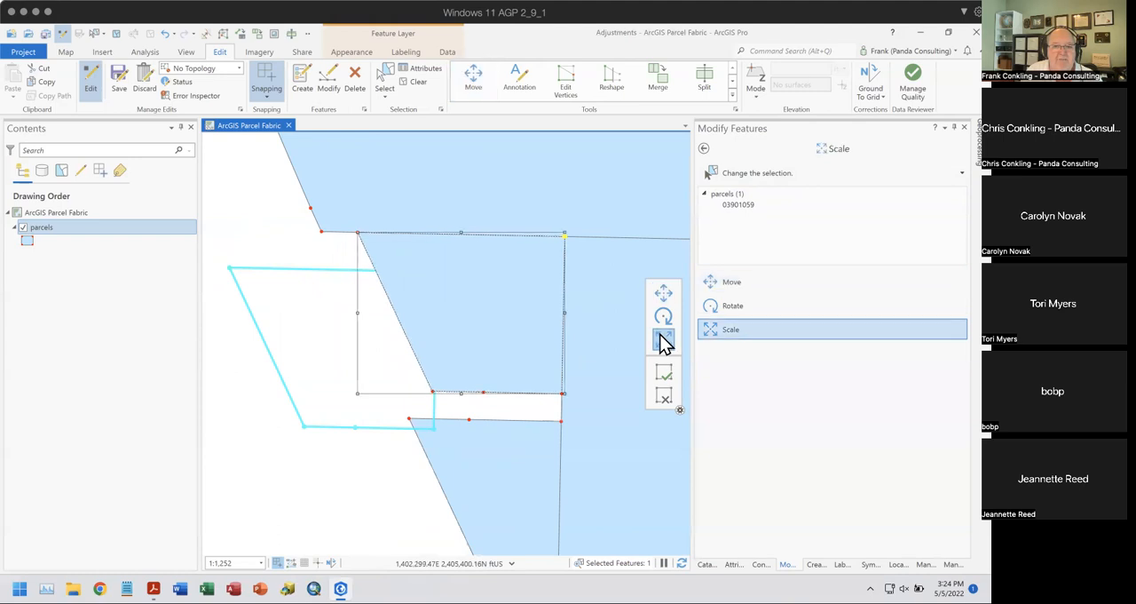
left_click(560, 393)
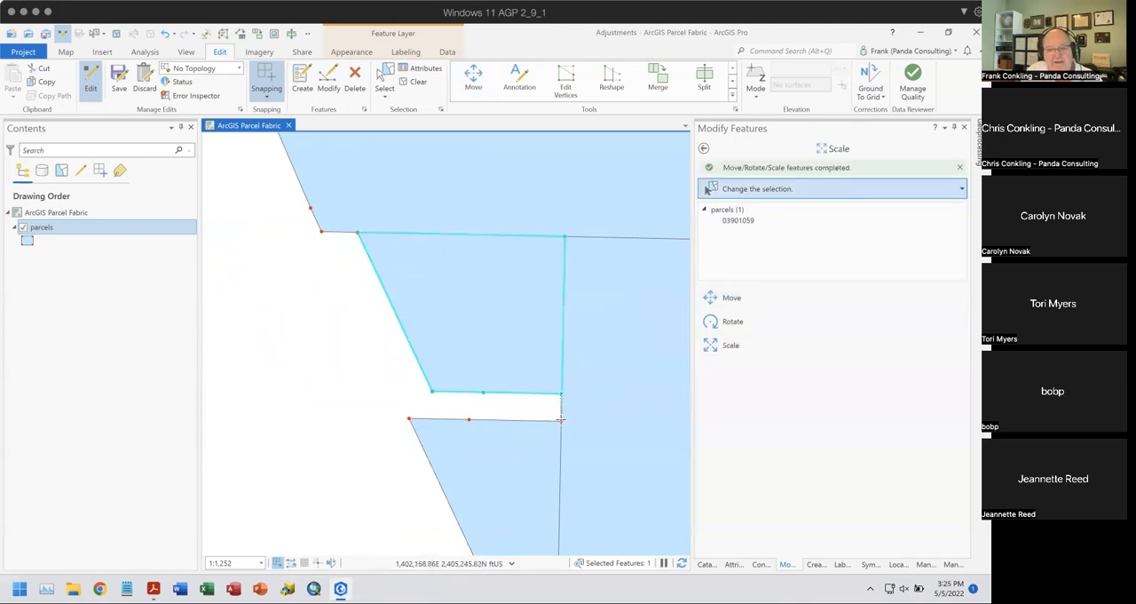
- Clear the accidental selection of neighbouring parcels and select only the reduced parcel above the narrow gap, without an active scale edit
left_click(560, 420)
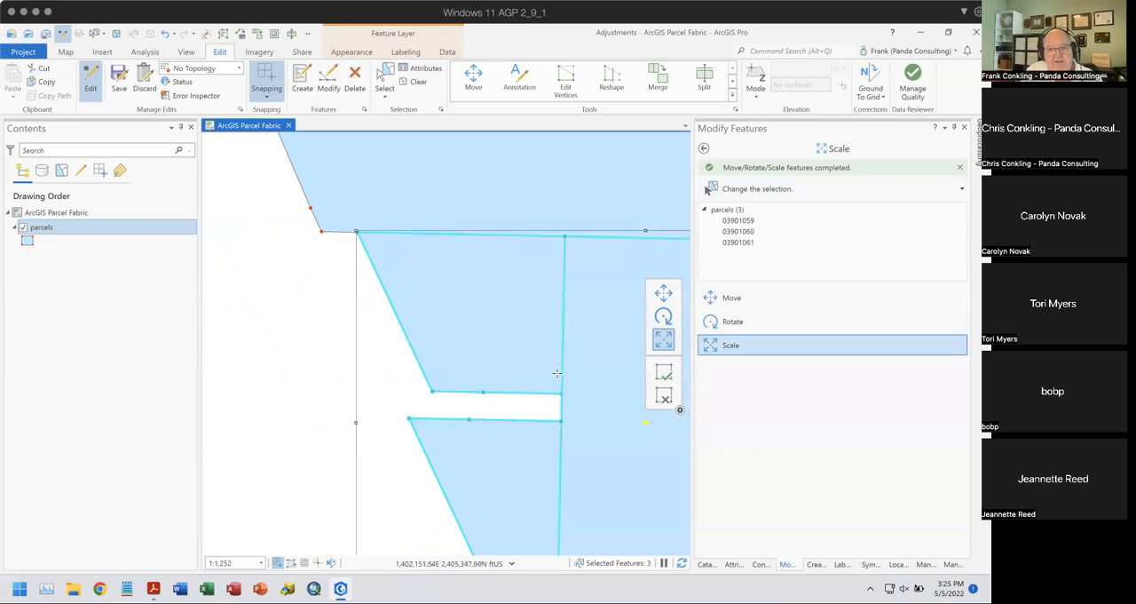
scroll(491, 401, "down", 4)
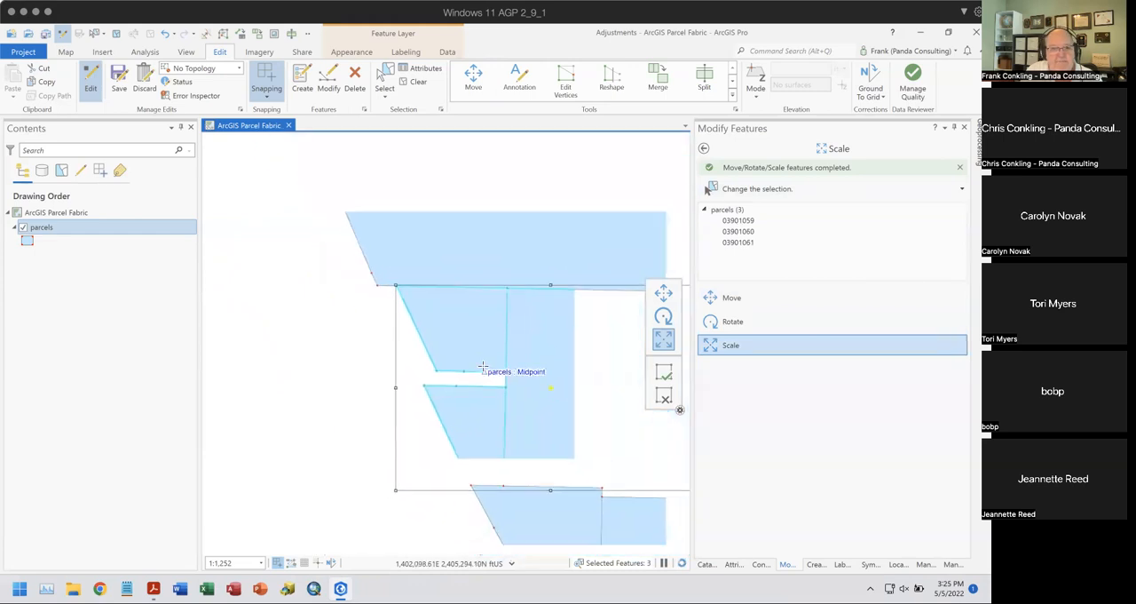
left_click_drag(419, 463, 397, 334)
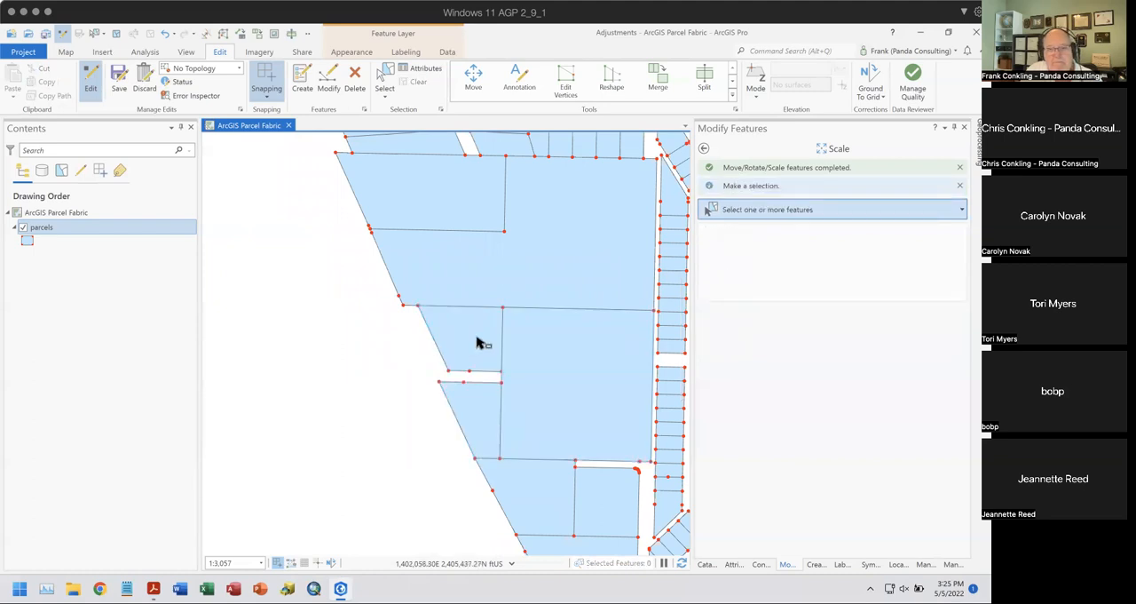
left_click(474, 353)
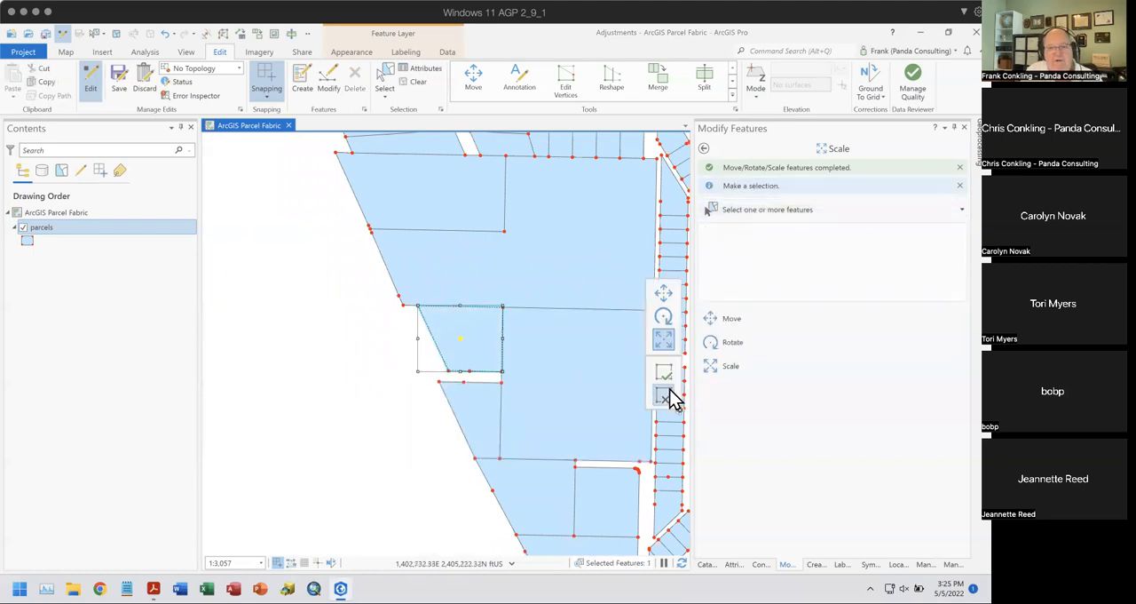
left_click(668, 397)
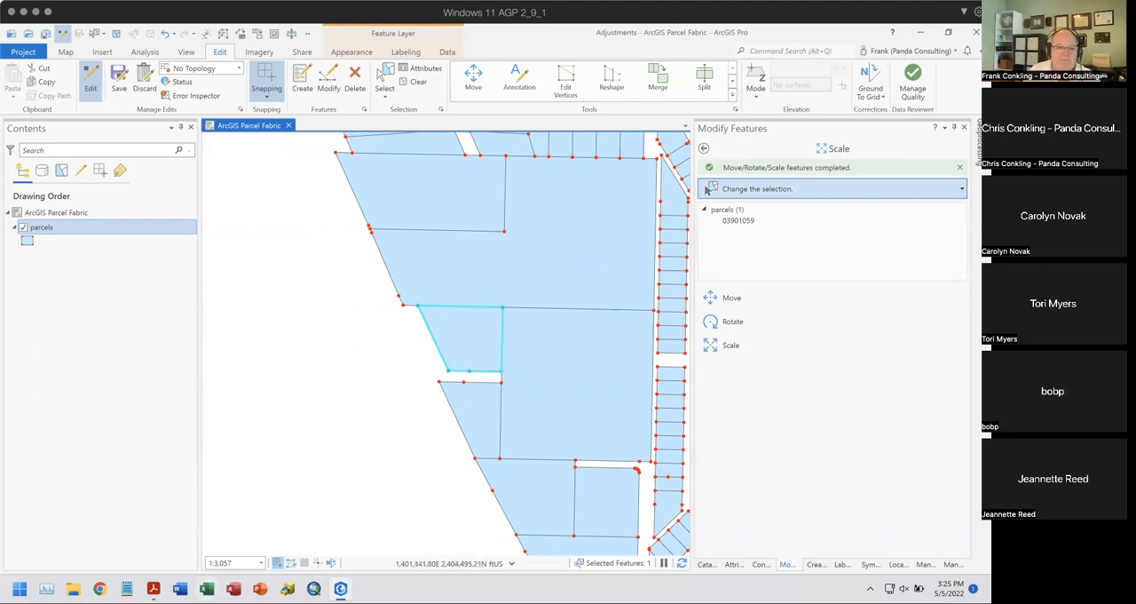
- Switch to Acrobat Reader to show the Transform Tool slide in Adjustment Tools.pdf, and return to ArcGIS Pro
left_click(153, 586)
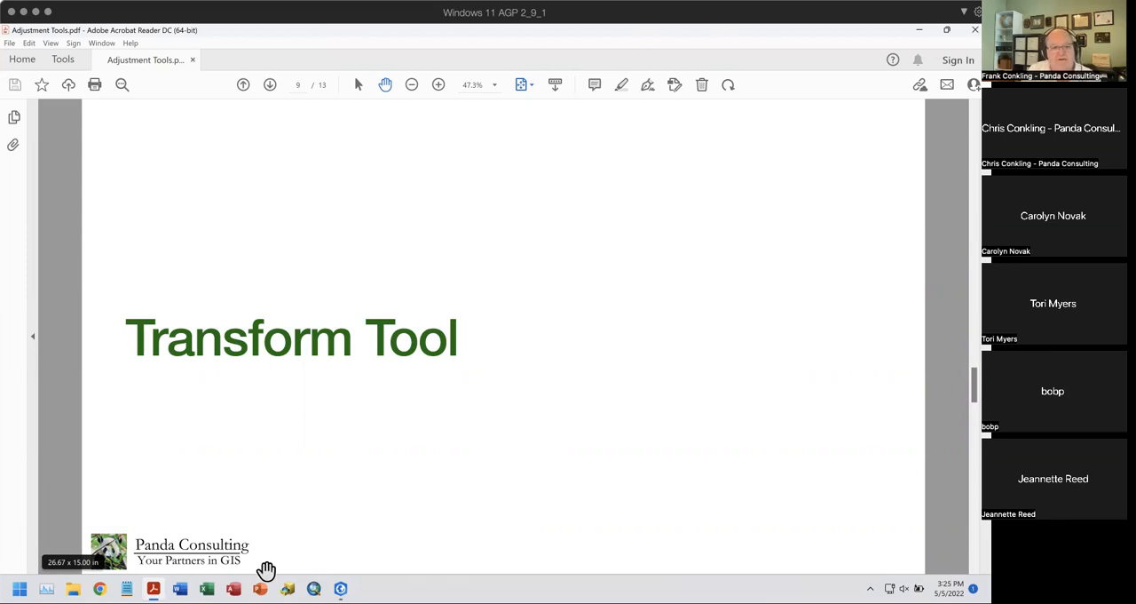
left_click(339, 577)
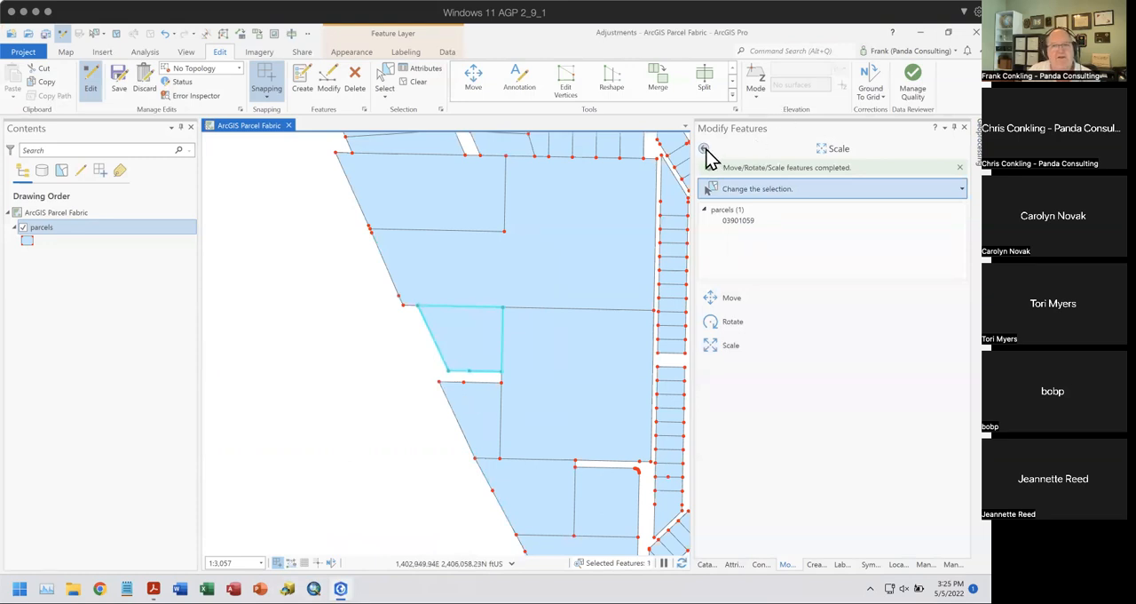
- Start the Transform tool for the selected reduced parcel and activate adding new links
left_click(703, 148)
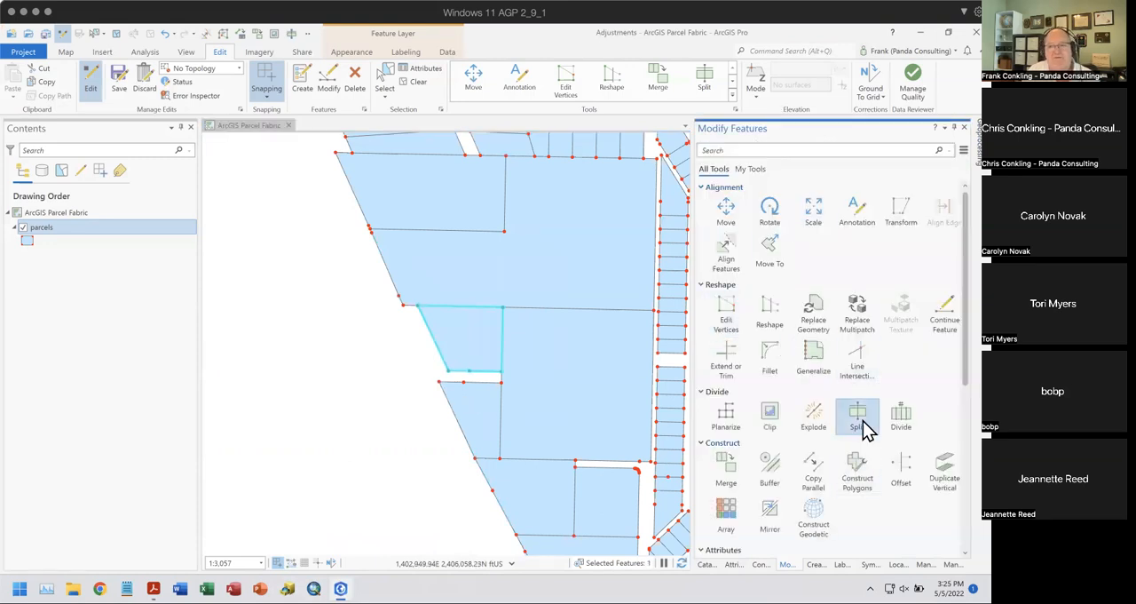
left_click(905, 211)
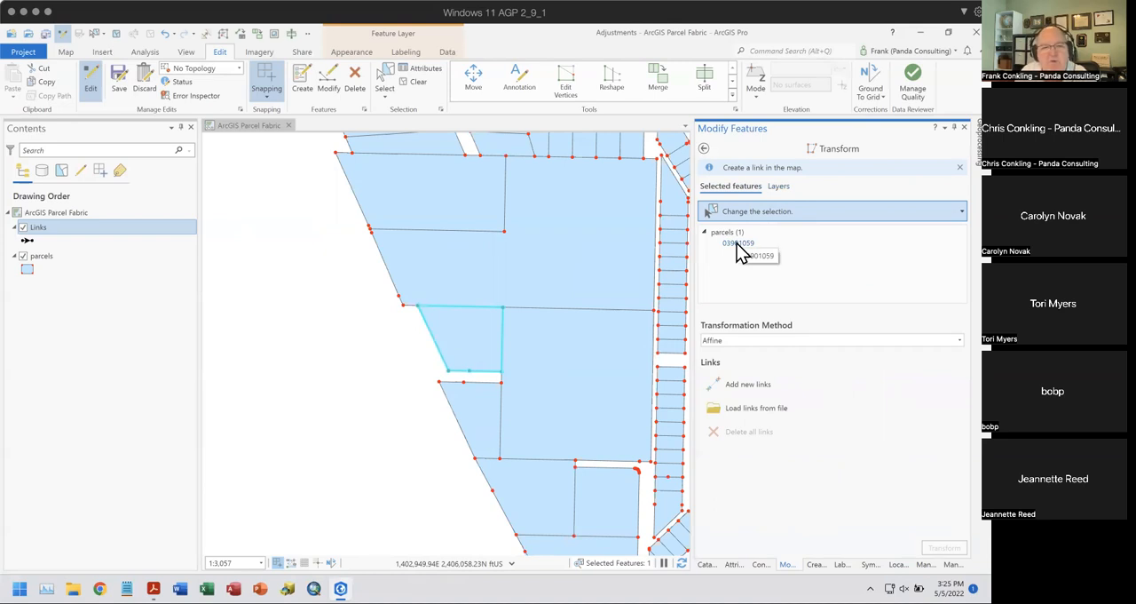
scroll(492, 347, "up", 3)
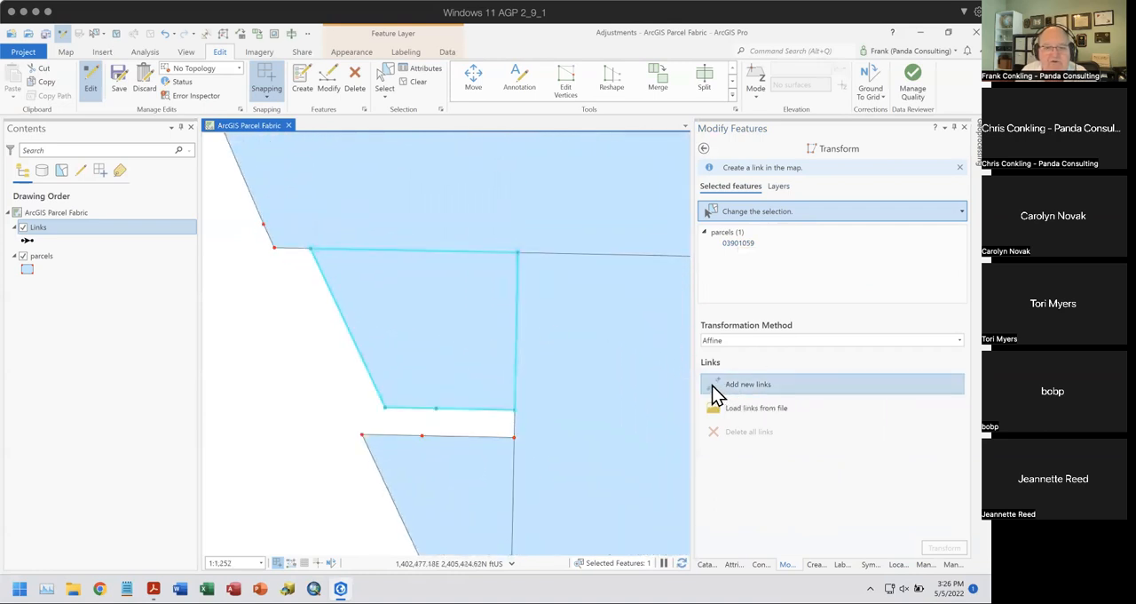
left_click(712, 385)
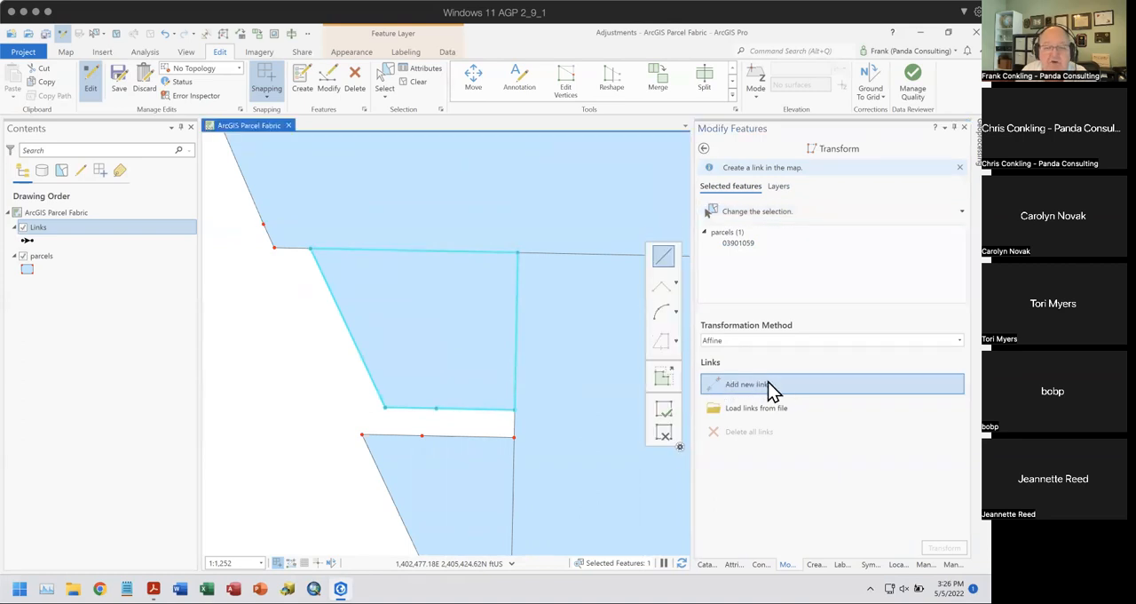
- Examine the Links feature class inside Adjustments.gdb among the project's databases, and return to the Transform tool
left_click(704, 565)
left_click(705, 218)
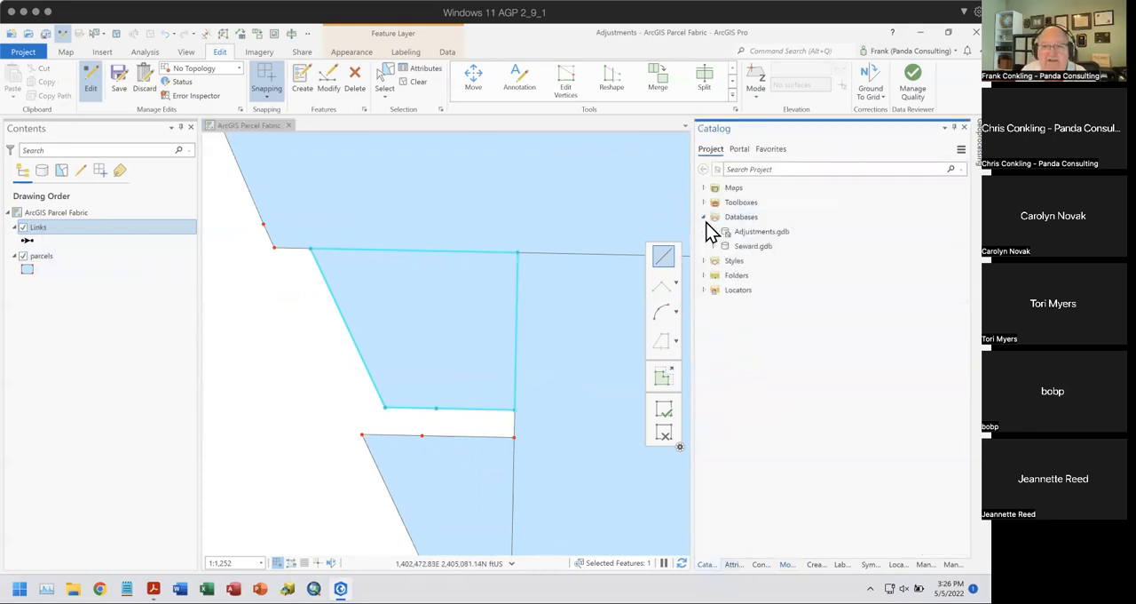
left_click(711, 231)
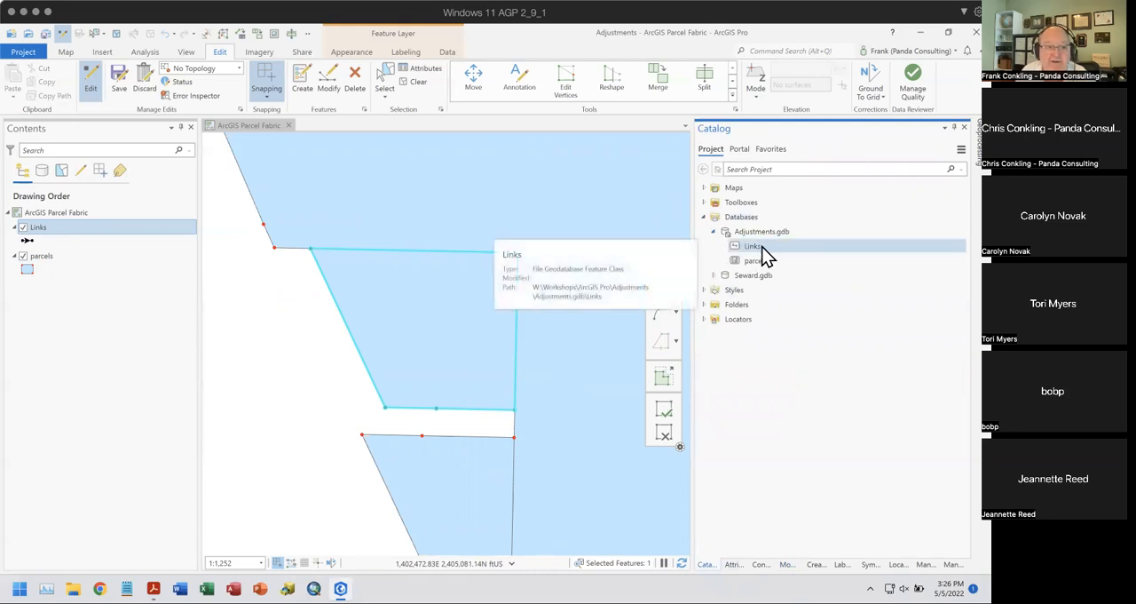
left_click(782, 565)
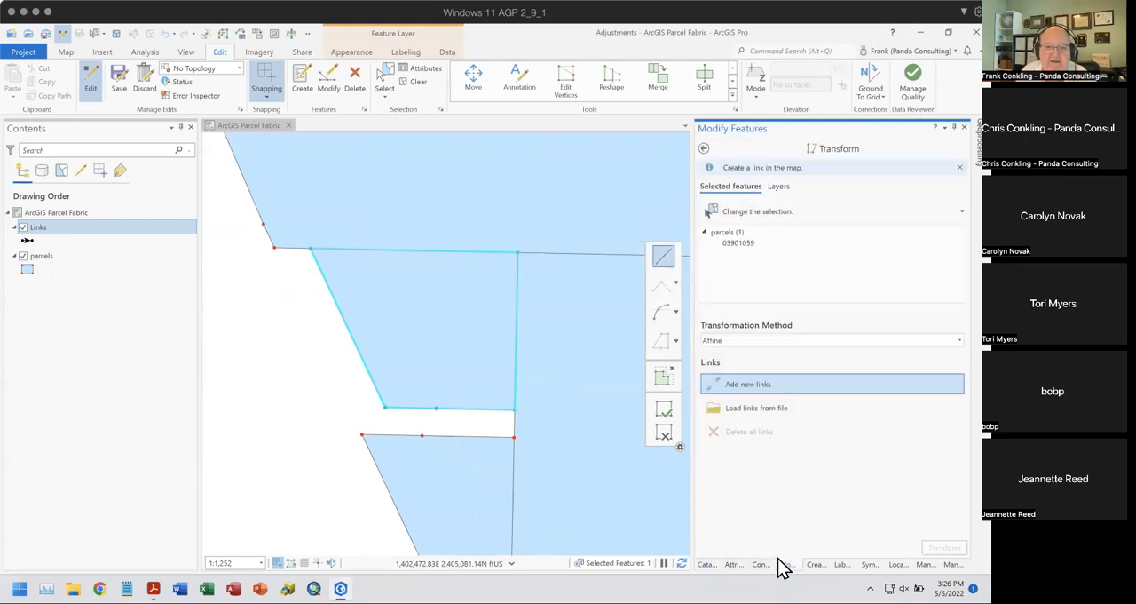
- Add four snapped links from the selected parcel's three bottom vertices and upper-left vertex to the matching vertices of the surrounding parcels
left_click(511, 410)
left_click(513, 436)
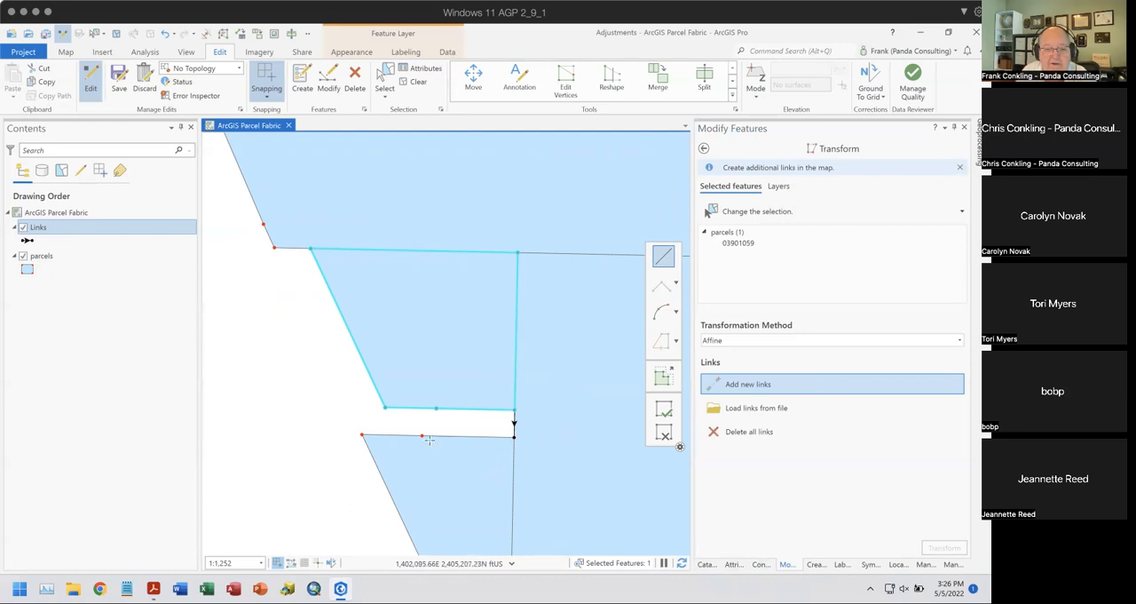
left_click(436, 409)
left_click(422, 435)
left_click(384, 408)
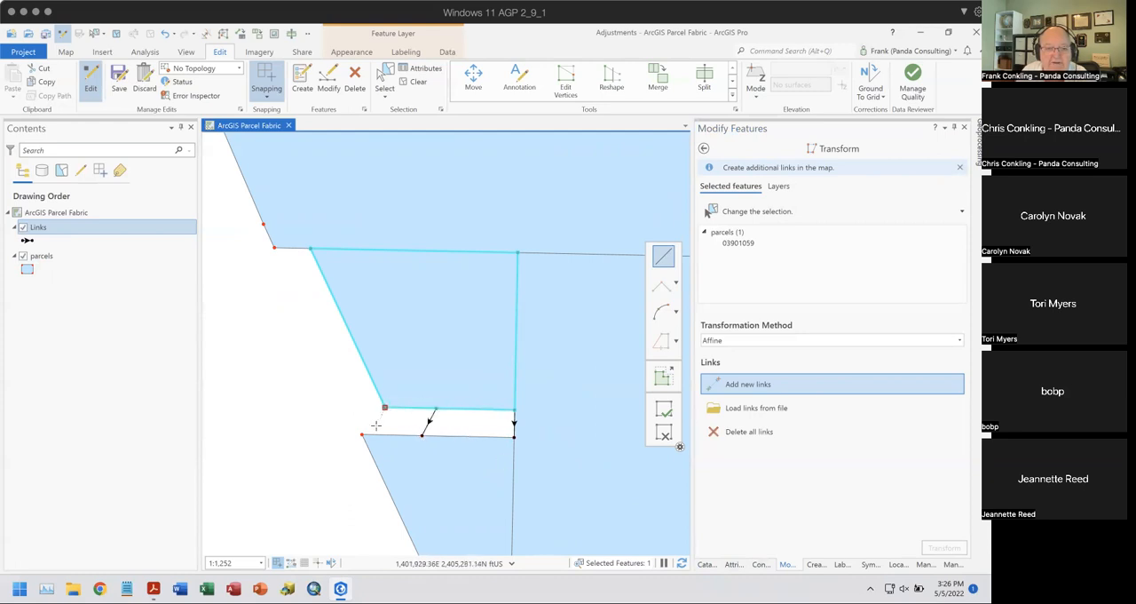
left_click(362, 434)
left_click(312, 248)
left_click(274, 248)
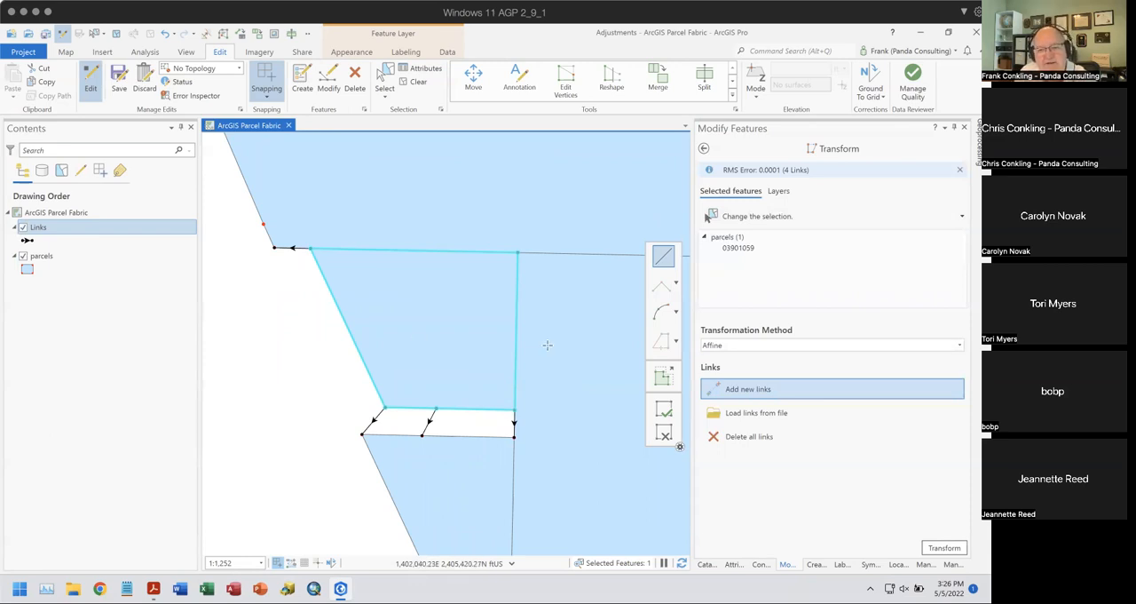
- Transform the selected parcel along its four links with the Affine method, and undo the transformation
left_click(959, 345)
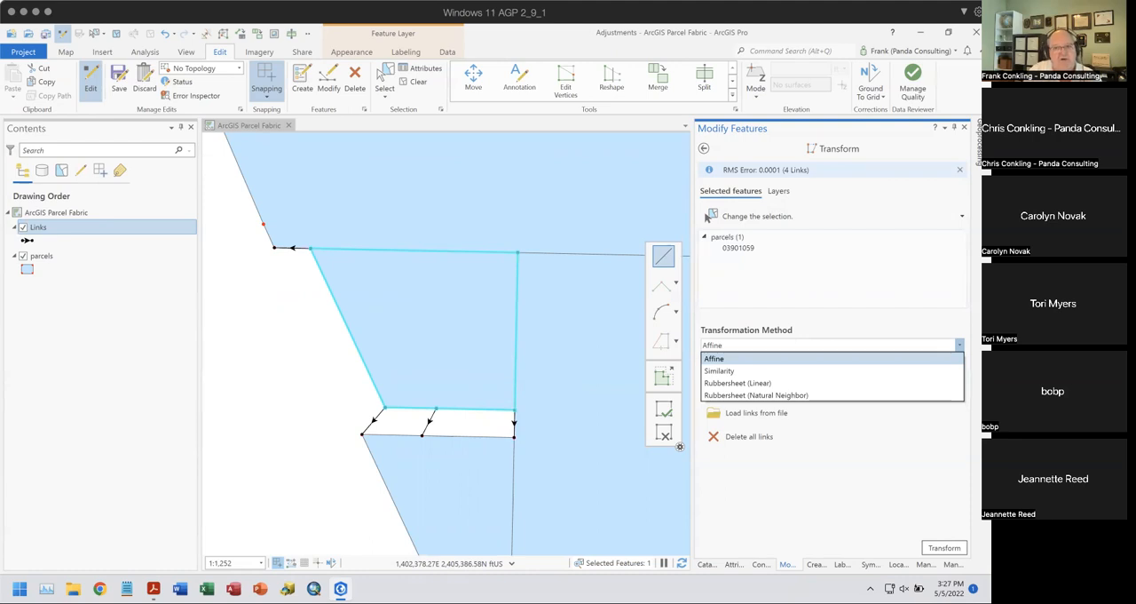
left_click(943, 548)
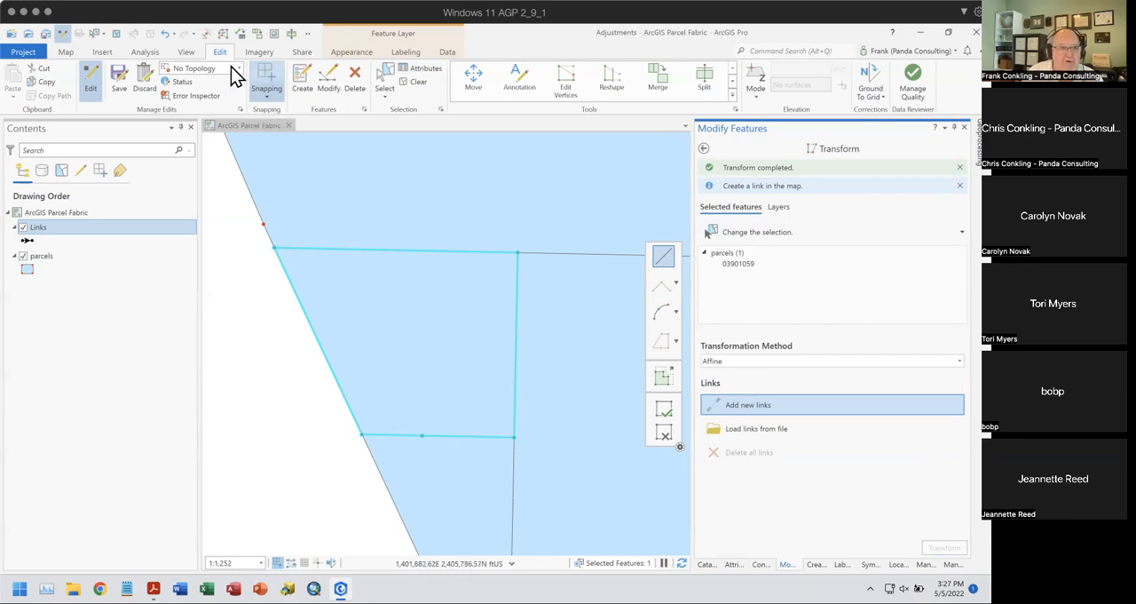
left_click(167, 33)
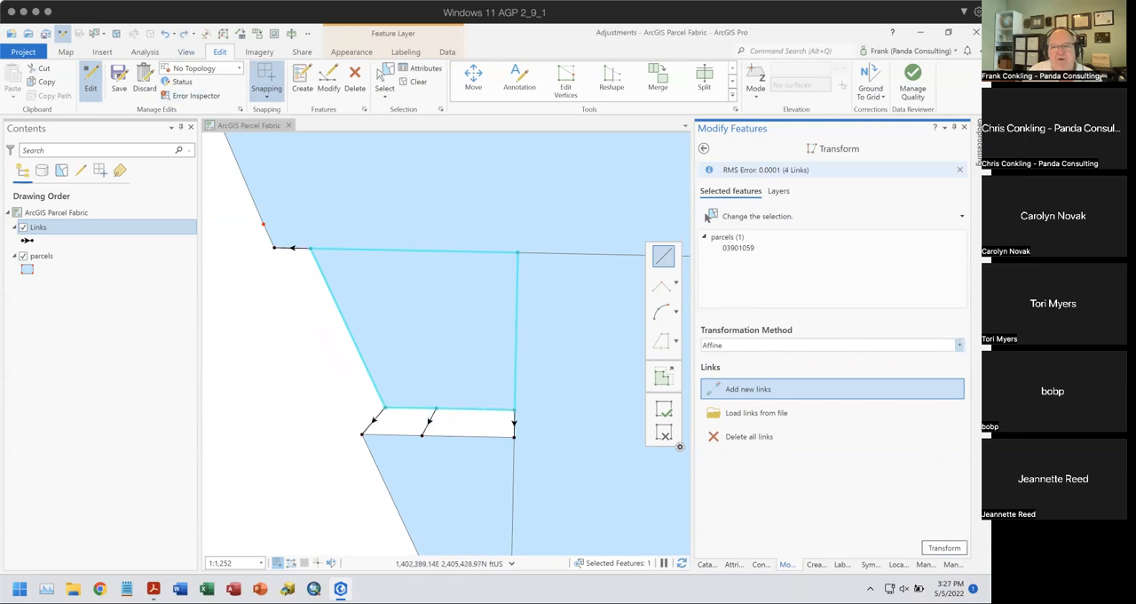
- Transform the parcel along the same four links with the Similarity method, and undo that transformation
left_click(958, 344)
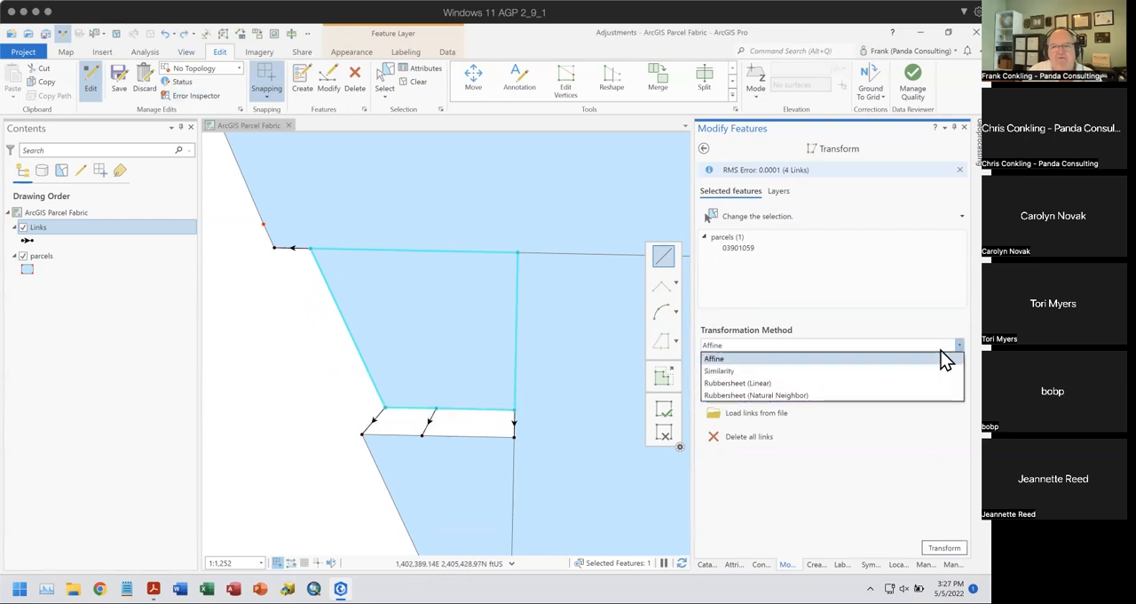
left_click(751, 373)
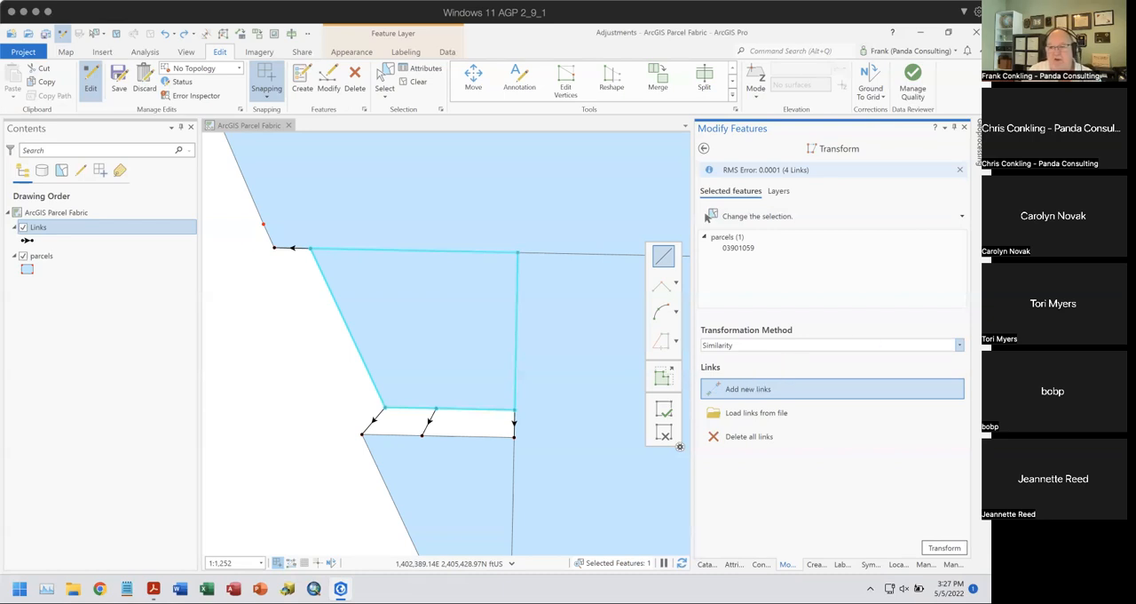
left_click(944, 548)
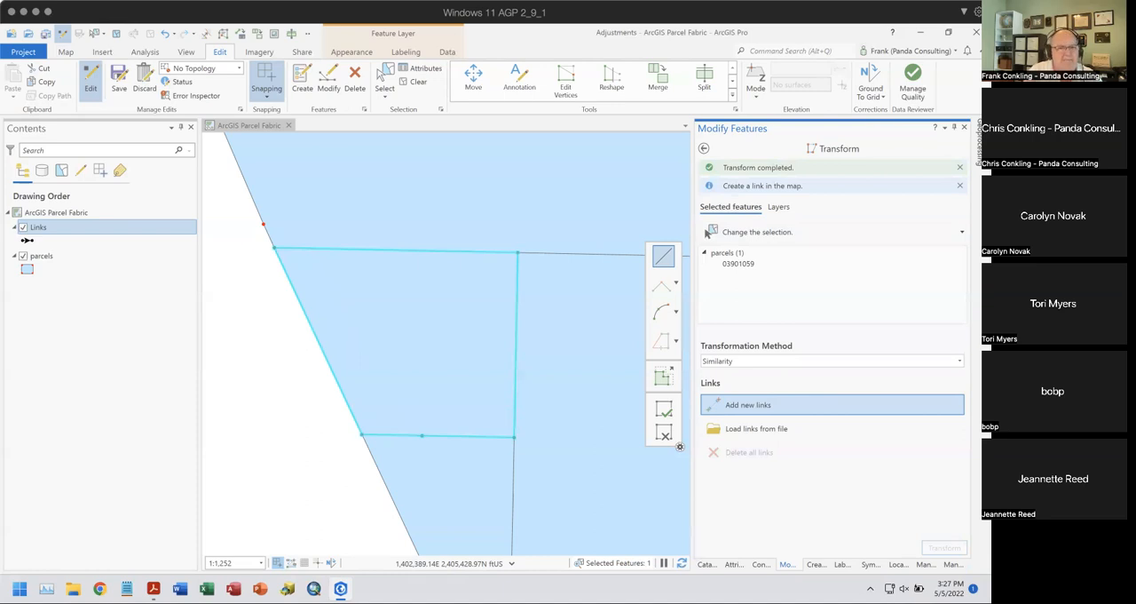
left_click(165, 34)
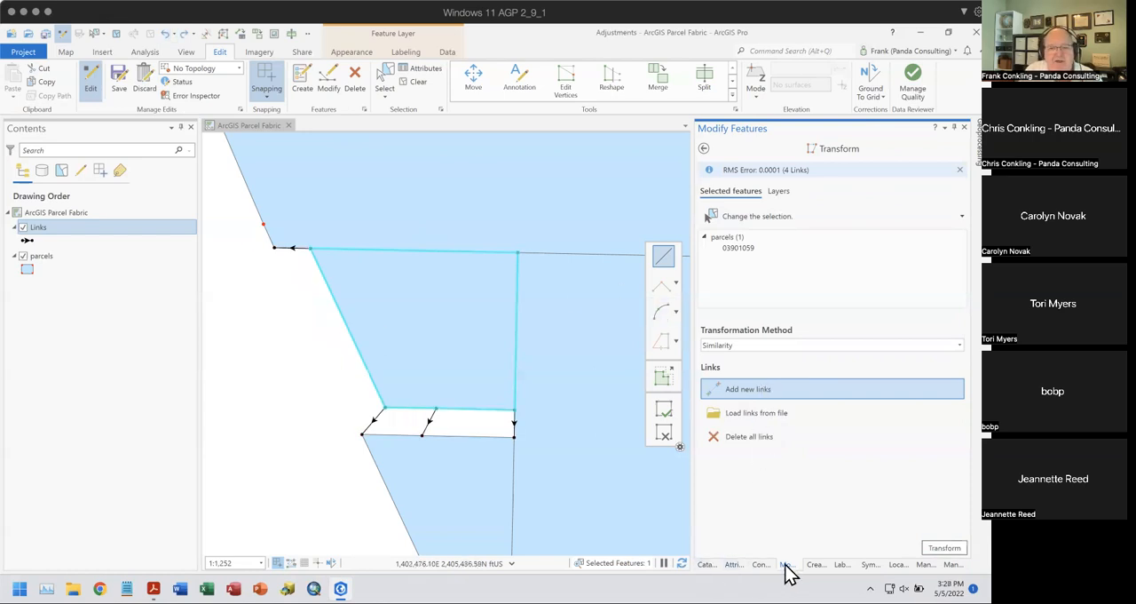
- Move the selected parcel freehand down and to the left, away from the gap's right edge, and finish the edit
left_click(703, 149)
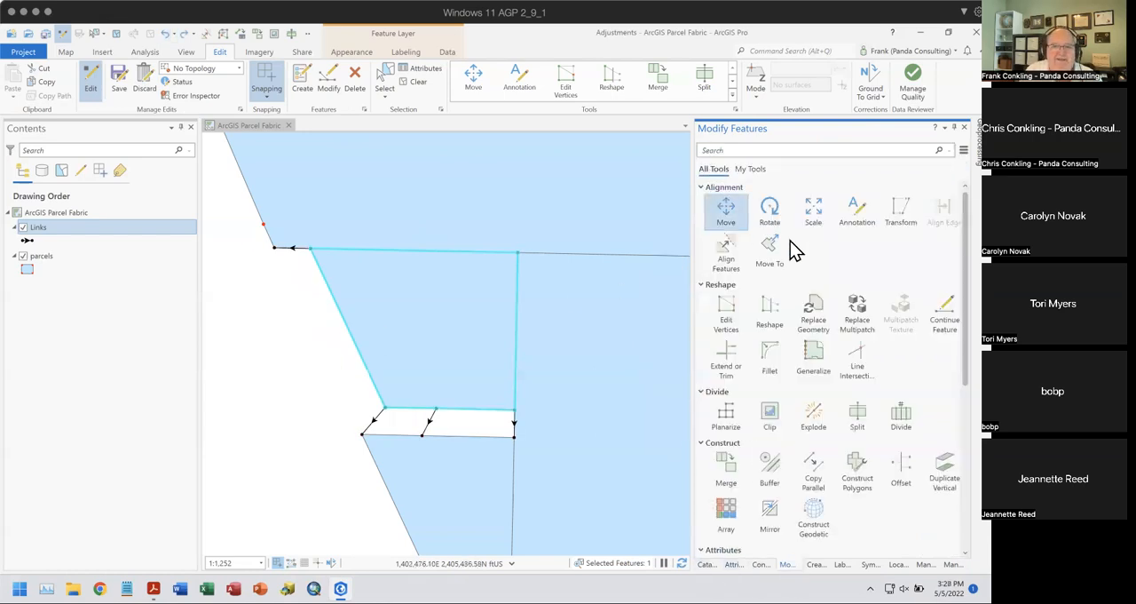
left_click(726, 213)
left_click_drag(434, 325, 375, 343)
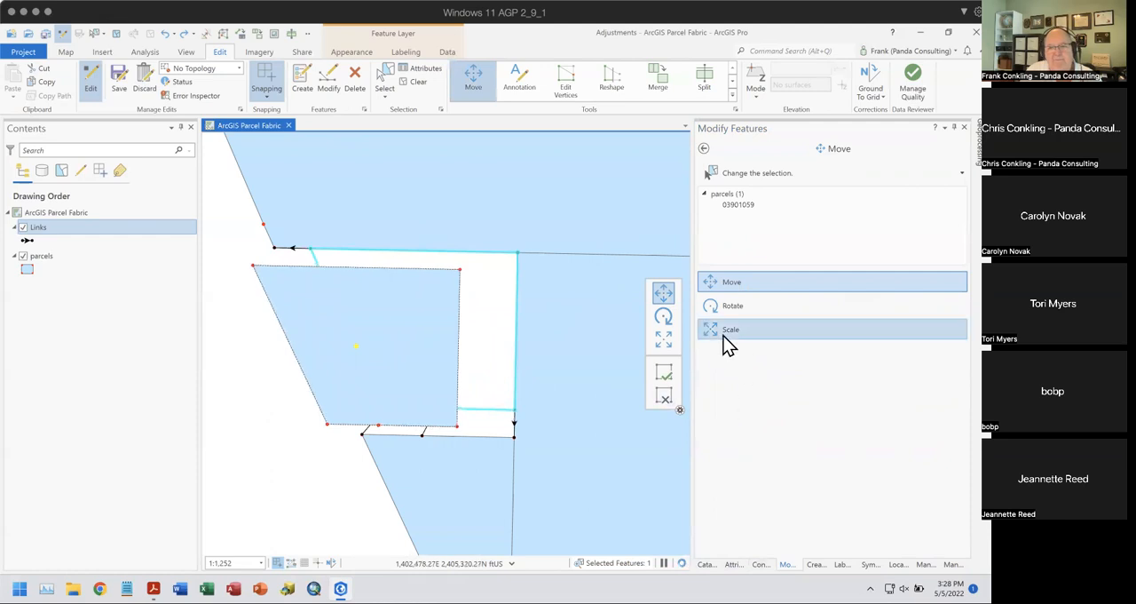
left_click(664, 373)
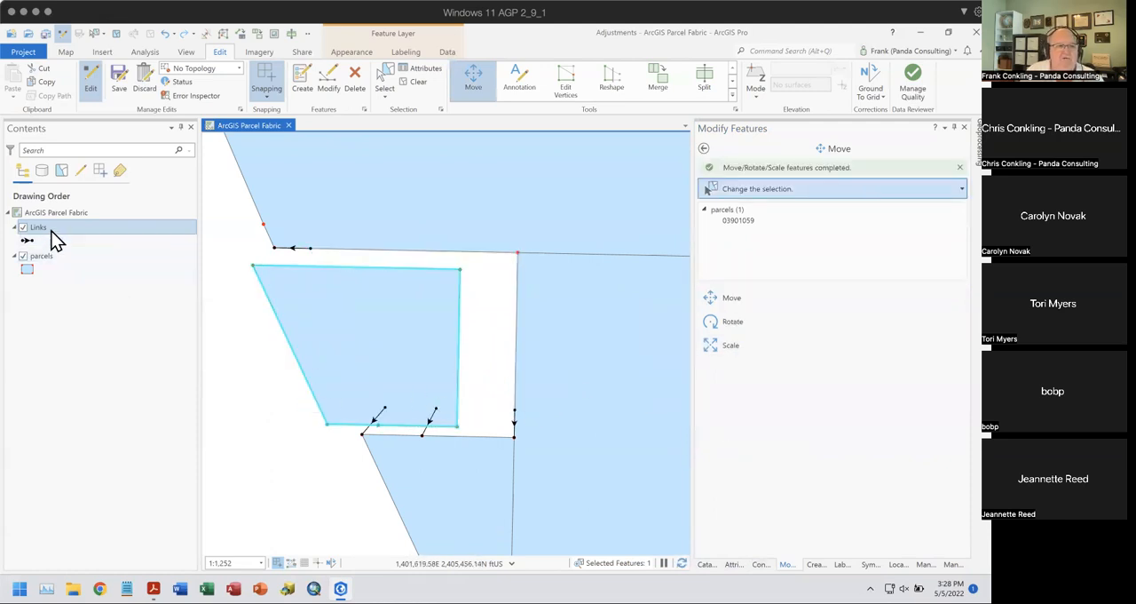
- Select only the four old links around the gap, leaving the parcels out of the selection, and delete them
left_click(385, 84)
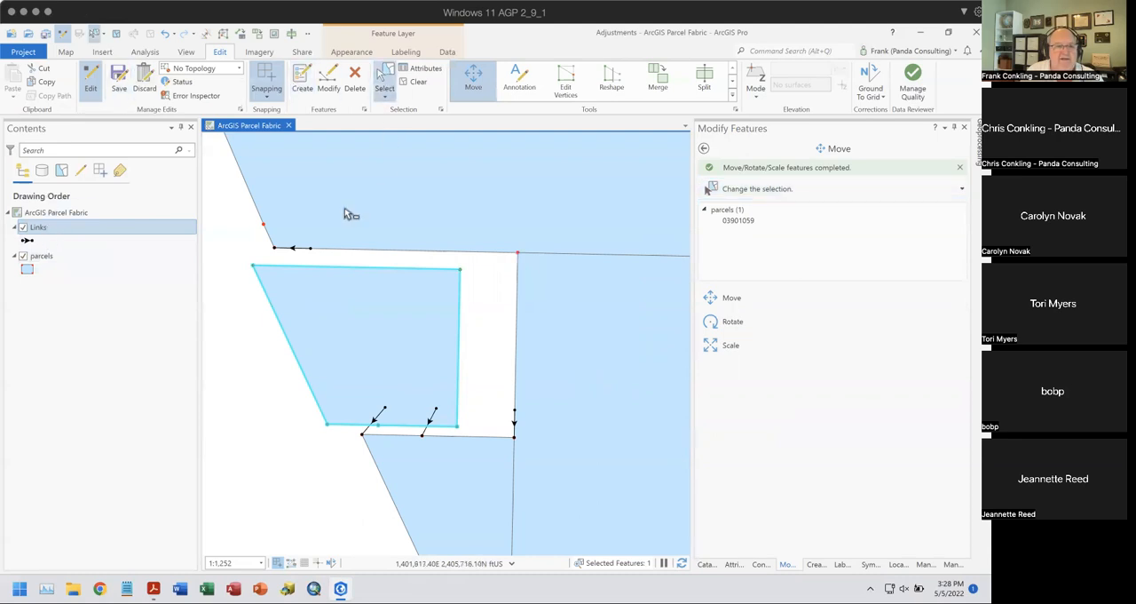
left_click_drag(276, 239, 552, 467)
key("ctrl+z")
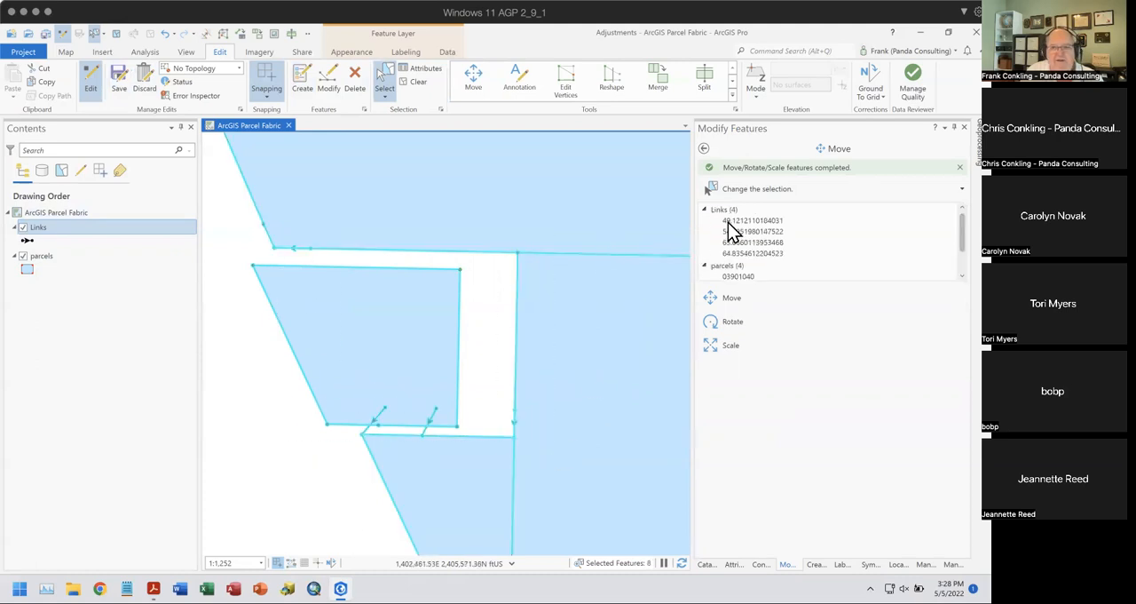
right_click(725, 213)
left_click(768, 262)
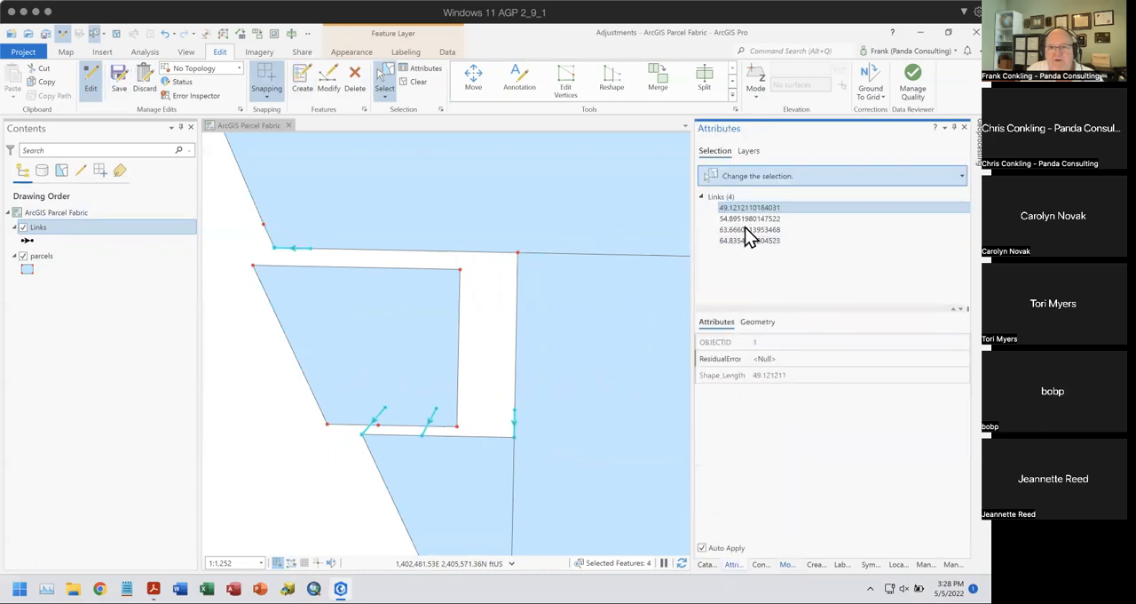
left_click(723, 199)
right_click(722, 199)
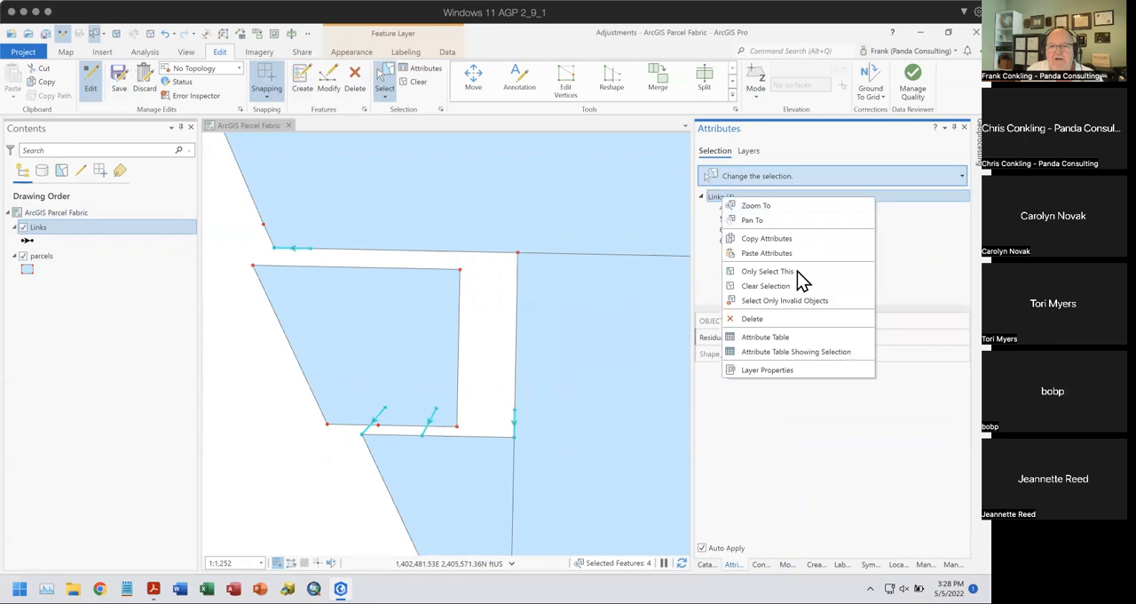
left_click(777, 319)
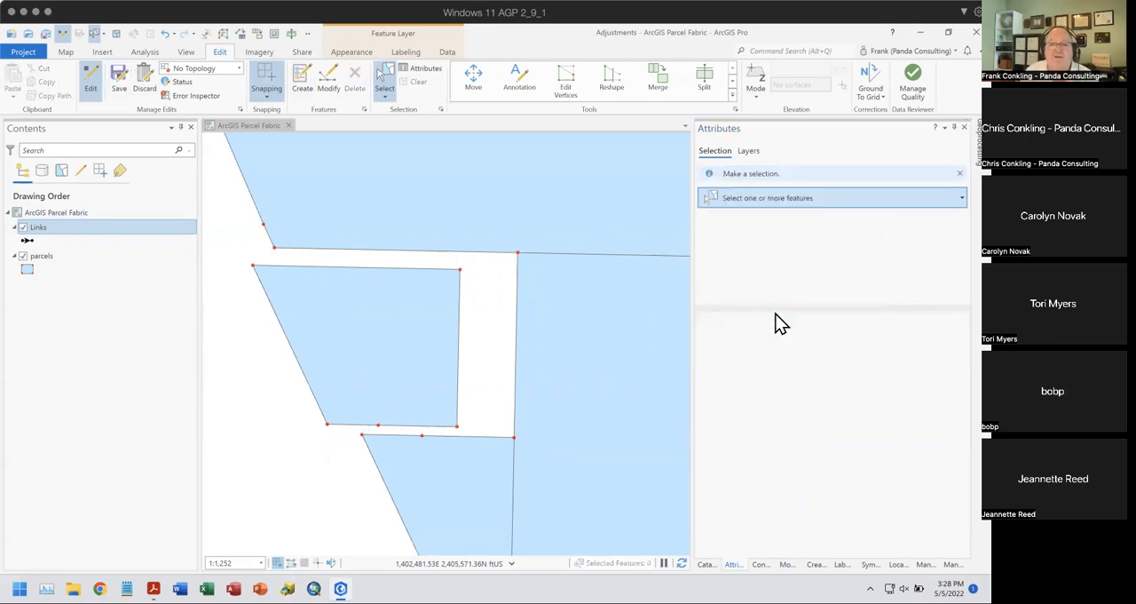
- Restart the Transform tool and add links from the displaced parcel's upper-right and lower-right vertices to the matching corners of the gap
left_click(788, 565)
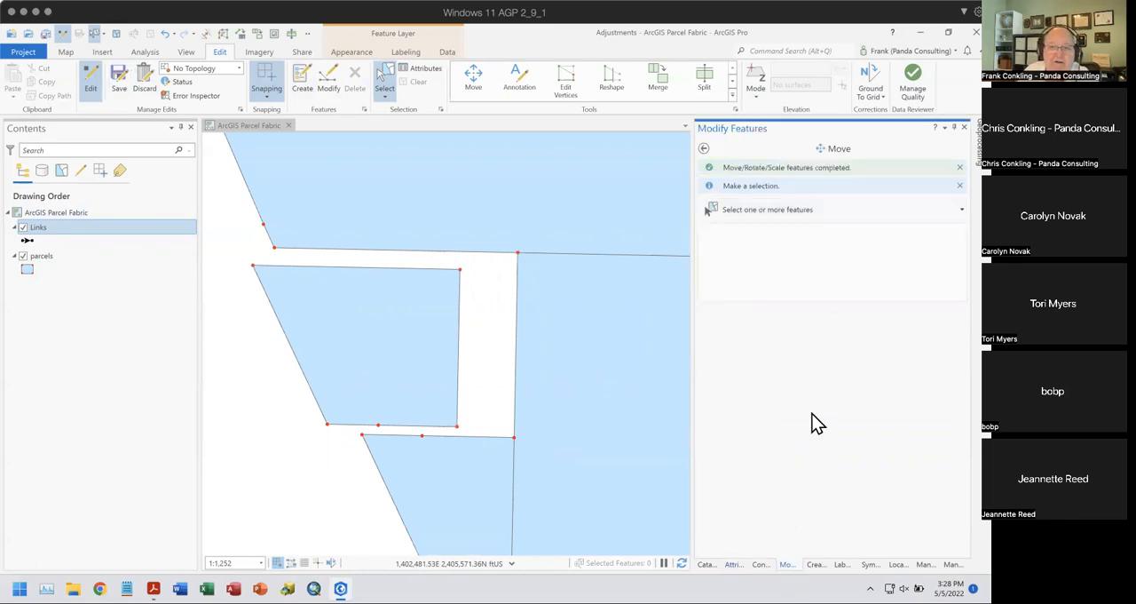
left_click(703, 148)
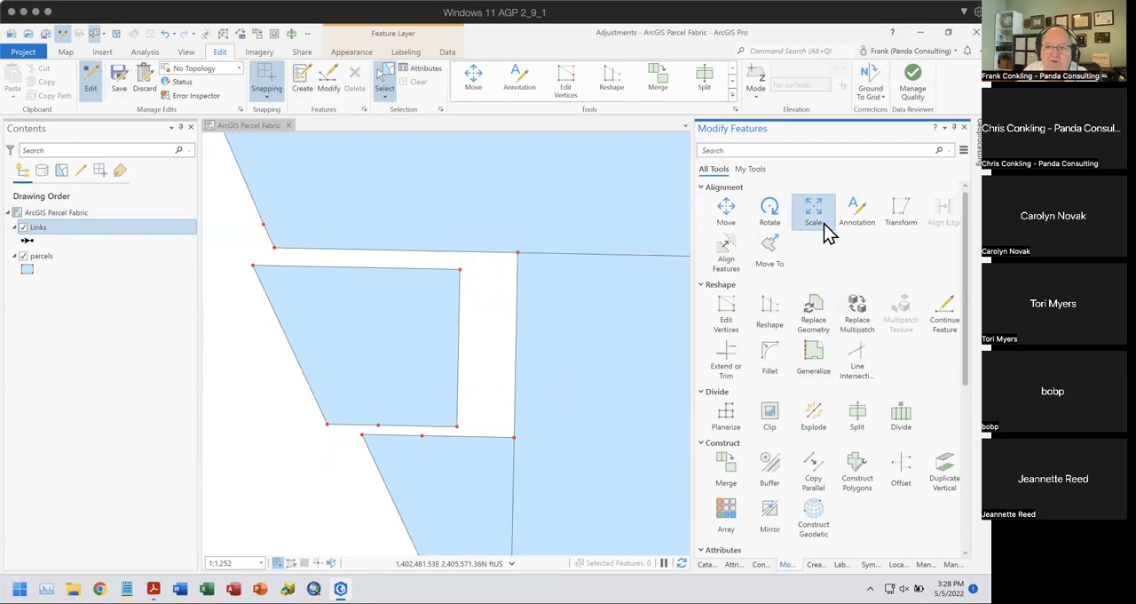
left_click(889, 232)
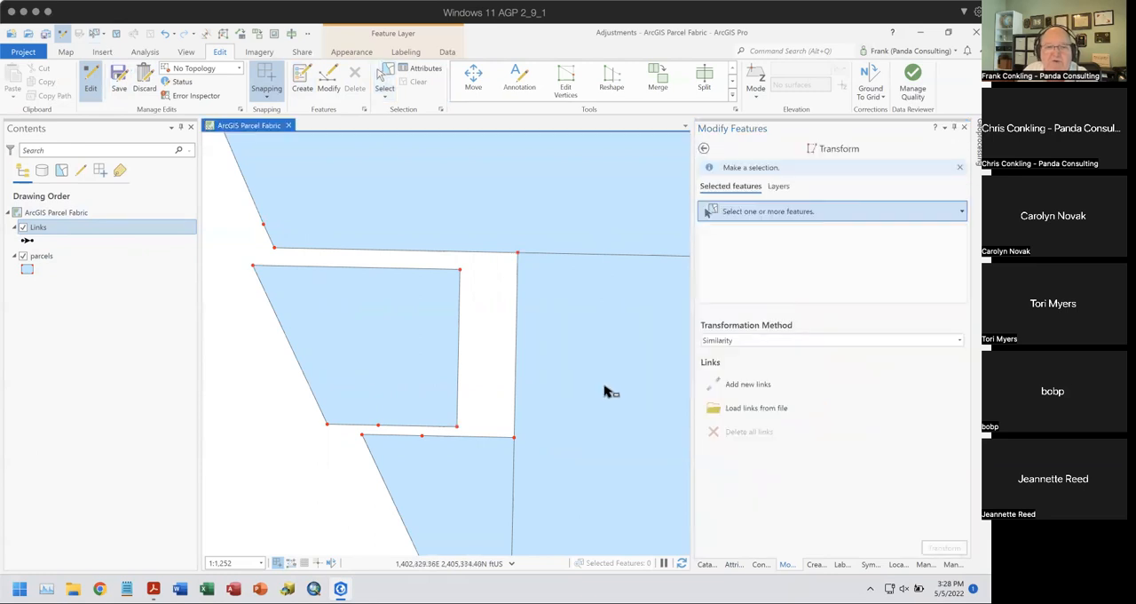
left_click(730, 395)
left_click(459, 268)
left_click(517, 254)
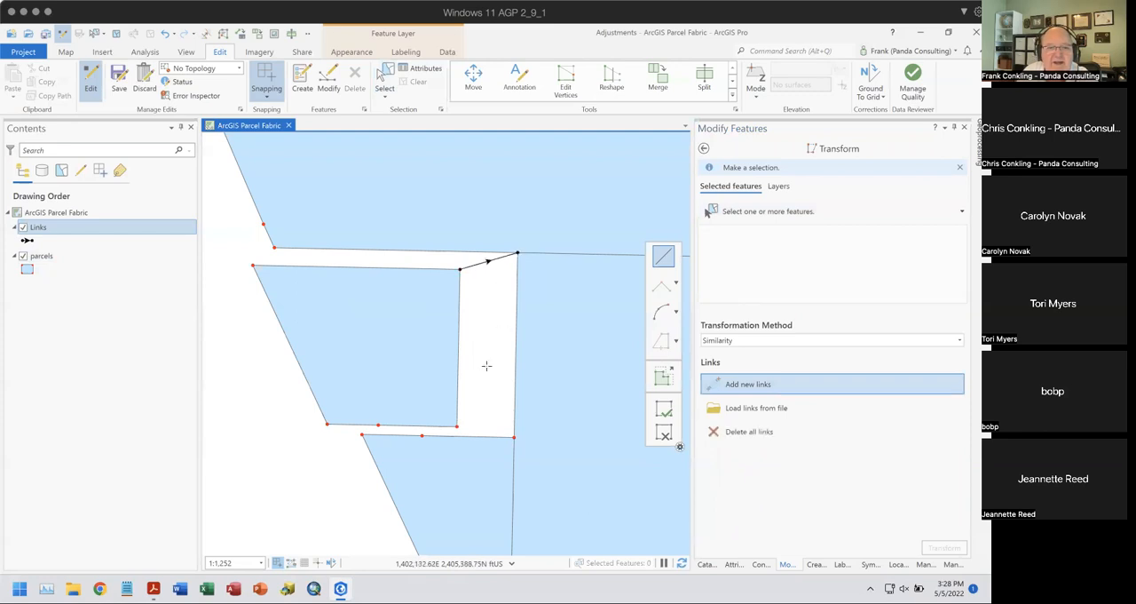
left_click(457, 427)
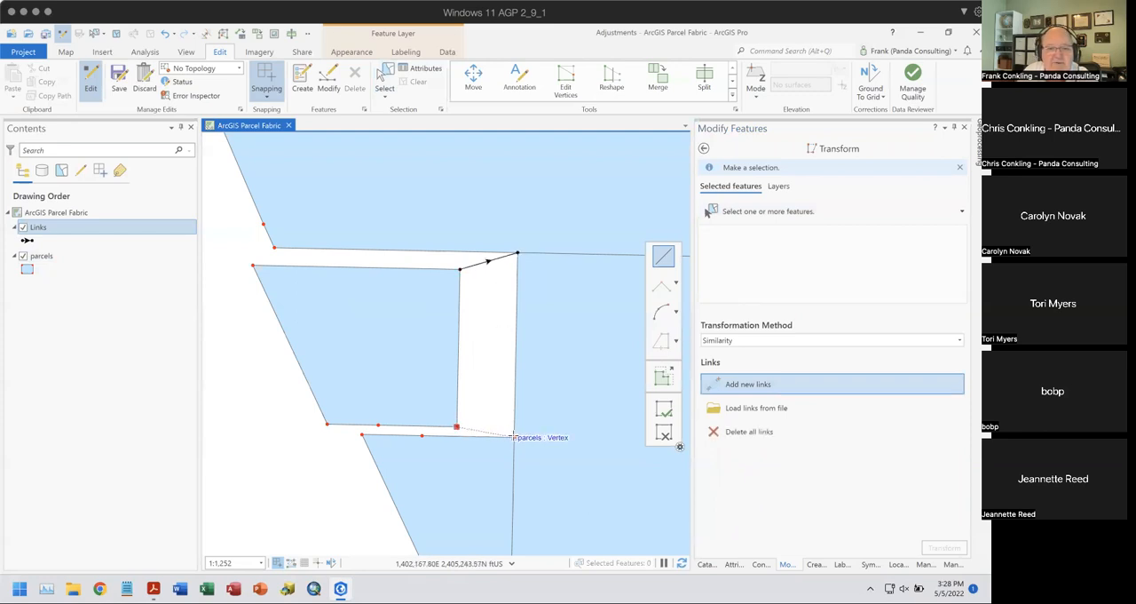
left_click(513, 436)
- Link the displaced parcel's bottom intermediate, lower-left and upper-left vertices to the matching vertices around the gap, and select the parcel
left_click(379, 427)
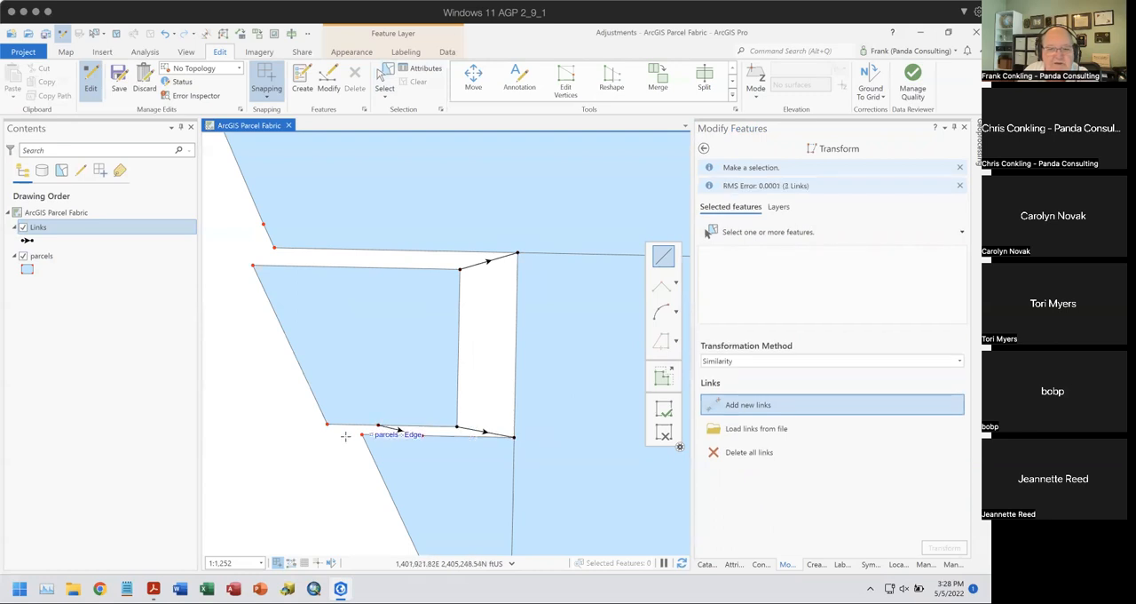
left_click(327, 423)
left_click(361, 433)
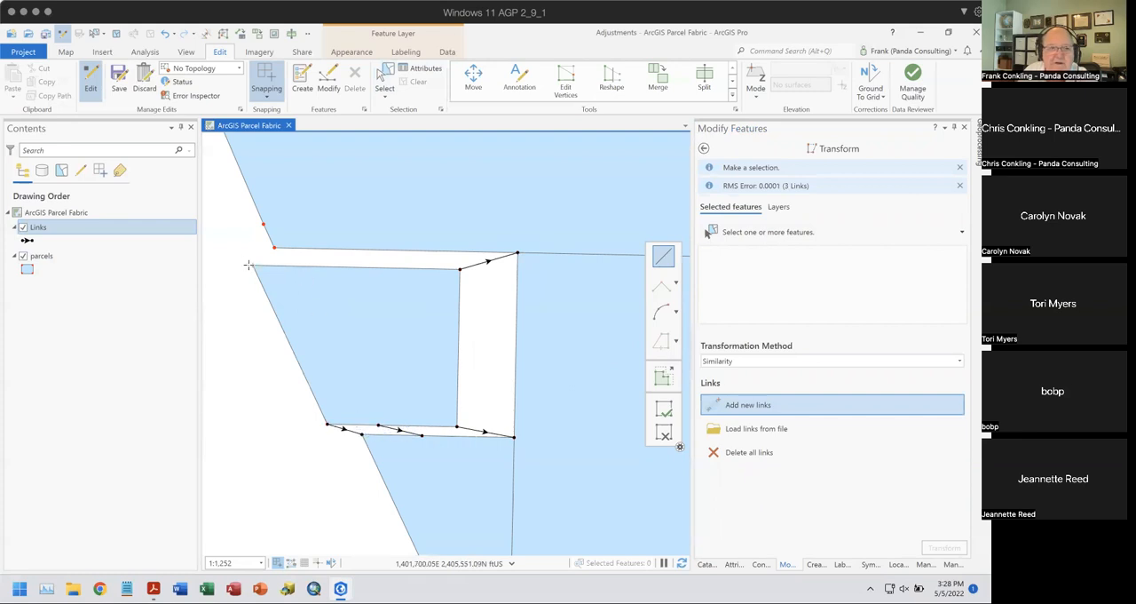
left_click(252, 264)
left_click(275, 248)
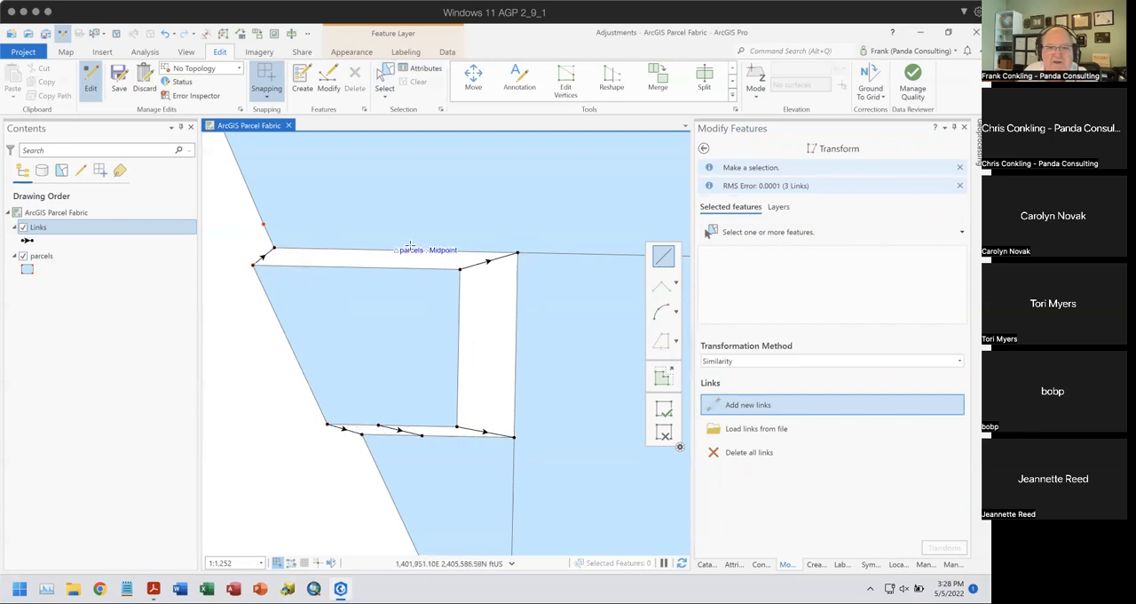
left_click(388, 78)
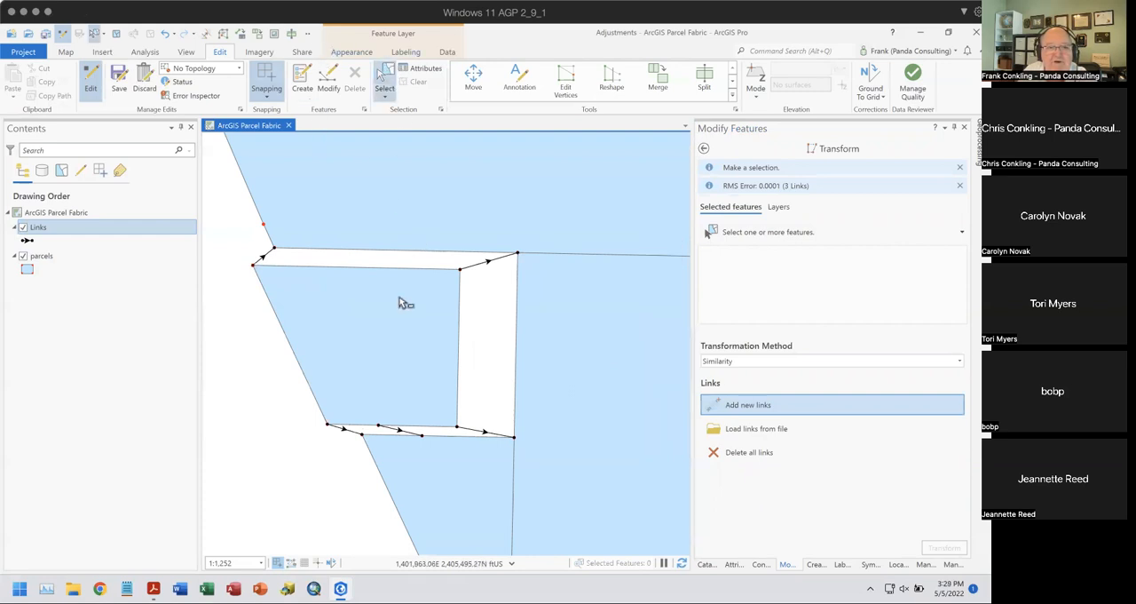
left_click(401, 314)
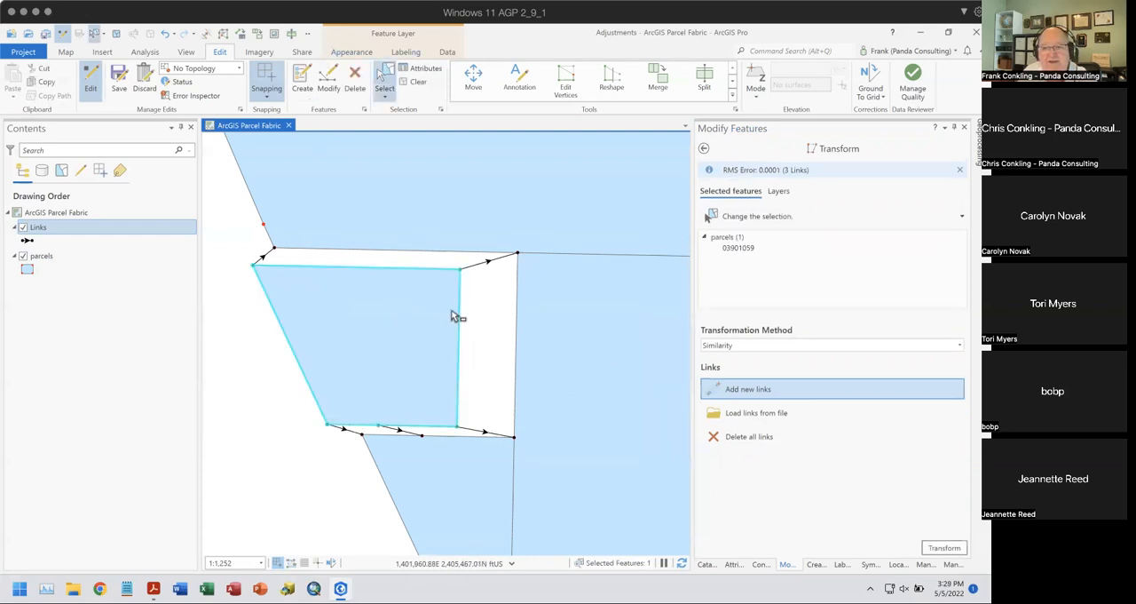
- Transform the displaced parcel along its five links with the Affine method, and undo the result
left_click(864, 347)
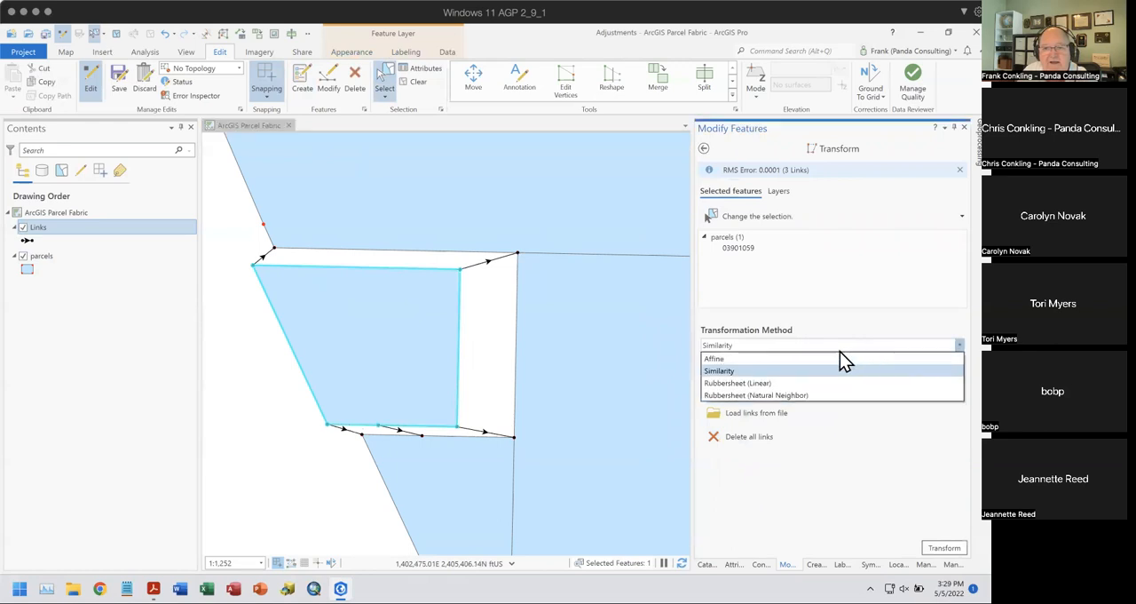
left_click(805, 359)
left_click(944, 548)
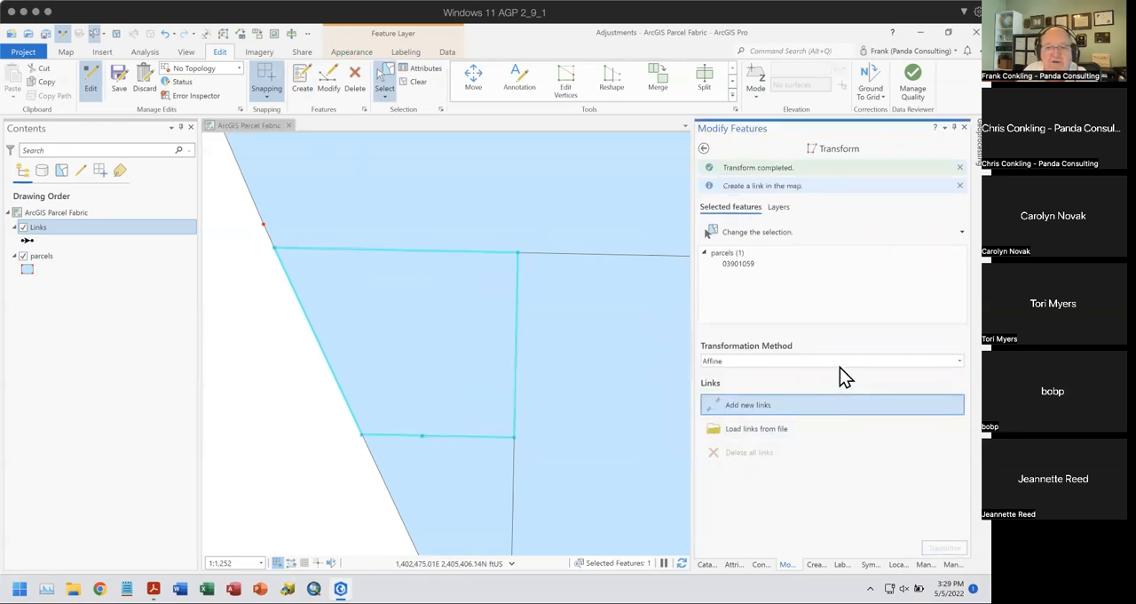
left_click(162, 35)
- Transform the displaced parcel along its five links with the Similarity method to fill the gap
left_click(777, 343)
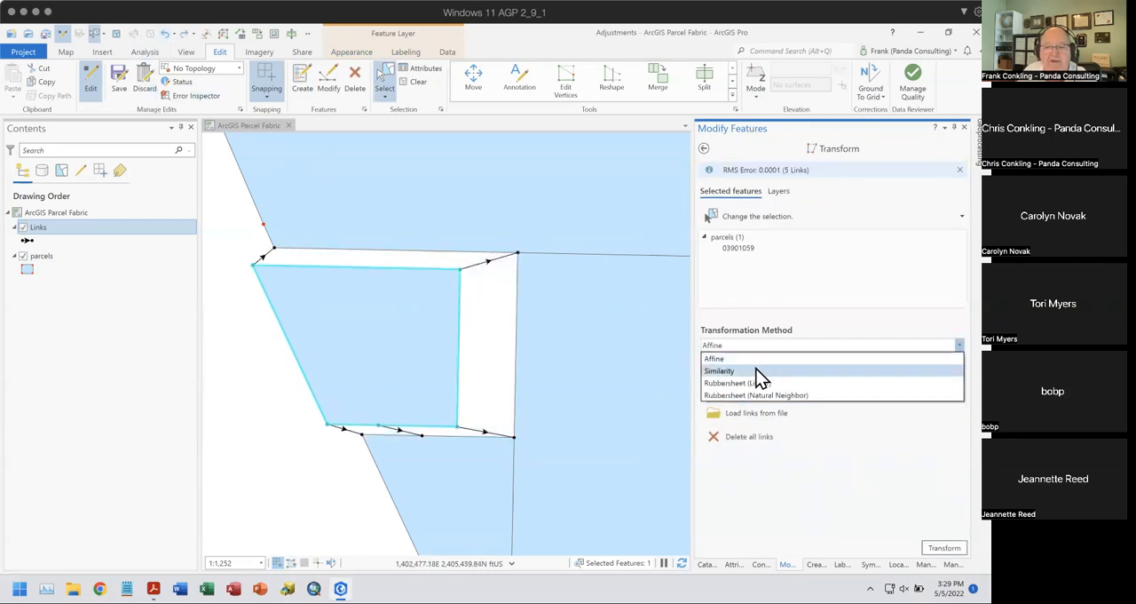
left_click(761, 372)
left_click(942, 548)
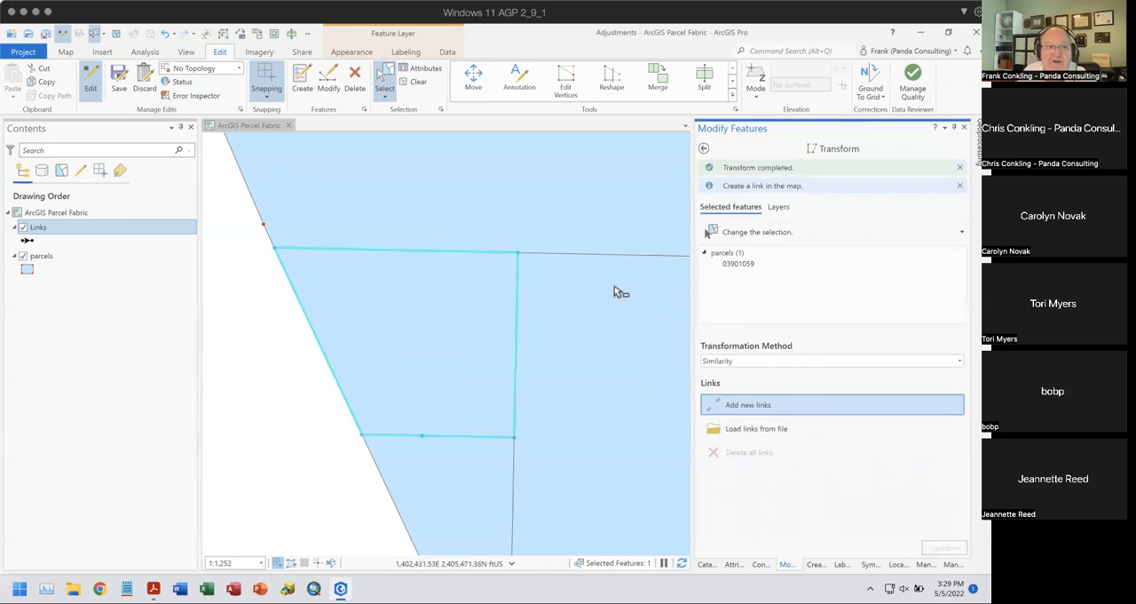
- Undo the Similarity transform, and try the Rubbersheet (Linear) method on the displaced parcel before undoing that result
left_click(166, 35)
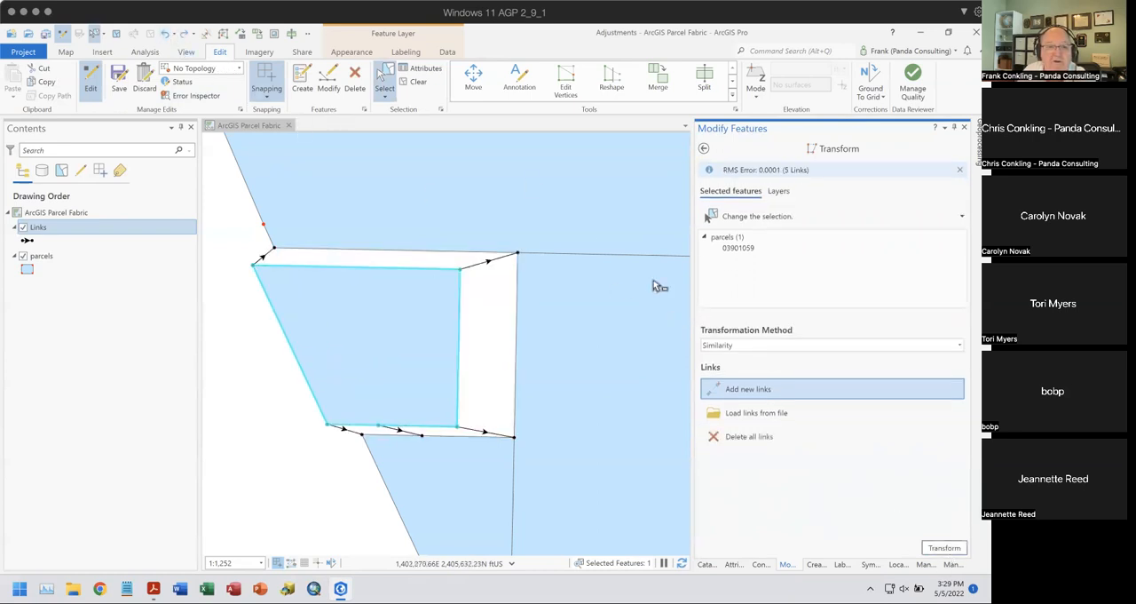
left_click(733, 348)
left_click(734, 381)
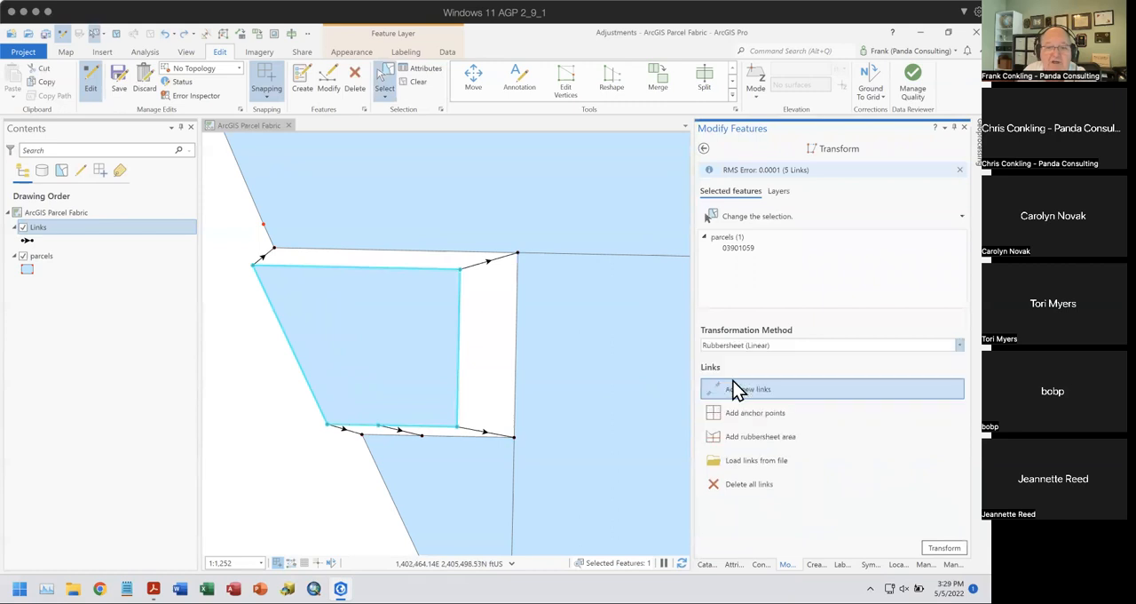
left_click(945, 547)
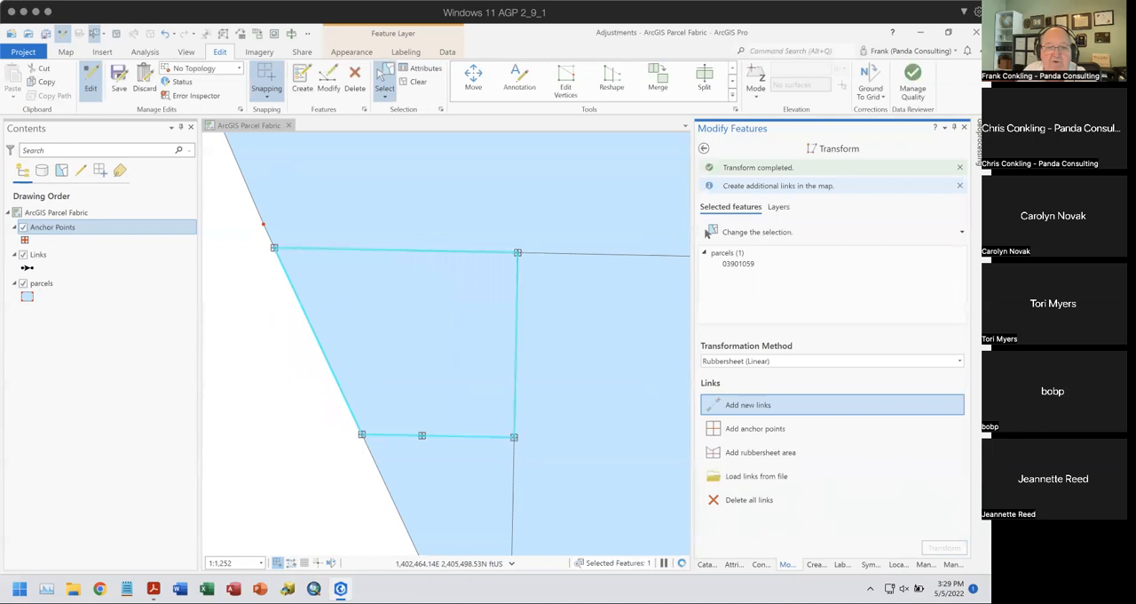
left_click(165, 34)
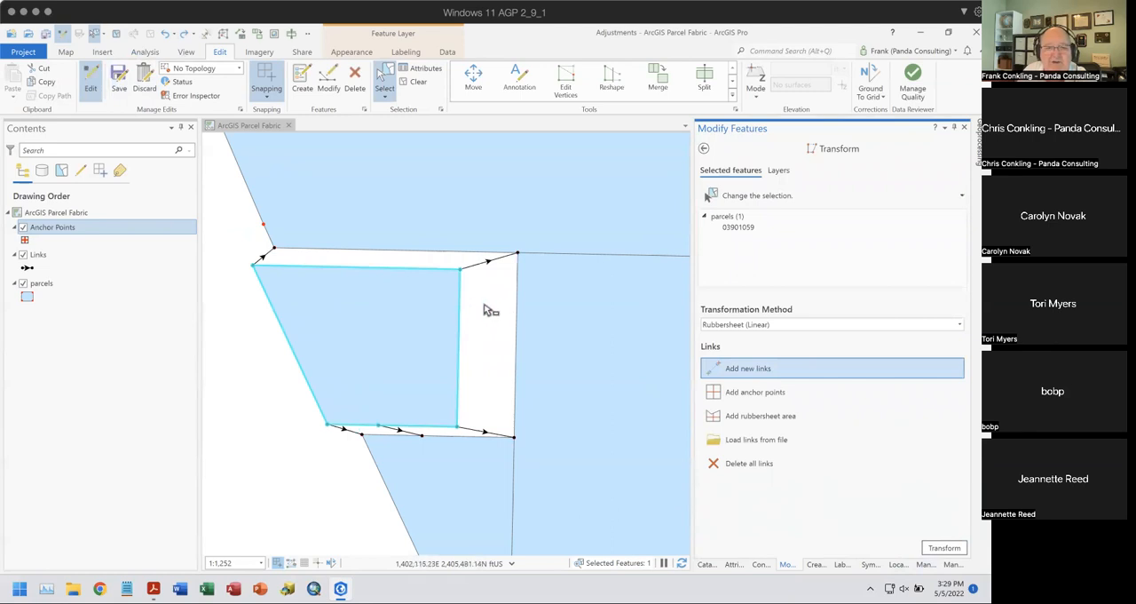
- Edit the displaced parcel's vertices, moving its upper-right corner down and inward to distort the shape
right_click(427, 304)
left_click(448, 277)
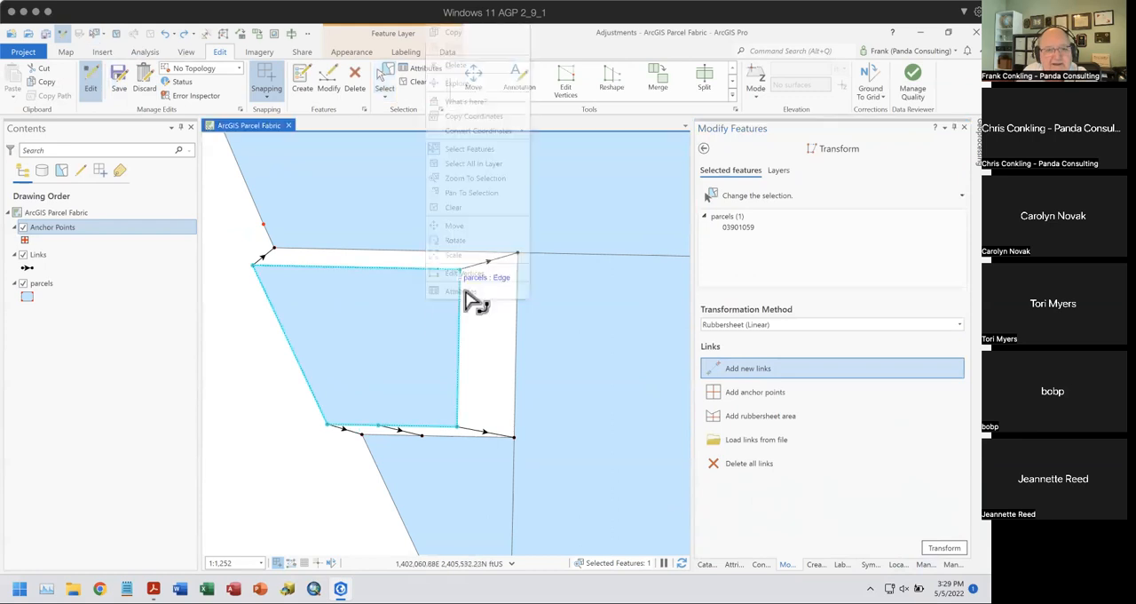
left_click_drag(459, 269, 436, 286)
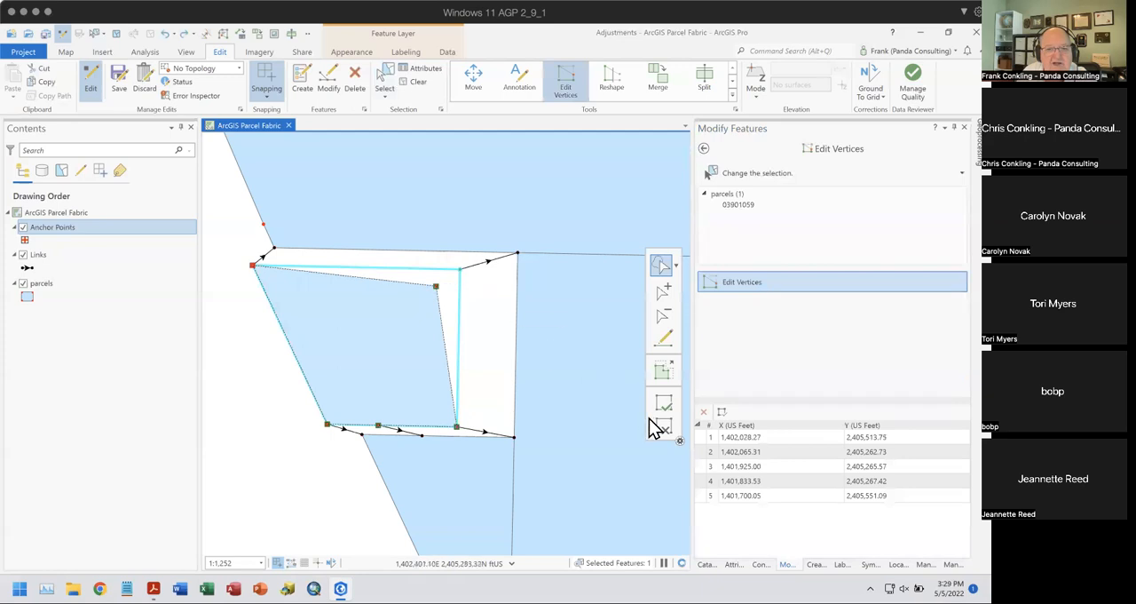
left_click(659, 427)
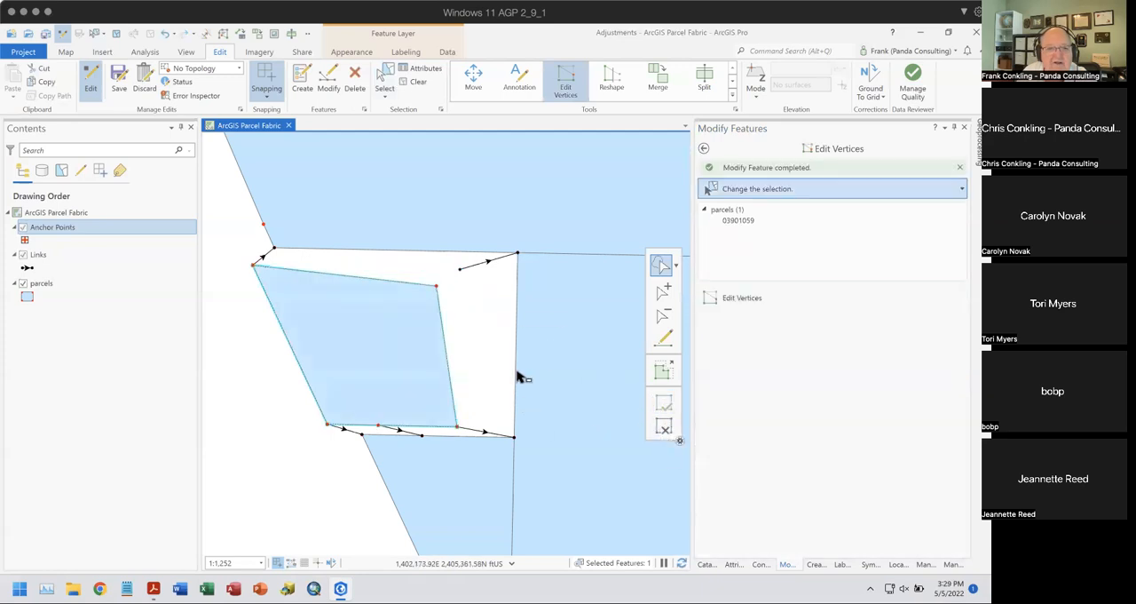
- Replace the upper-right link with a new Transform link from the parcel's moved corner to the gap's upper-right corner
left_click(472, 275)
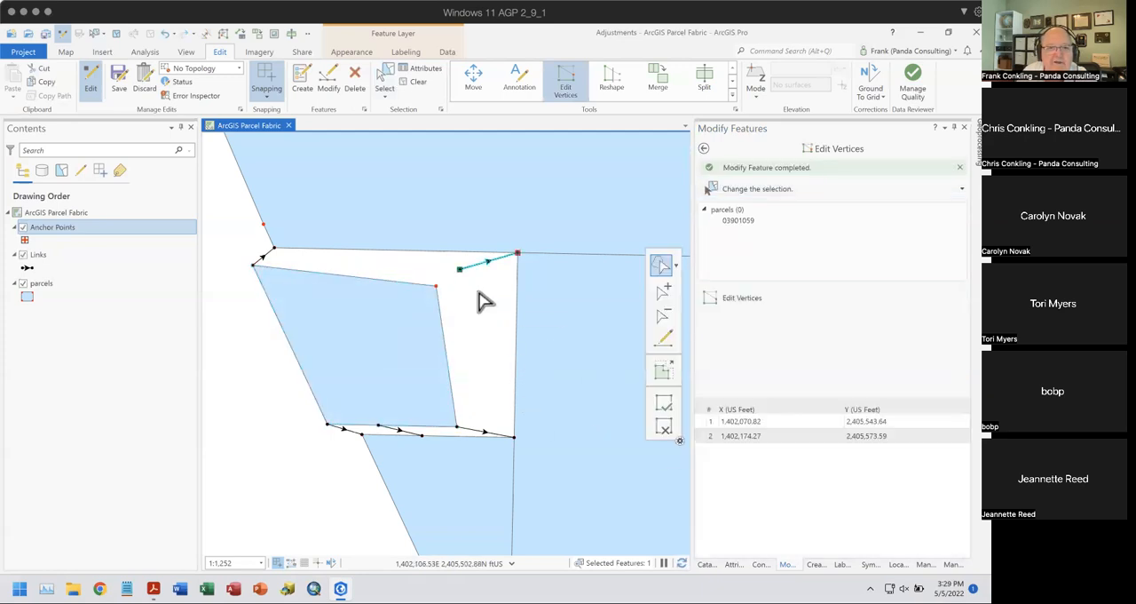
left_click(367, 87)
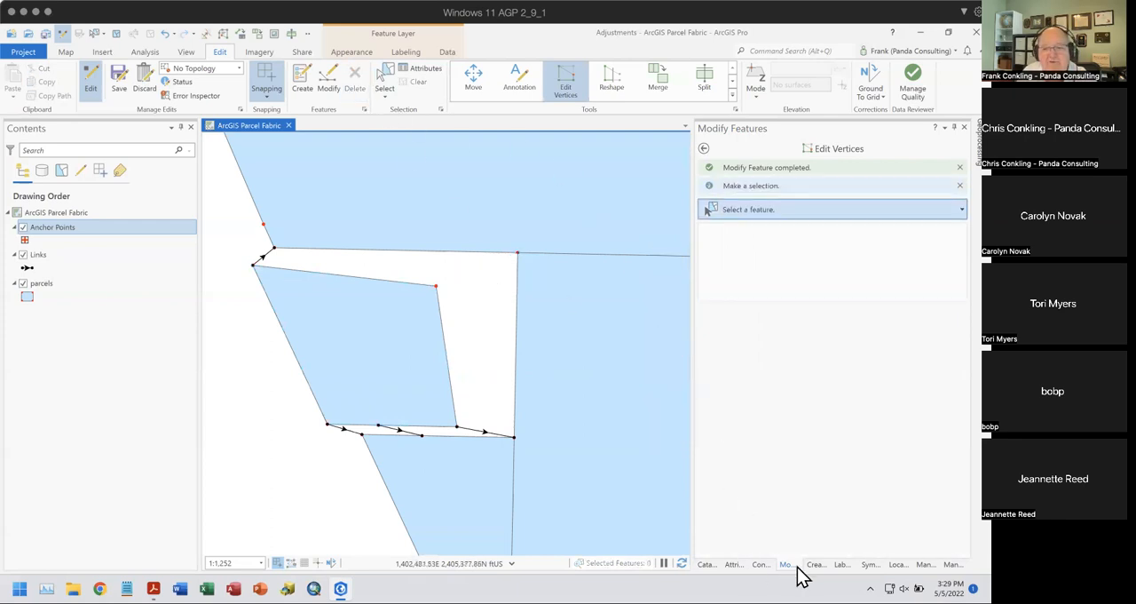
left_click(704, 148)
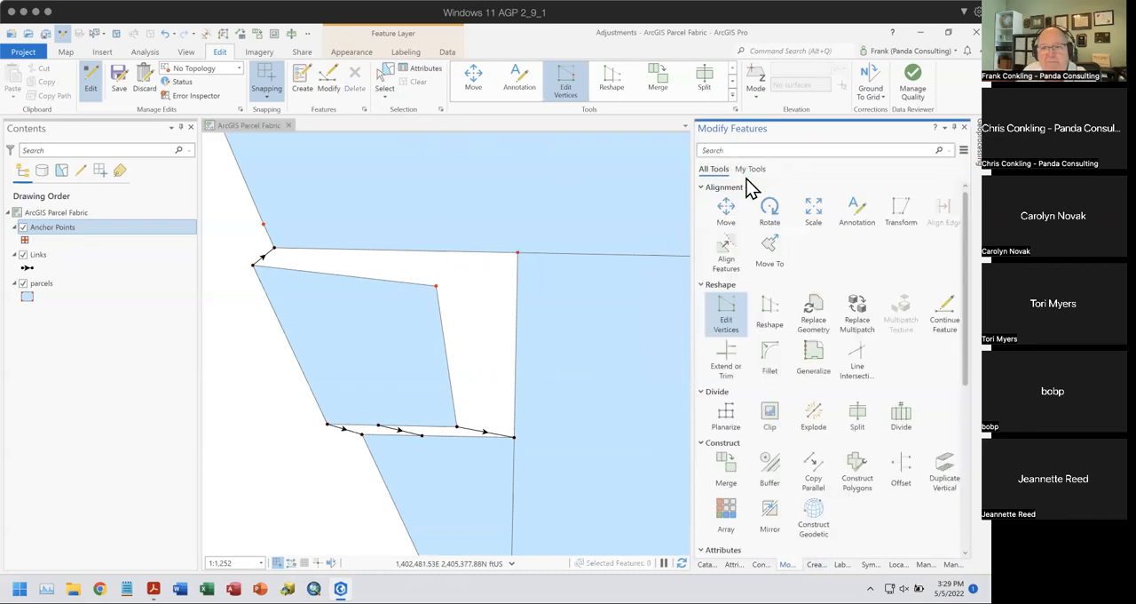
left_click(905, 213)
left_click(715, 382)
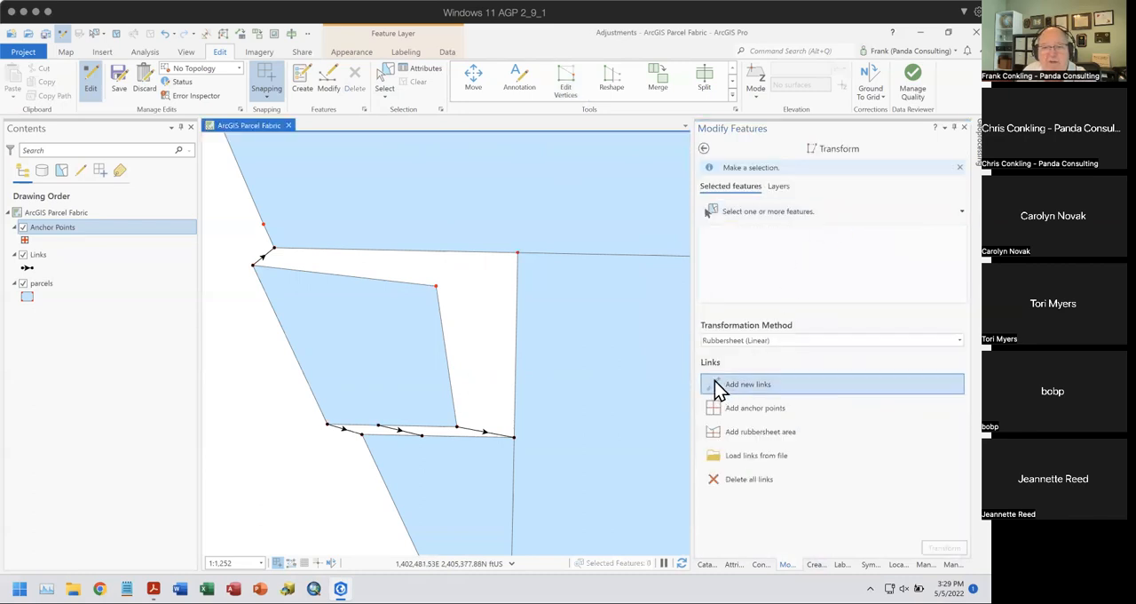
left_click(436, 285)
left_click(515, 262)
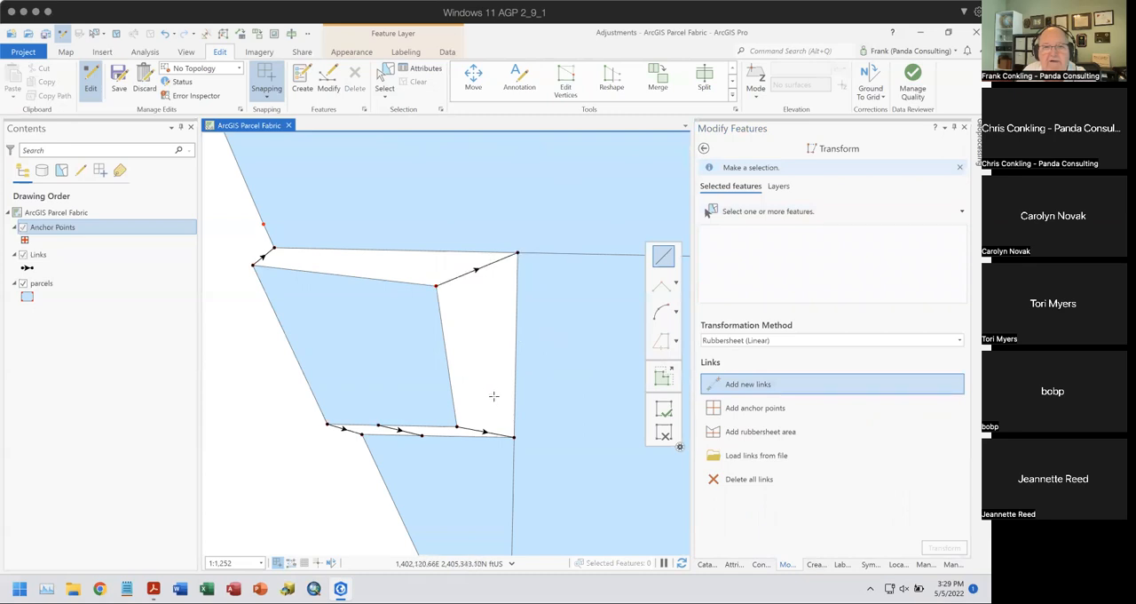
- Set the transformation method to Affine and select the distorted parcel
left_click(760, 340)
left_click(757, 350)
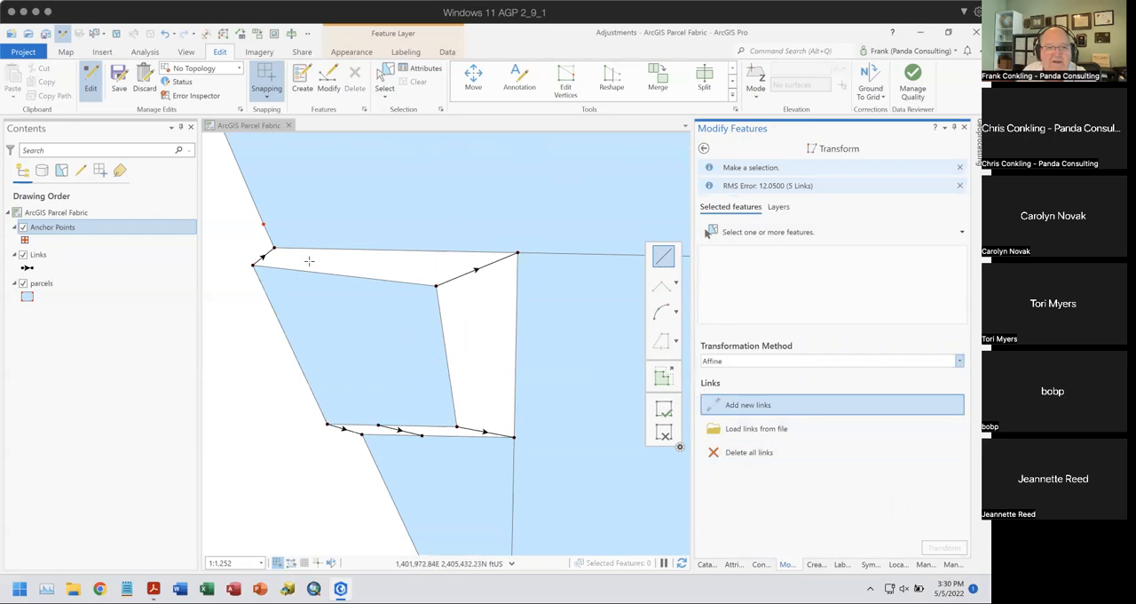
left_click(381, 84)
left_click(376, 331)
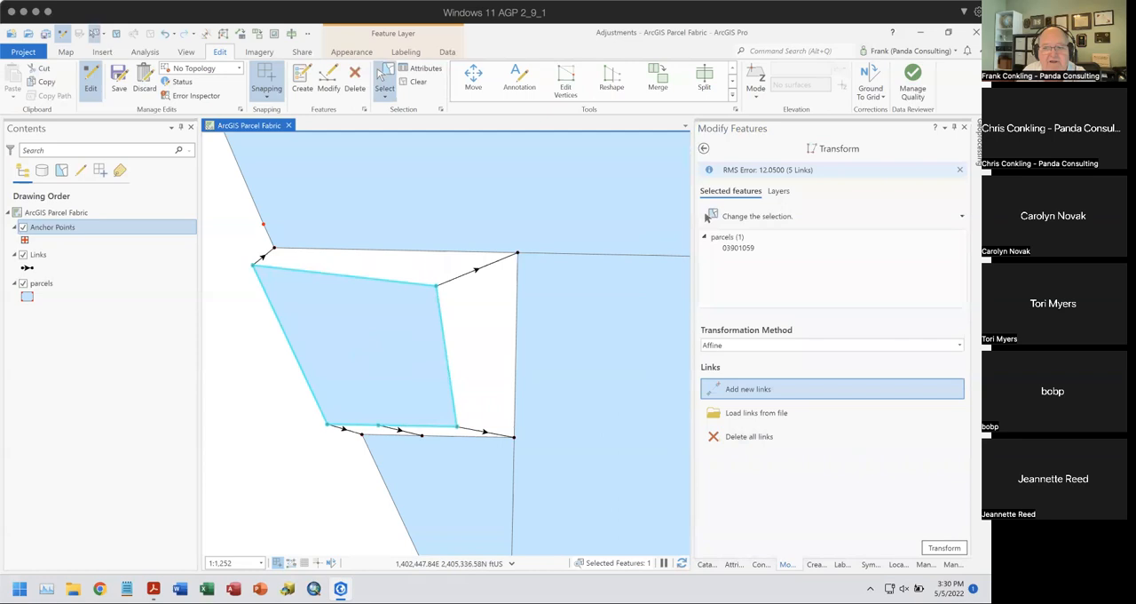
- Transform the distorted parcel along its five links with Affine and then with Similarity, undoing each result
left_click(941, 549)
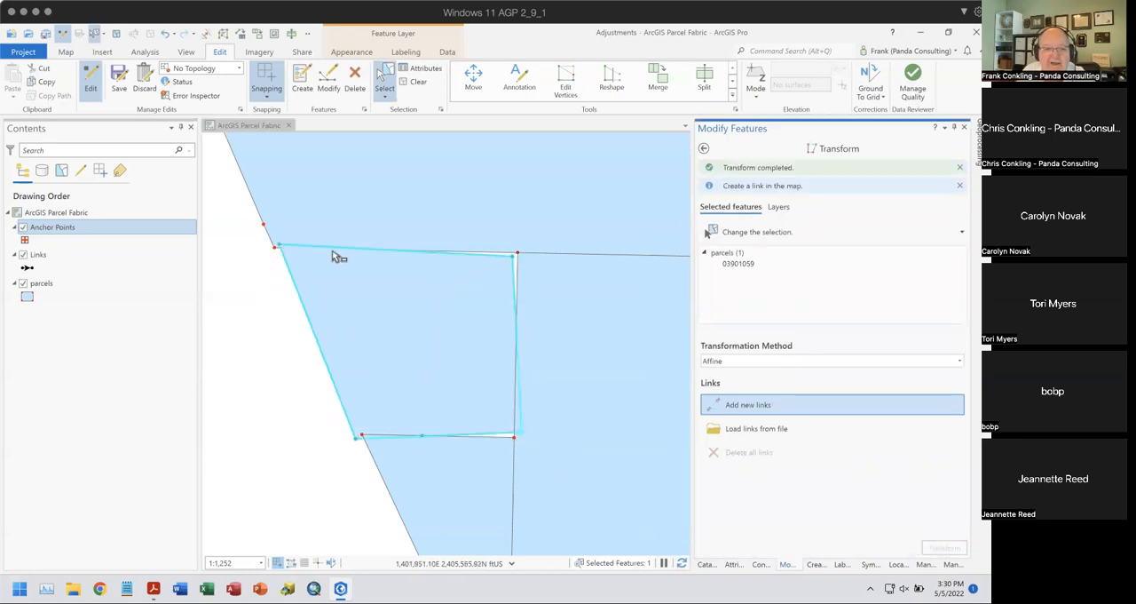
left_click(165, 34)
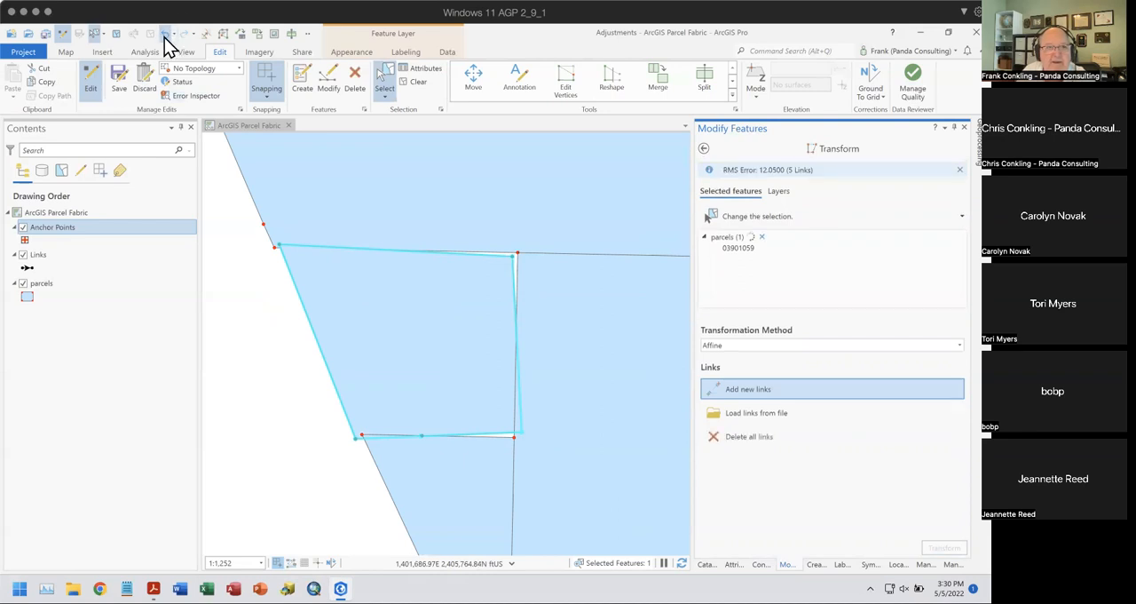
left_click(760, 344)
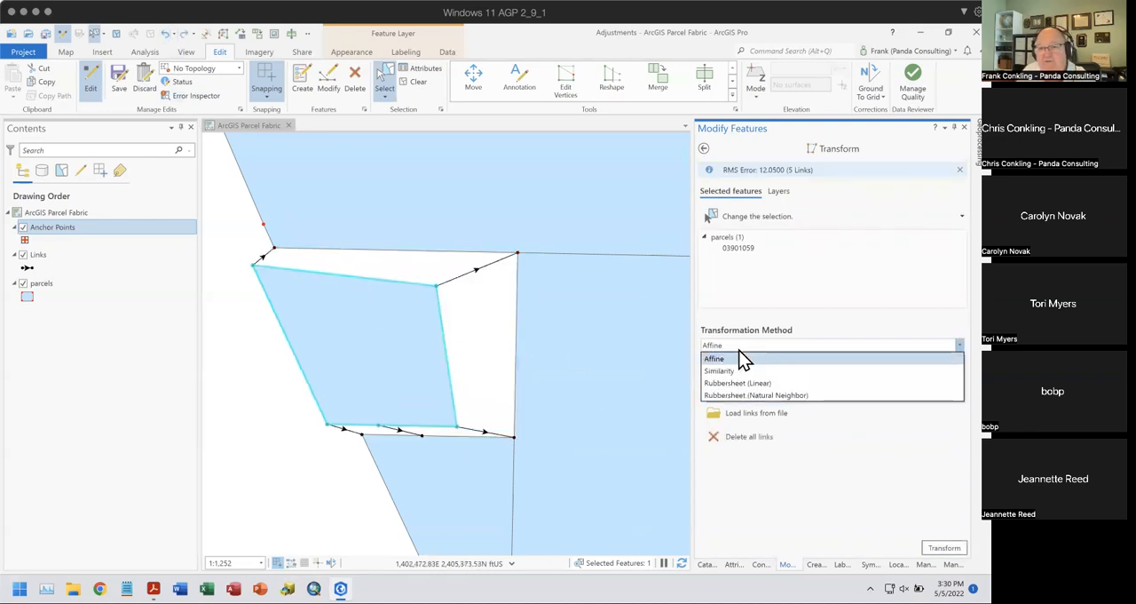
left_click(740, 372)
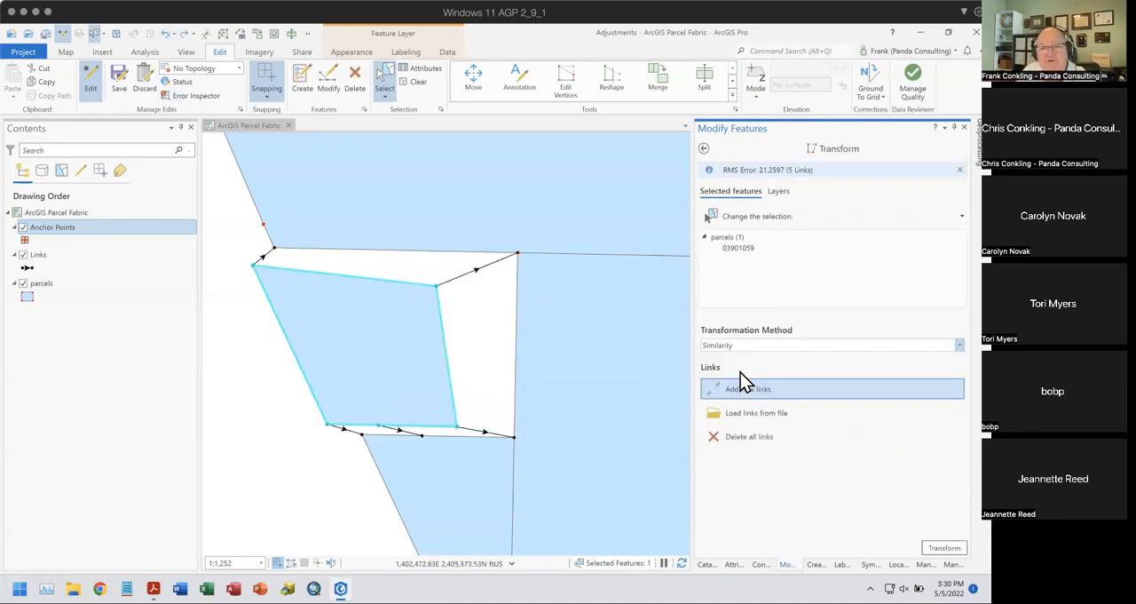
left_click(945, 548)
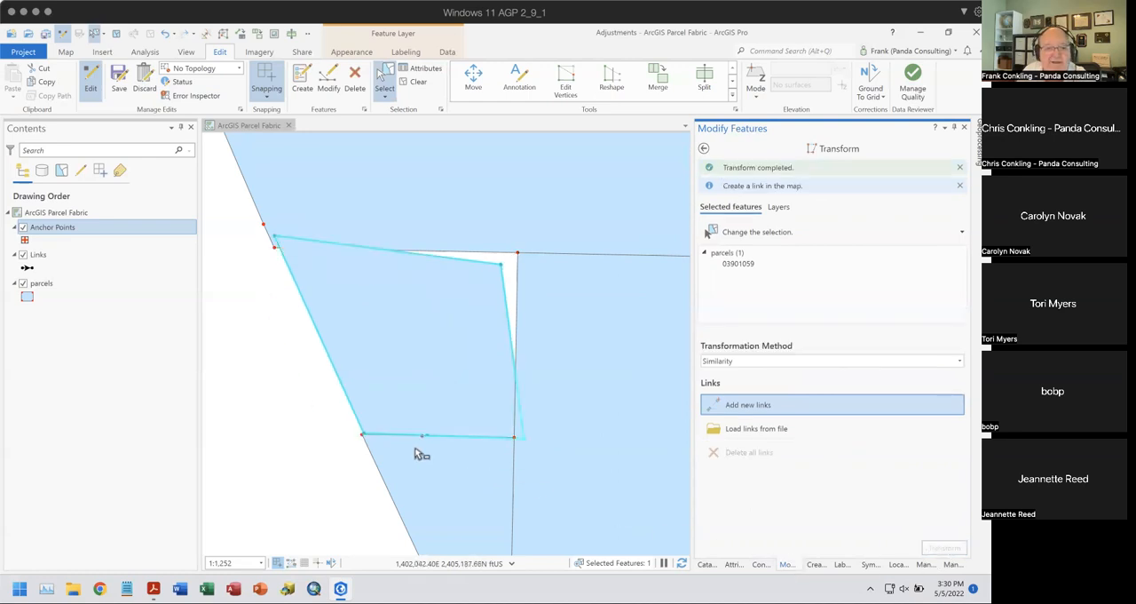
left_click(164, 34)
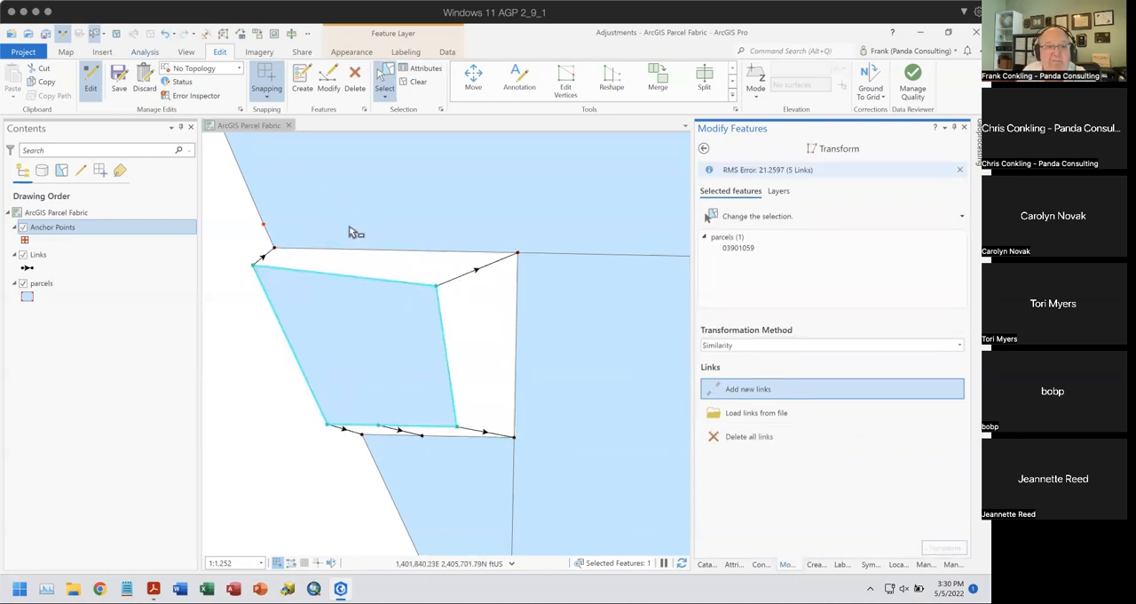
- Transform the distorted parcel along its links with the Rubbersheet (Linear) method, and undo the result
left_click(784, 346)
left_click(772, 386)
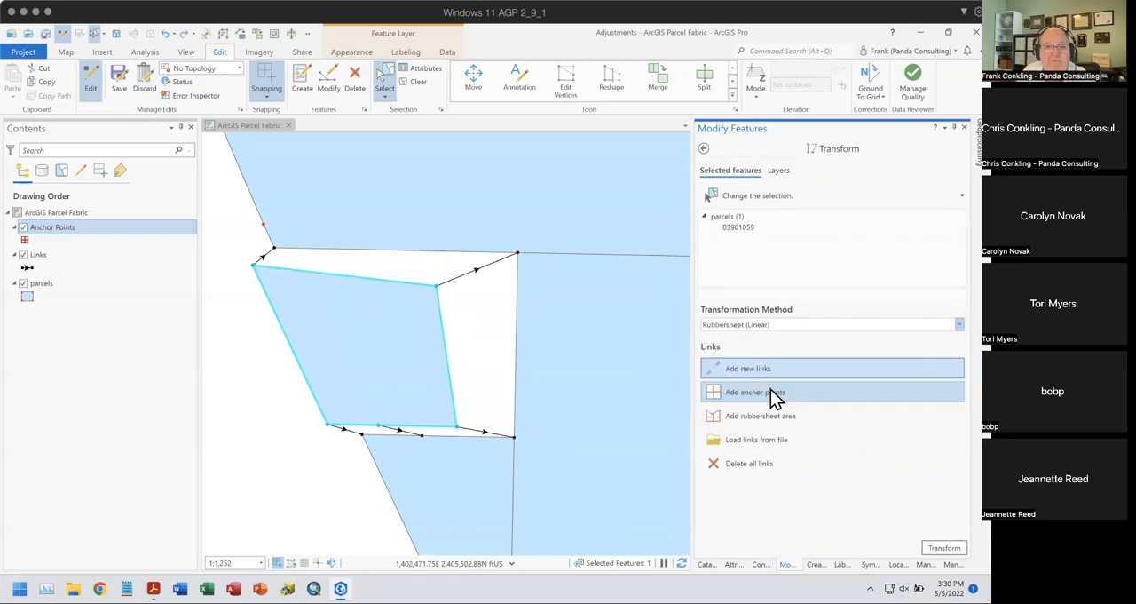
left_click(941, 549)
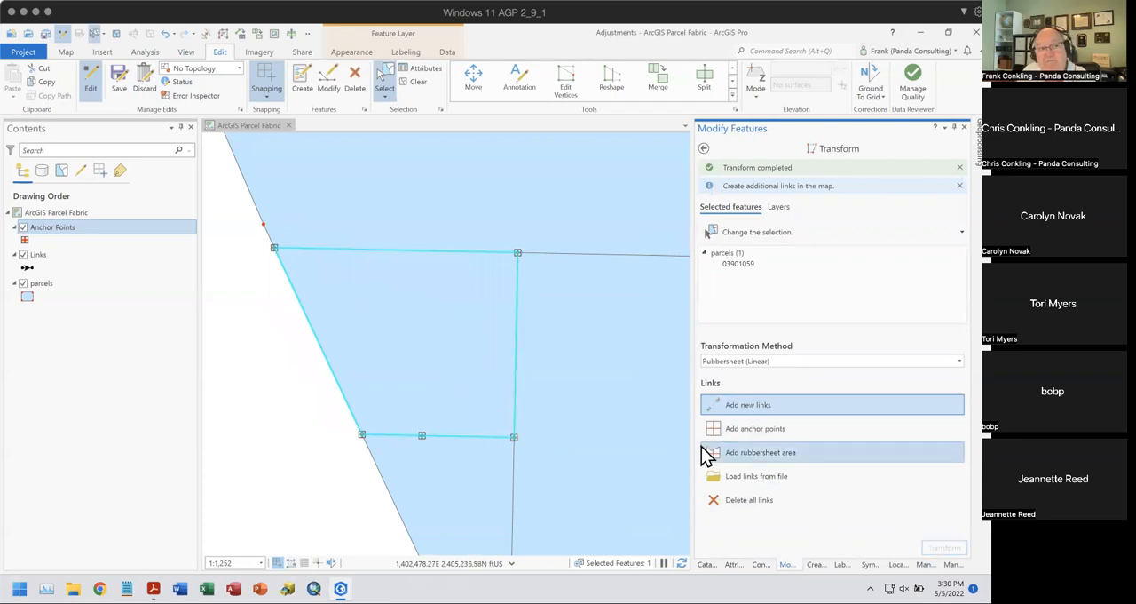
left_click(165, 33)
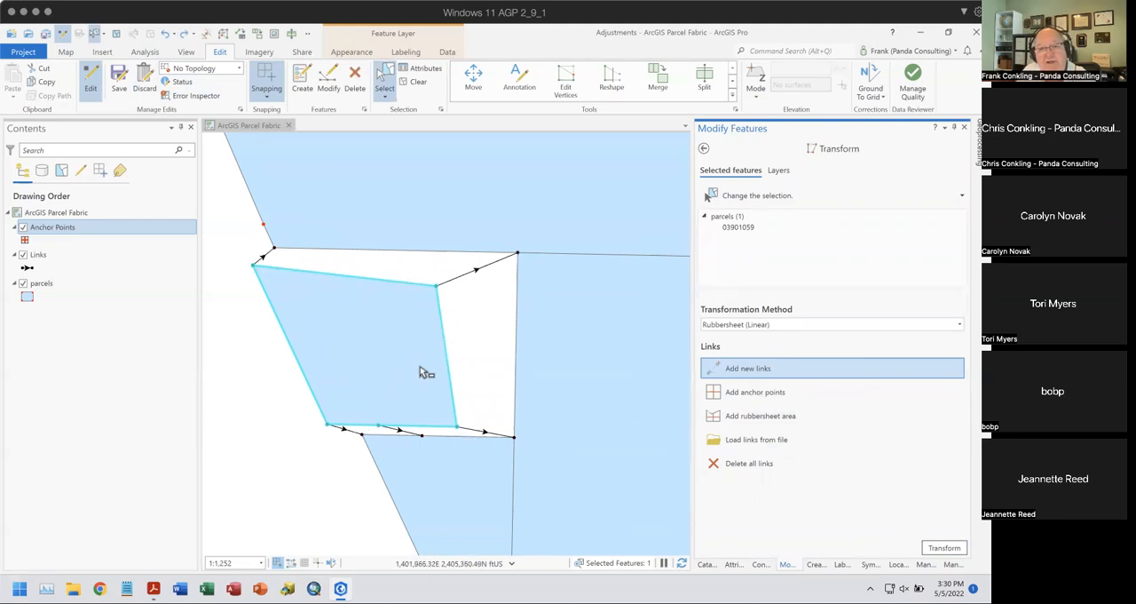
- Transform the distorted parcel along its links with the Rubbersheet (Natural Neighbor) method, and undo the result
left_click(777, 327)
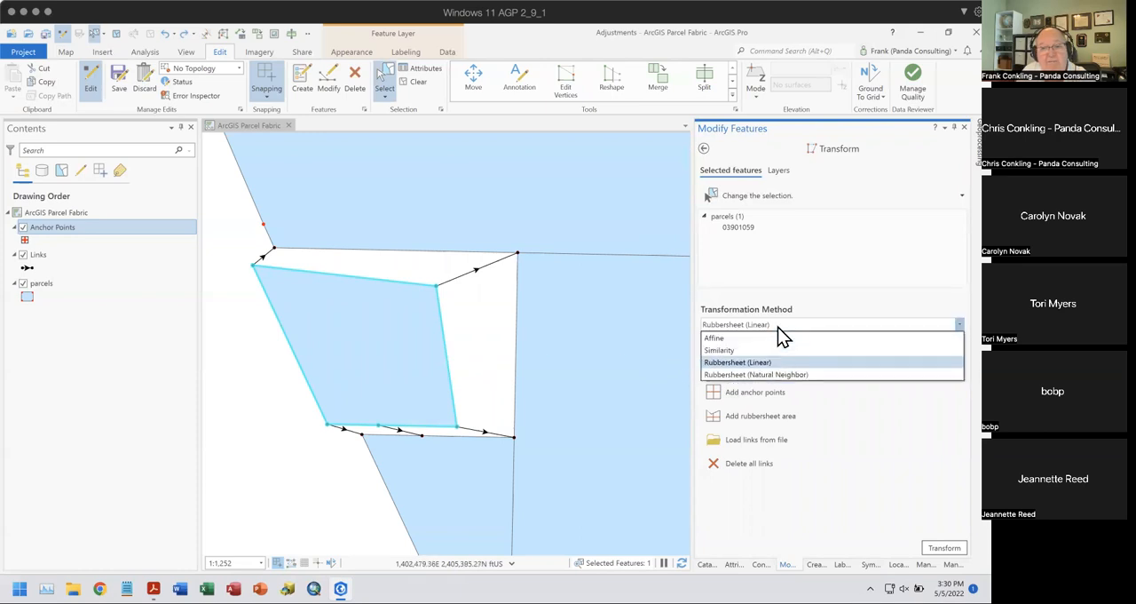
left_click(750, 374)
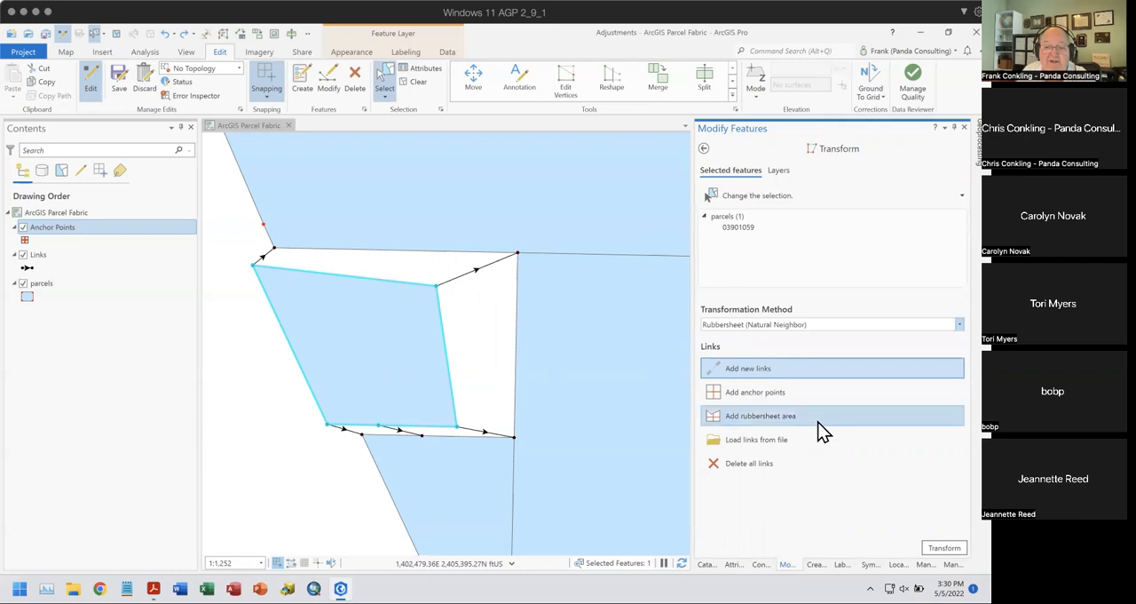
left_click(944, 548)
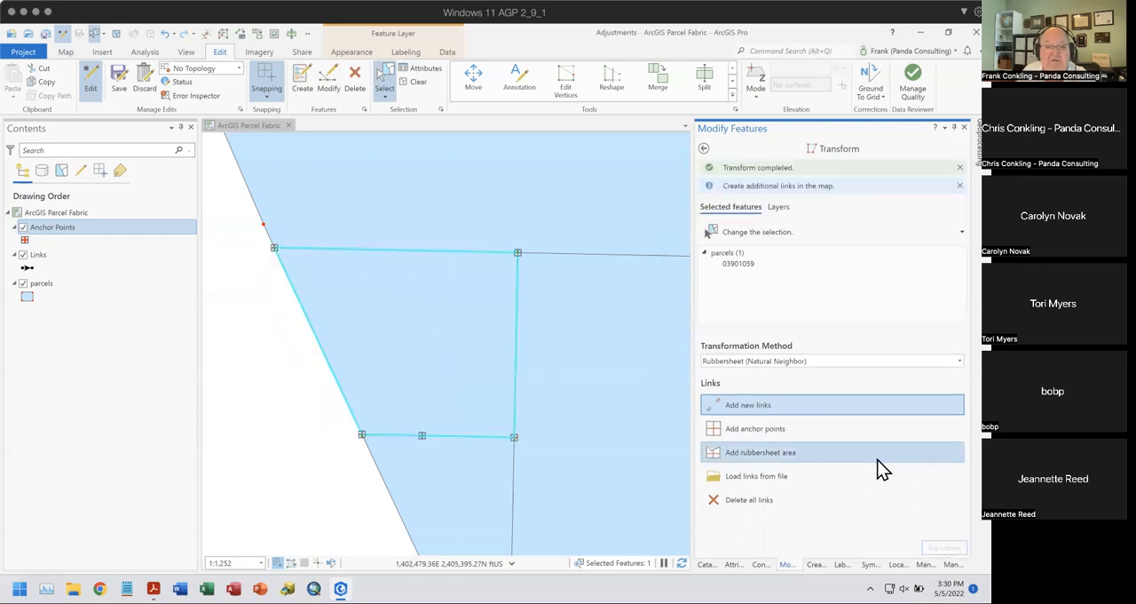
left_click(164, 34)
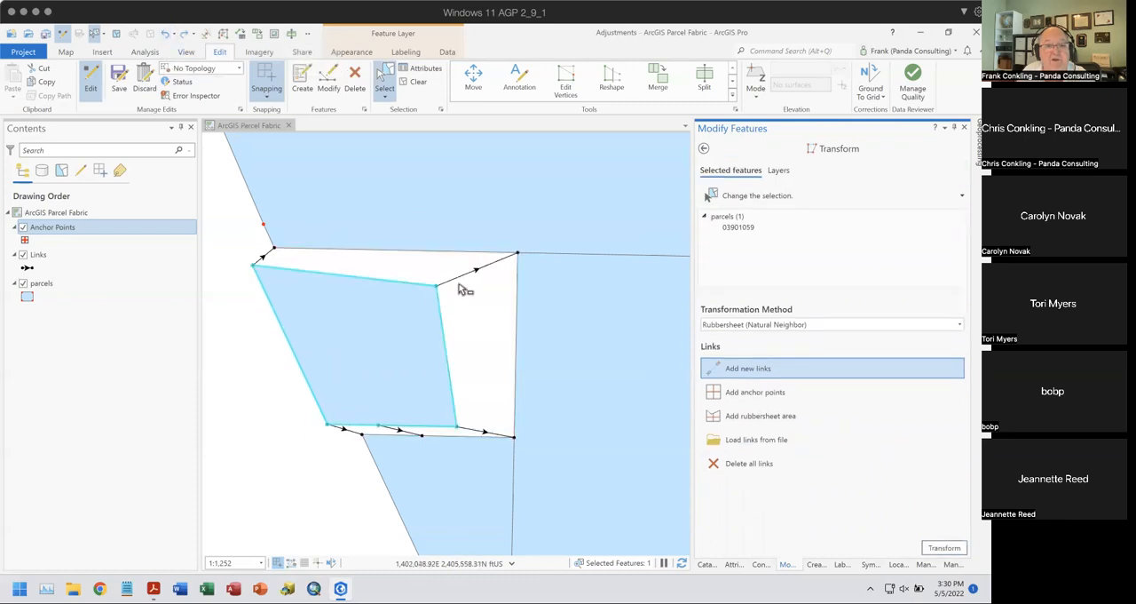
- Transform the distorted parcel with the Affine method again, and undo the result
left_click(763, 325)
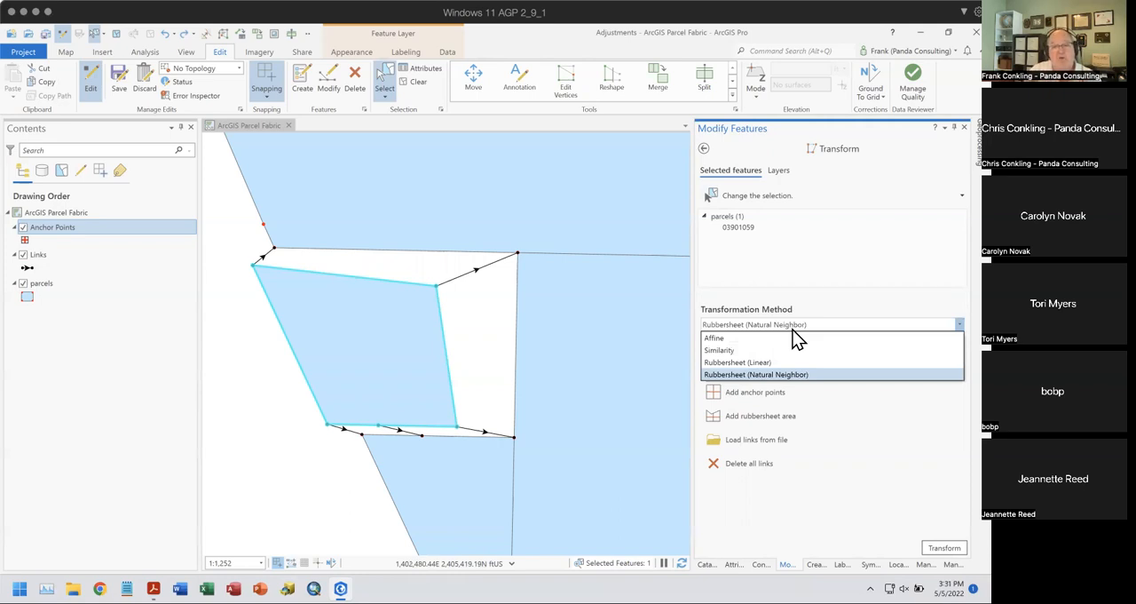
left_click(730, 338)
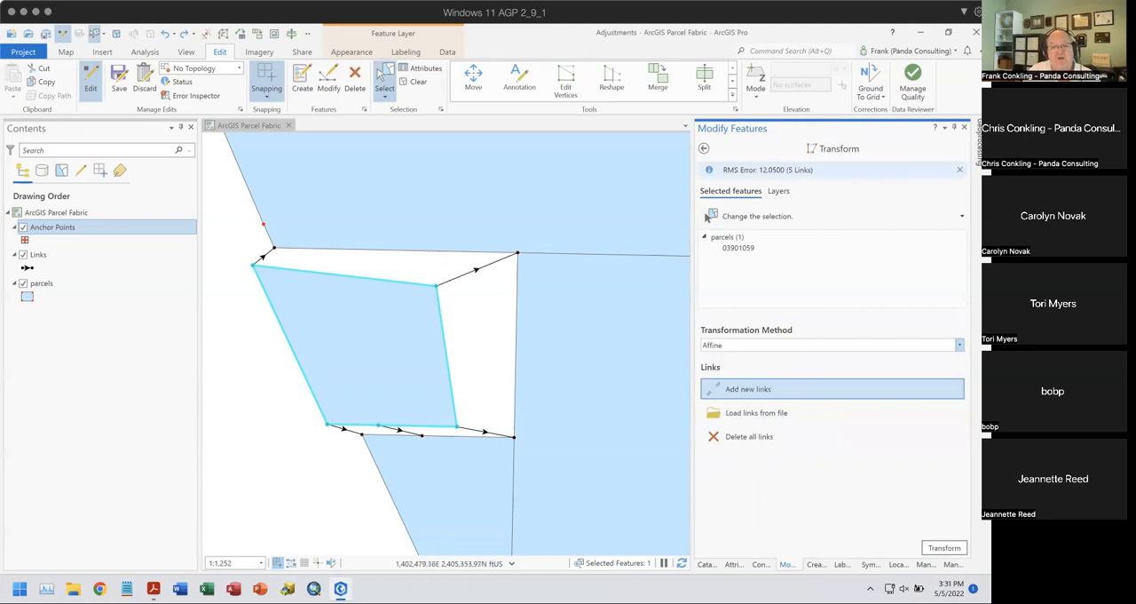
left_click(944, 548)
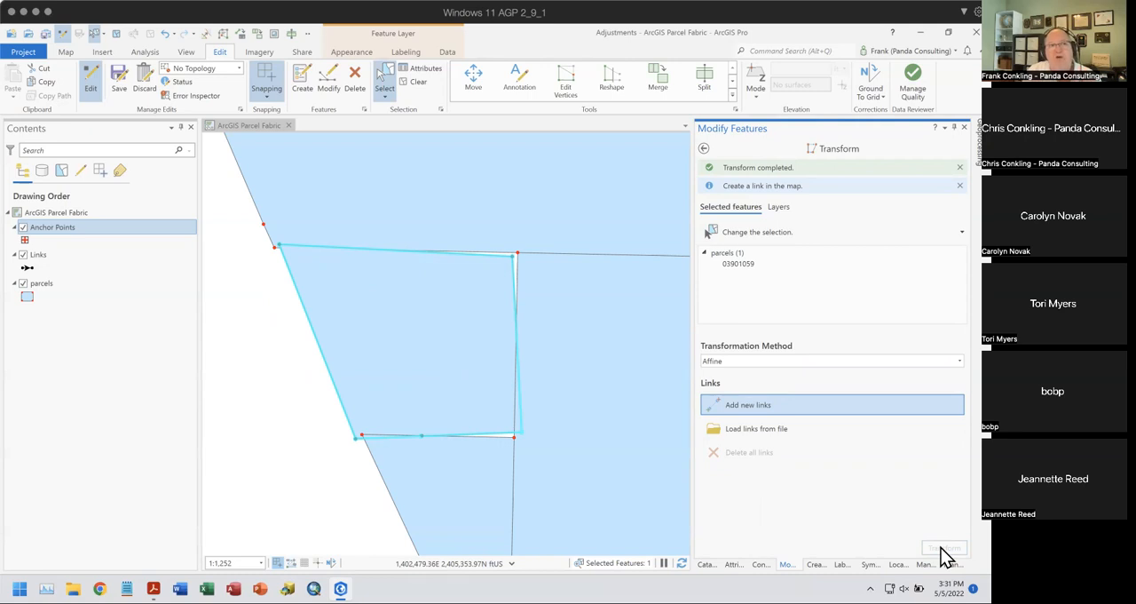
left_click(163, 36)
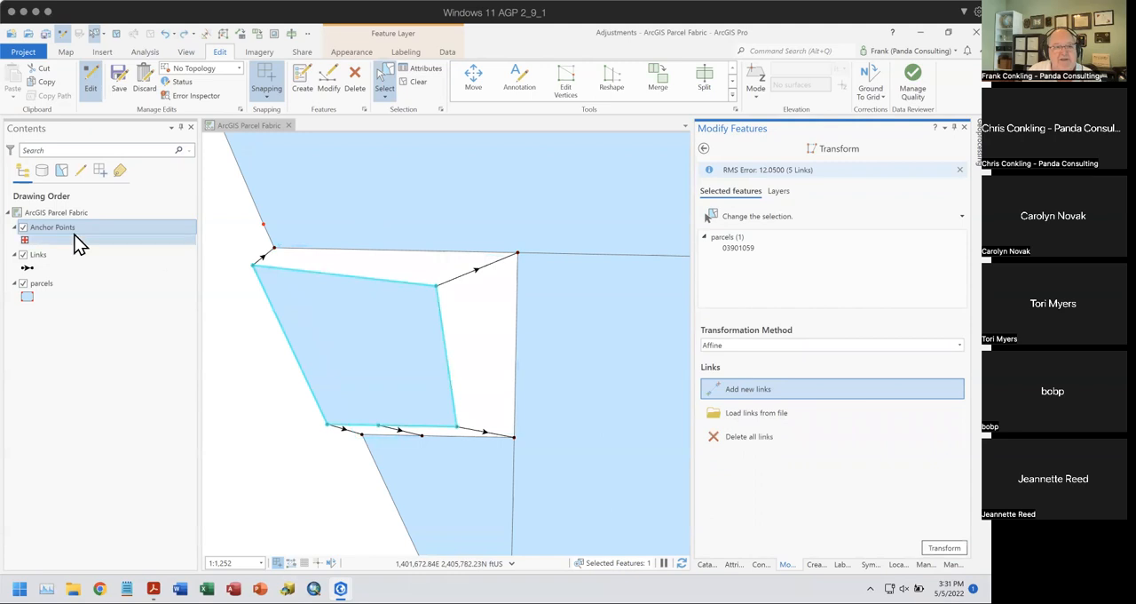
- Open the Links layer's attribute table and transform the distorted parcel with the Affine method while the table is open
right_click(45, 255)
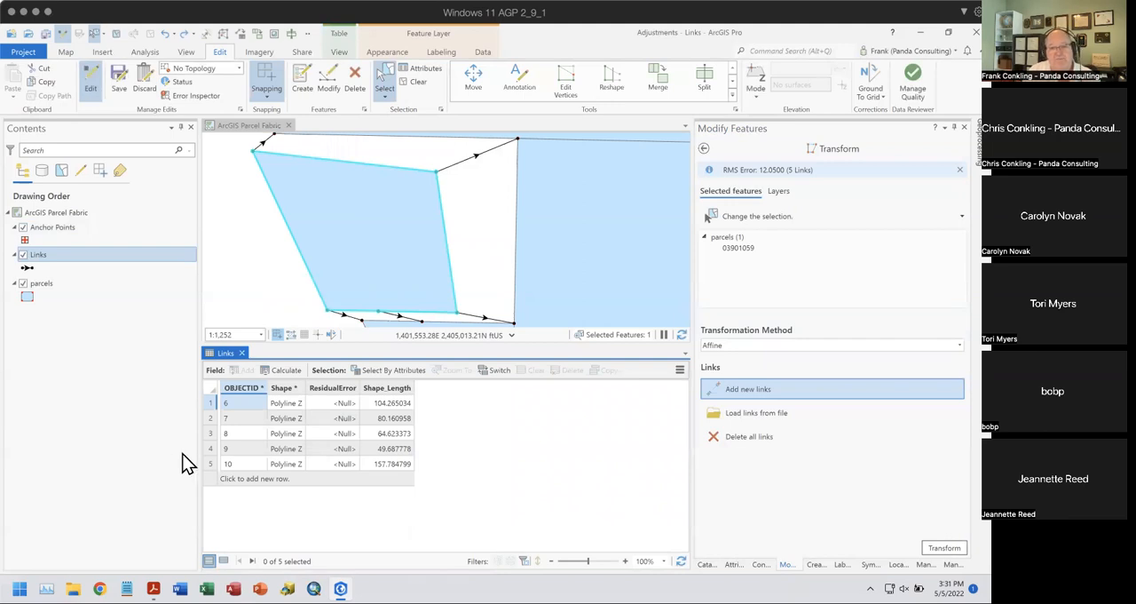
left_click(931, 548)
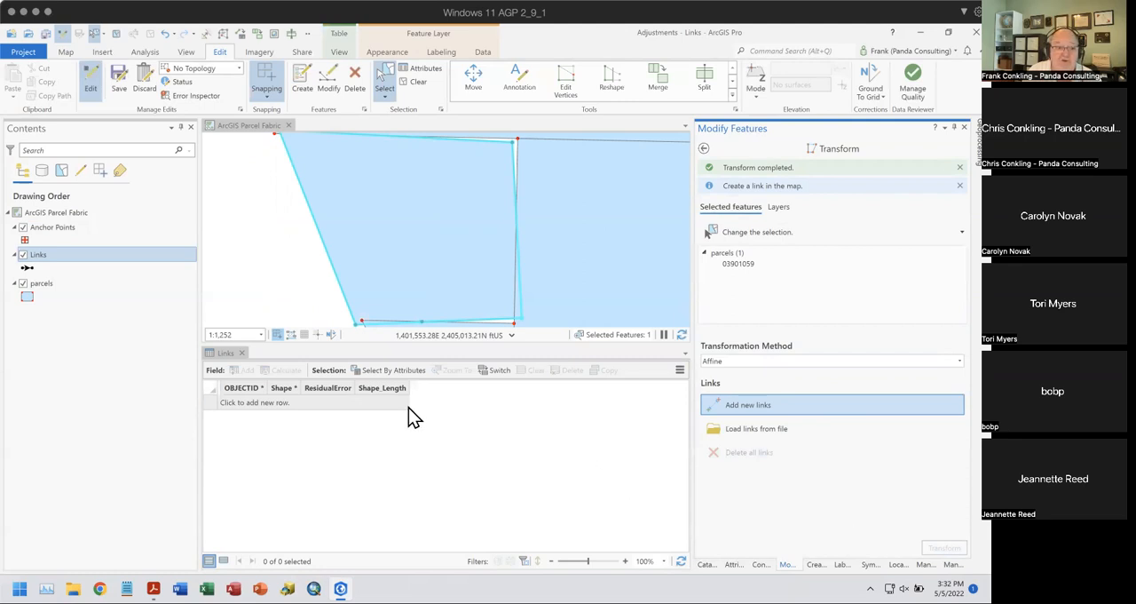
- Close the Links table and switch to Adjustment Tools.pdf in Adobe Acrobat Reader
left_click(243, 353)
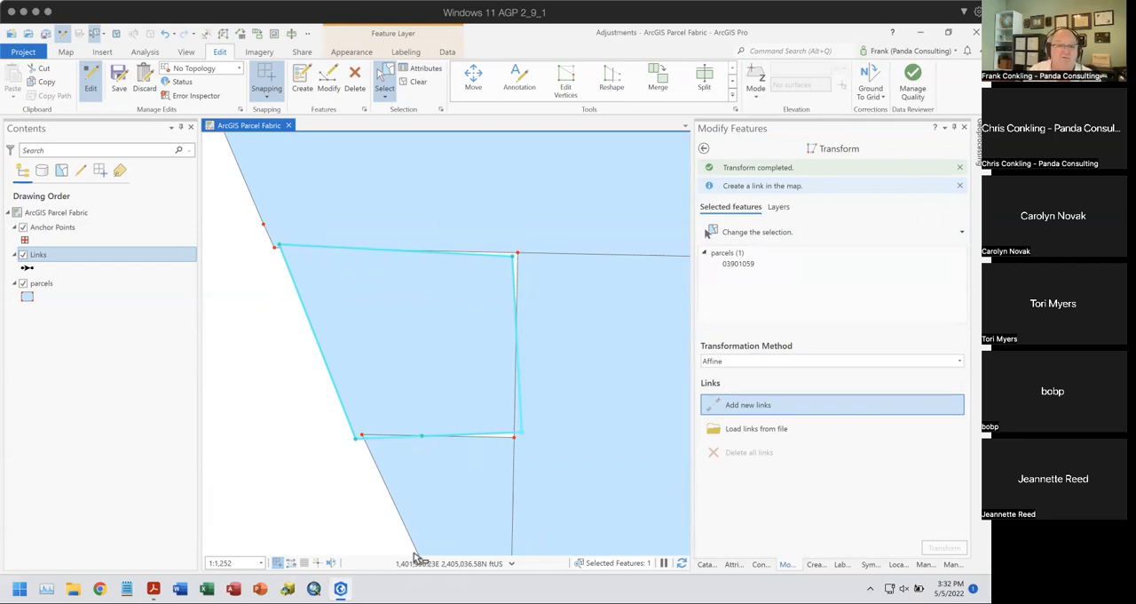
left_click(154, 578)
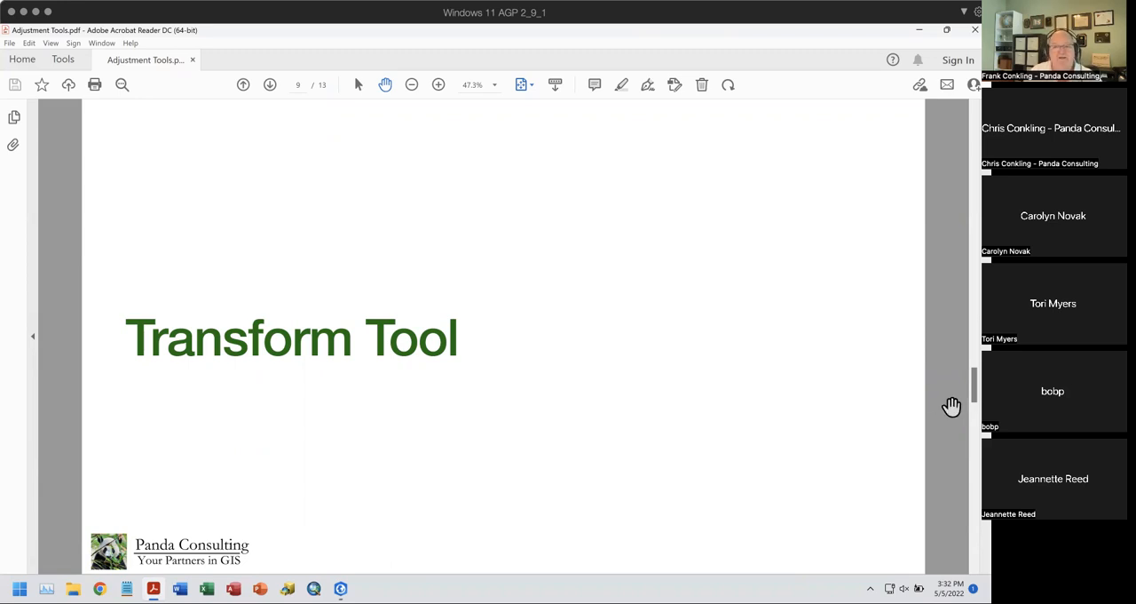
- Advance the PDF to the Align Edge Tool slide and return to the list of Modify Features tools in ArcGIS Pro
key("Page_Down")
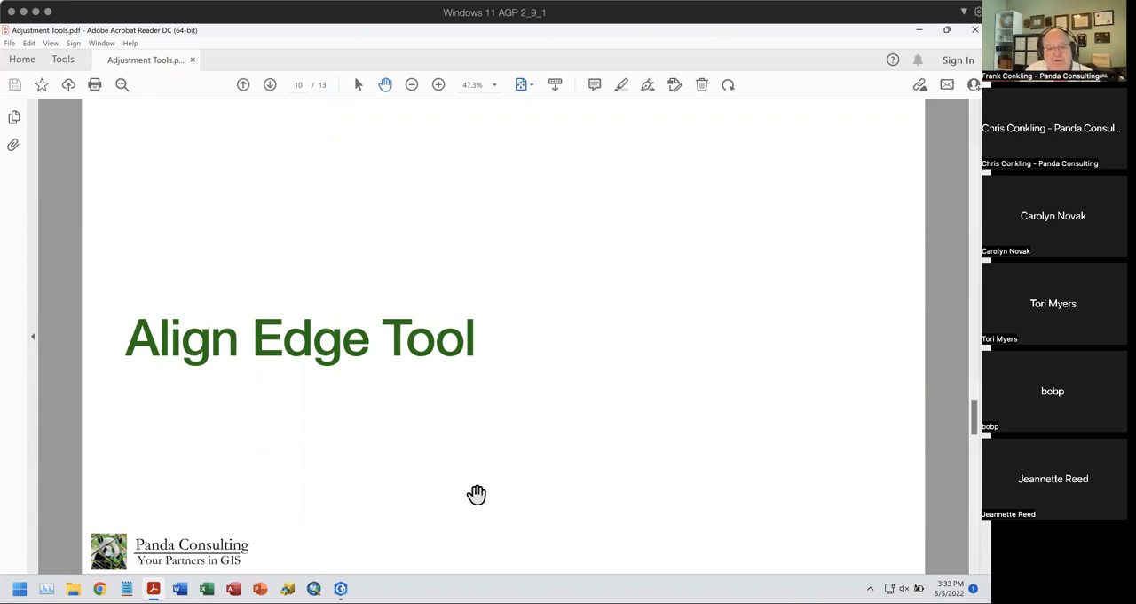
left_click(341, 587)
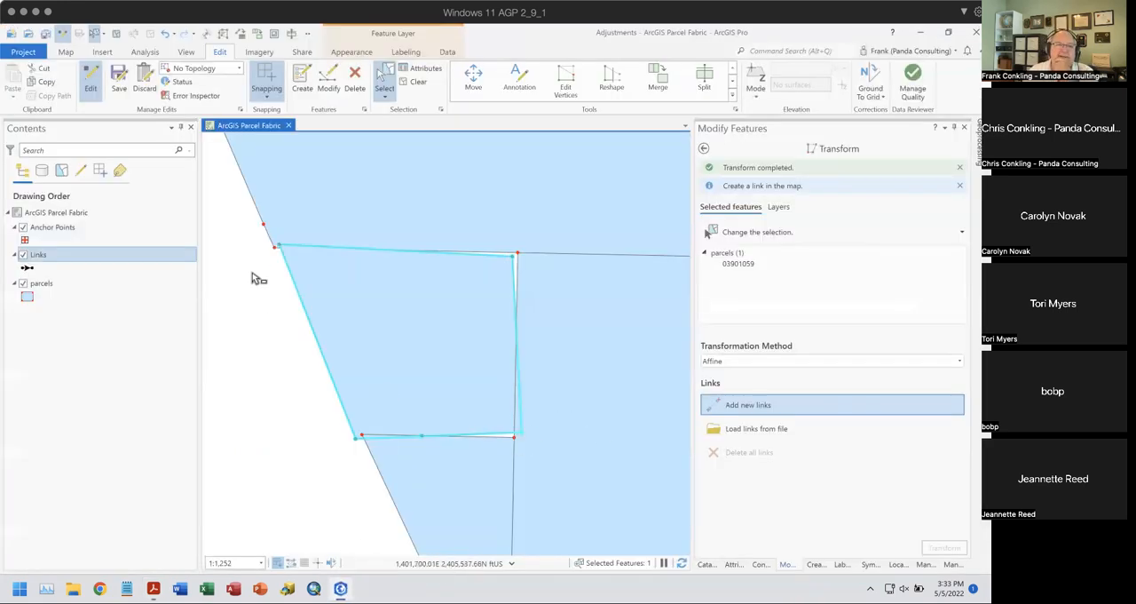
left_click(703, 149)
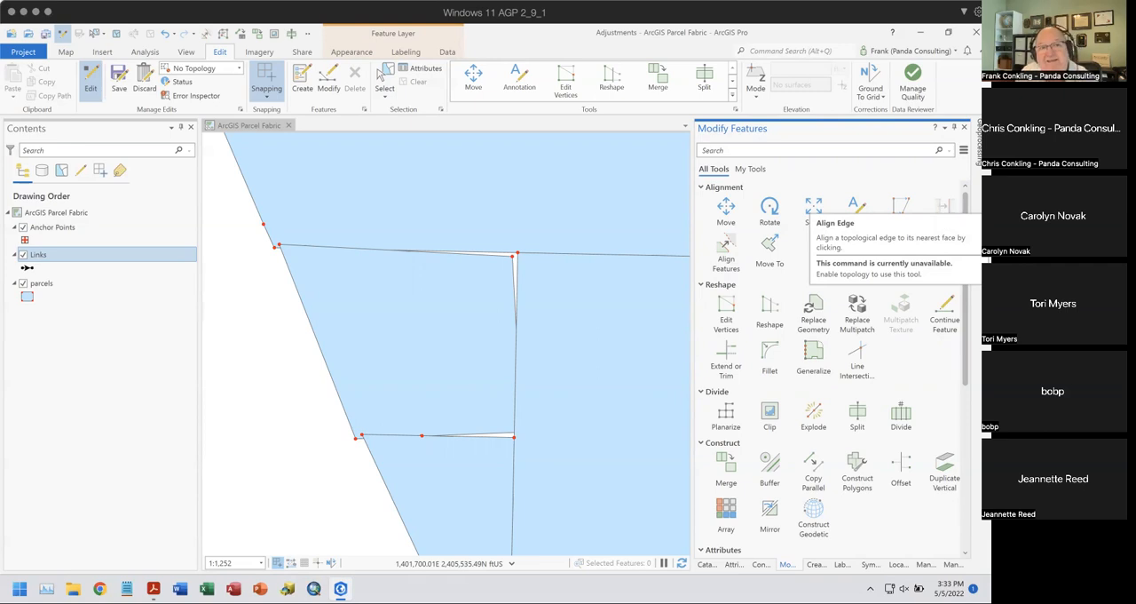
- Set the editing topology to Map Topology and activate the Align Edge tool
left_click(237, 67)
left_click(222, 119)
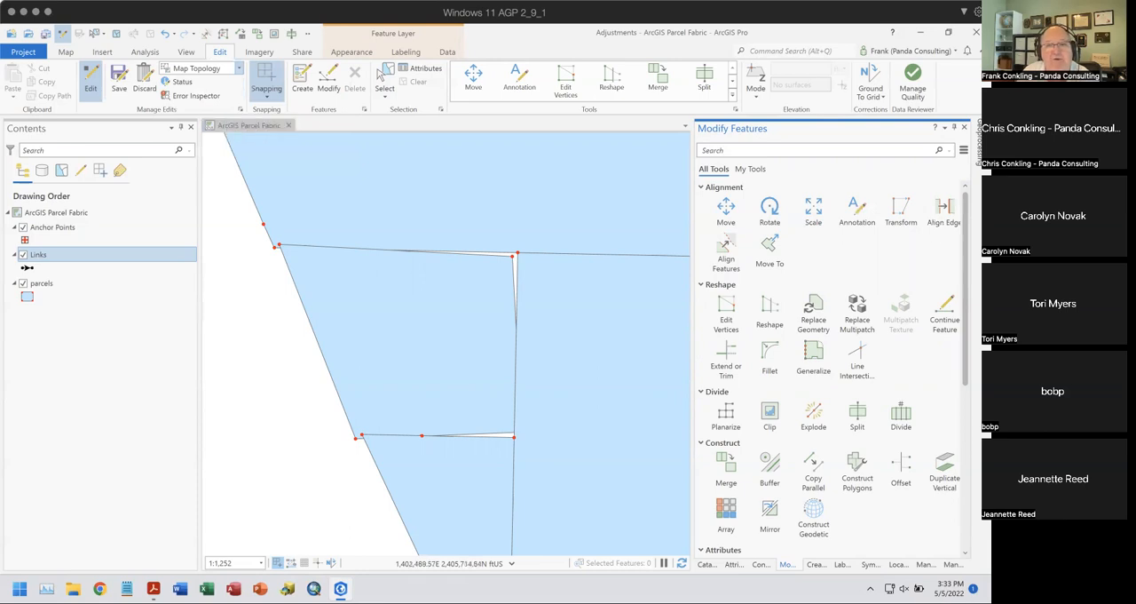
left_click(941, 221)
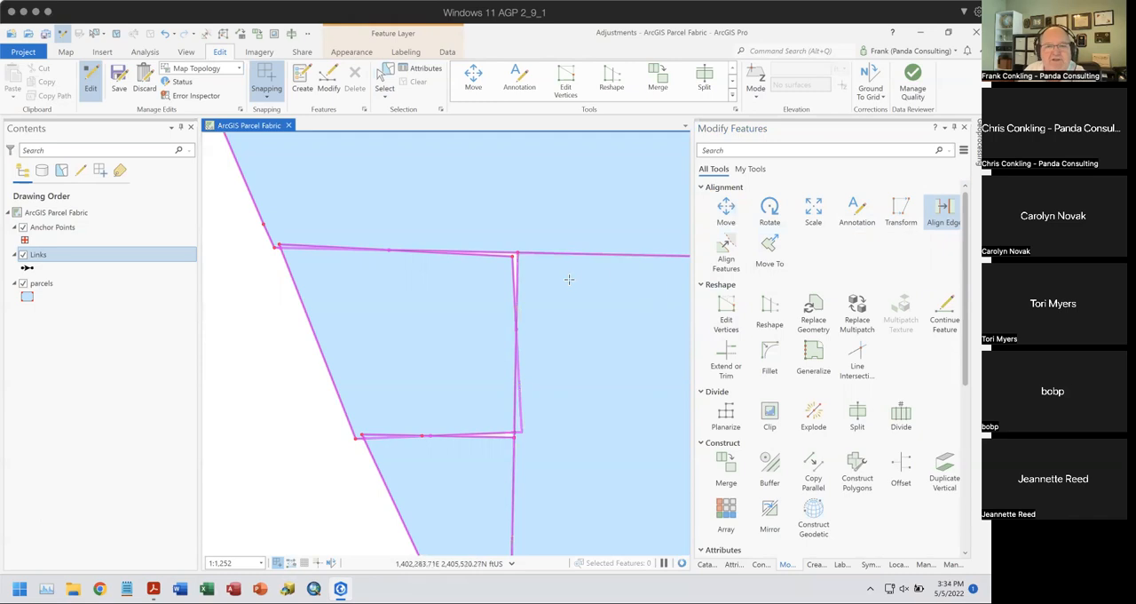
- Align the distorted parcel's edge with the adjoining parcel boundary at its northeast corner to close the sliver
scroll(506, 260, "up", 2)
scroll(532, 258, "up", 2)
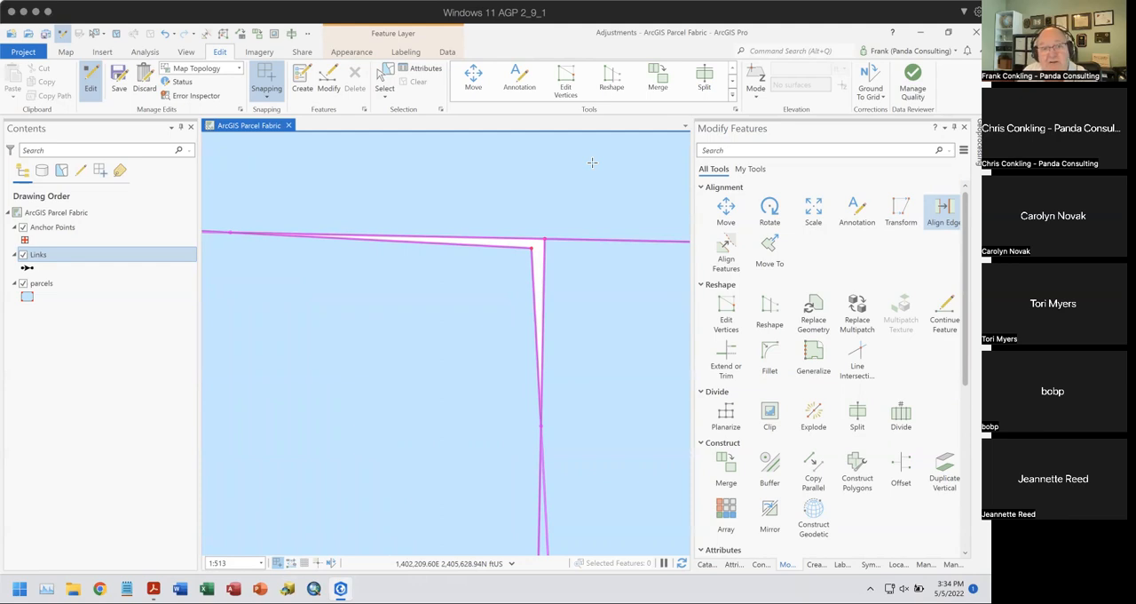
left_click(544, 234)
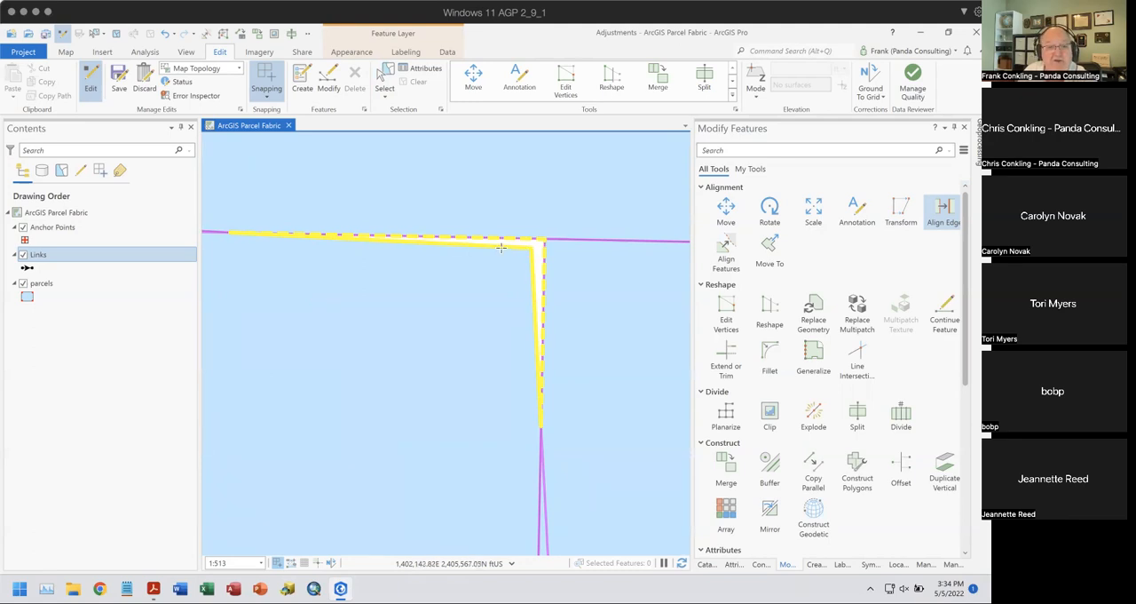
left_click(501, 248)
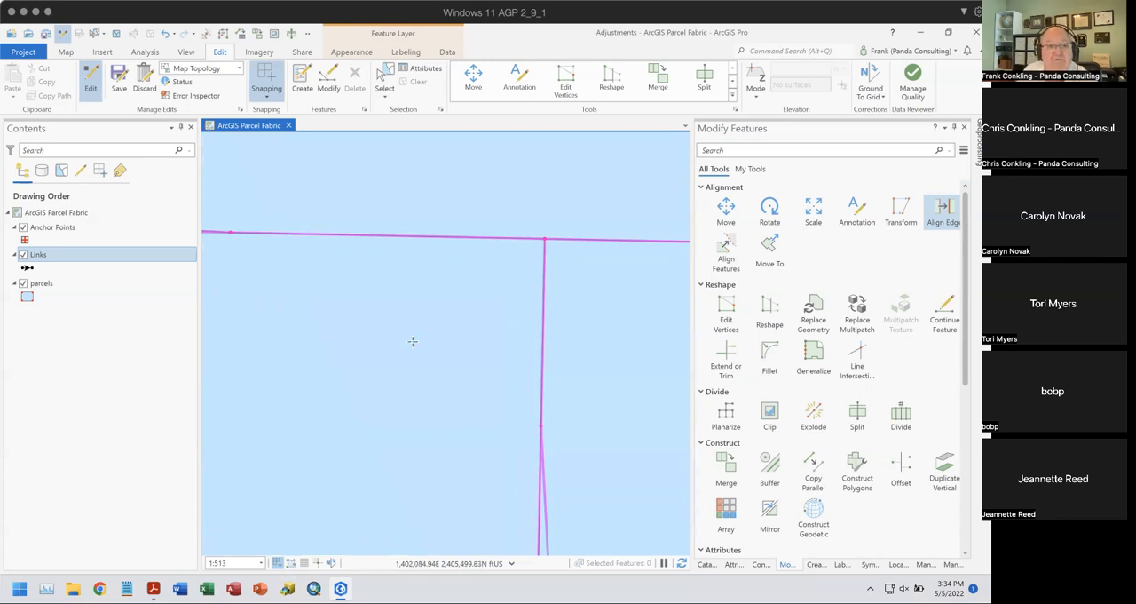
- Align the overlapping edge at the distorted parcel's northwest corner with the boundary of the parcel to the north
left_click_drag(387, 311, 708, 324)
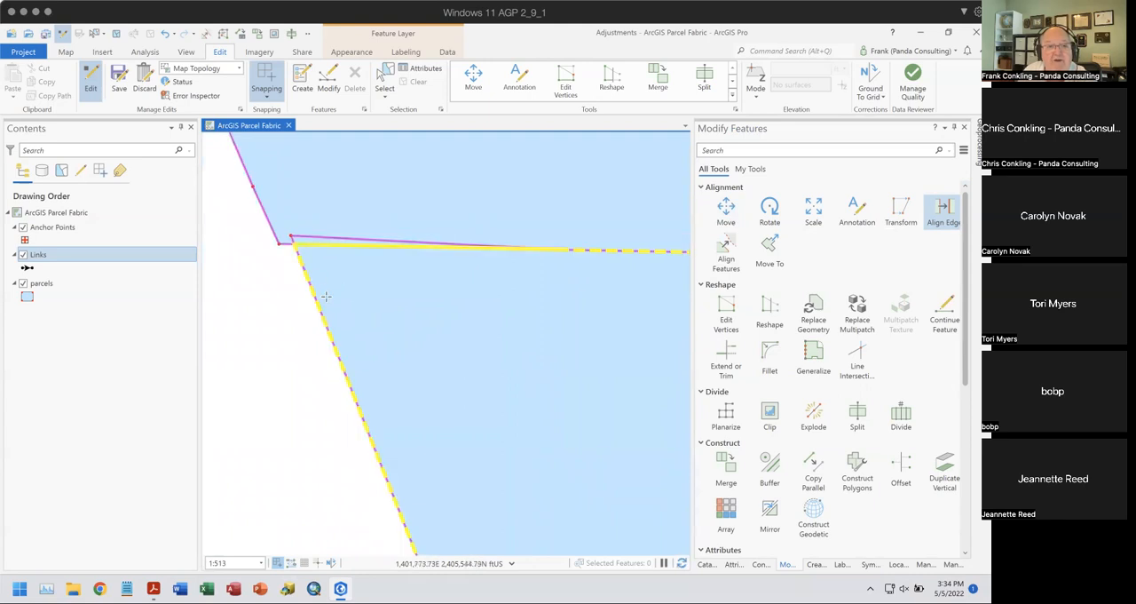
left_click(317, 234)
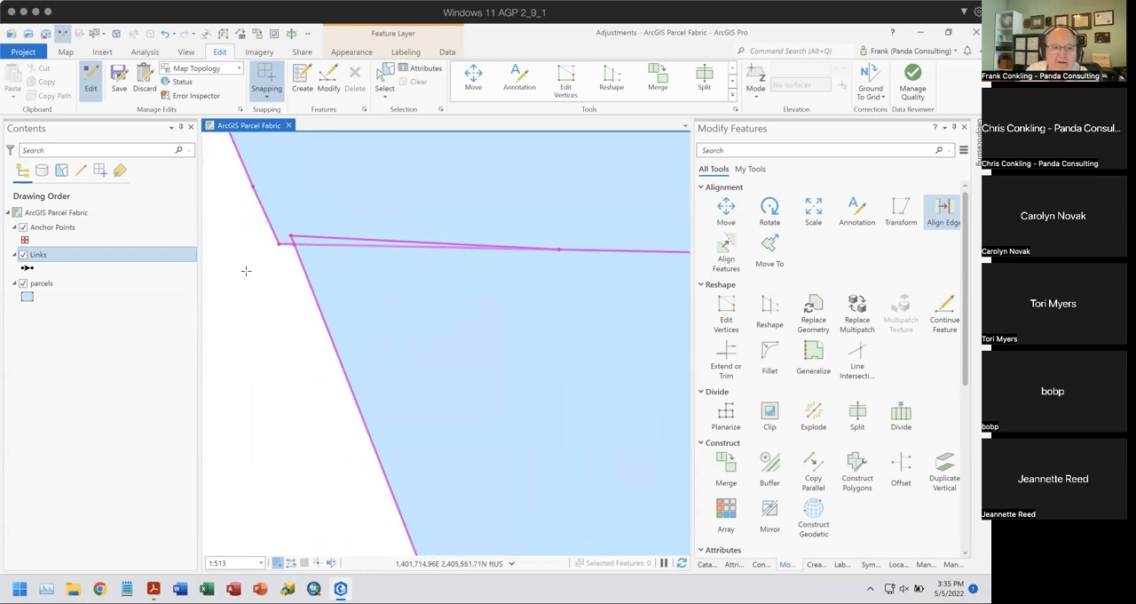
left_click(324, 232)
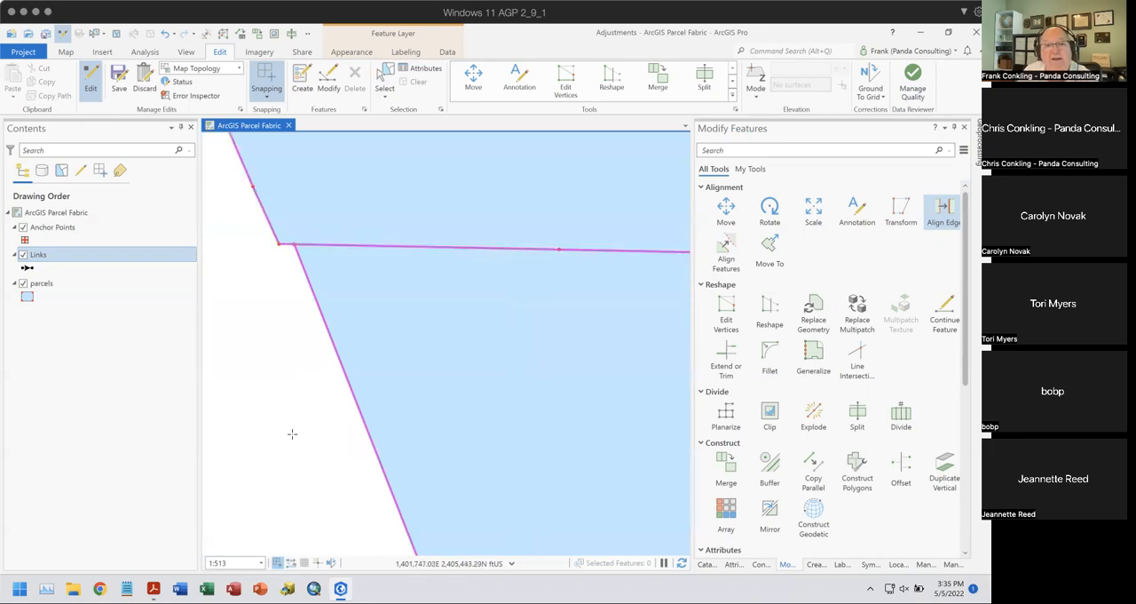
- Align the mismatched edges at the distorted parcel's southwest corner into one shared boundary
left_click_drag(322, 455, 266, 298)
left_click_drag(435, 361, 392, 185)
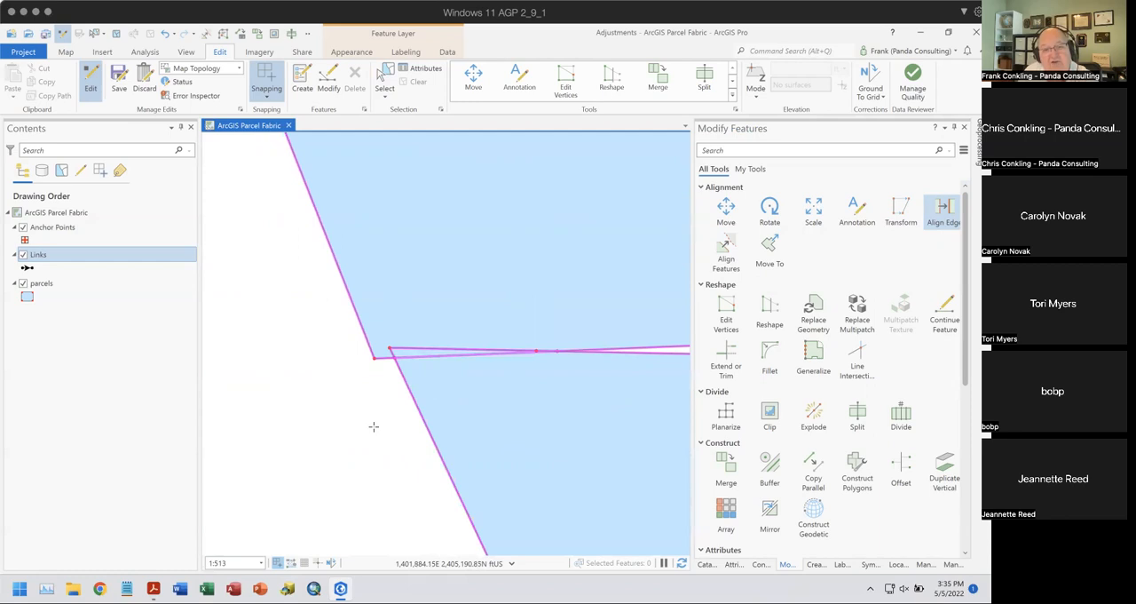
left_click(416, 346)
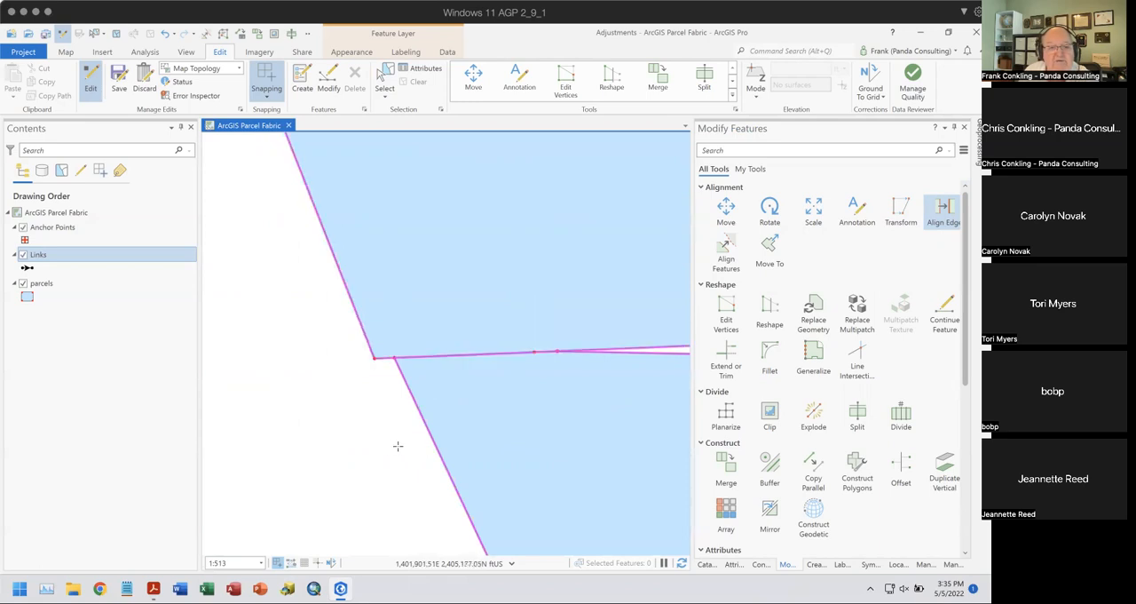
- Align the remaining slivers at the distorted parcel's southeast corner, and undo all the Align Edge changes
left_click_drag(577, 451, 283, 446)
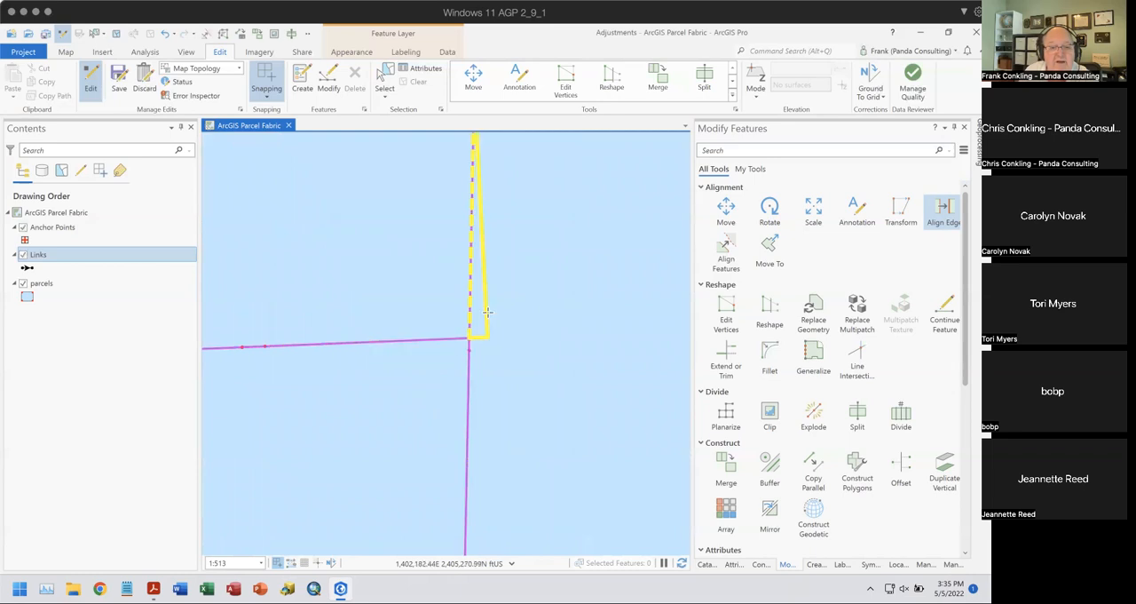
scroll(532, 322, "down", 4)
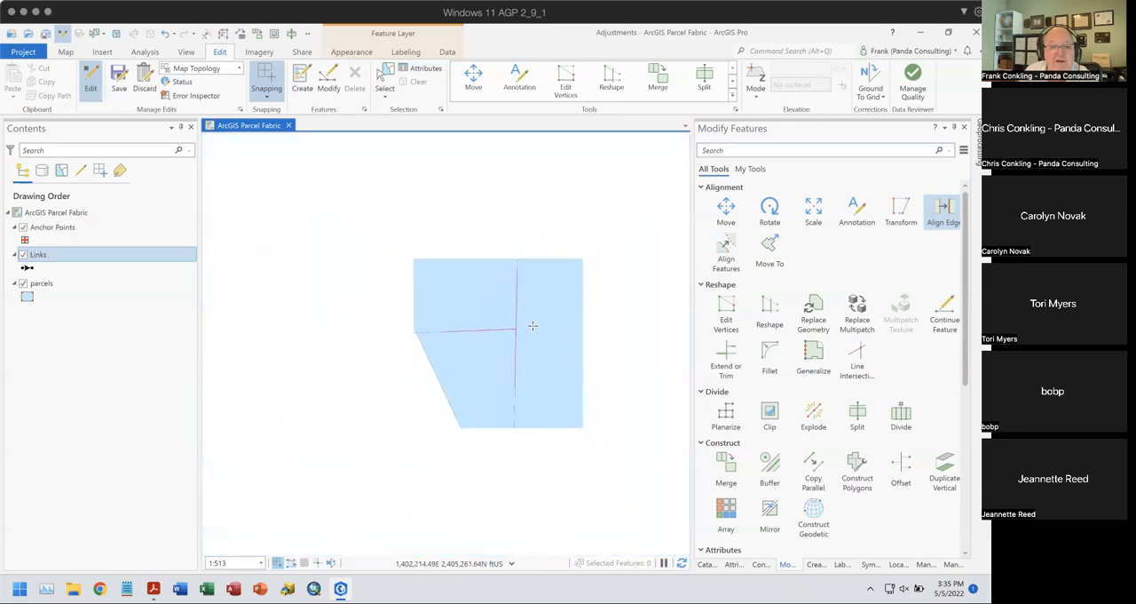
left_click_drag(475, 318, 468, 357)
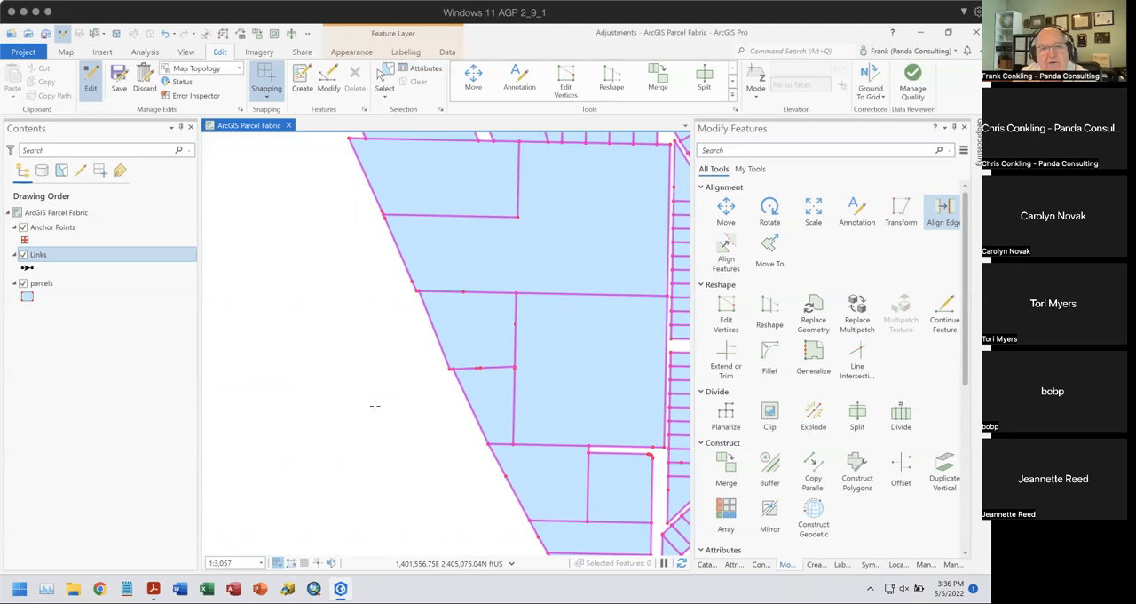
left_click(163, 39)
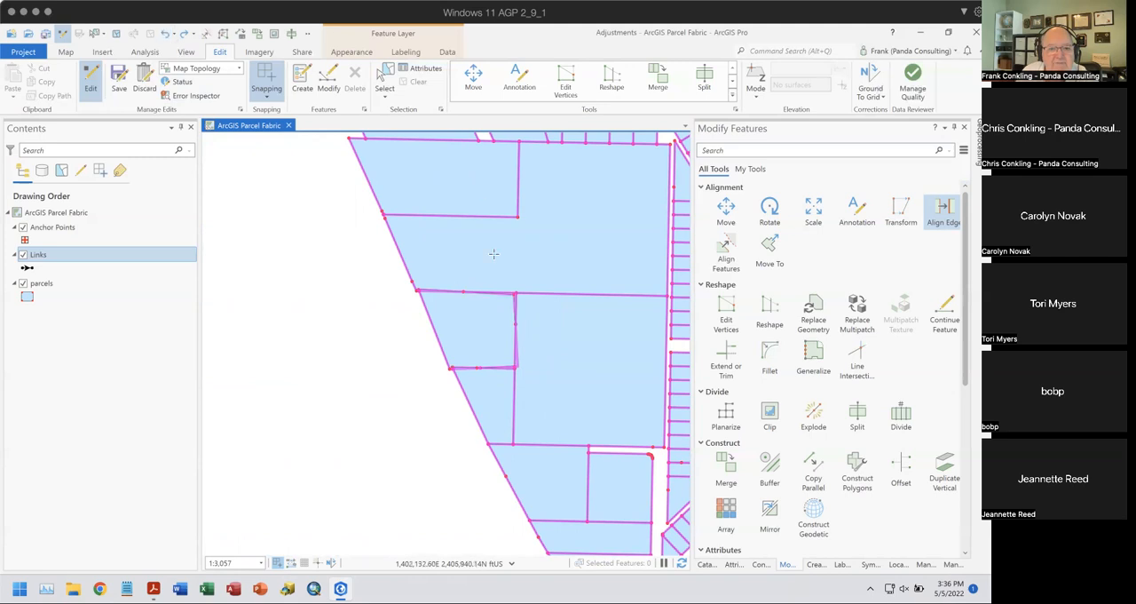
- Align the northern neighbour's boundary to the distorted parcel's north edge, working from the northeast corner to the northwest corner
scroll(568, 302, "up", 1)
scroll(525, 304, "up", 3)
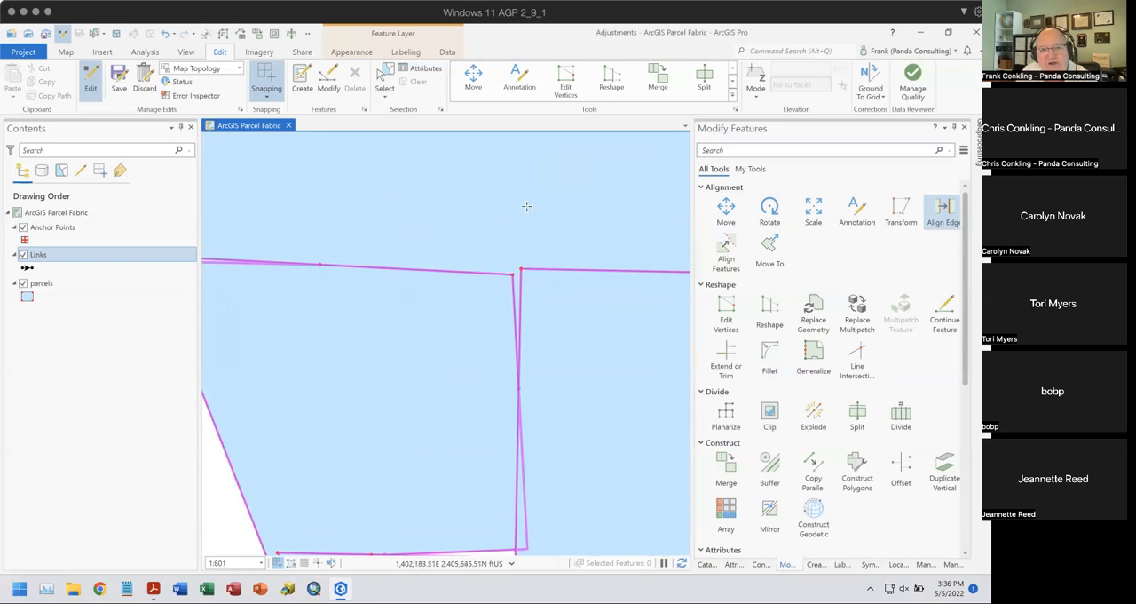
left_click_drag(364, 360, 535, 347)
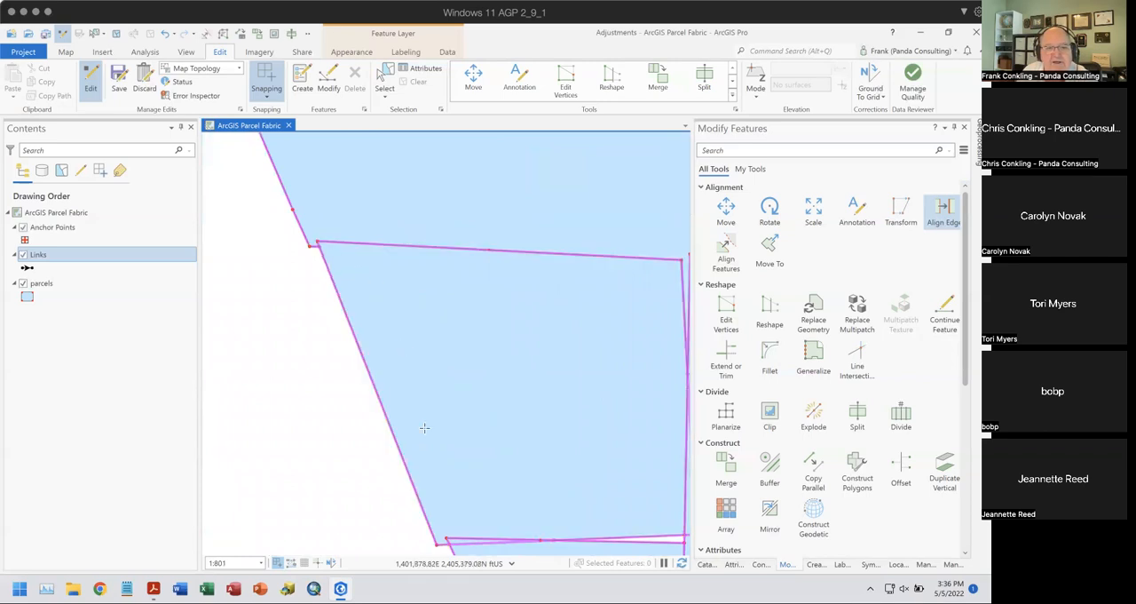
- Align the mismatched edges along the distorted parcel's south boundary, from its southwest corner to its southeast corner
left_click_drag(420, 423, 385, 266)
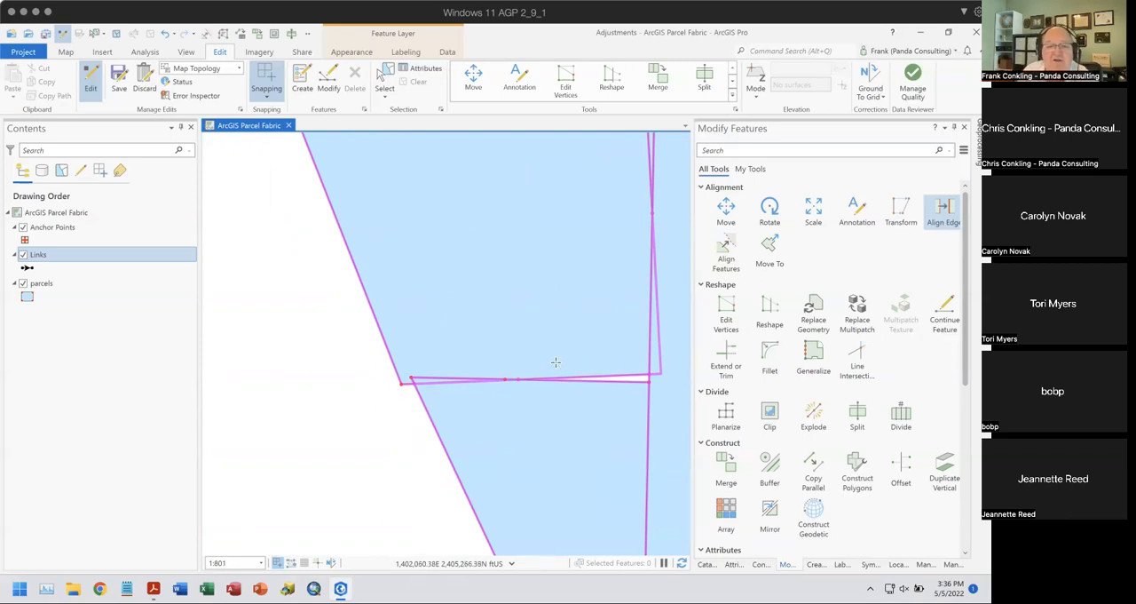
left_click(428, 378)
left_click(622, 385)
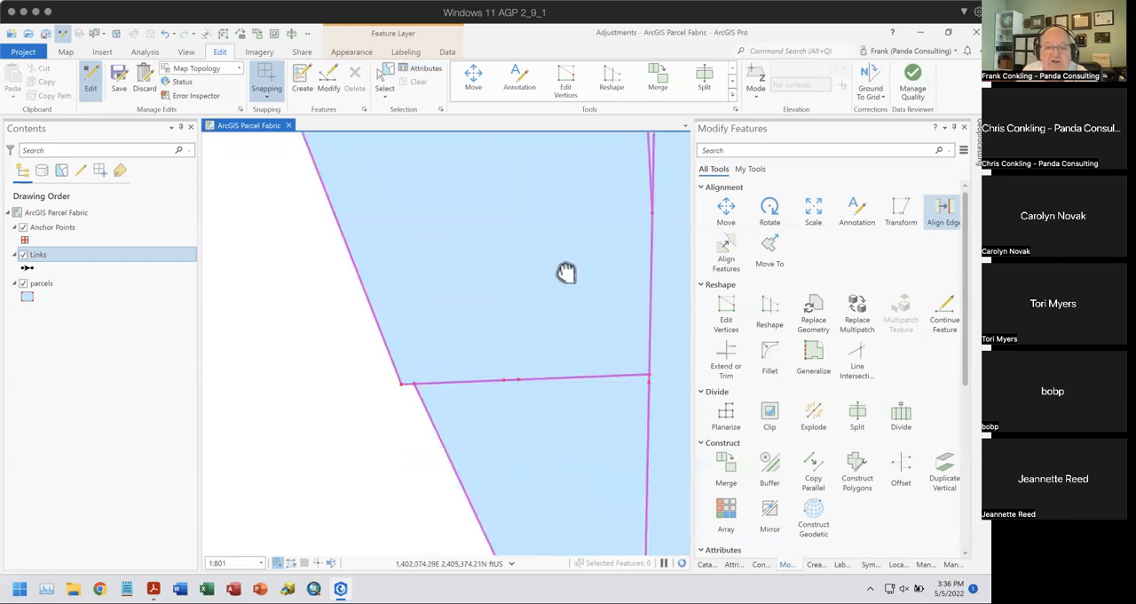
- Try to align the sliver edge below the distorted parcel's northeast corner with the eastern neighbour's boundary
left_click_drag(566, 271, 540, 437)
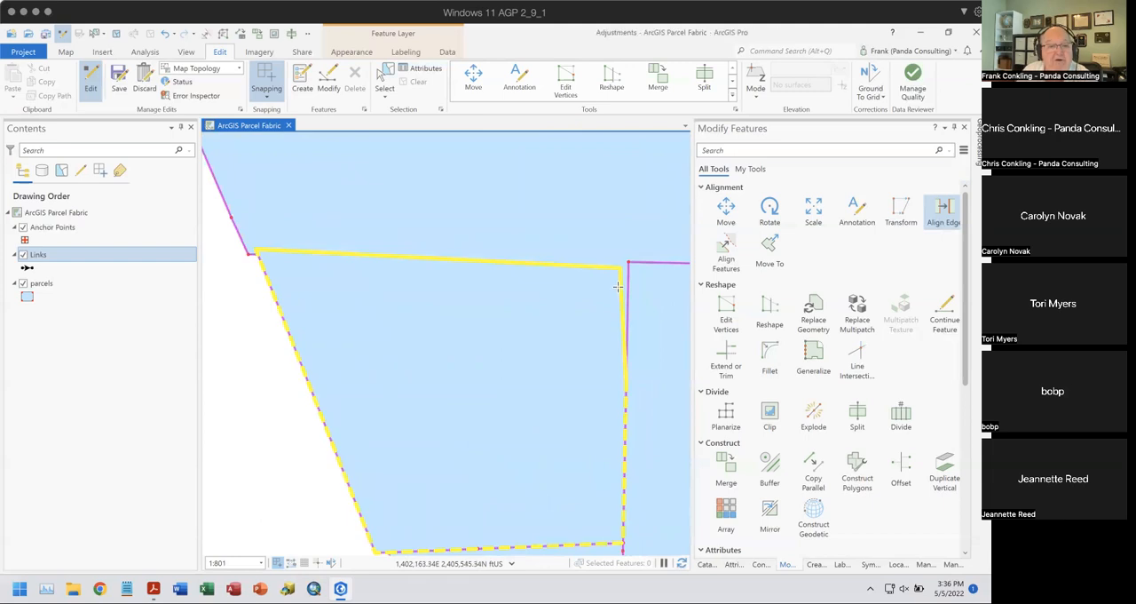
left_click(618, 288)
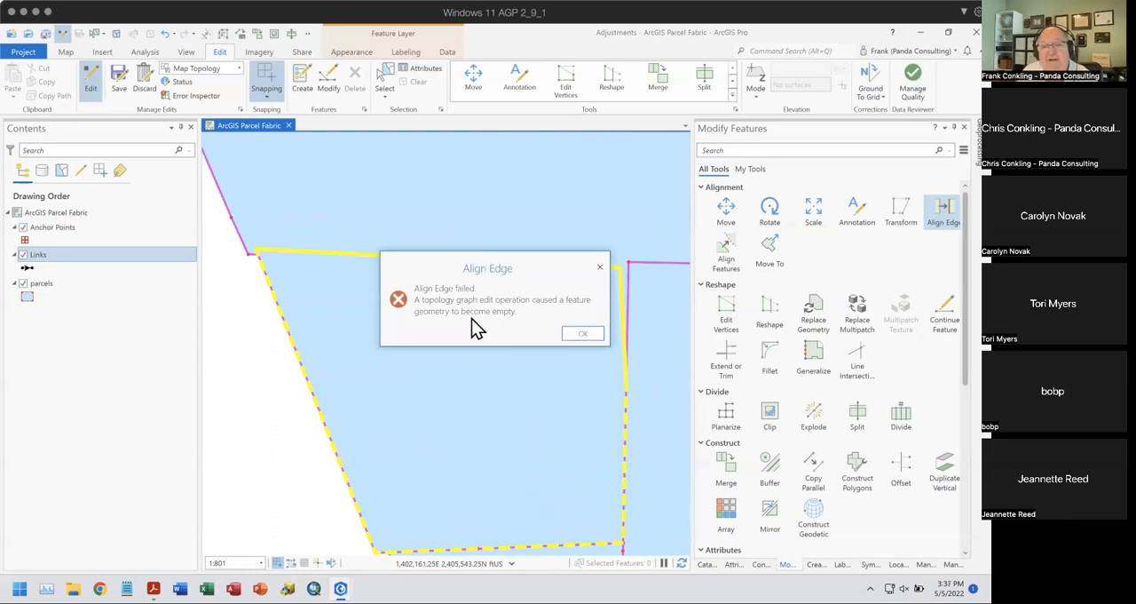
left_click(582, 335)
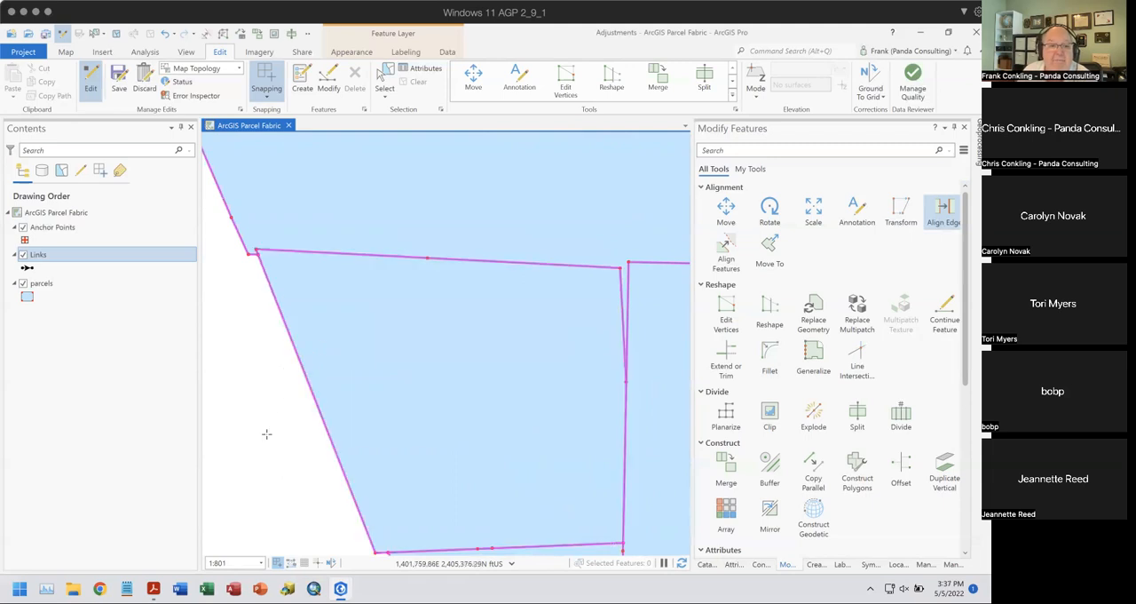
scroll(266, 433, "down", 4)
left_click_drag(352, 422, 443, 335)
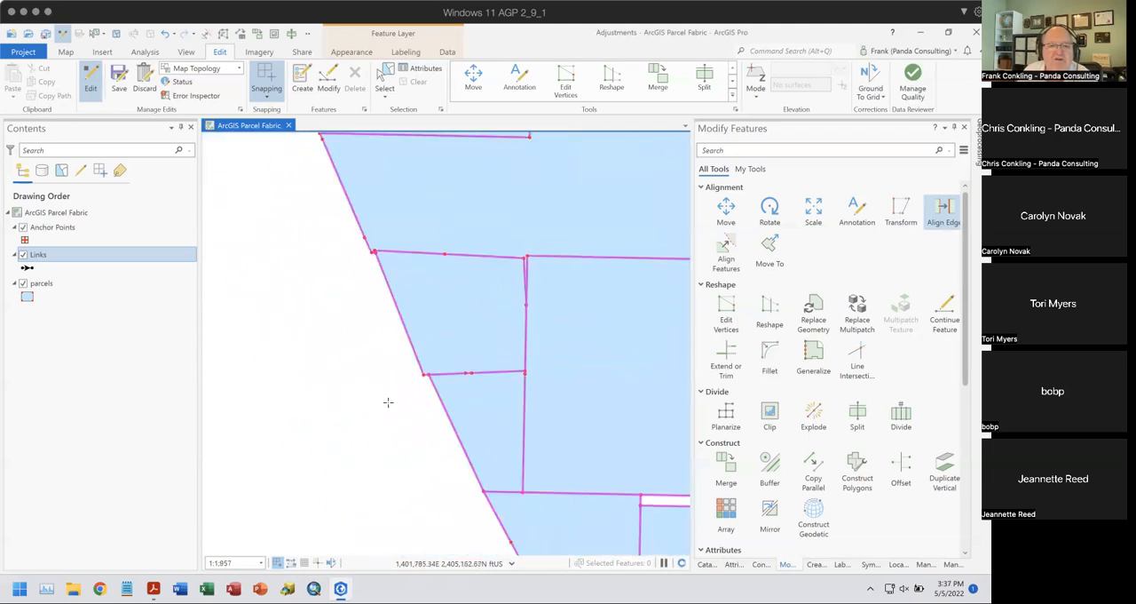
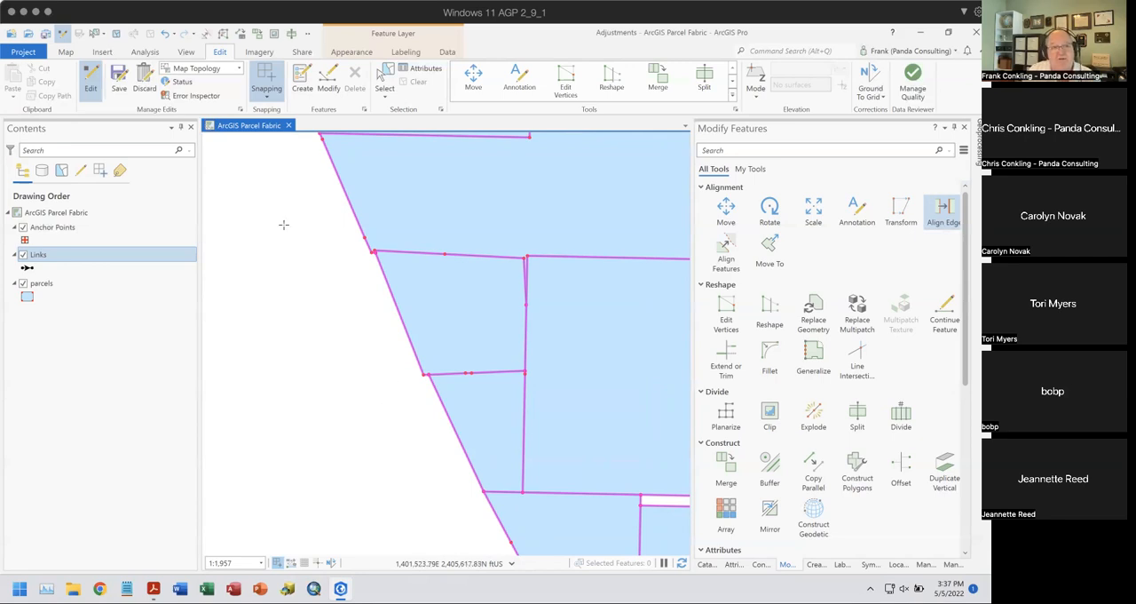
- Turn off topological editing by changing the editing topology to No Topology
left_click(238, 69)
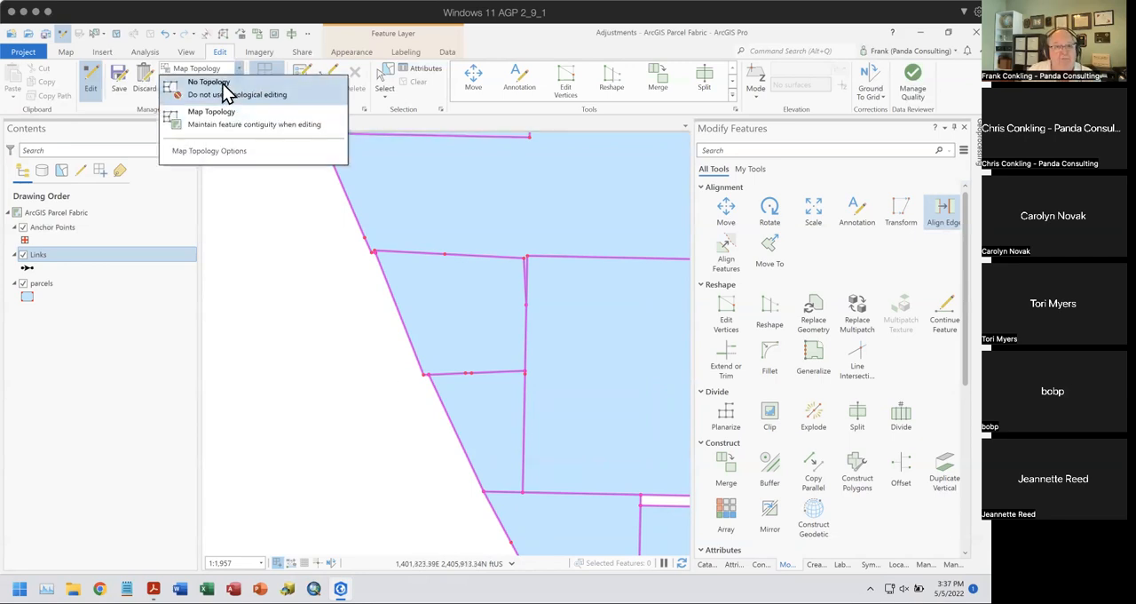
left_click(229, 82)
left_click(583, 332)
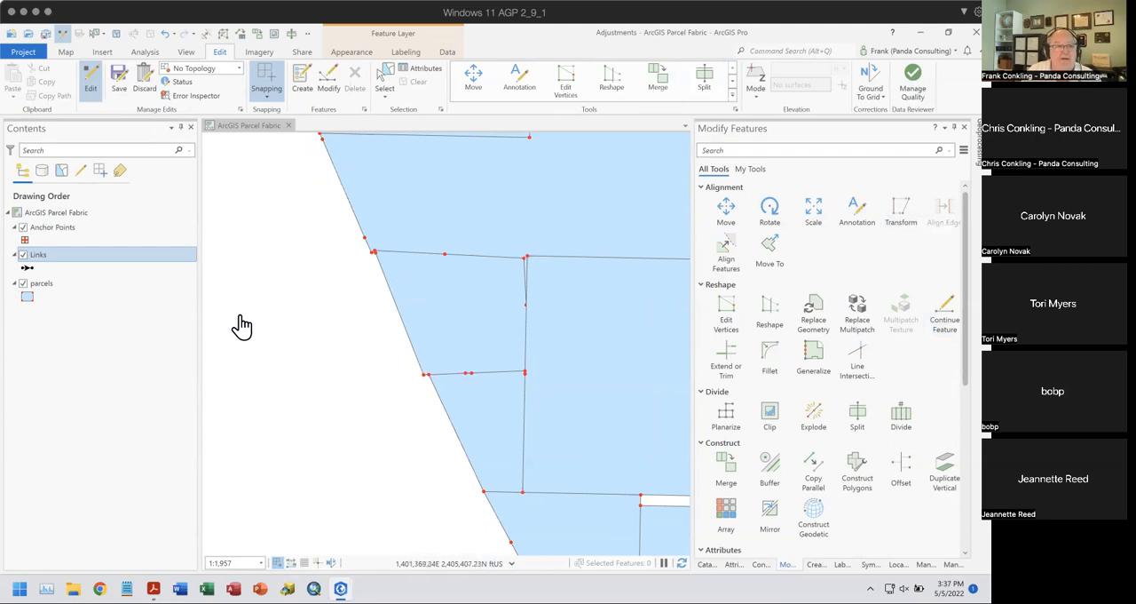
- Show the Align Features Tool page of the Adjustment Tools PDF in Adobe Acrobat Reader and return to ArcGIS Pro
left_click(150, 585)
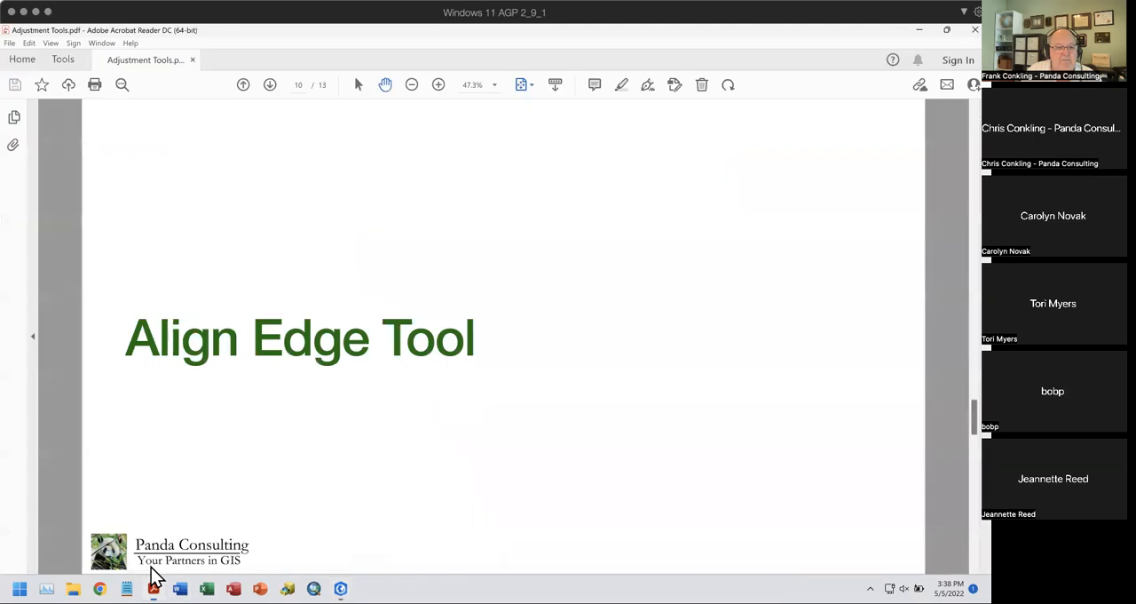
key("Right")
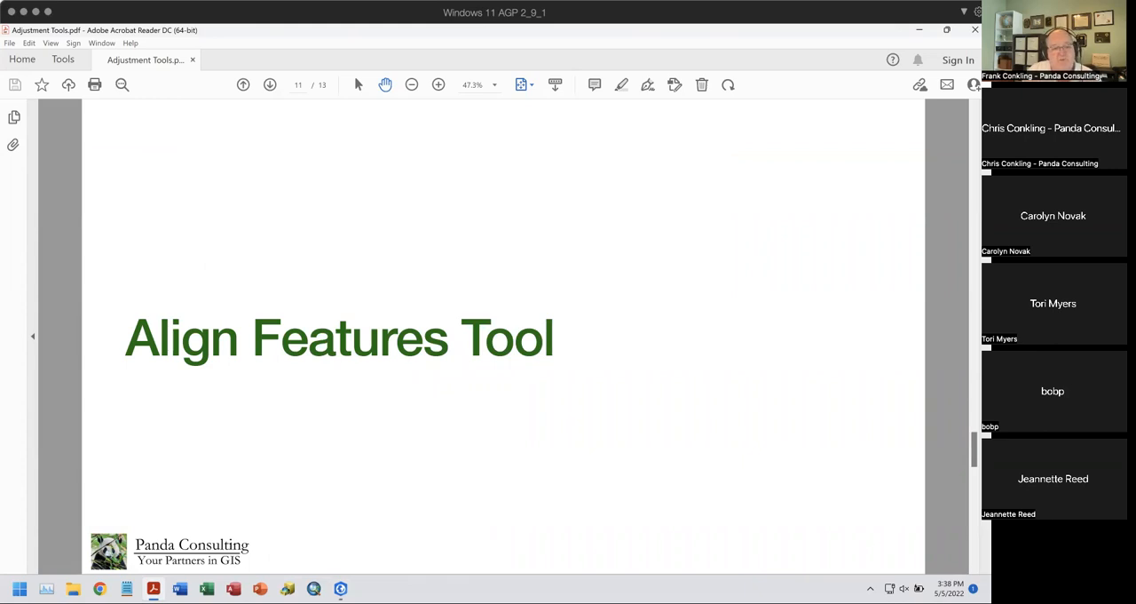
left_click(340, 585)
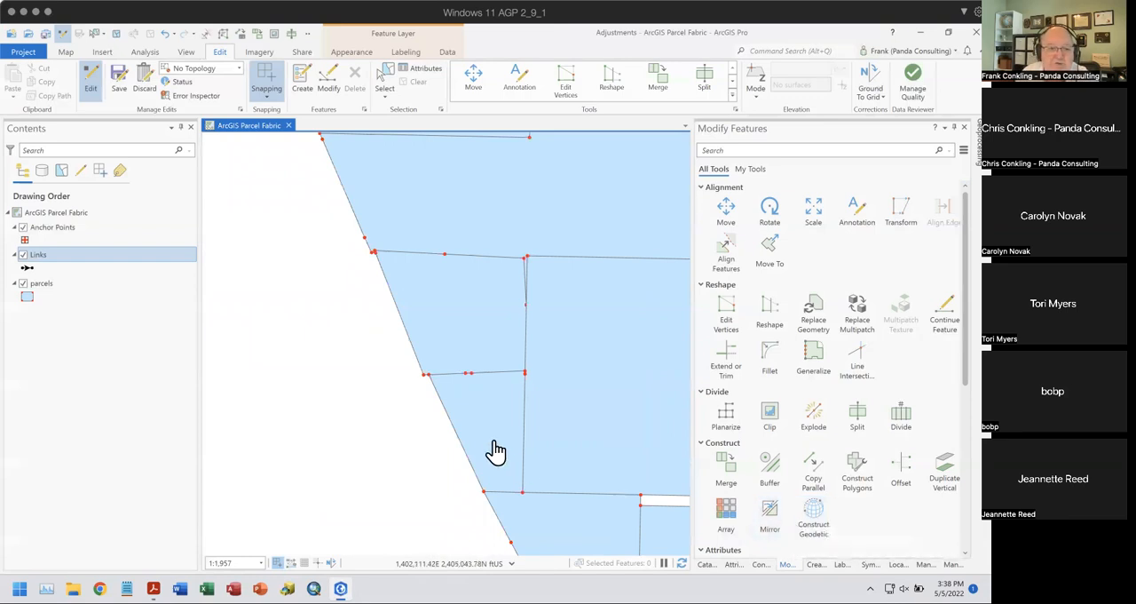
- Use Align Features with a 10 ft tolerance to fit the parcels to a path along the distorted parcel's east, north and west edges
scroll(433, 407, "up", 2)
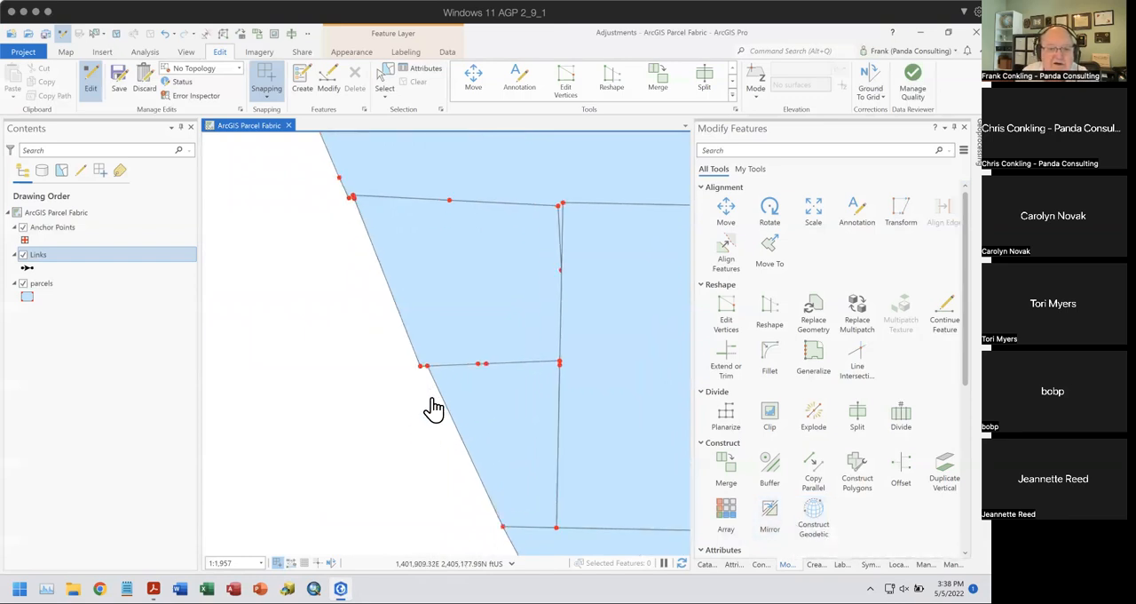
scroll(432, 406, "up", 1)
left_click_drag(409, 432, 405, 482)
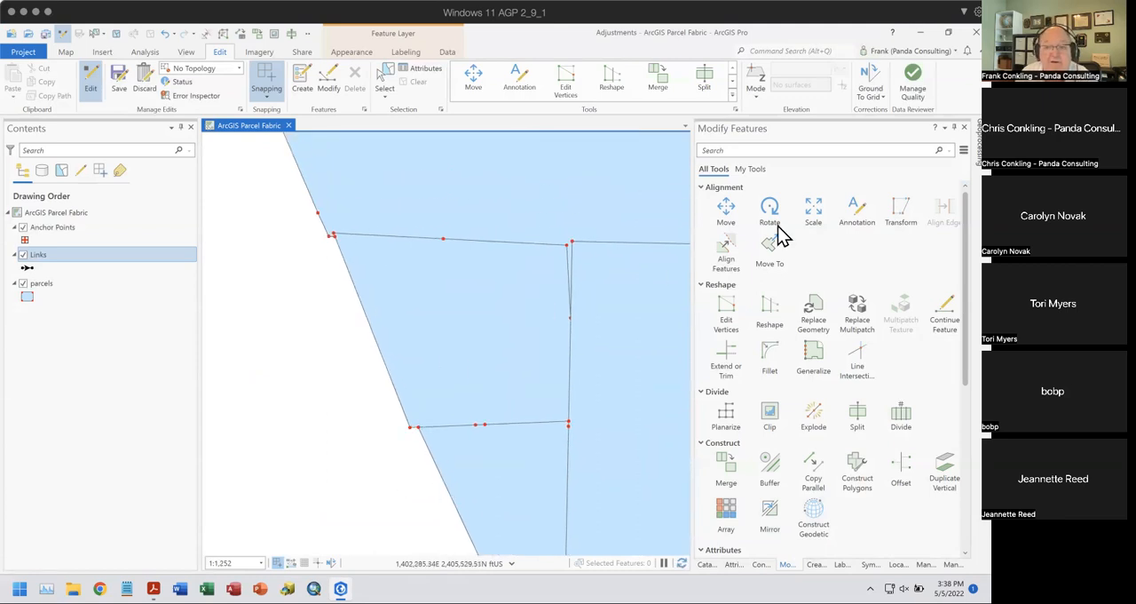
left_click(728, 252)
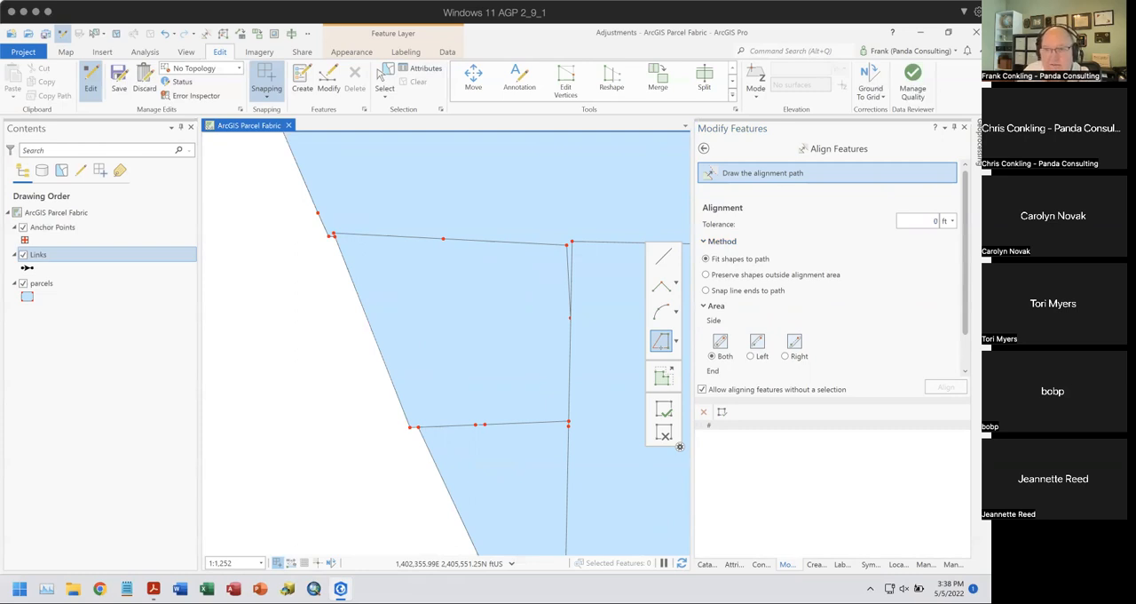
left_click(934, 220)
type("1")
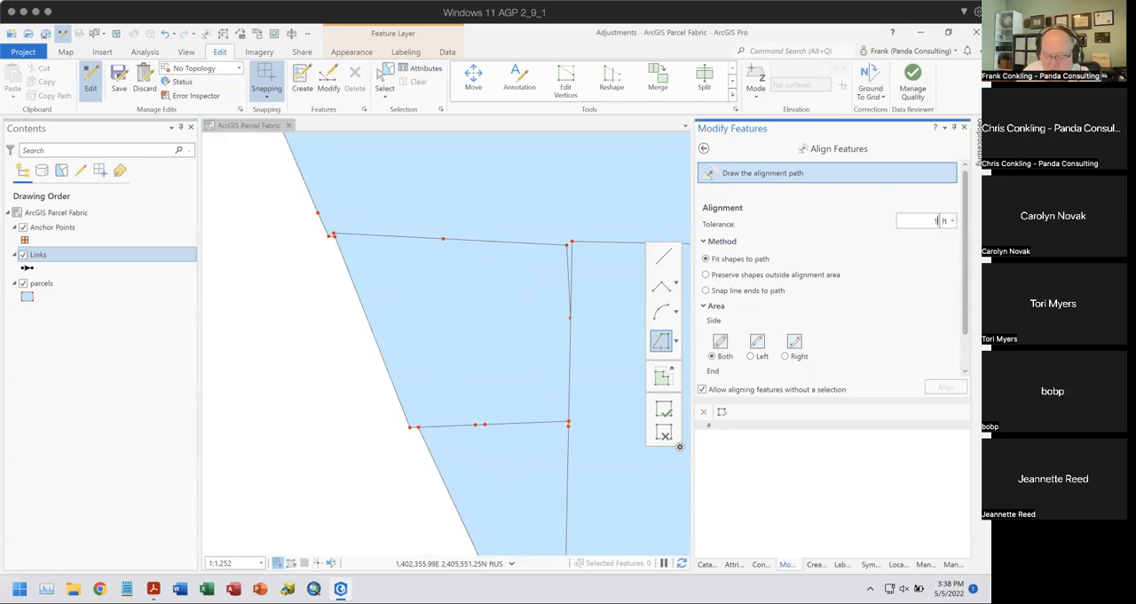
left_click(662, 260)
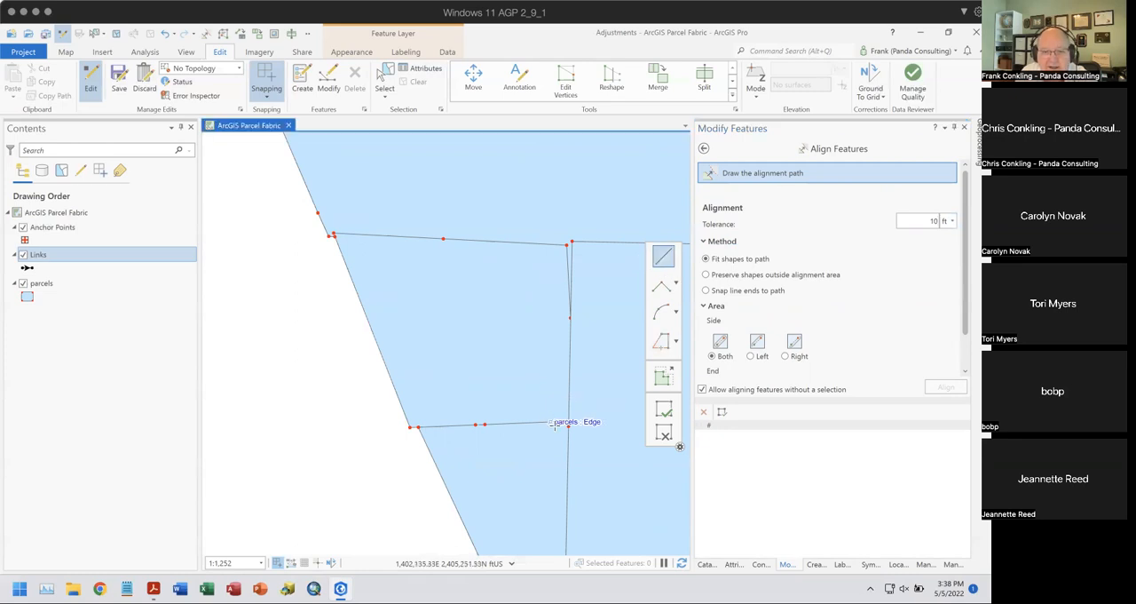
left_click(568, 423)
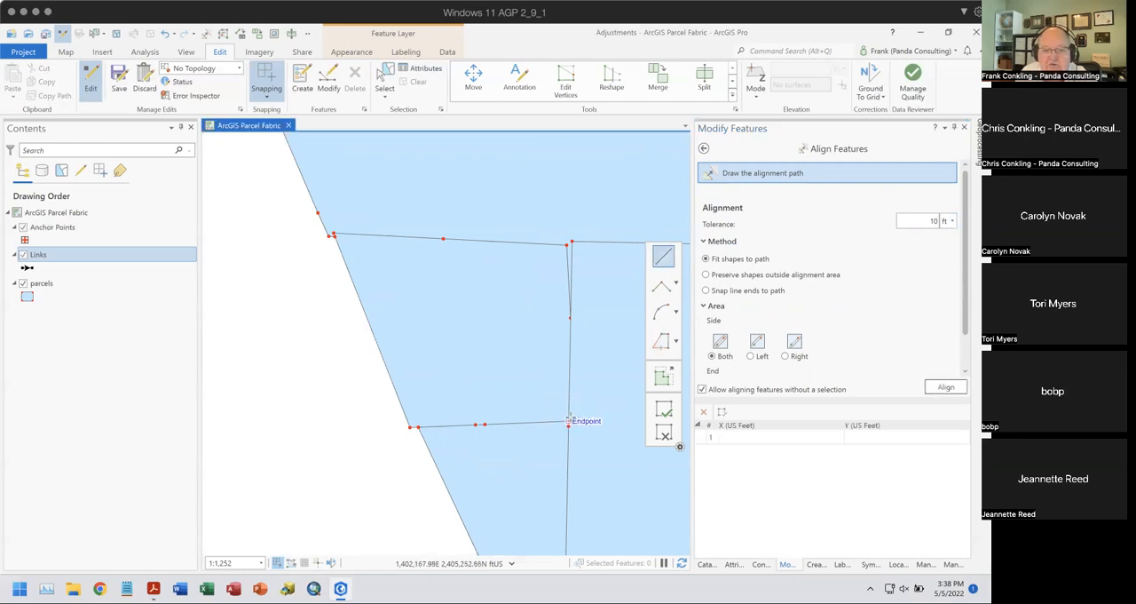
left_click(568, 242)
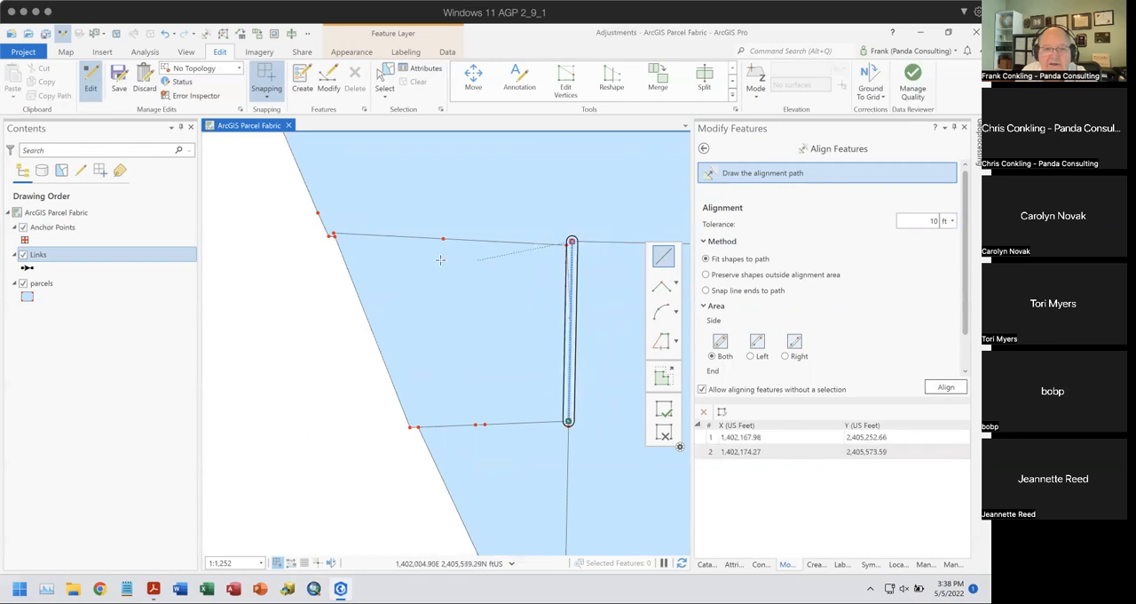
left_click(328, 237)
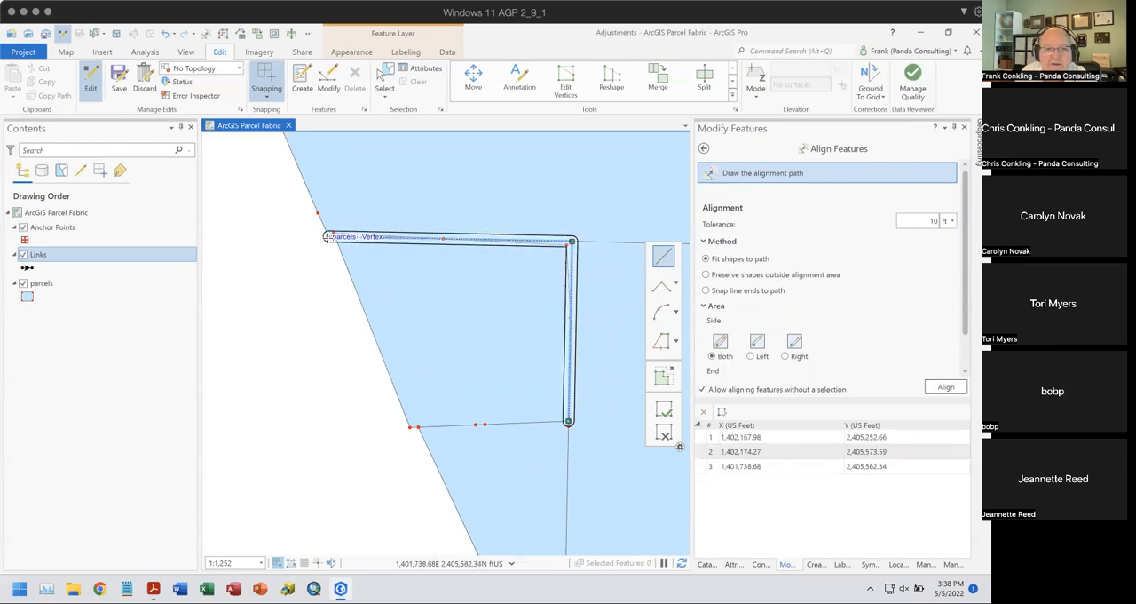
left_click(410, 428)
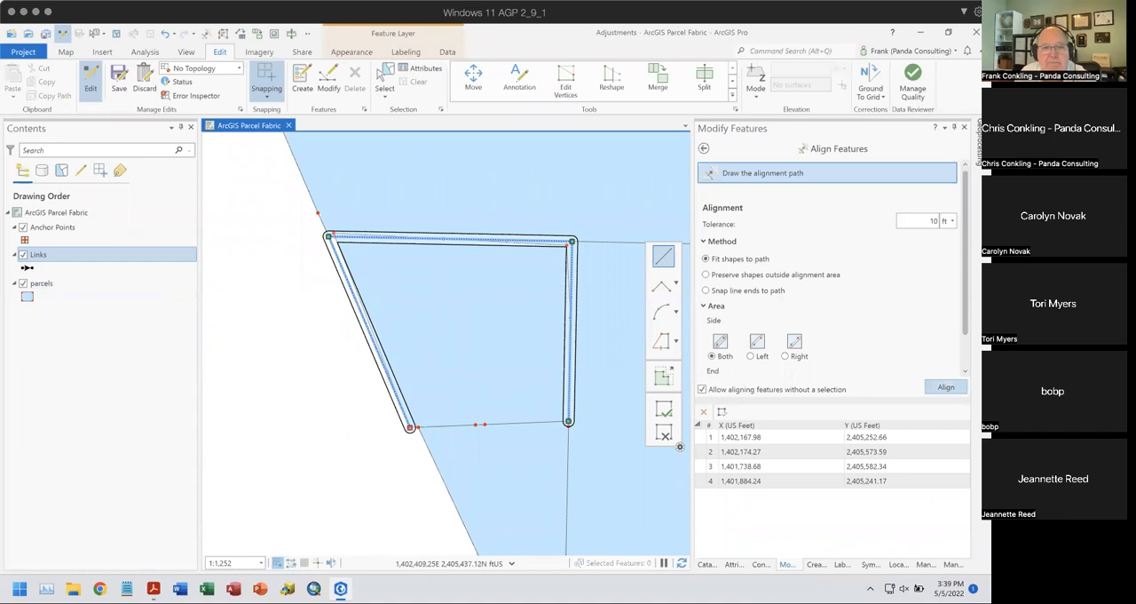
left_click(941, 388)
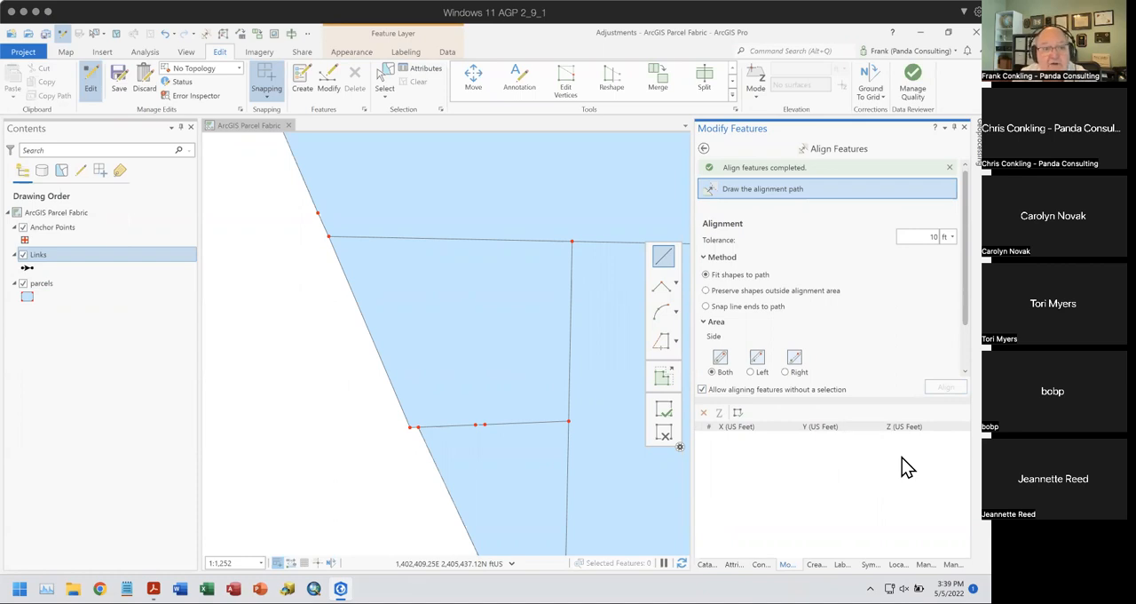
- Undo and redo the Align Features edit twice to compare the parcel boundaries before and after alignment
left_click(164, 36)
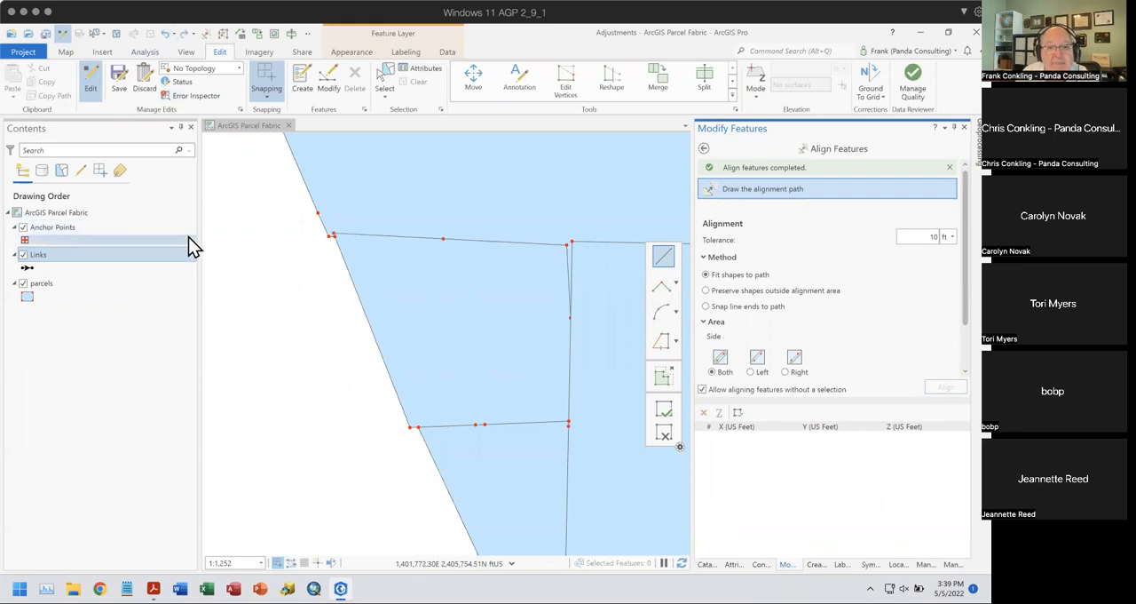
left_click(182, 36)
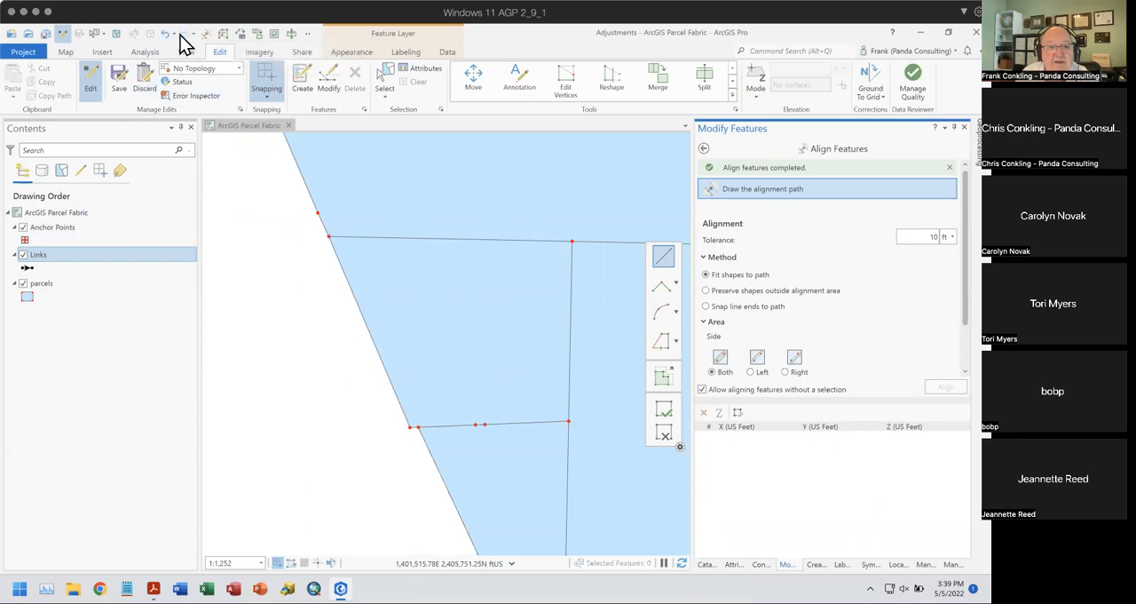
left_click(164, 35)
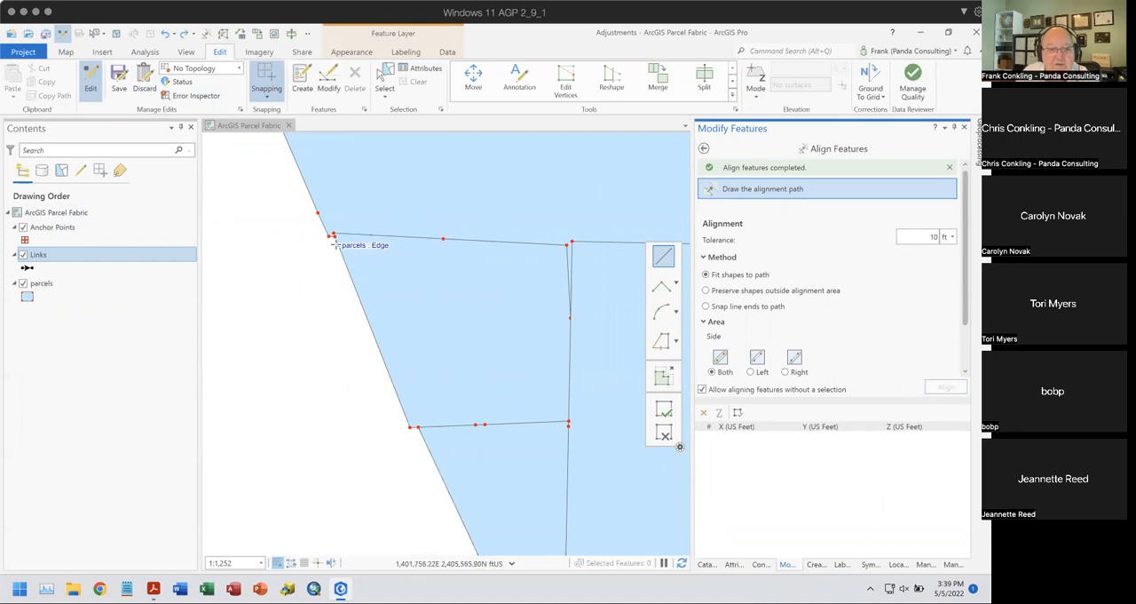
left_click(183, 34)
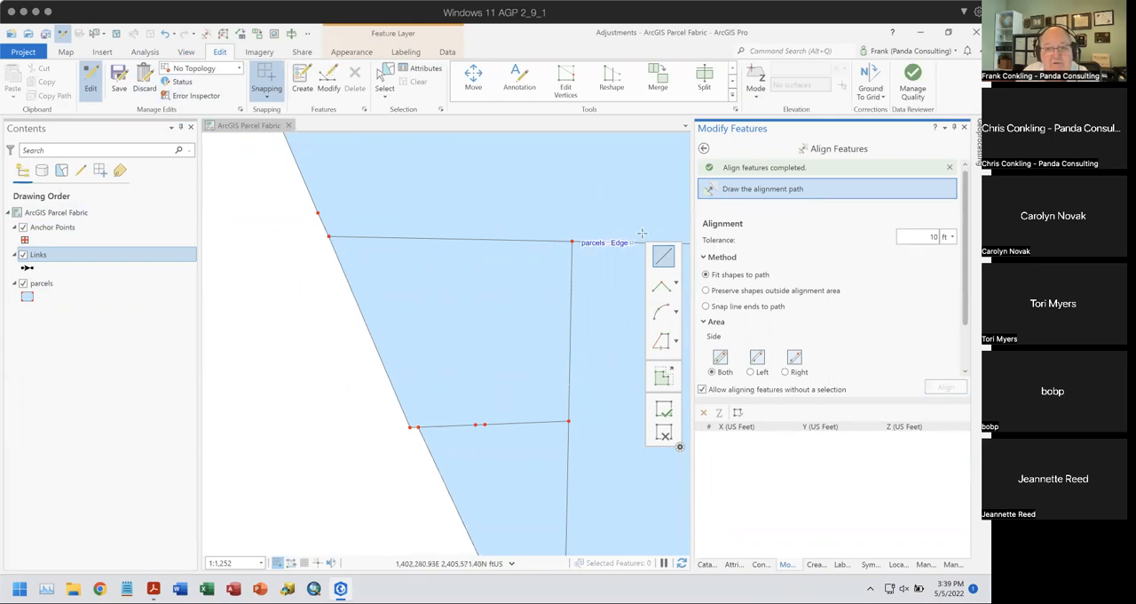
- Align the parcels with a 15 ft tolerance along the distorted parcel's south edge and the southern neighbour's west boundary
left_click(661, 258)
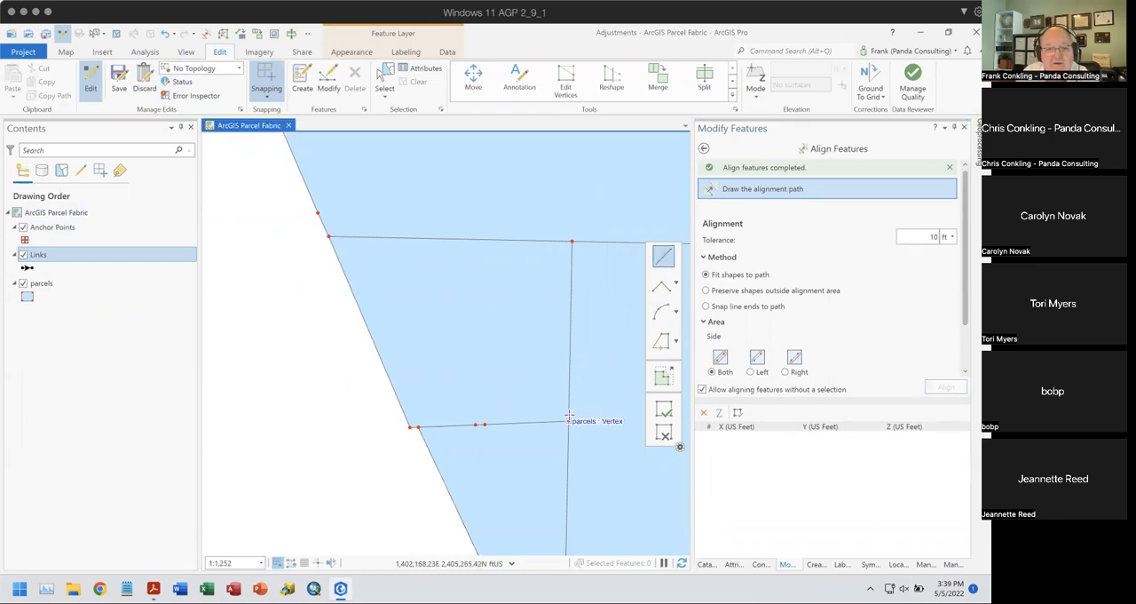
left_click(568, 419)
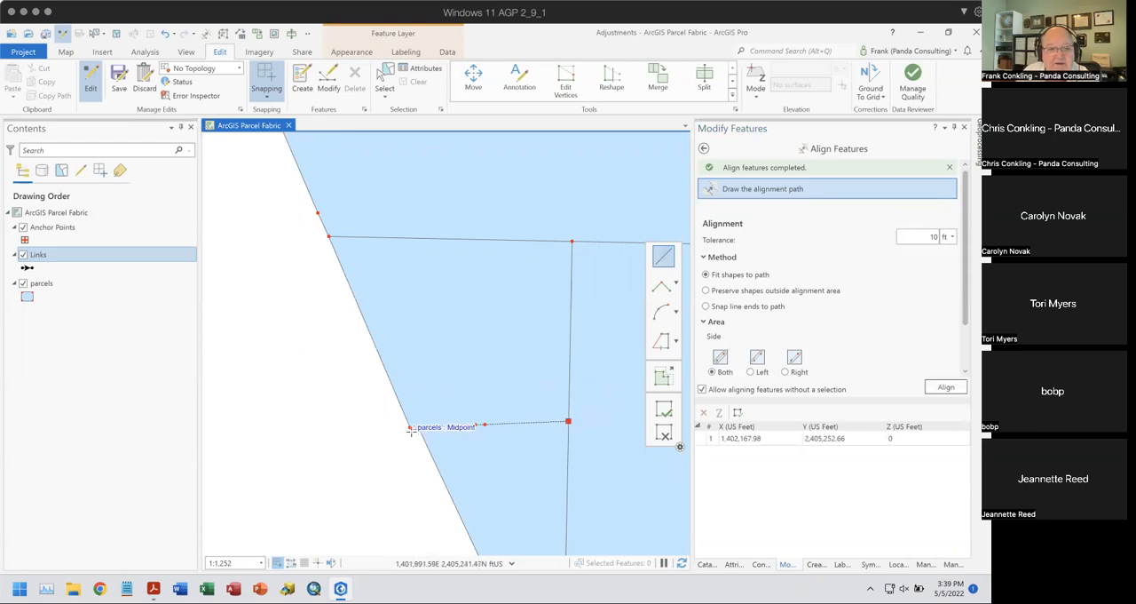
left_click(410, 430)
left_click_drag(444, 424, 424, 258)
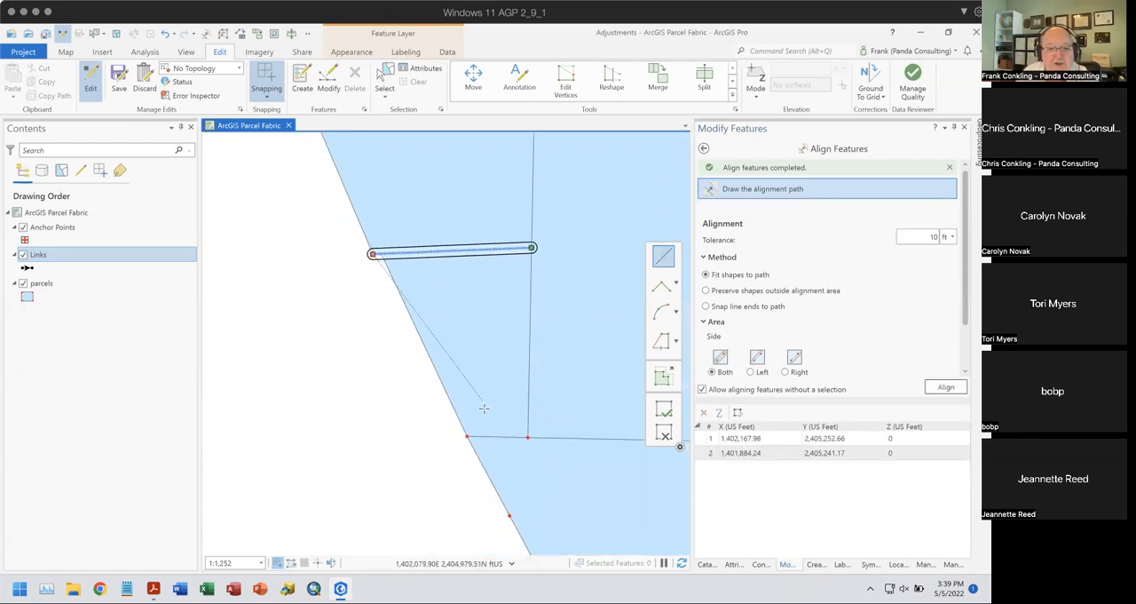
left_click(469, 434)
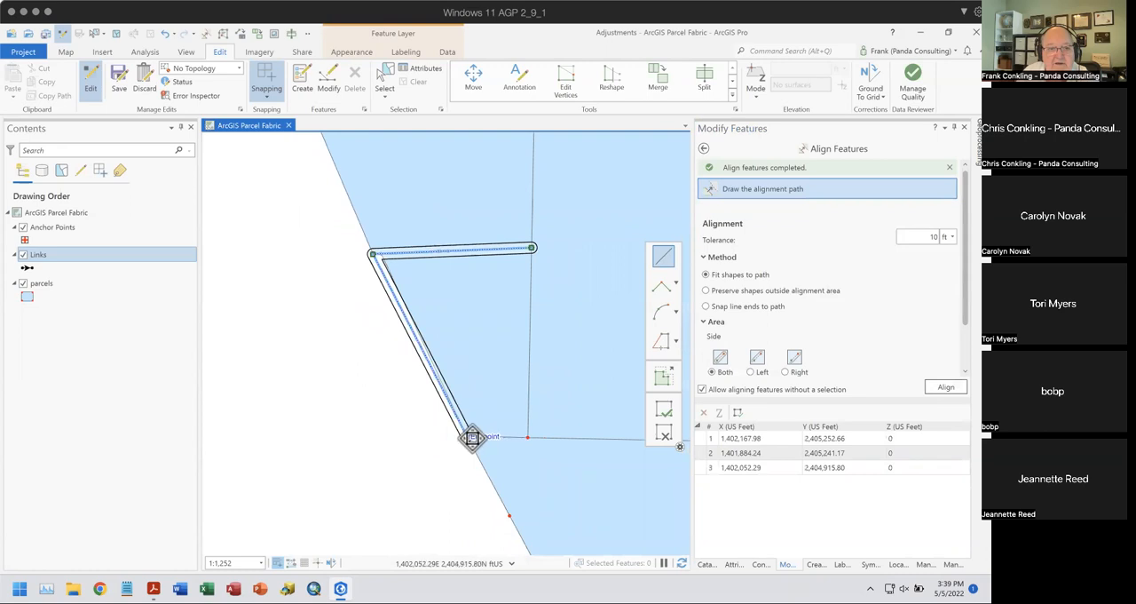
scroll(382, 271, "up", 4)
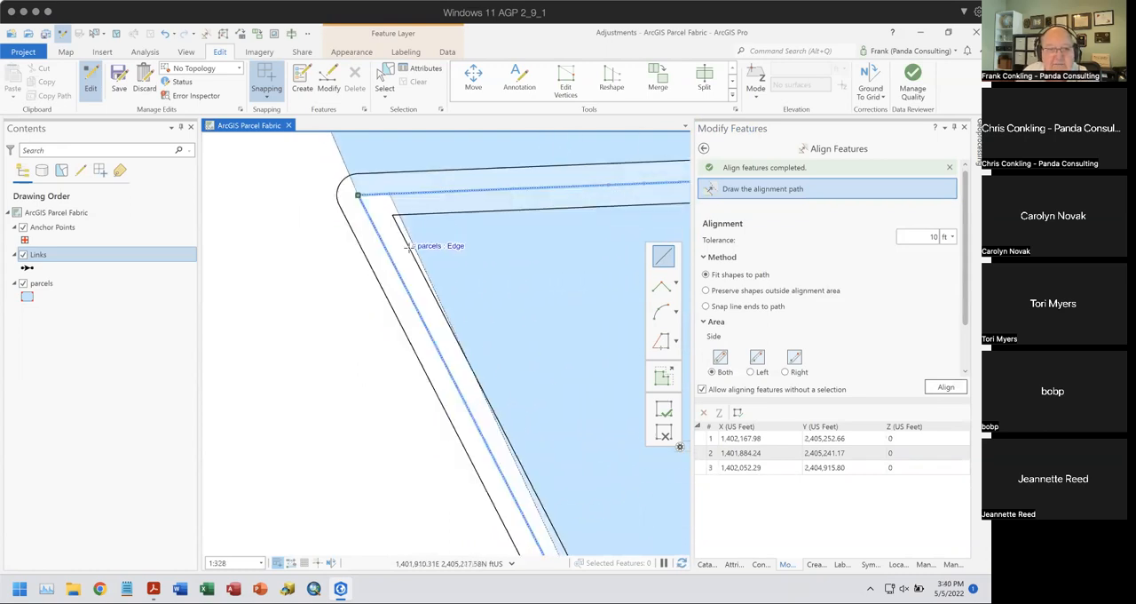
left_click(923, 236)
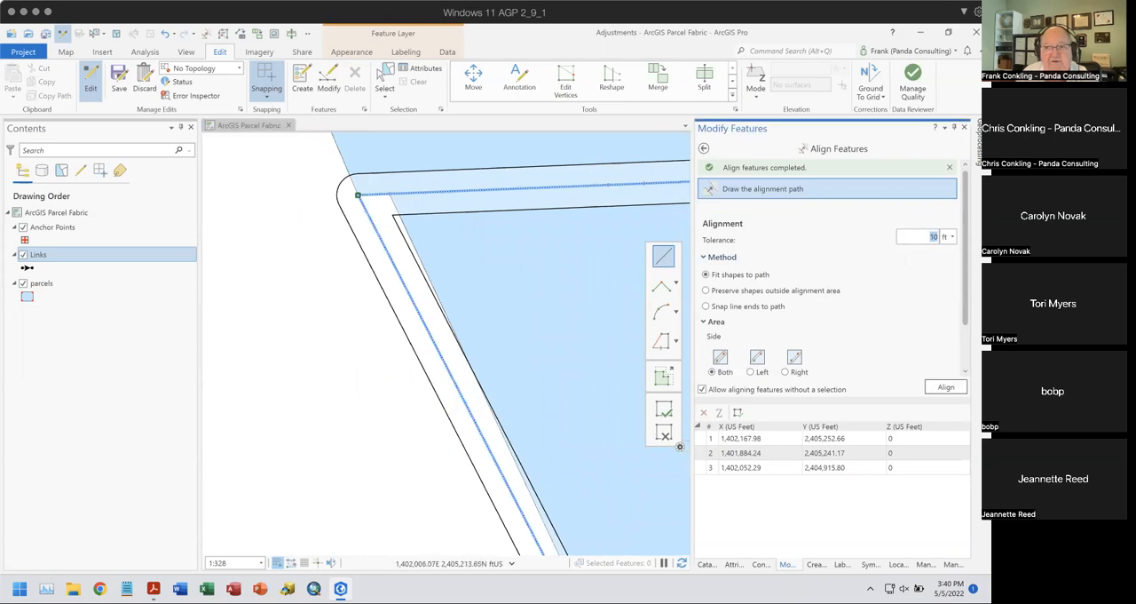
type("15")
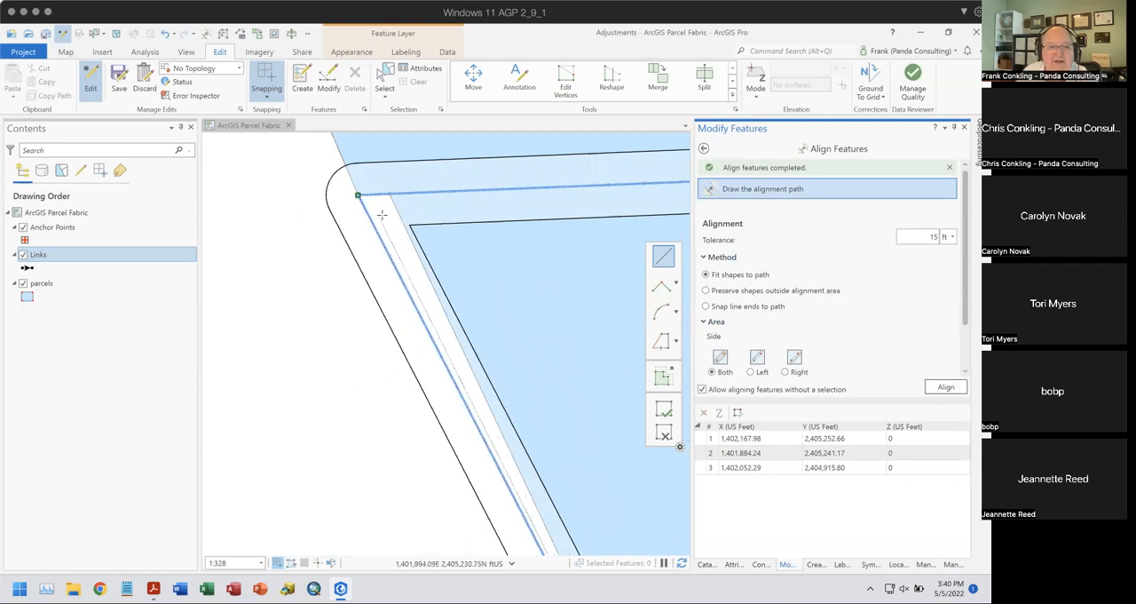
scroll(539, 275, "down", 3)
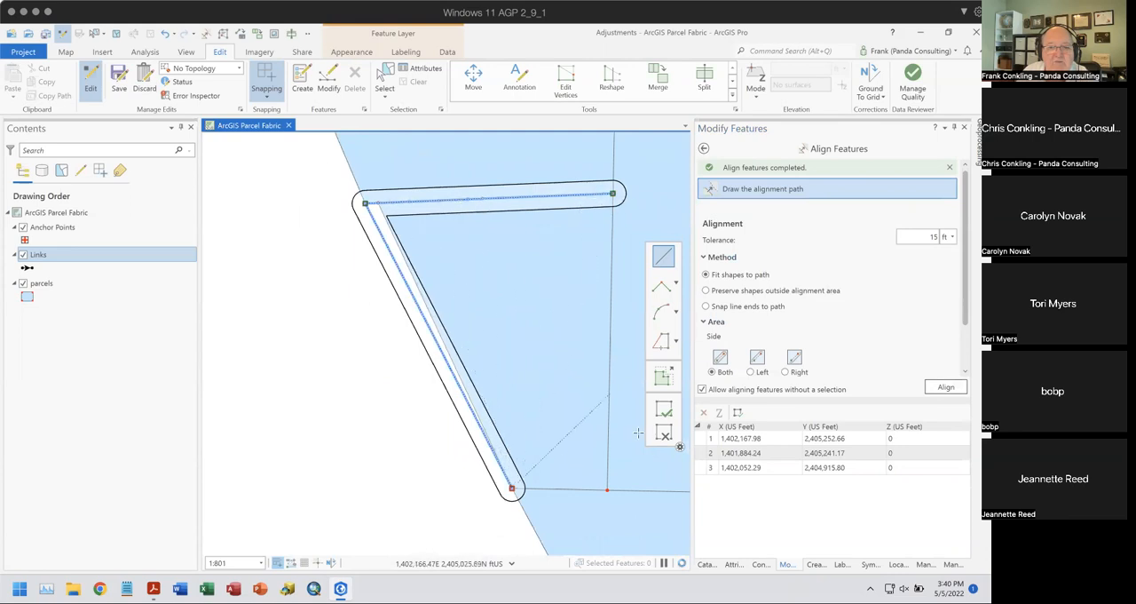
left_click(945, 387)
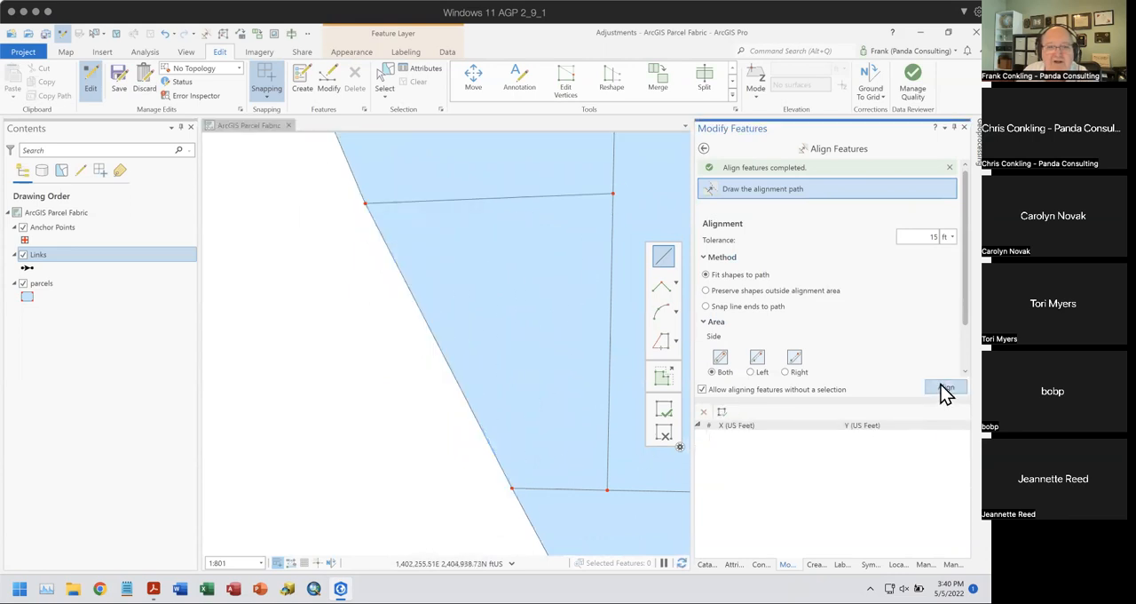
- Align the west boundaries to one straight path from the southern neighbour's southwest corner to the distorted parcel's northwest corner
scroll(581, 368, "down", 4)
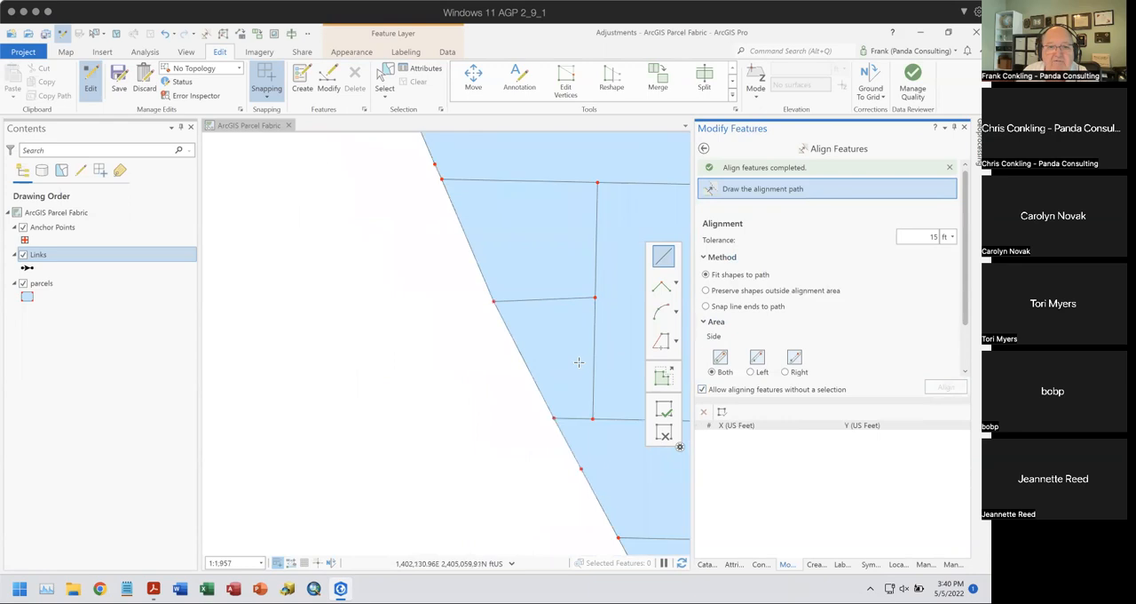
left_click_drag(574, 356, 552, 395)
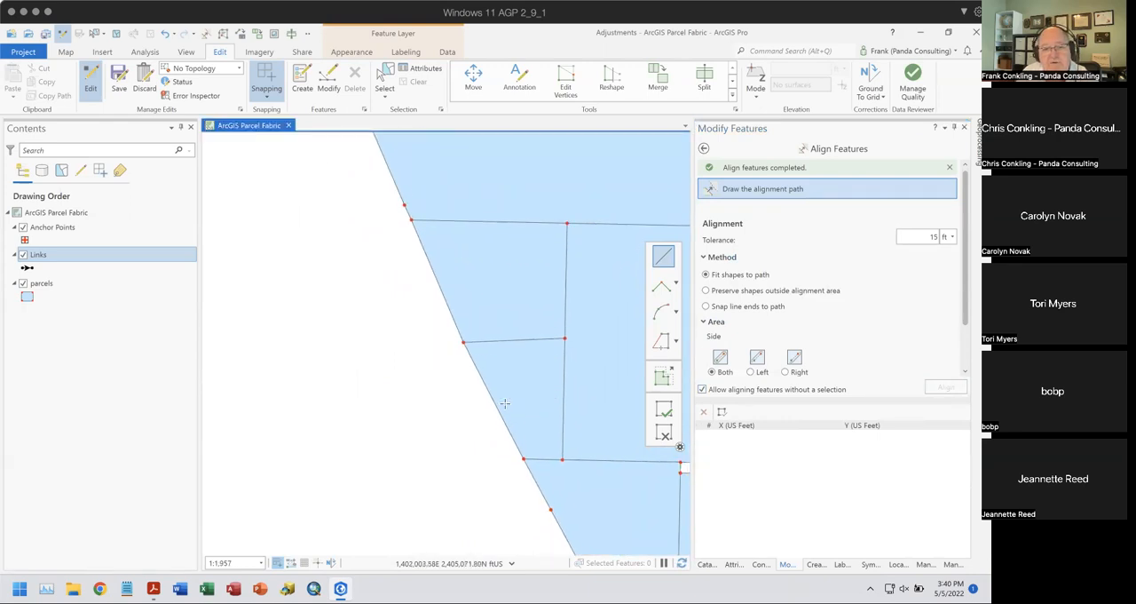
left_click(663, 258)
left_click(524, 458)
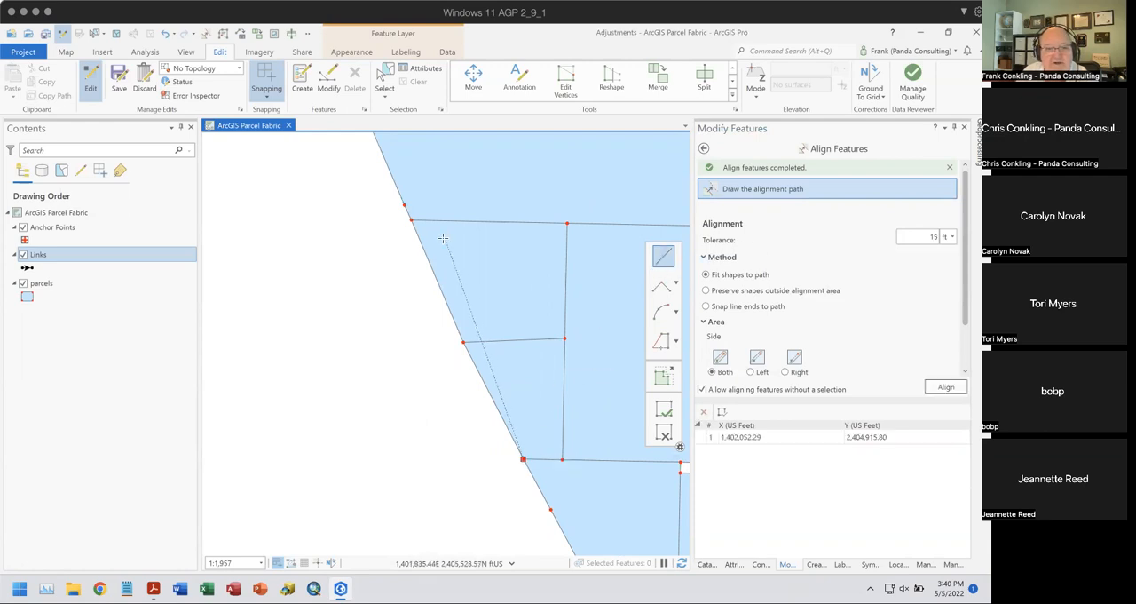
double_click(408, 222)
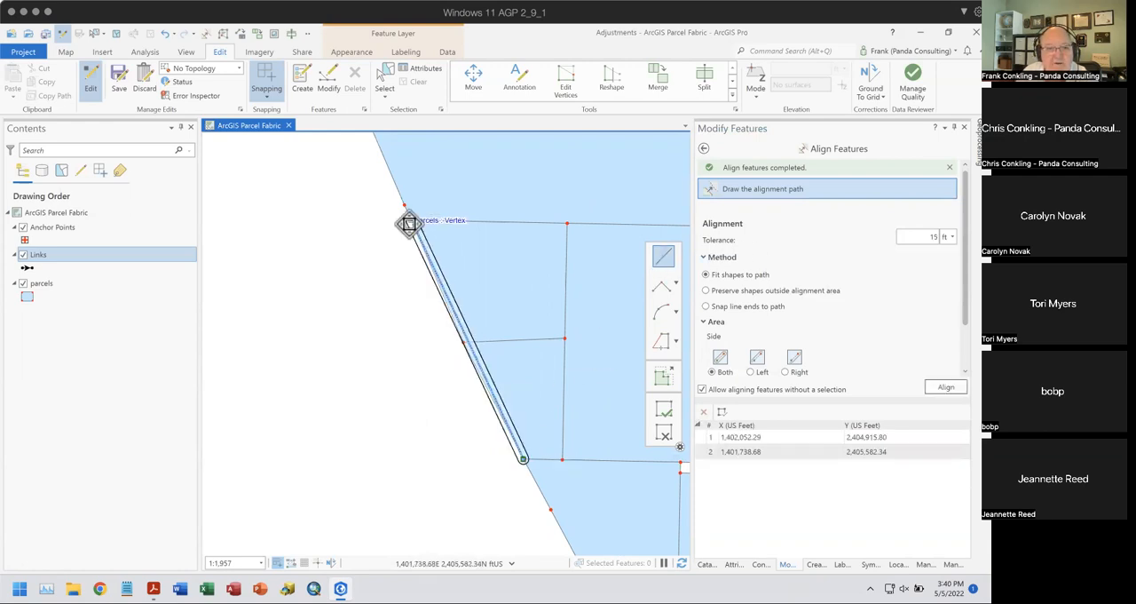
left_click(943, 388)
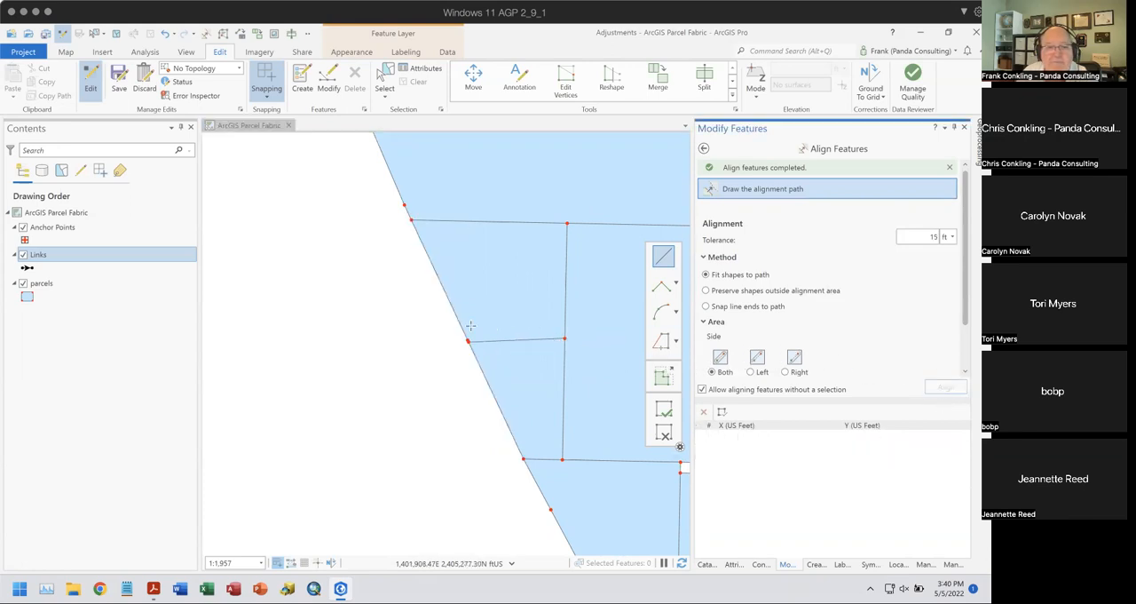
- Align the parcels with a 15 ft tolerance along the distorted parcel's south, west and north edges
left_click(560, 340)
double_click(467, 340)
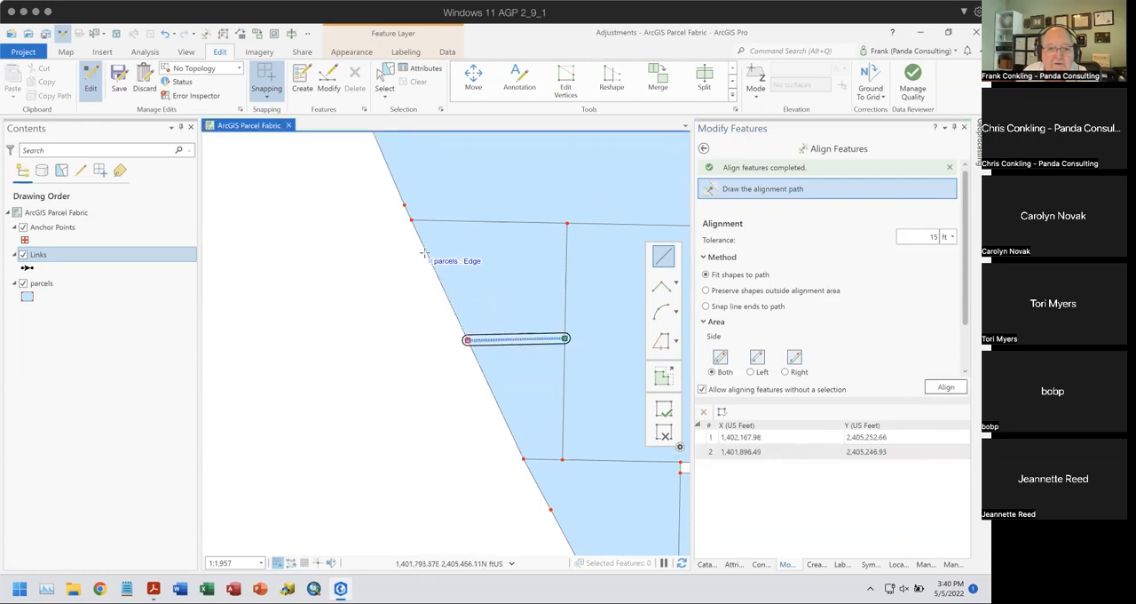
left_click(411, 220)
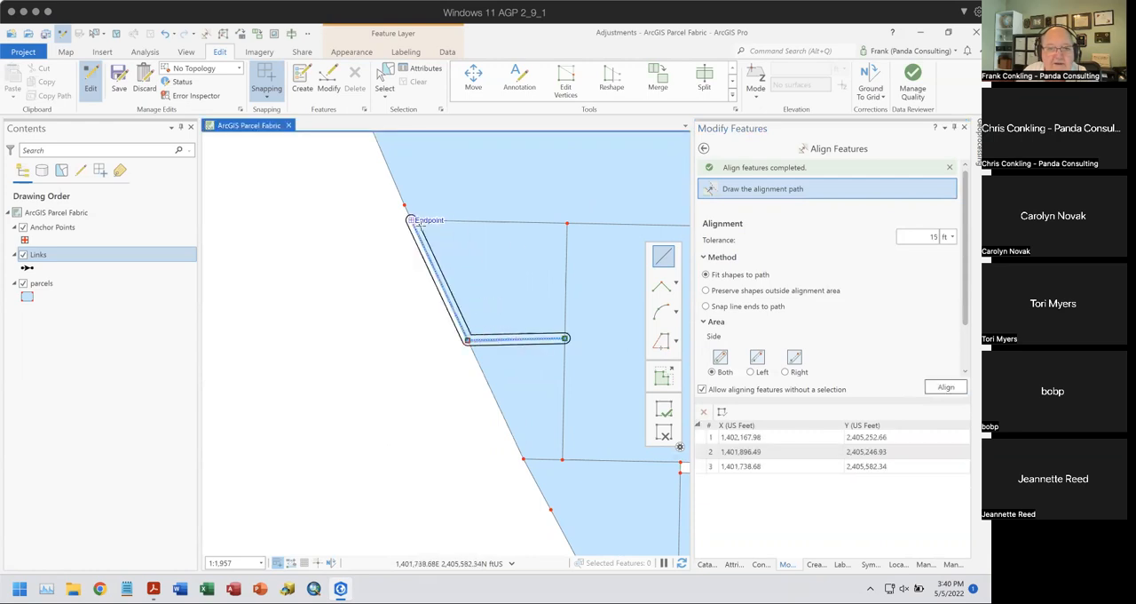
double_click(566, 223)
left_click(946, 389)
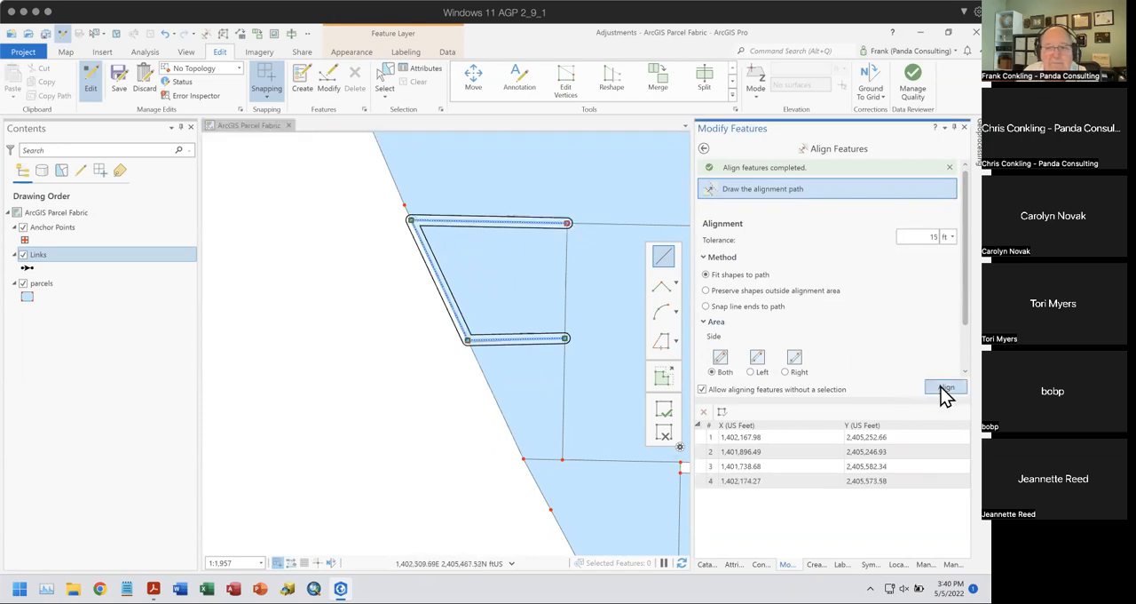
- Align the parcels to a path along the distorted parcel's south edge and down the southern neighbour's west boundary to its southwest corner
left_click(564, 338)
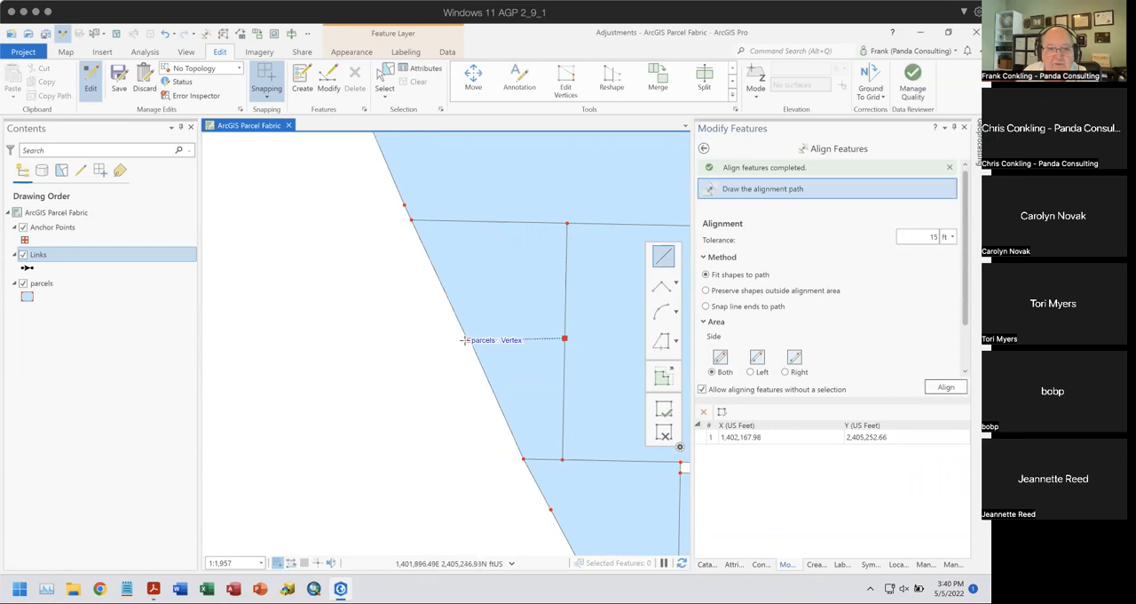
left_click(468, 339)
left_click(524, 459)
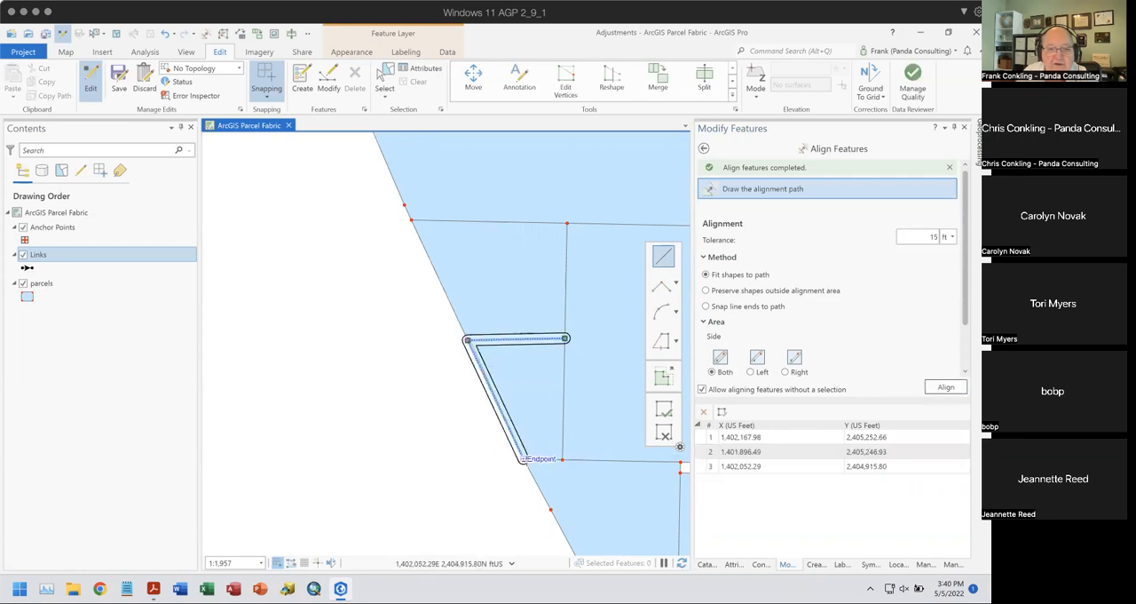
left_click(939, 388)
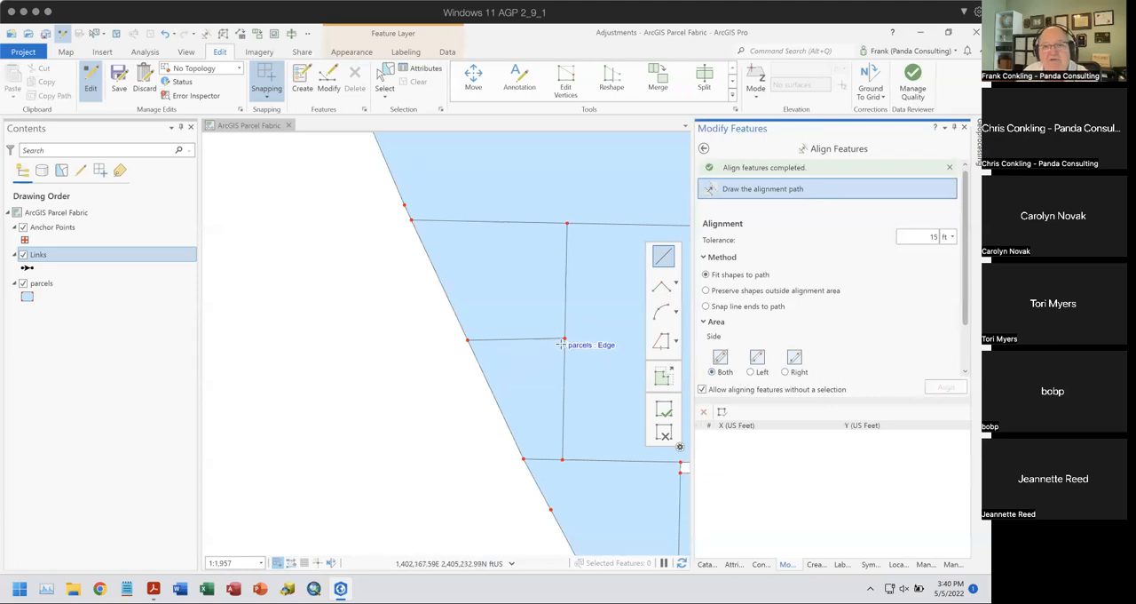
- Fit the densified parcel corner on the south side of the street intersection to an arc alignment path between the curve's end vertices
scroll(574, 351, "down", 3)
left_click_drag(472, 371, 427, 371)
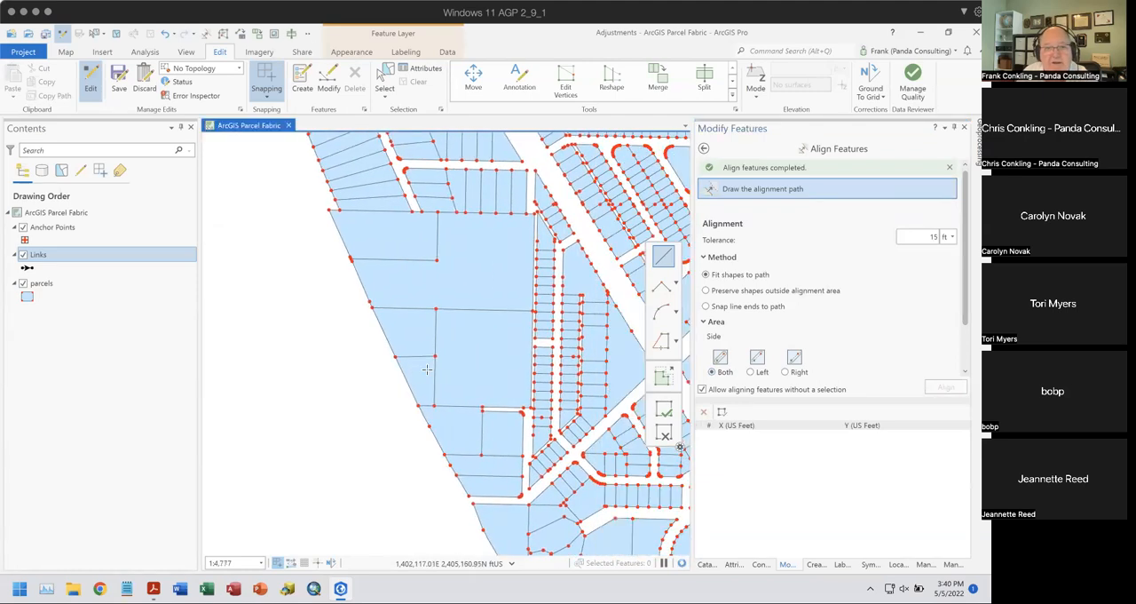
left_click_drag(409, 209, 462, 347)
scroll(461, 347, "up", 5)
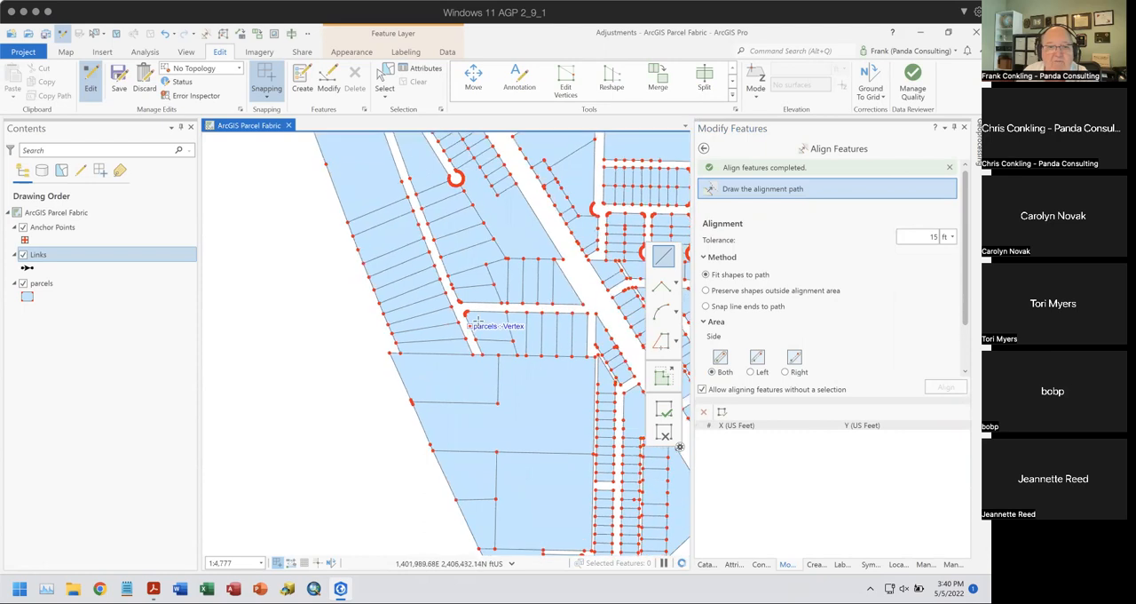
scroll(463, 307, "up", 3)
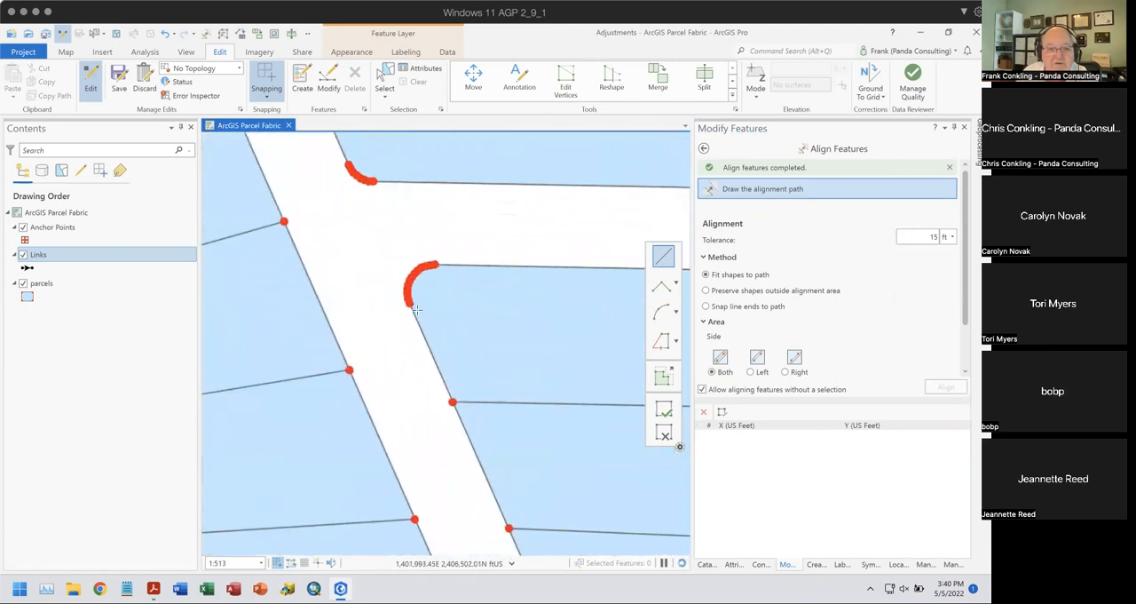
left_click_drag(445, 317, 500, 338)
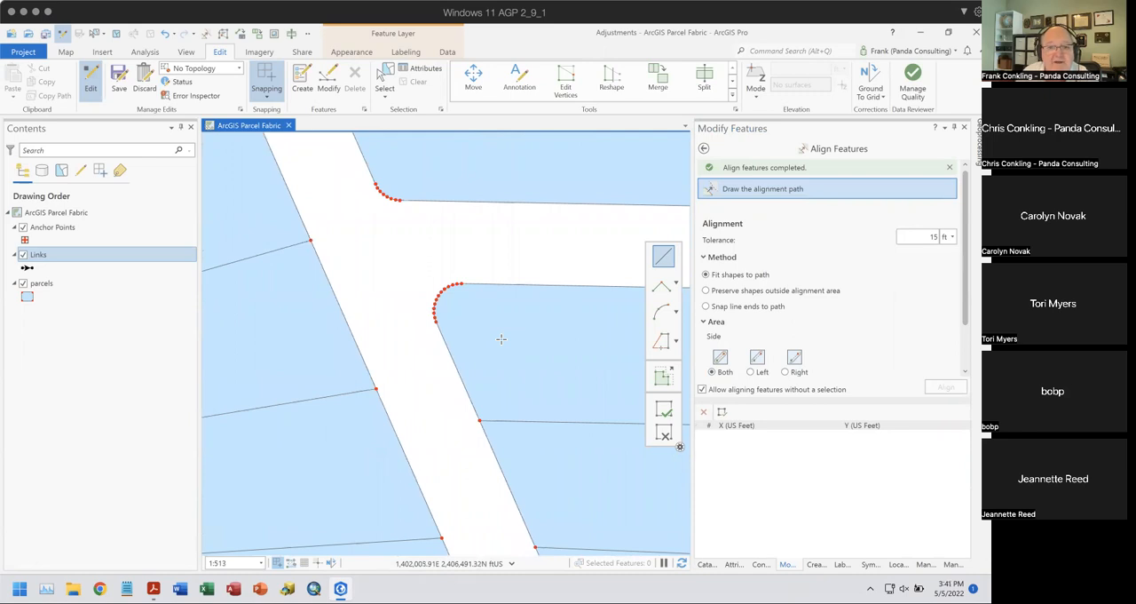
left_click(678, 318)
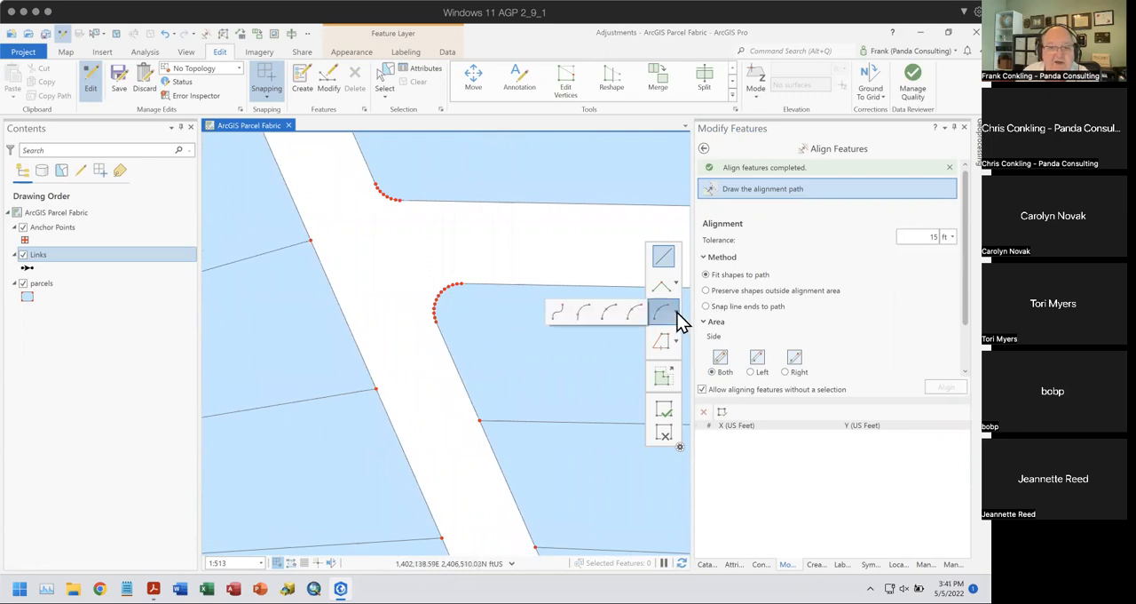
left_click(609, 313)
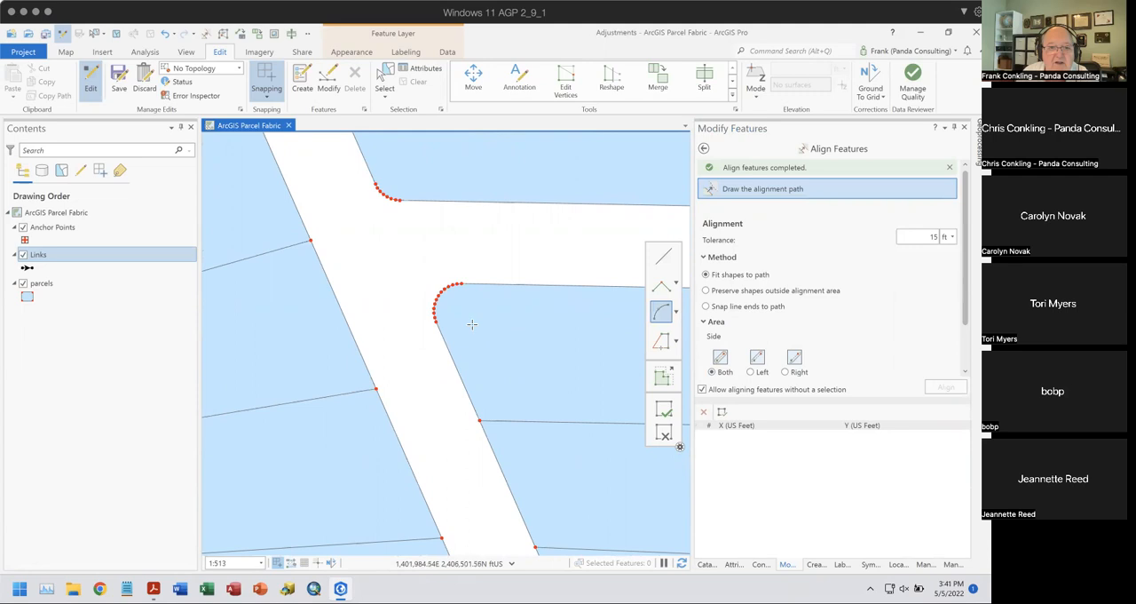
left_click(436, 321)
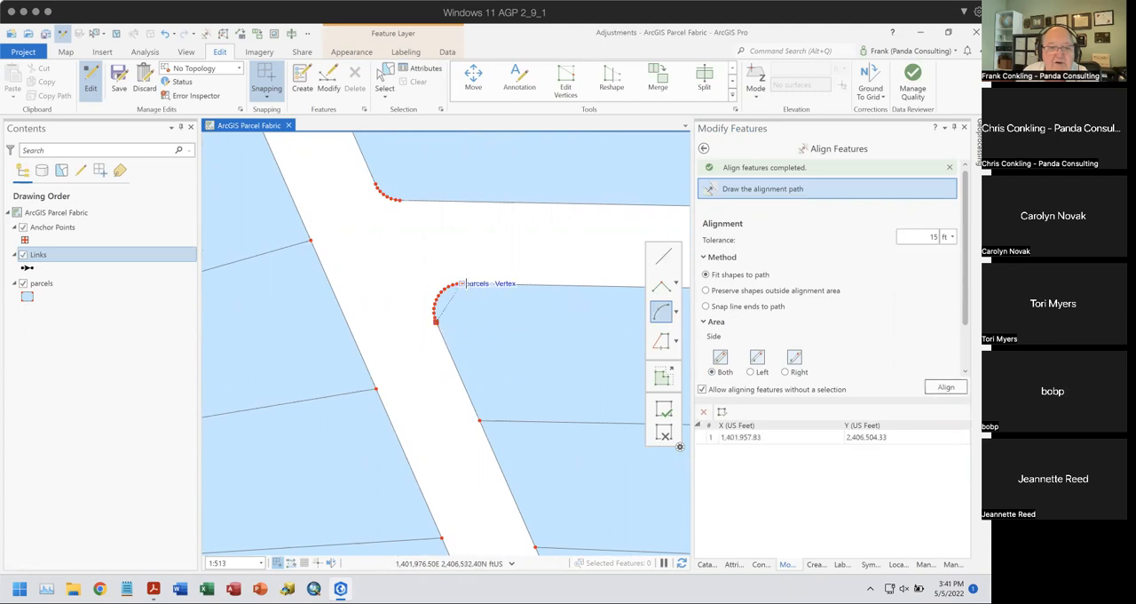
left_click(460, 283)
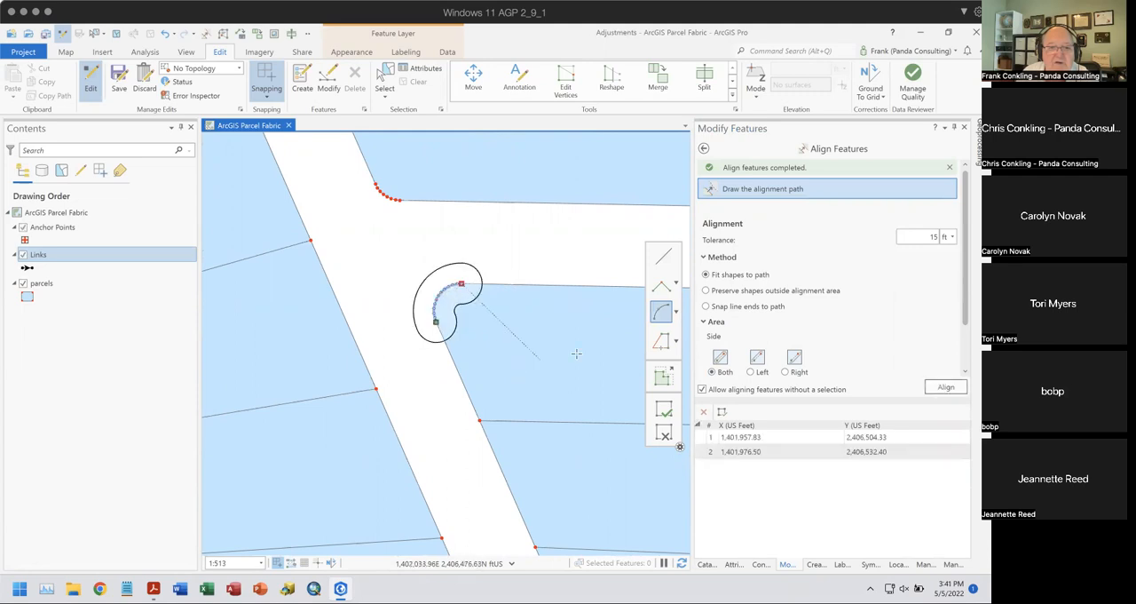
left_click(946, 387)
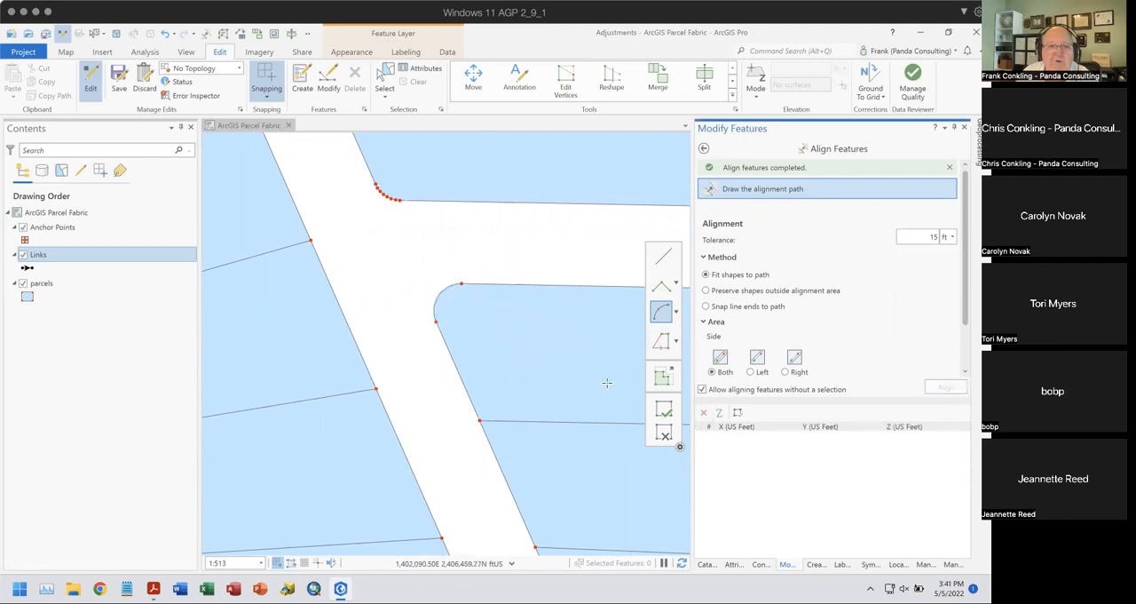
- Align the densified curve at the intersection's north parcel corner to an arc path with the 15 ft tolerance
left_click_drag(493, 307, 544, 390)
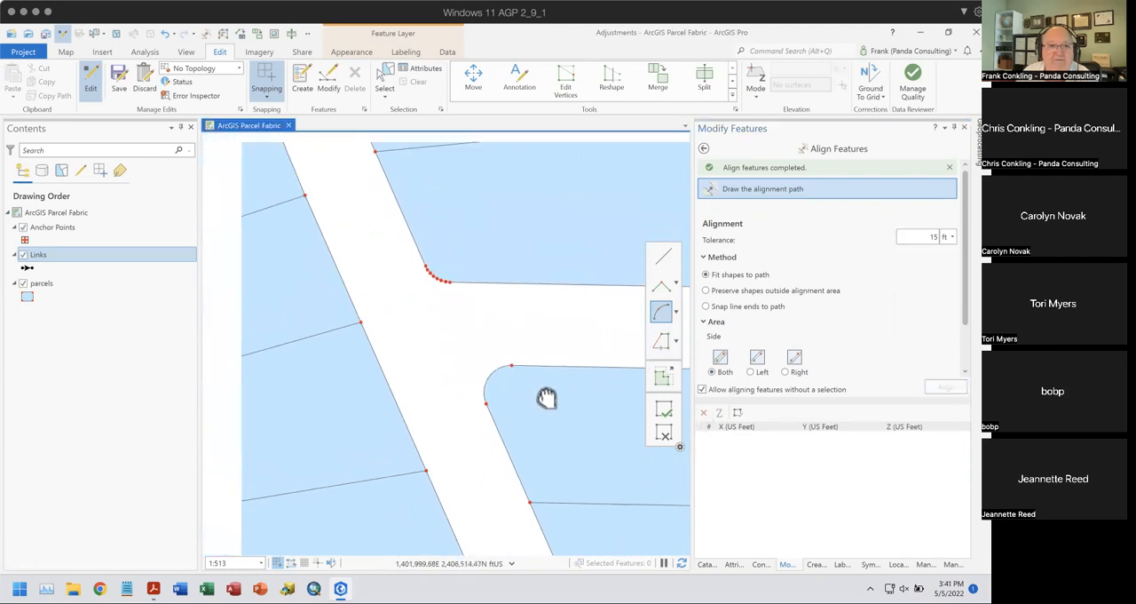
left_click(454, 284)
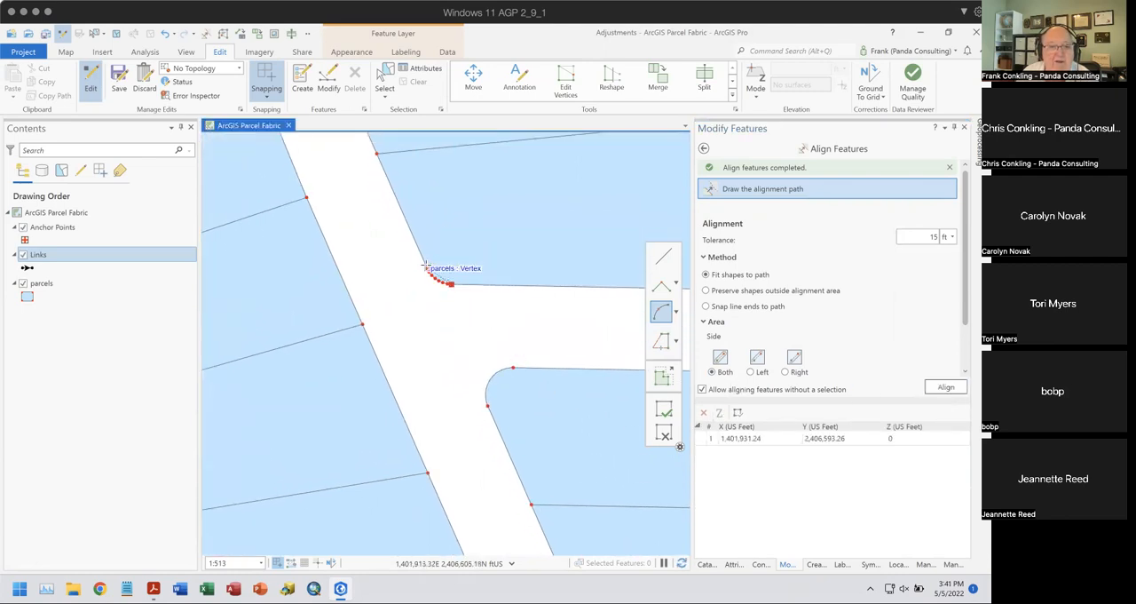
double_click(427, 271)
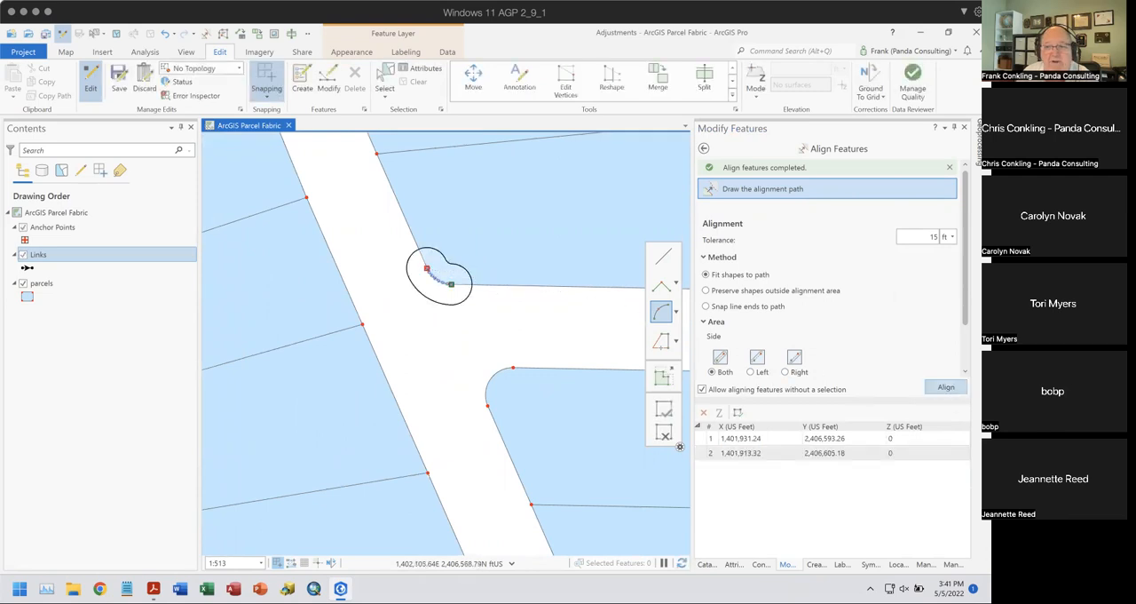
left_click(946, 387)
- Set the alignment tolerance to 5 ft and fit the cul-de-sac parcel edges to one arc around the bulb
scroll(536, 317, "down", 4)
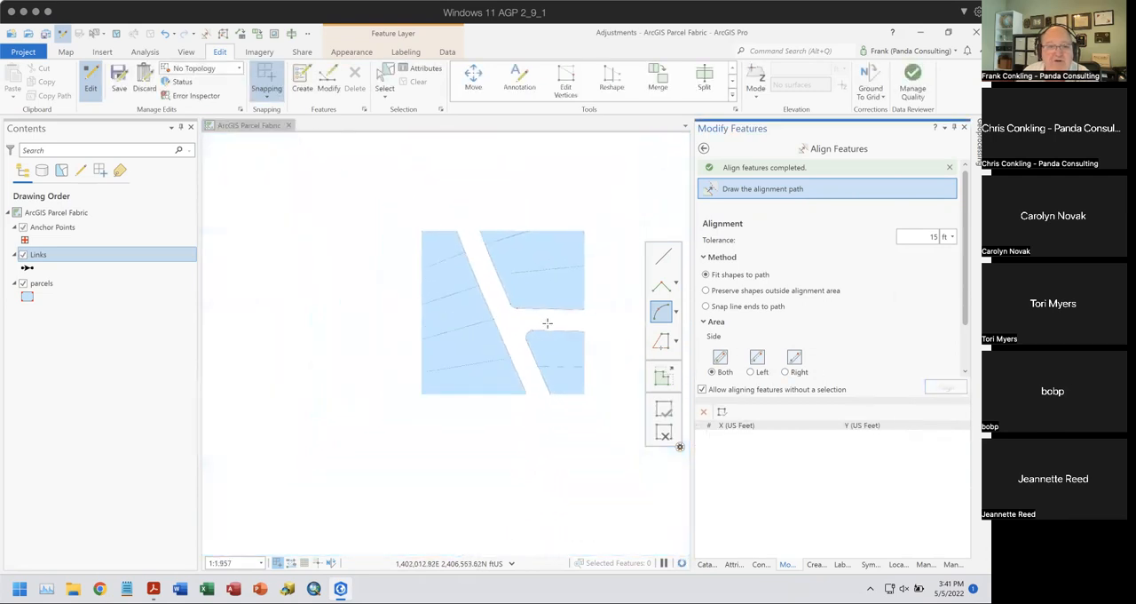
left_click_drag(540, 325, 393, 418)
left_click_drag(408, 190, 528, 410)
scroll(477, 309, "up", 1)
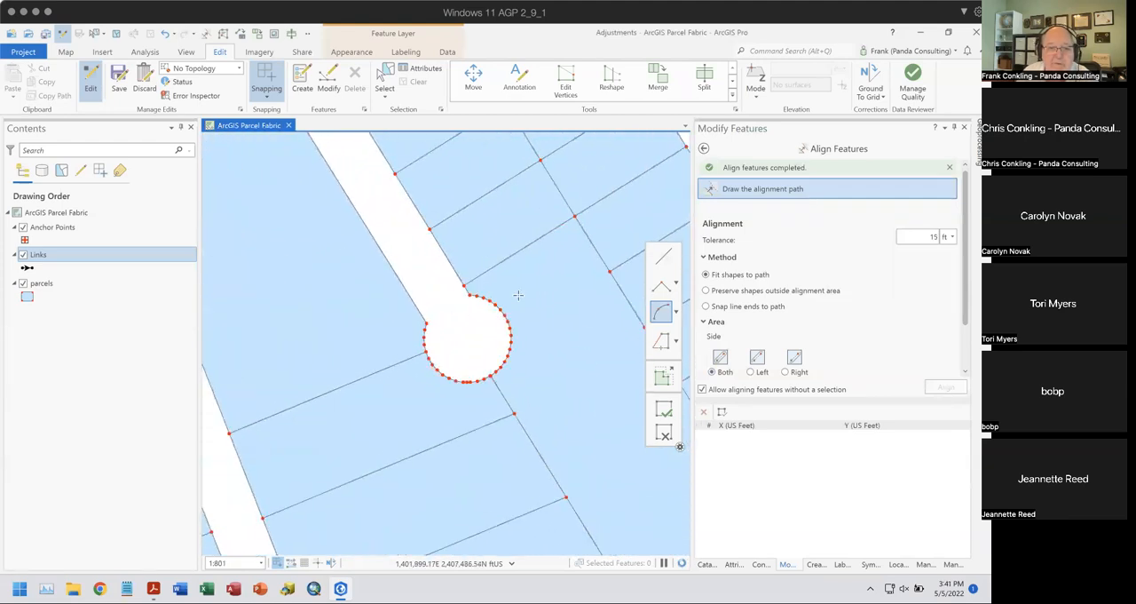
left_click(926, 235)
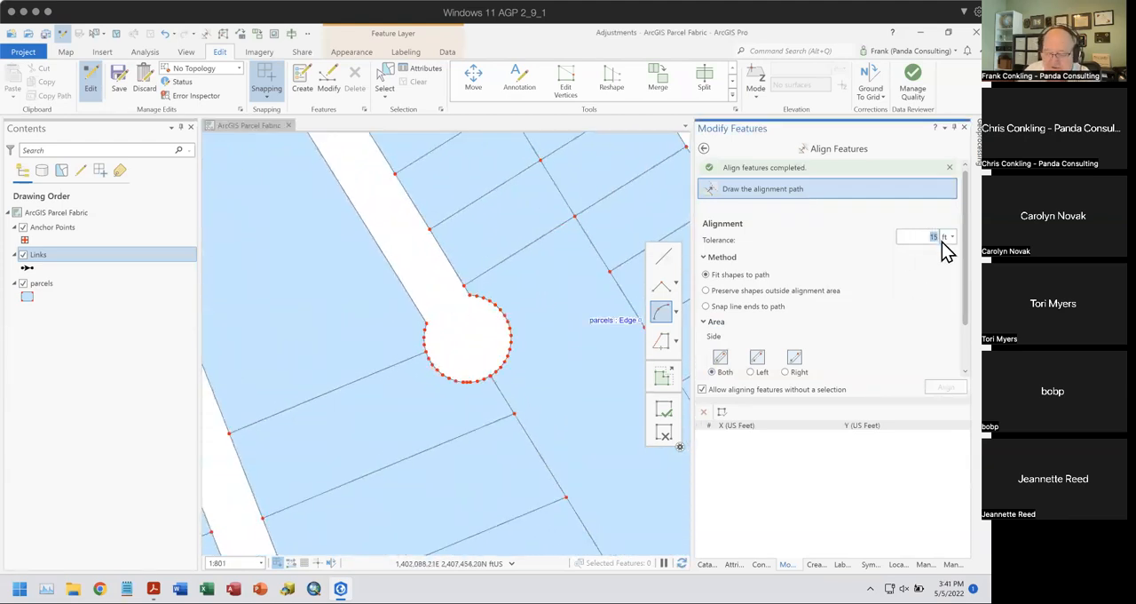
type("5")
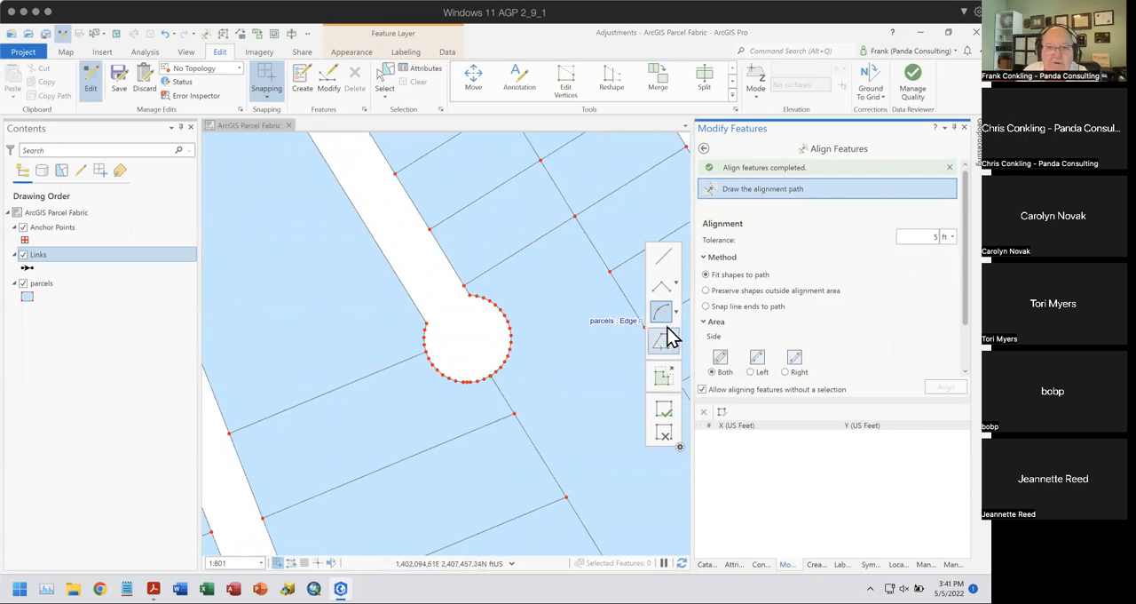
left_click(469, 295)
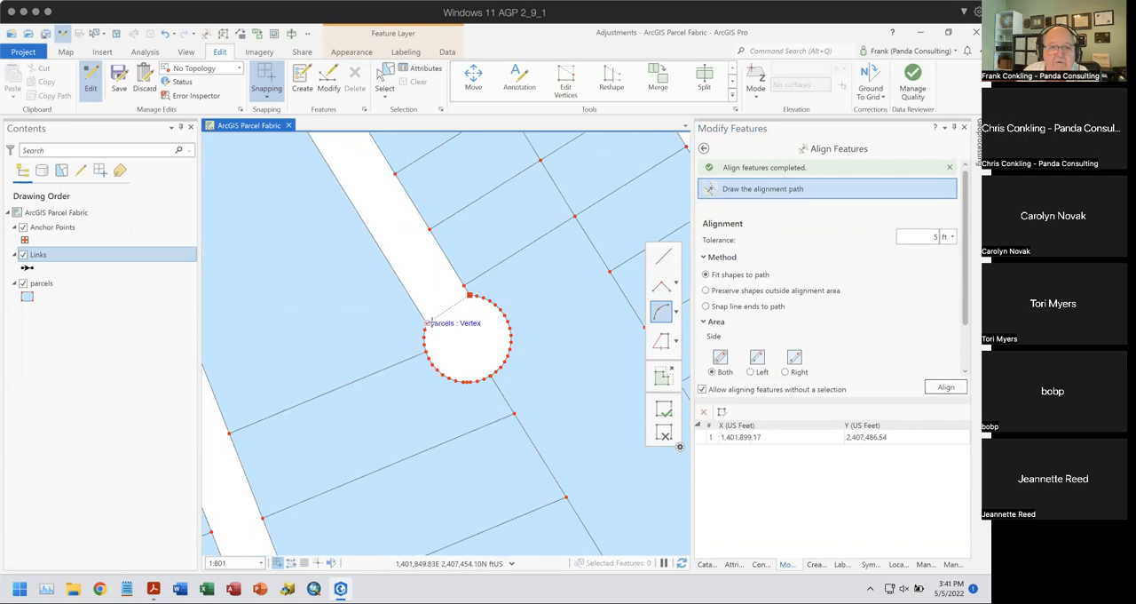
left_click(427, 323)
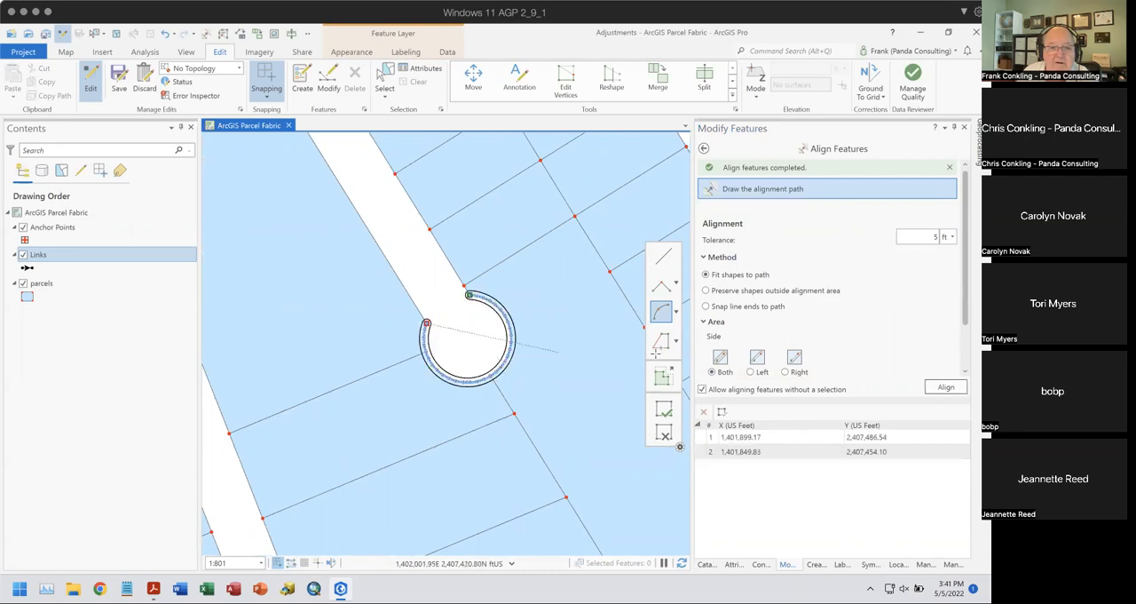
left_click(945, 387)
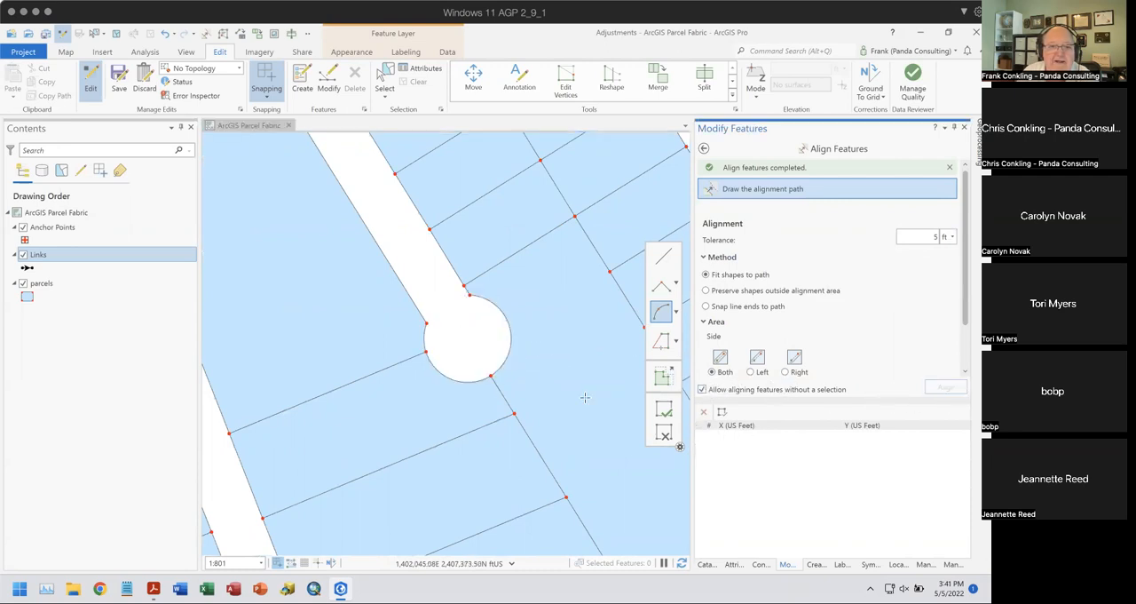
- Align the back boundary of the narrow parcels east of the diagonal street to a straight path between its northern and southern corners
scroll(557, 393, "down", 1)
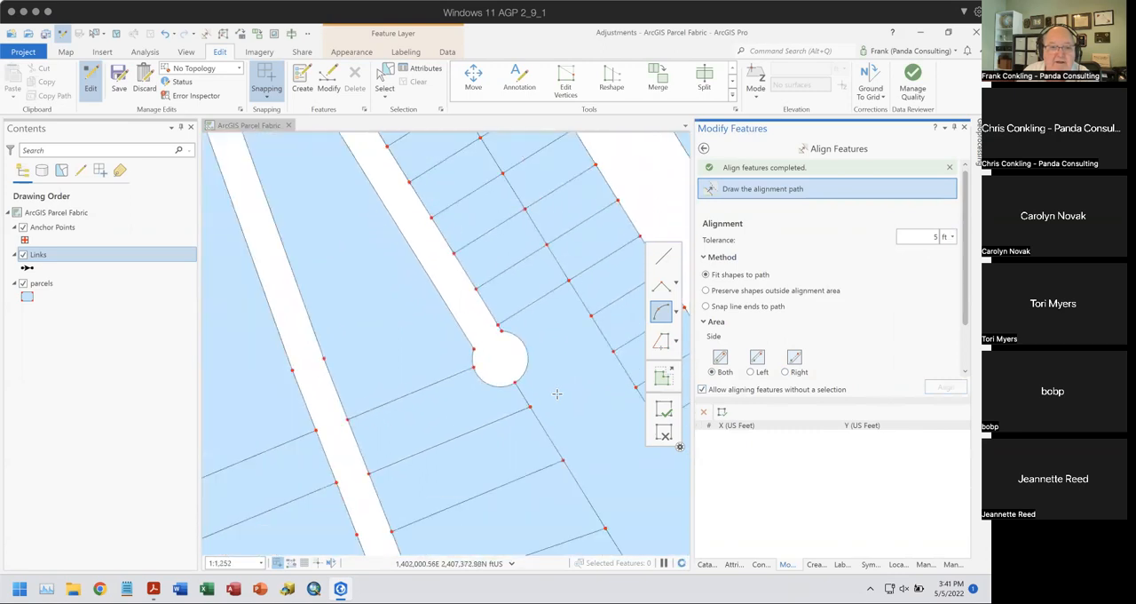
scroll(556, 394, "down", 1)
left_click_drag(582, 454, 458, 295)
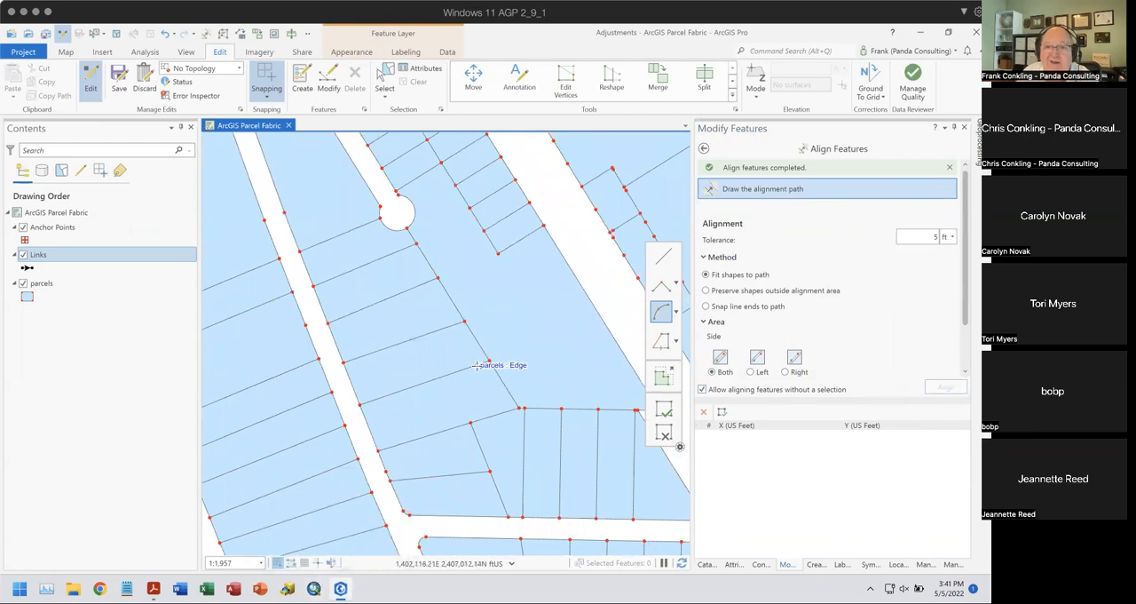
scroll(476, 365, "up", 4)
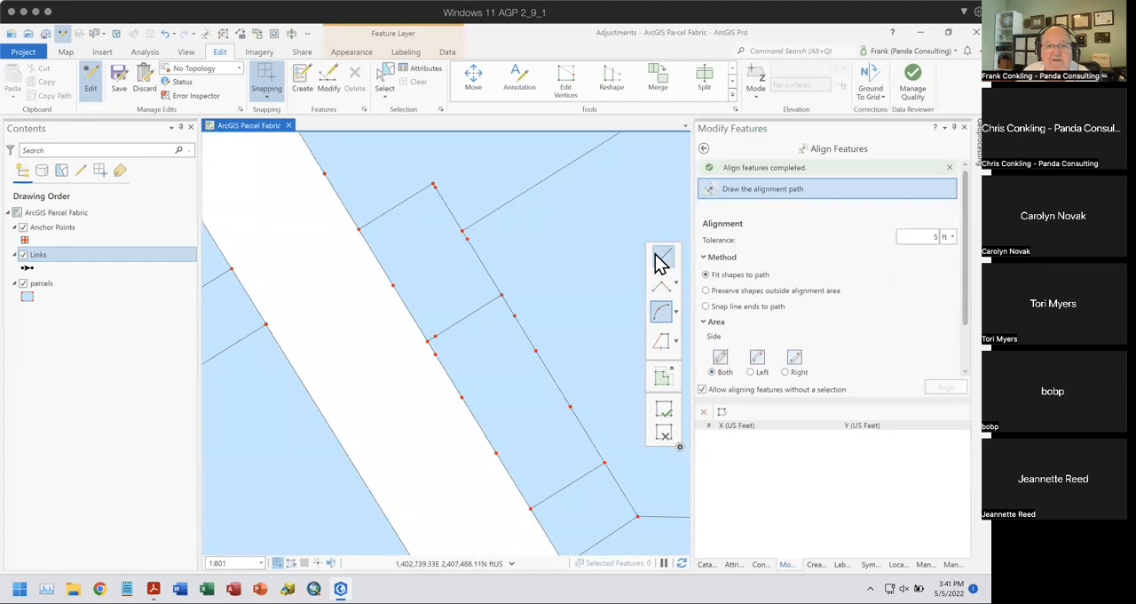
left_click(663, 255)
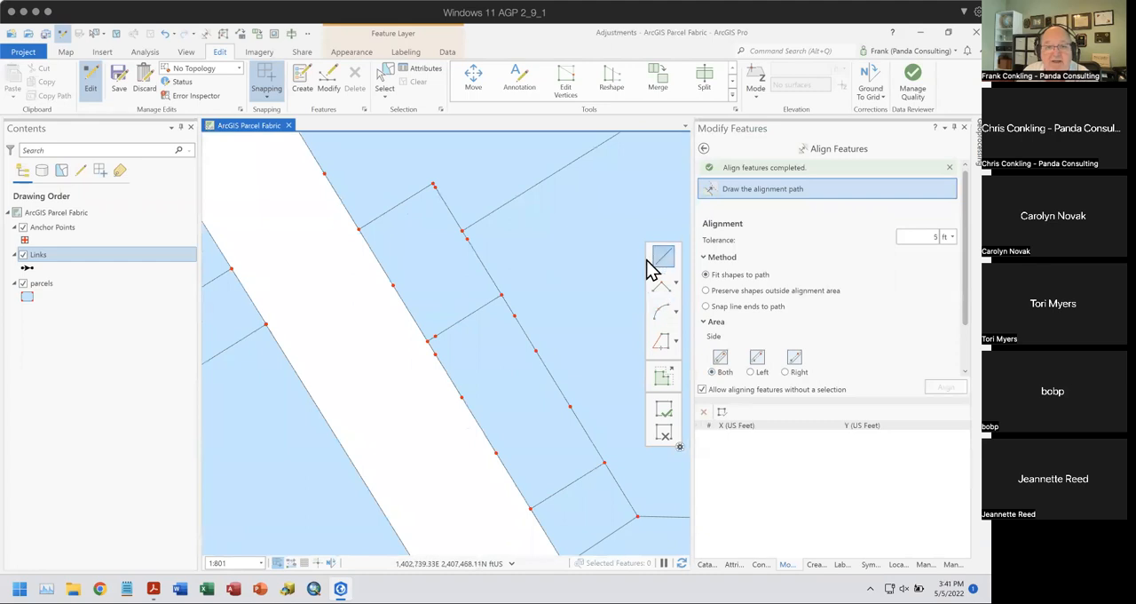
left_click(434, 184)
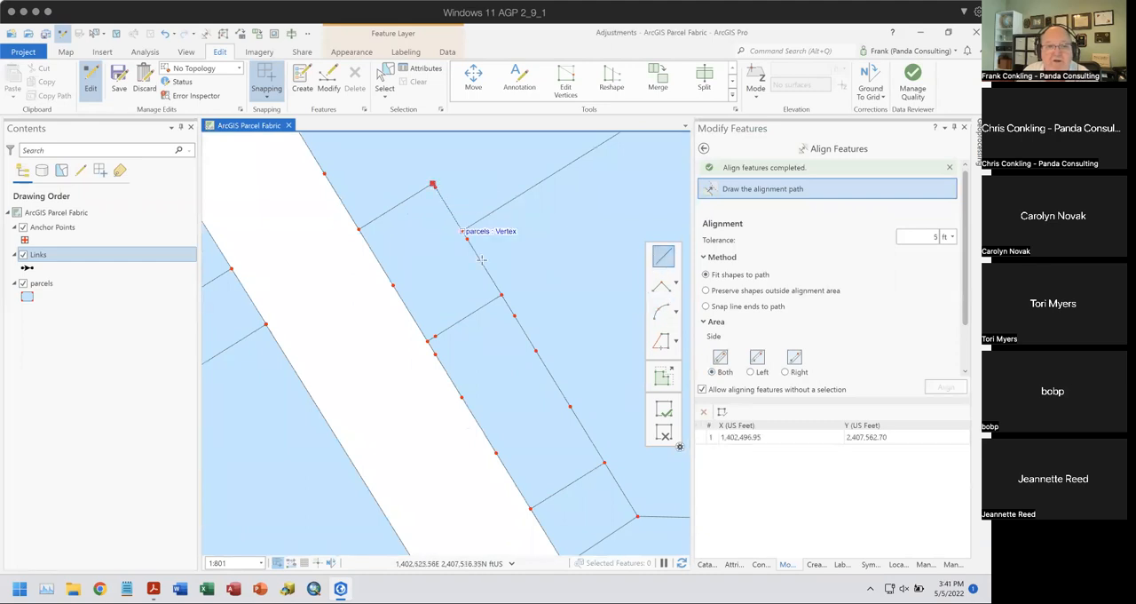
left_click(604, 462)
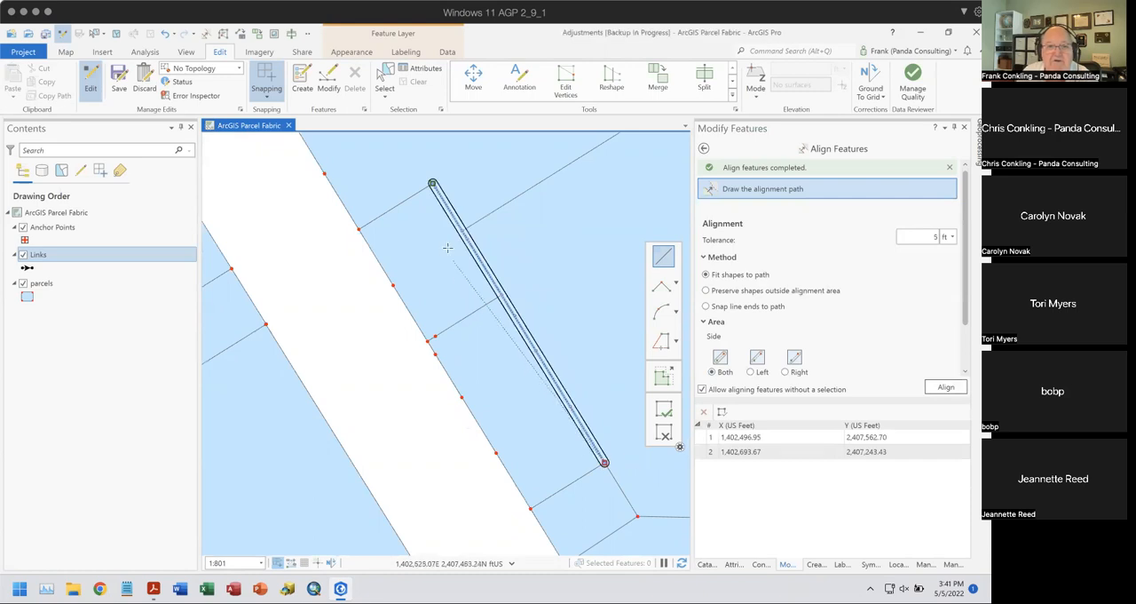
left_click(944, 389)
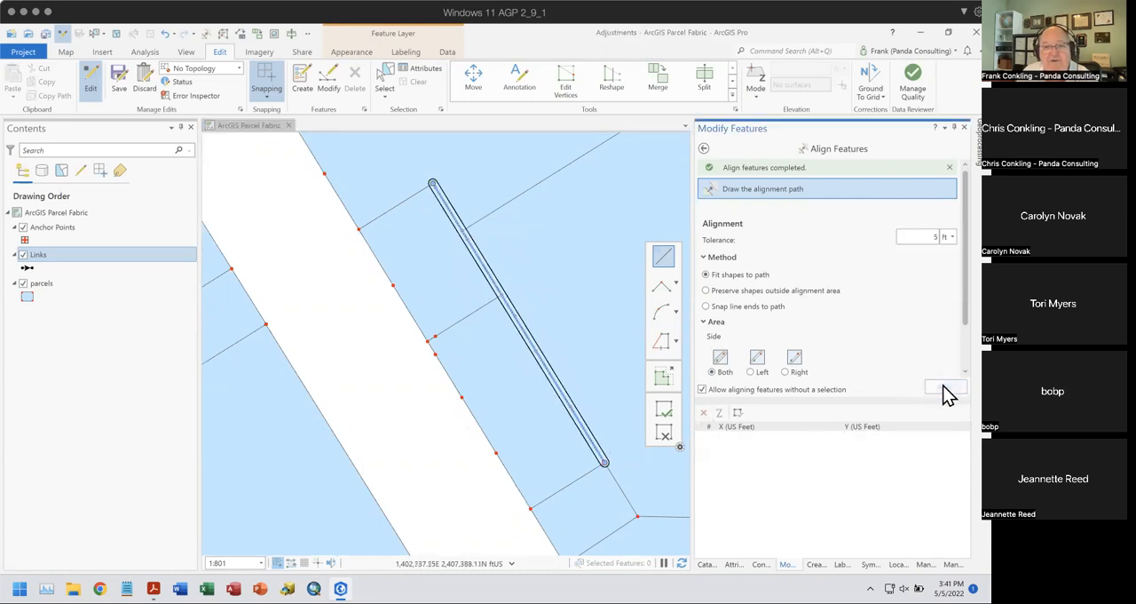
- Align the same narrow parcels' street frontage to a straight path between their northwest and southwest corners, using a 5 ft tolerance
left_click(357, 230)
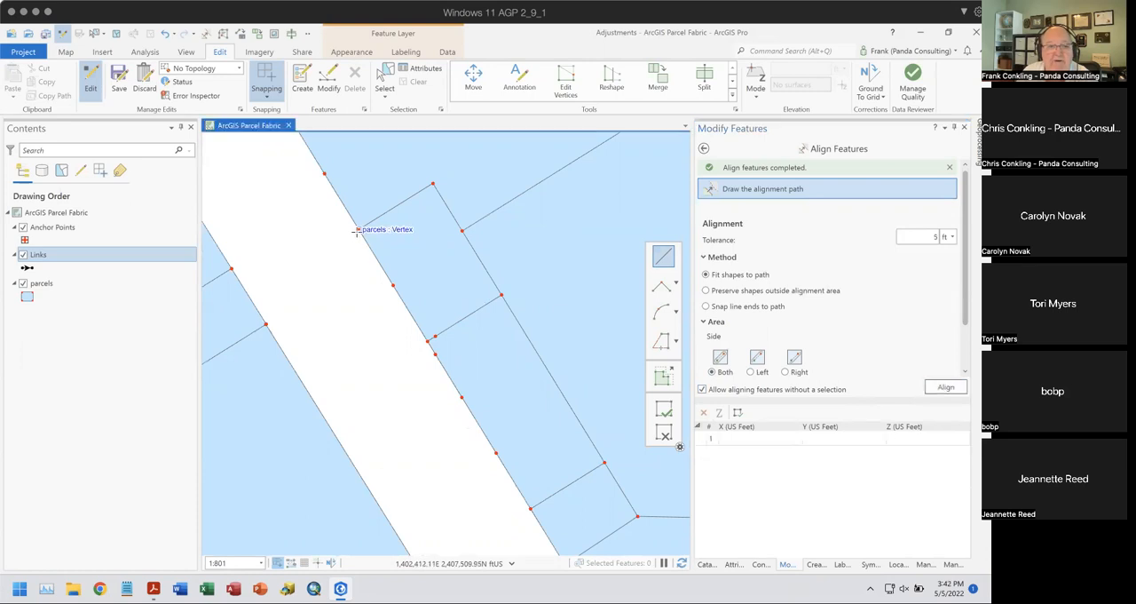
double_click(529, 507)
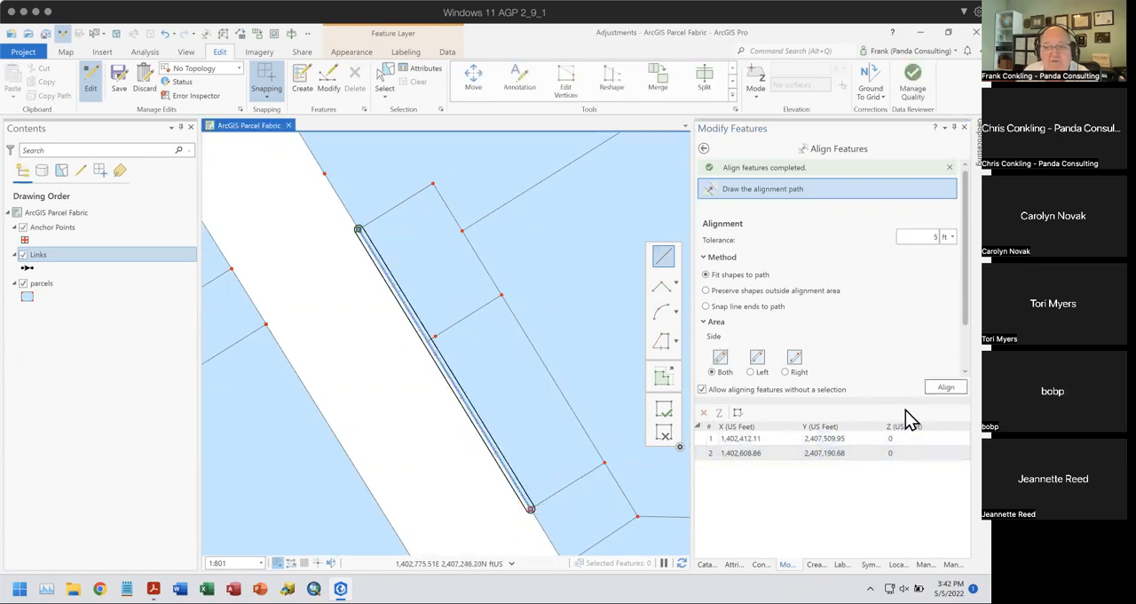
left_click(946, 387)
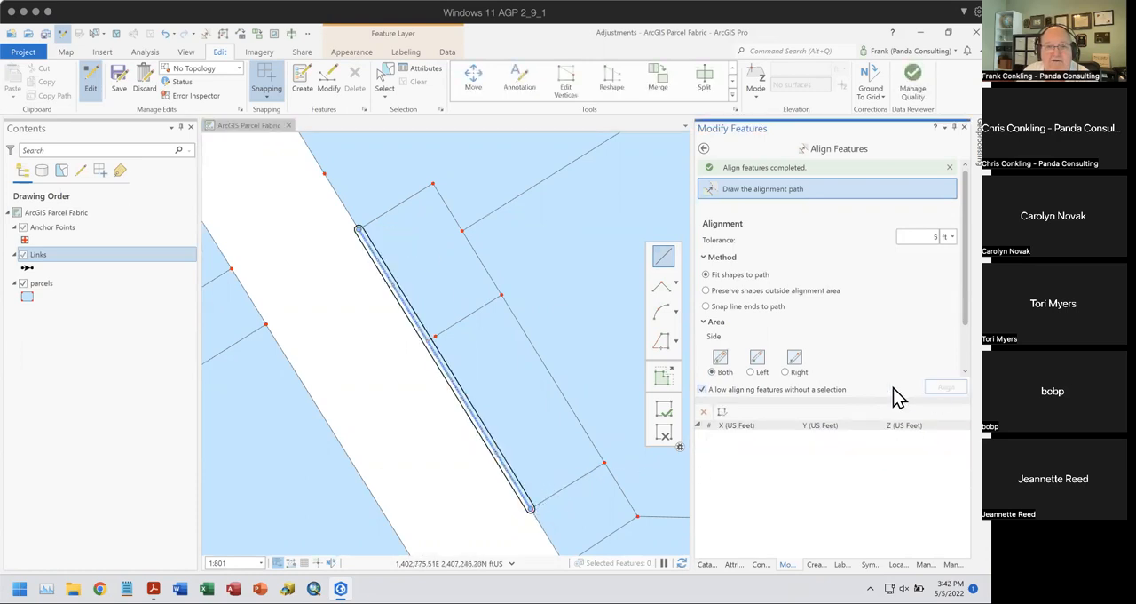
- Align the lot line between the two long narrow parcels to a straight path from the back boundary to the street frontage
left_click(501, 294)
double_click(427, 340)
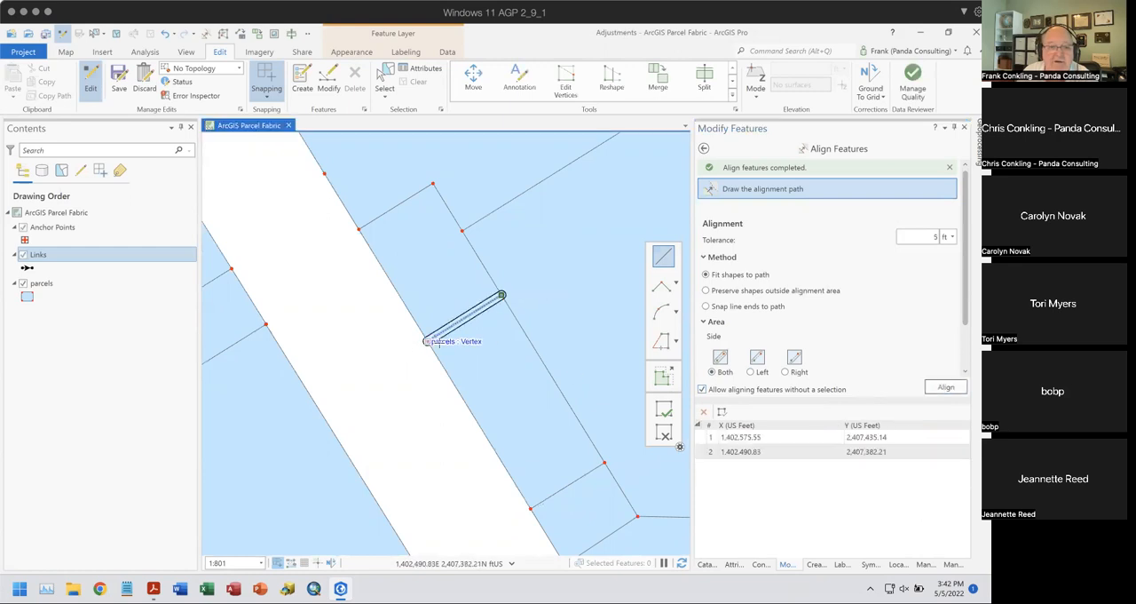
left_click(946, 387)
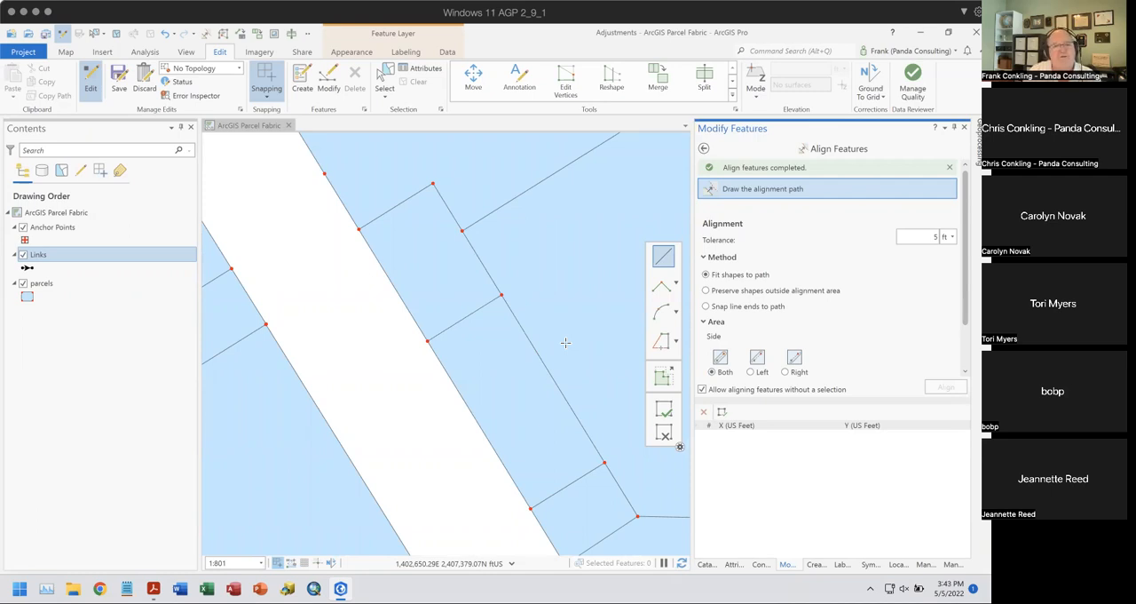
- Align the large corner parcel's west and north street edges to straight paths, ending with an arc around its densified northeast corner
left_click_drag(316, 318, 388, 457)
scroll(403, 421, "down", 2)
left_click_drag(456, 350, 399, 460)
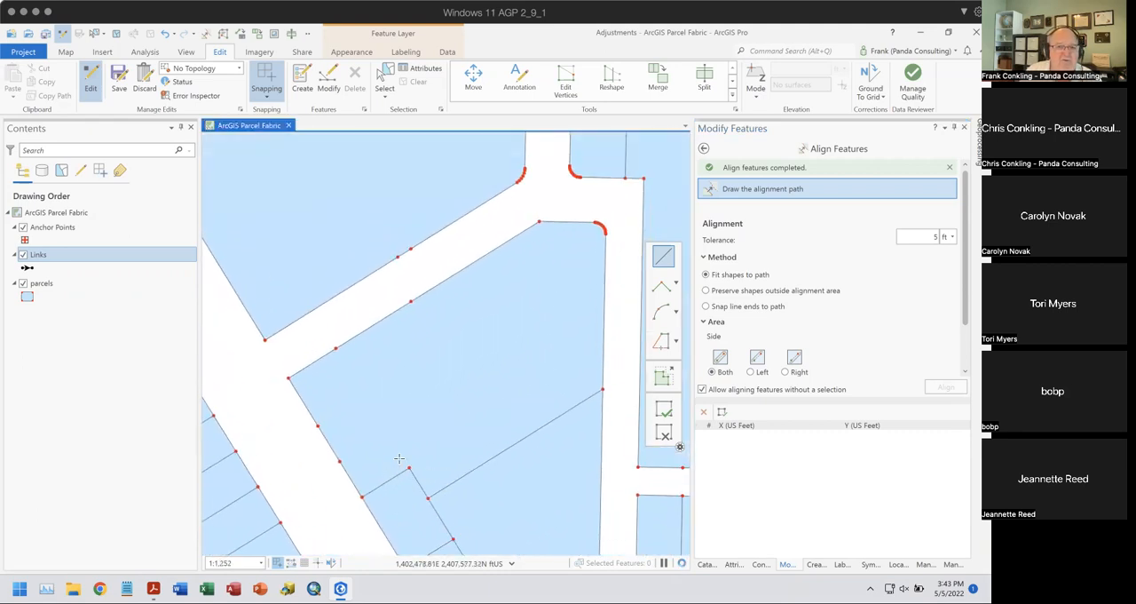
left_click(361, 498)
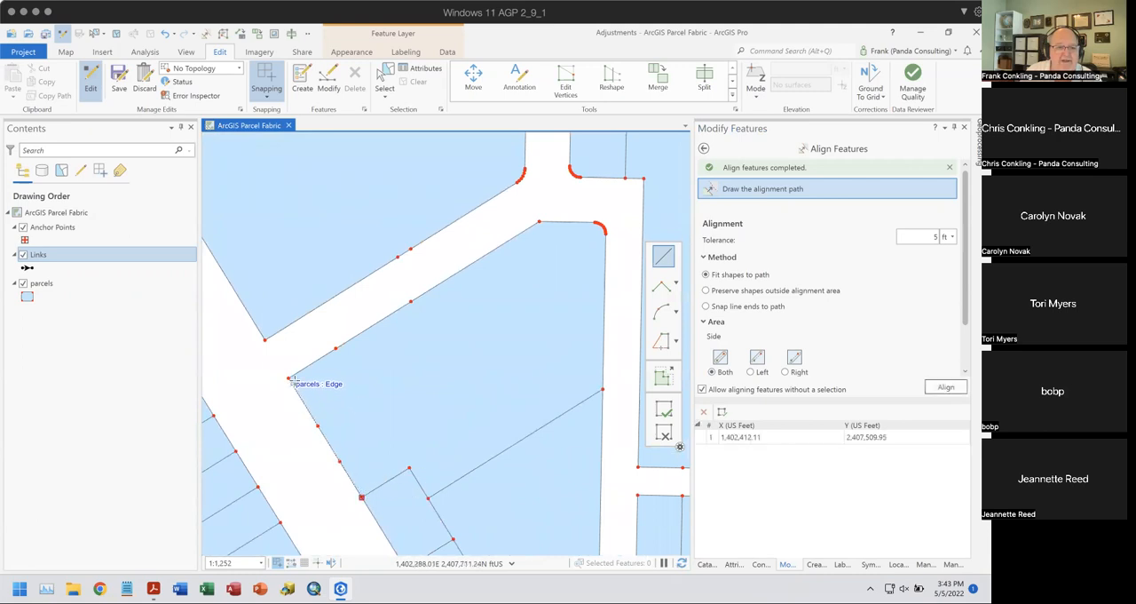
left_click(288, 378)
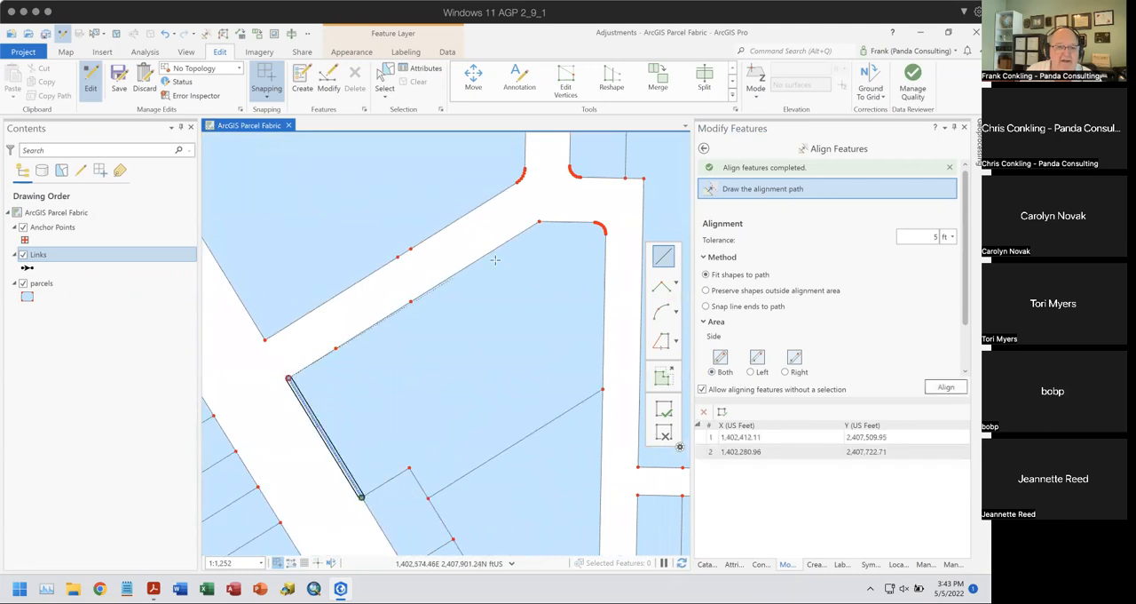
left_click(539, 221)
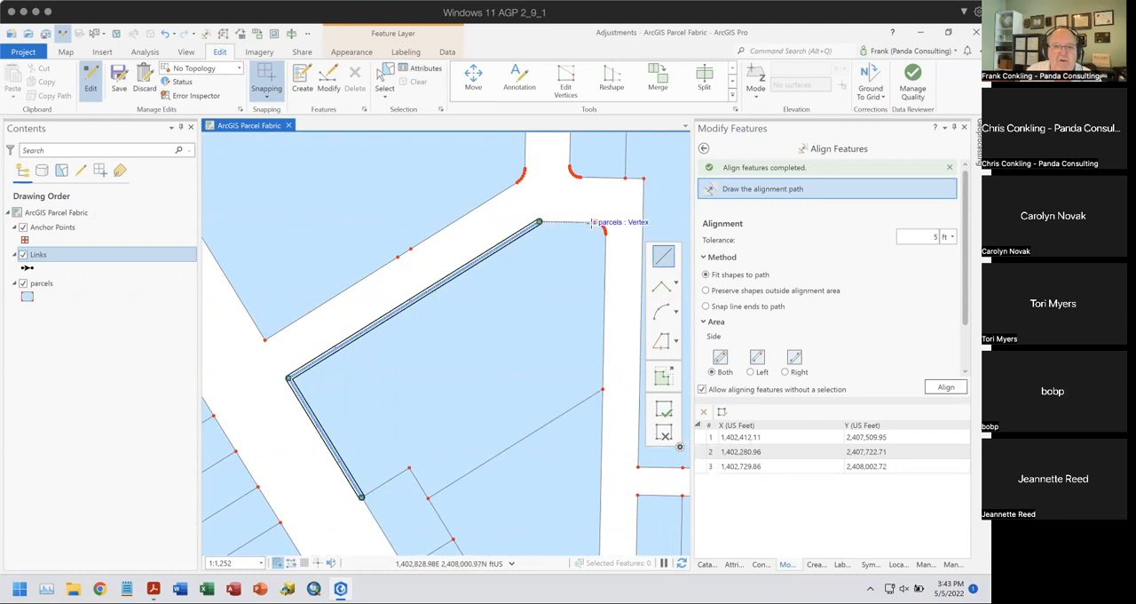
left_click(592, 222)
left_click(661, 311)
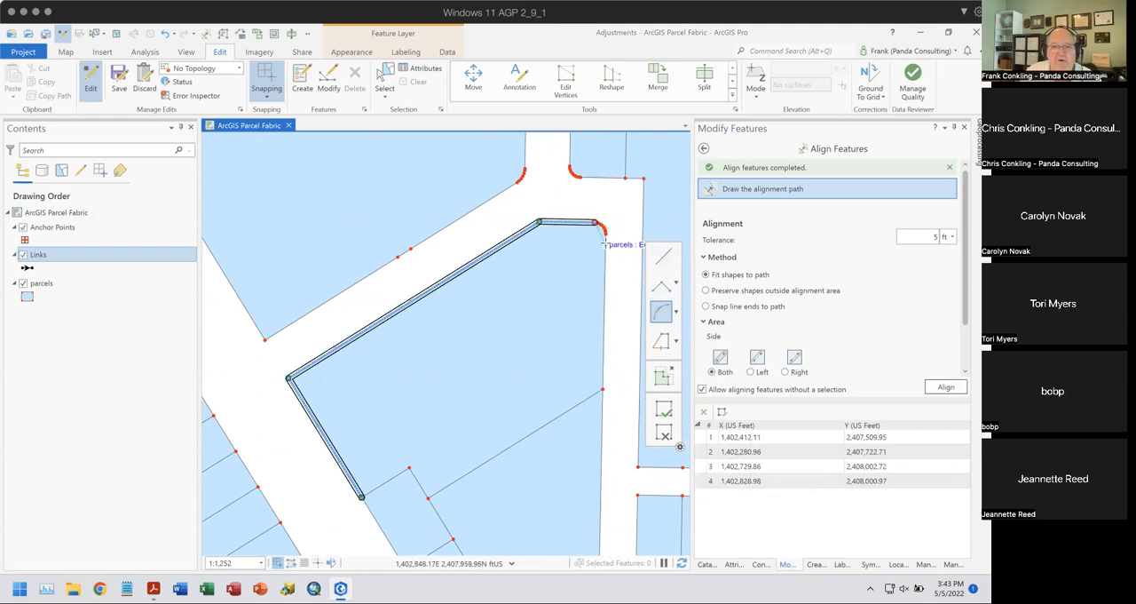
left_click(604, 234)
left_click(945, 387)
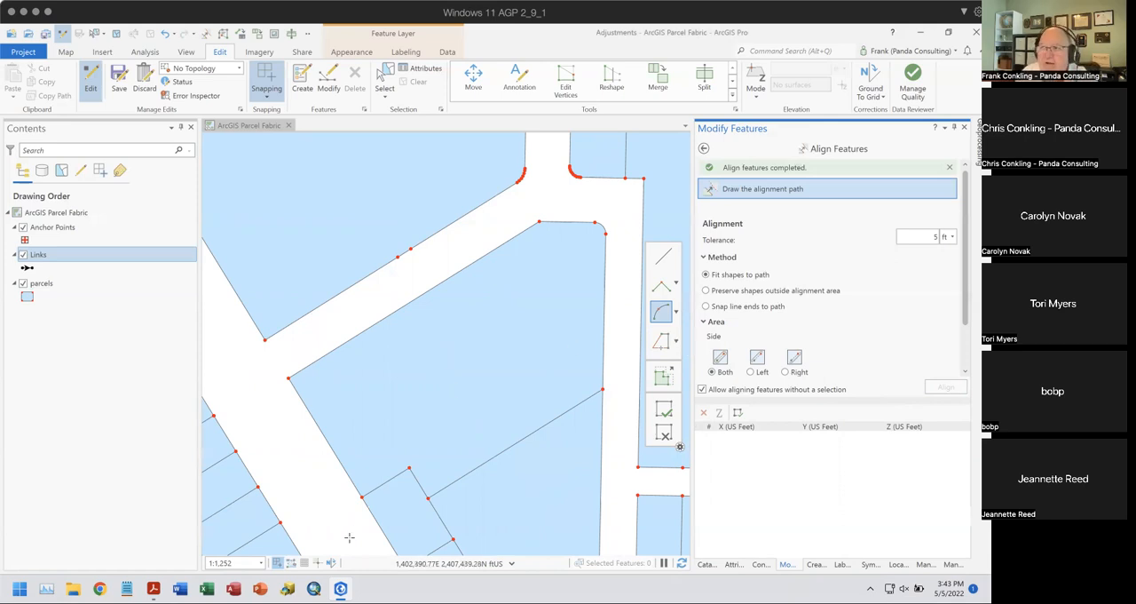
- Align the street edge opposite the large corner parcel to a straight path, ending with an arc around its densified northeast corner
mouse_move(155, 575)
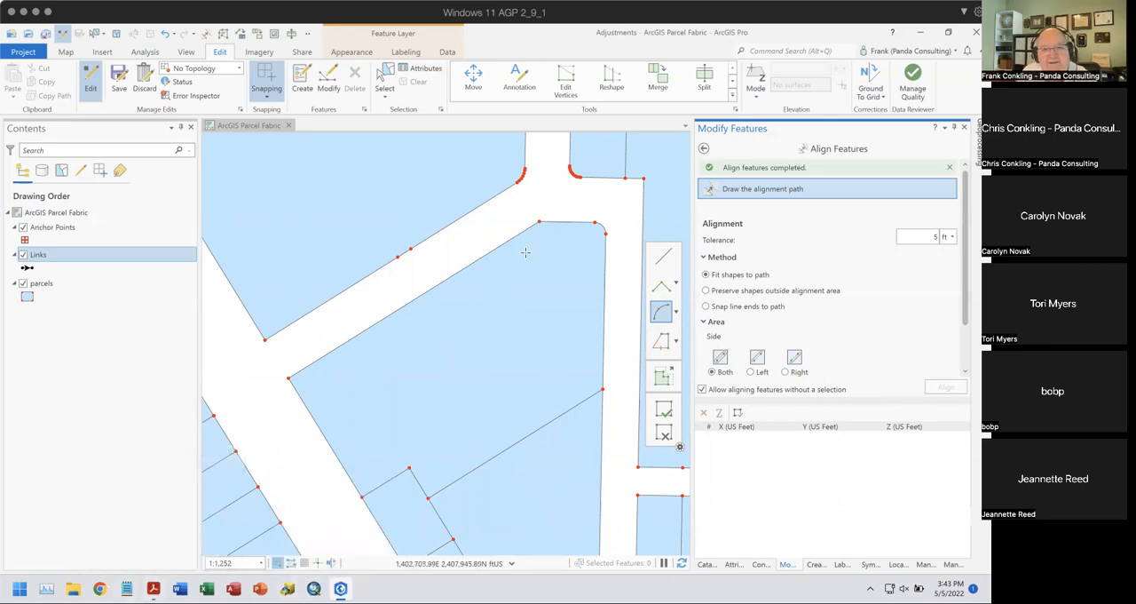
left_click_drag(525, 252, 589, 299)
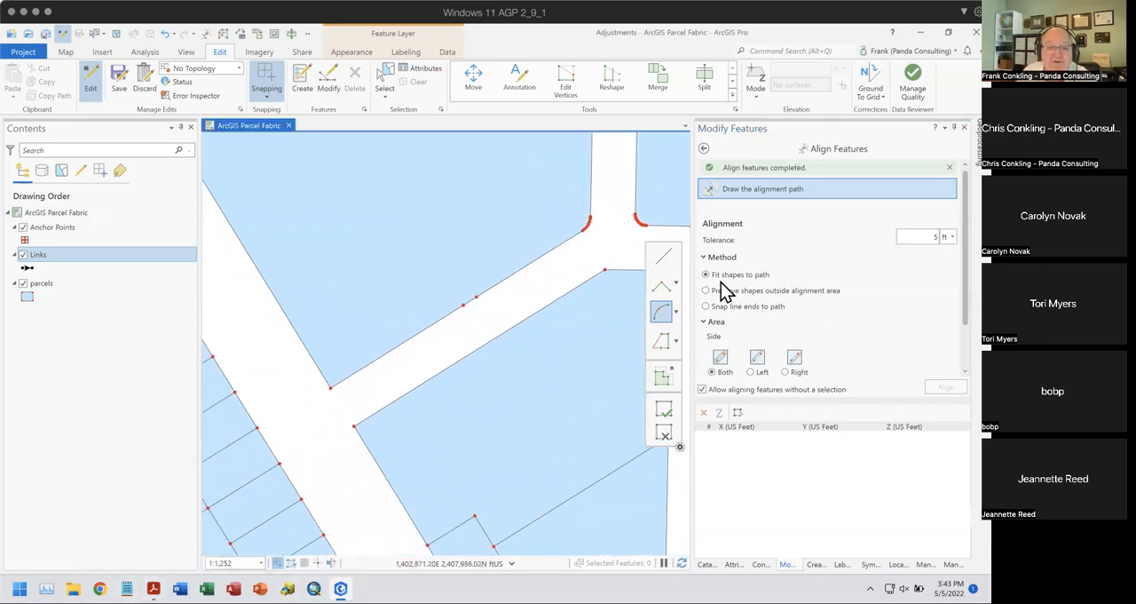
left_click(663, 258)
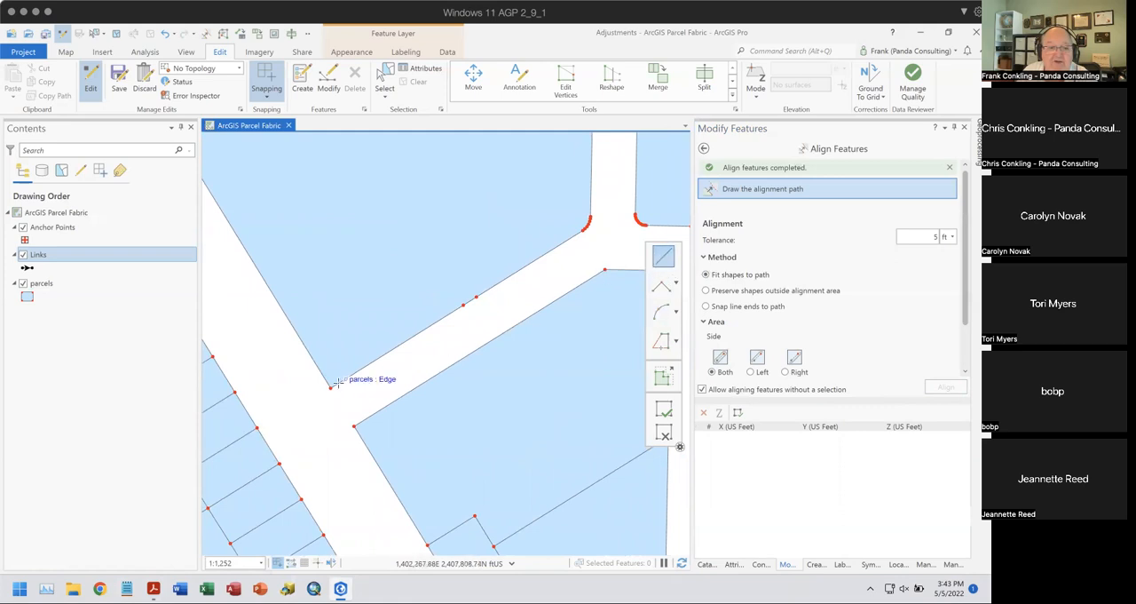
left_click(331, 387)
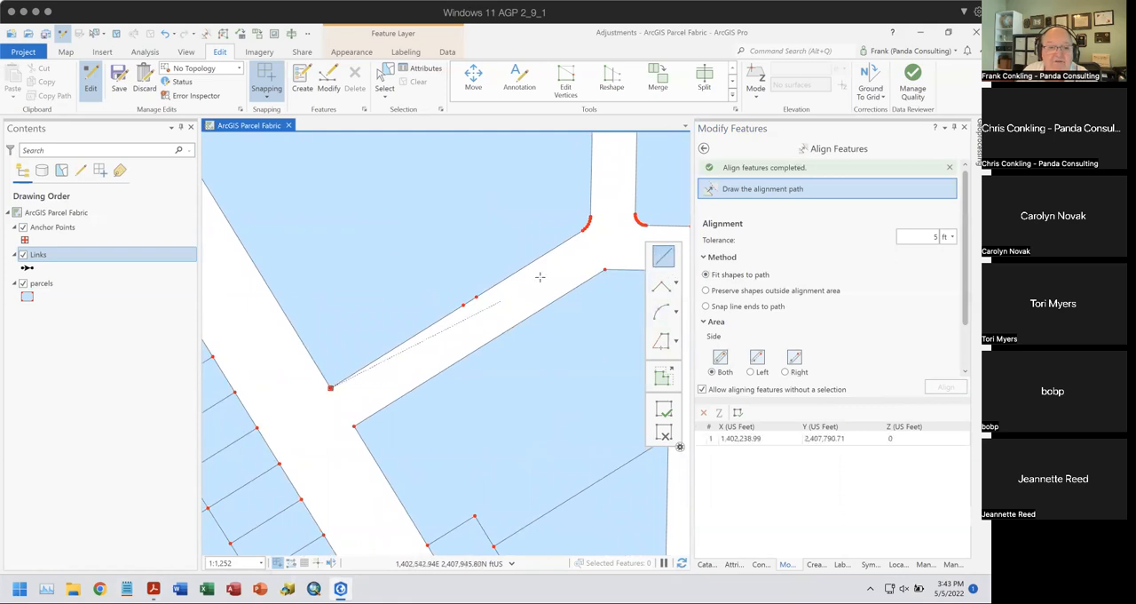
left_click(582, 231)
left_click(658, 308)
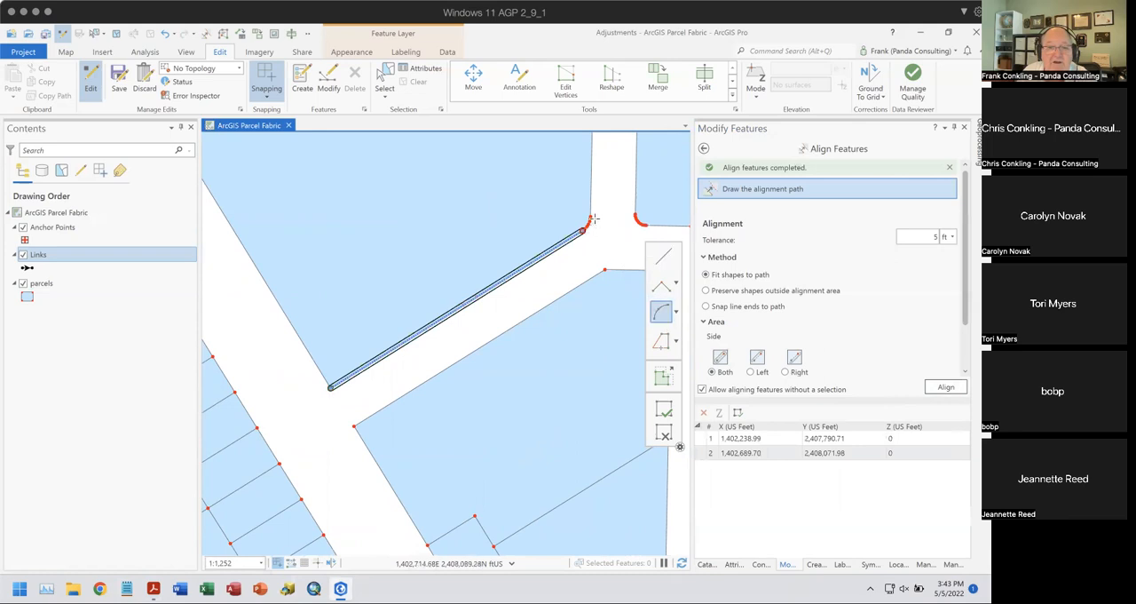
left_click(586, 219)
left_click(944, 386)
- Align the parcels northeast of the street bend to a straight line plus corner arc, using square ends for the alignment area
left_click_drag(587, 306, 512, 308)
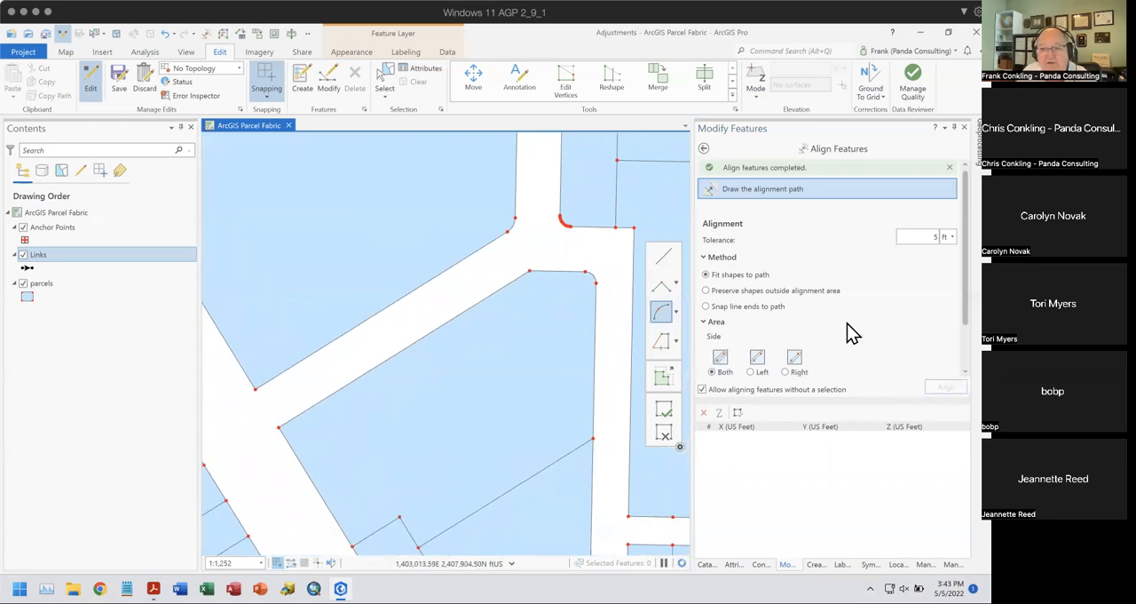
left_click(928, 236)
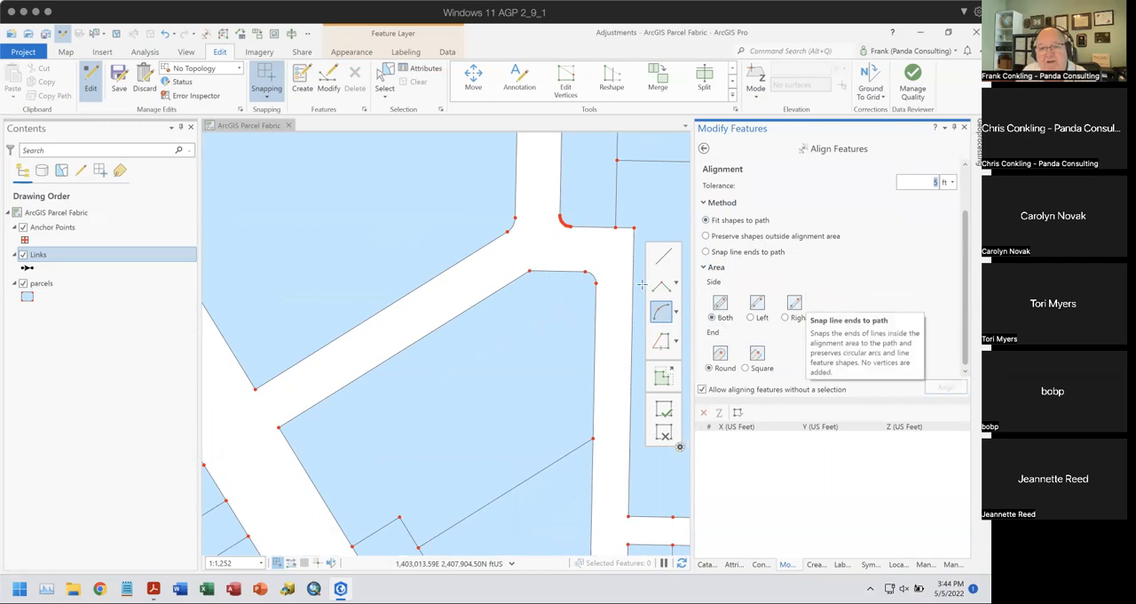
scroll(609, 239, "up", 2)
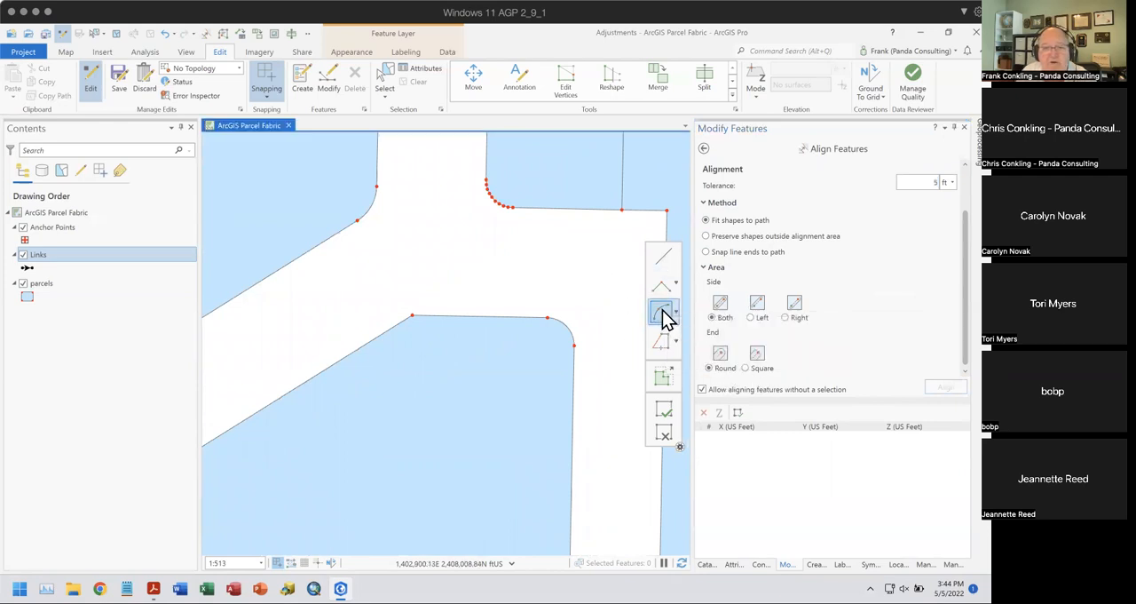
left_click(663, 258)
left_click(667, 208)
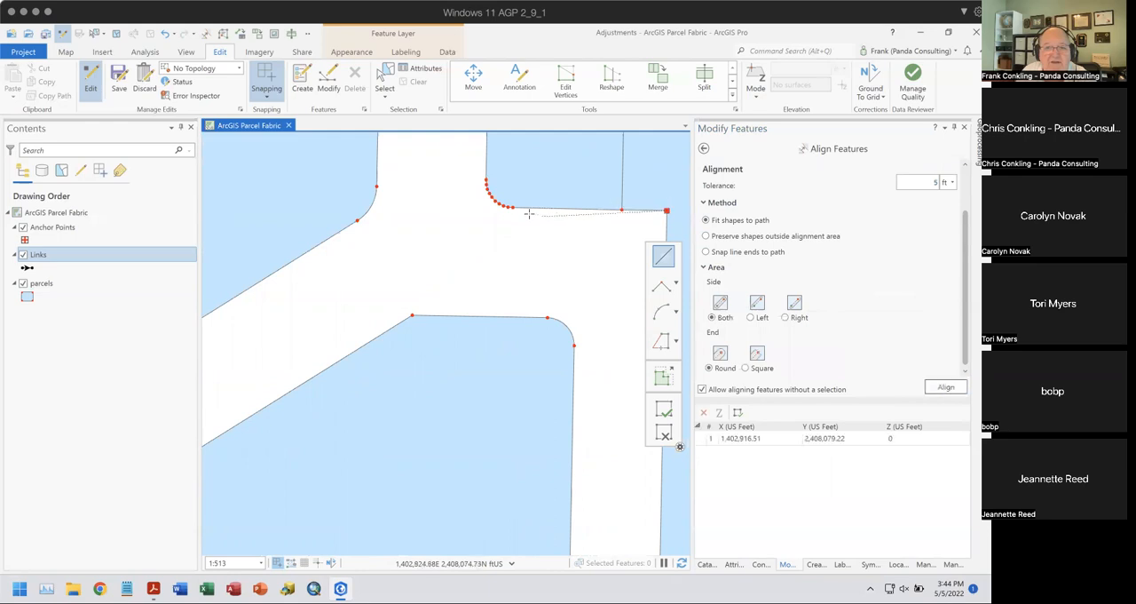
left_click(512, 207)
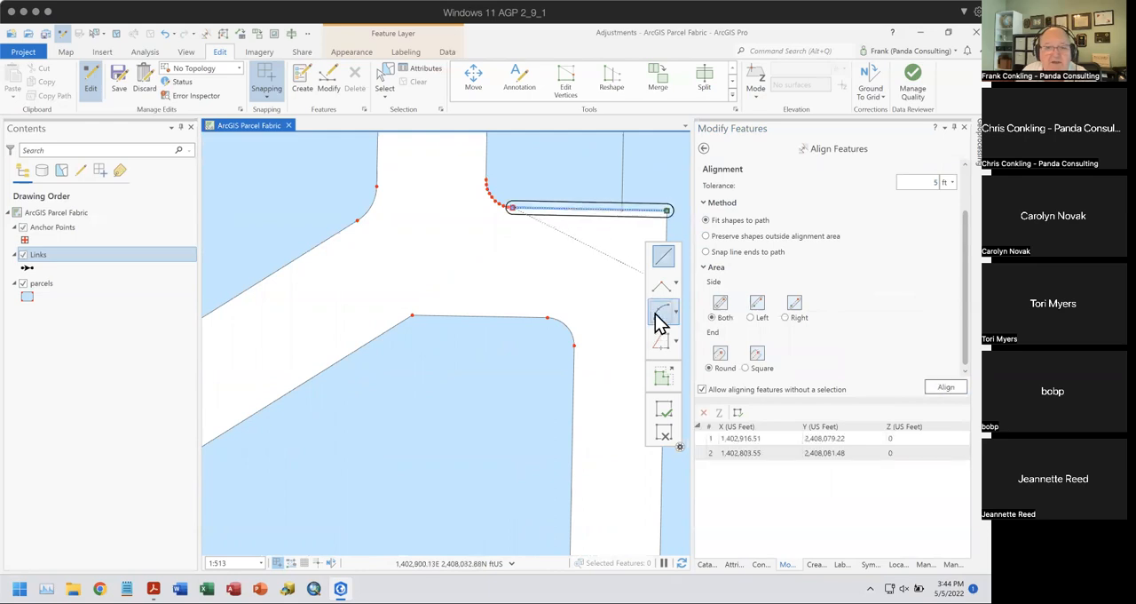
left_click(661, 312)
left_click(485, 181)
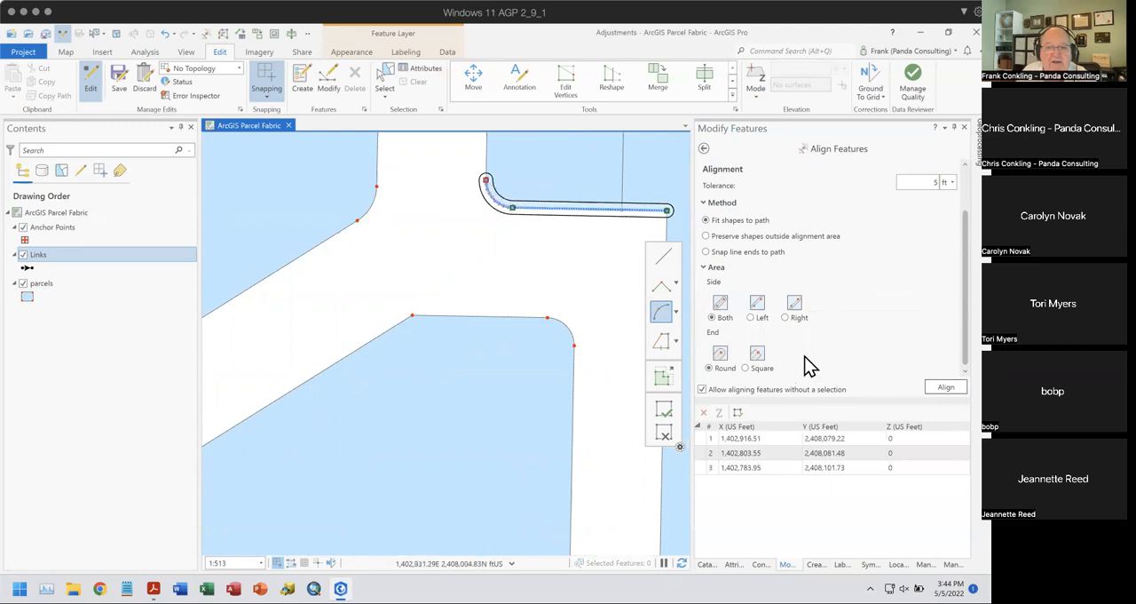
left_click(747, 369)
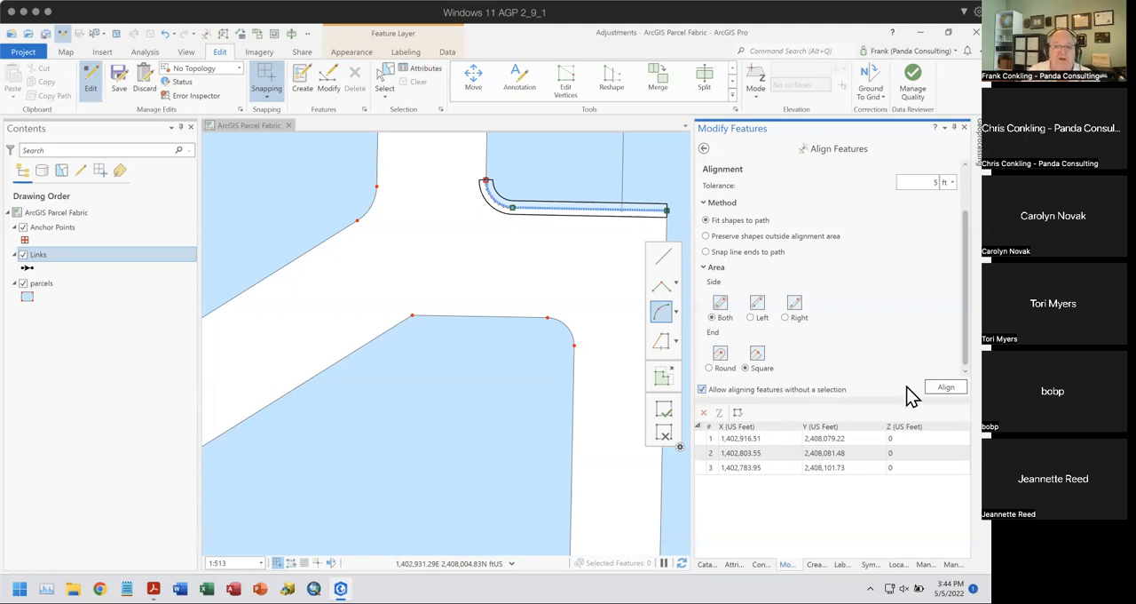
left_click(946, 387)
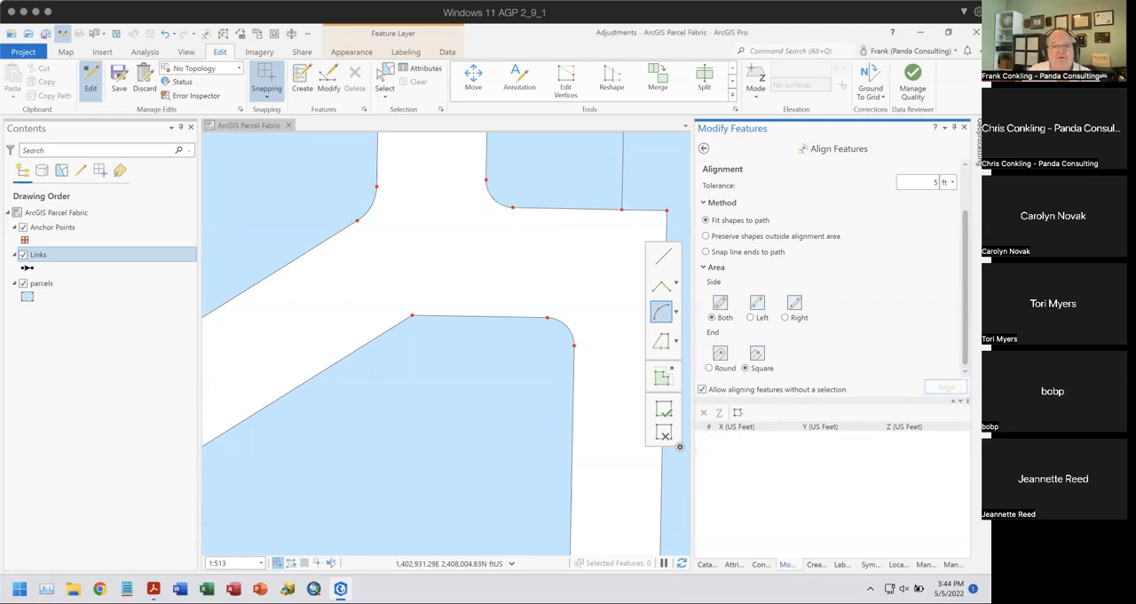
- Align the densified corner curve on the south side of the short side street to an arc path
scroll(430, 387, "down", 4)
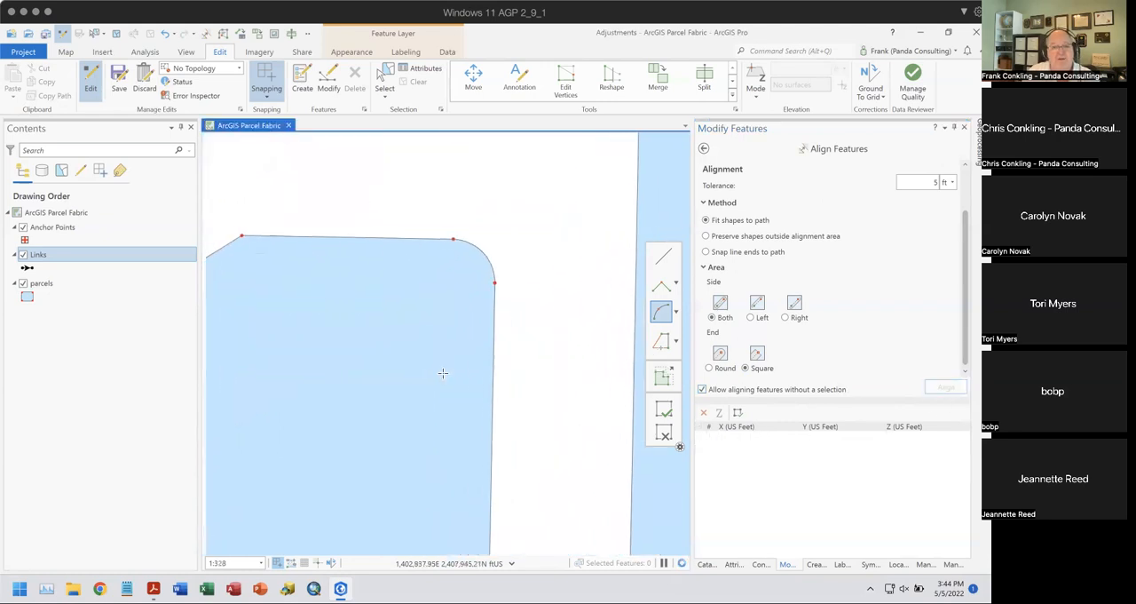
left_click_drag(436, 224, 468, 365)
scroll(472, 333, "up", 3)
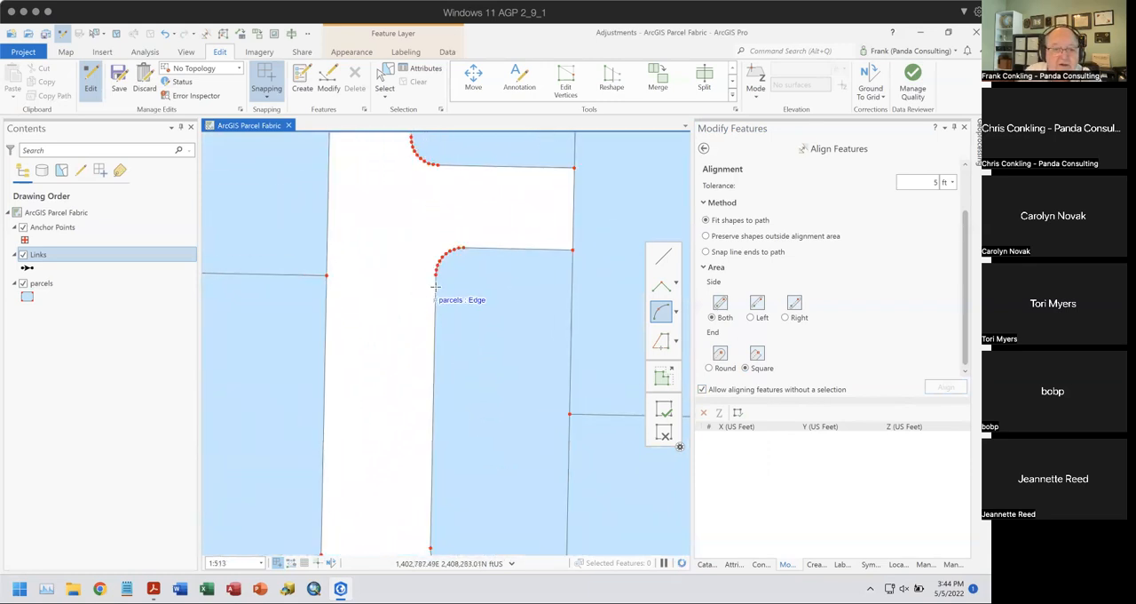
left_click(435, 271)
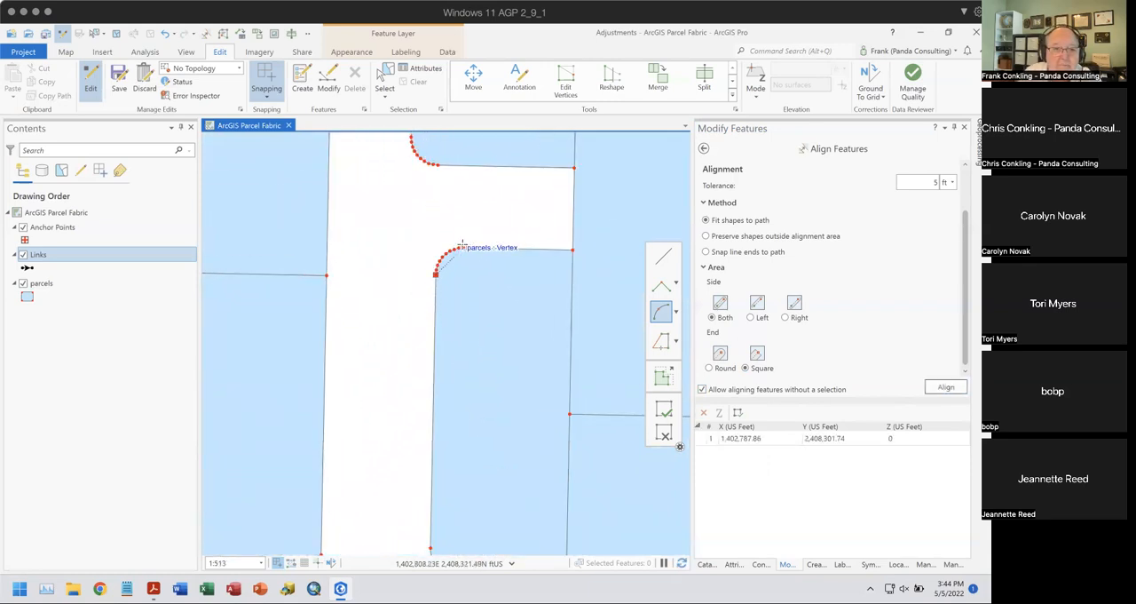
left_click(462, 247)
left_click(946, 387)
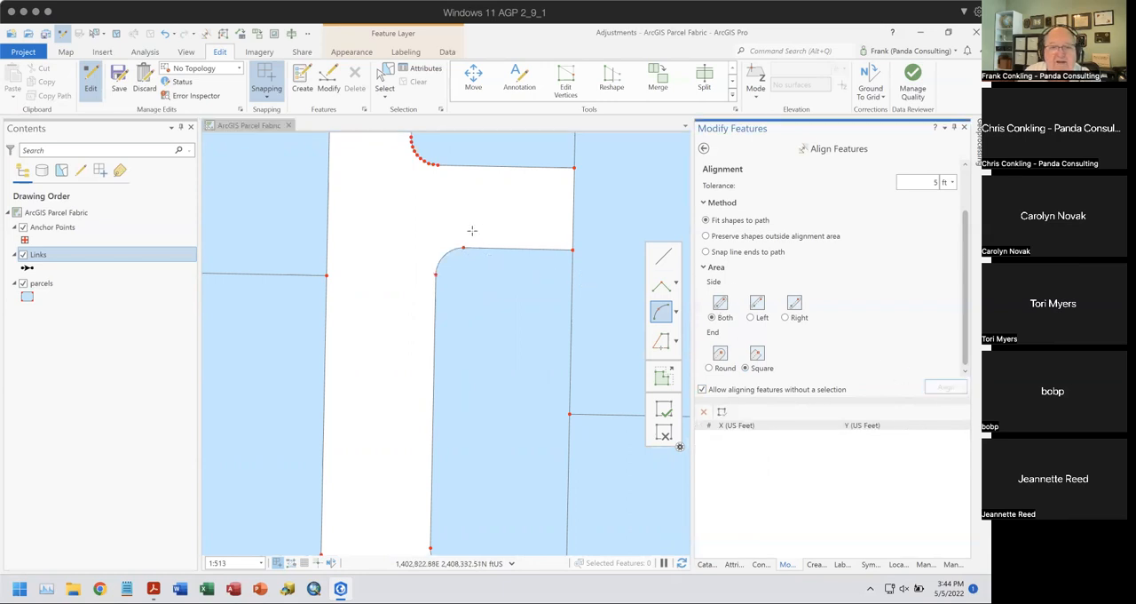
- Align the densified corner curve on the north side of the short side street to an arc path
left_click_drag(455, 196, 498, 265)
left_click(482, 234)
left_click(455, 207)
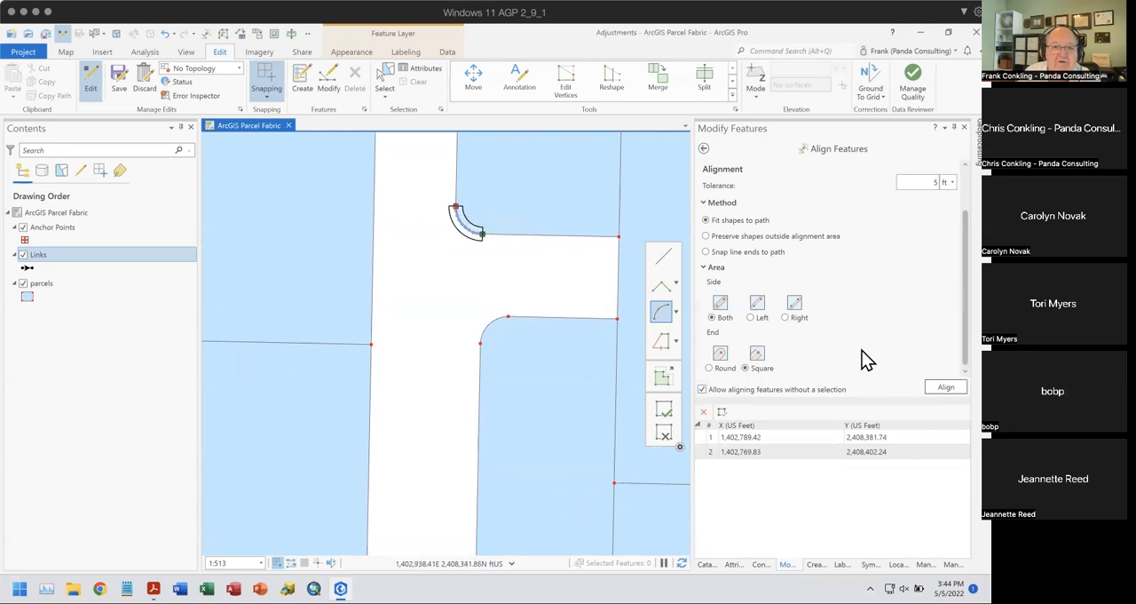
left_click(946, 387)
- Align the shared west boundary of the triangular parcel to a straight path from the east-west parcel line's junction to the street-edge vertex
scroll(523, 294, "down", 3)
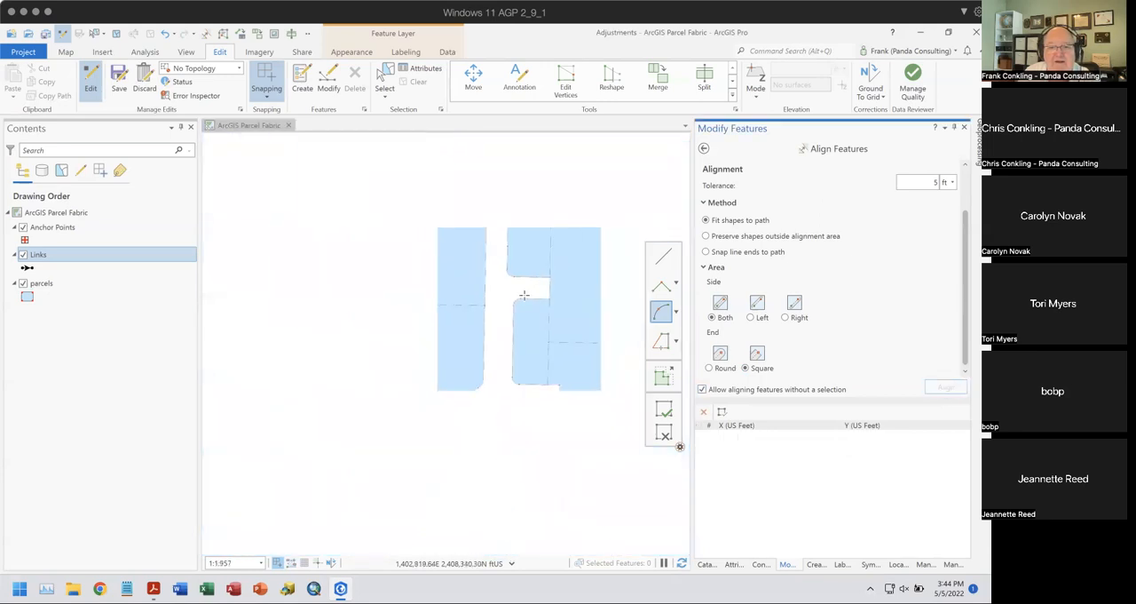
left_click_drag(529, 314, 532, 213)
scroll(527, 262, "down", 2)
left_click_drag(487, 432, 566, 315)
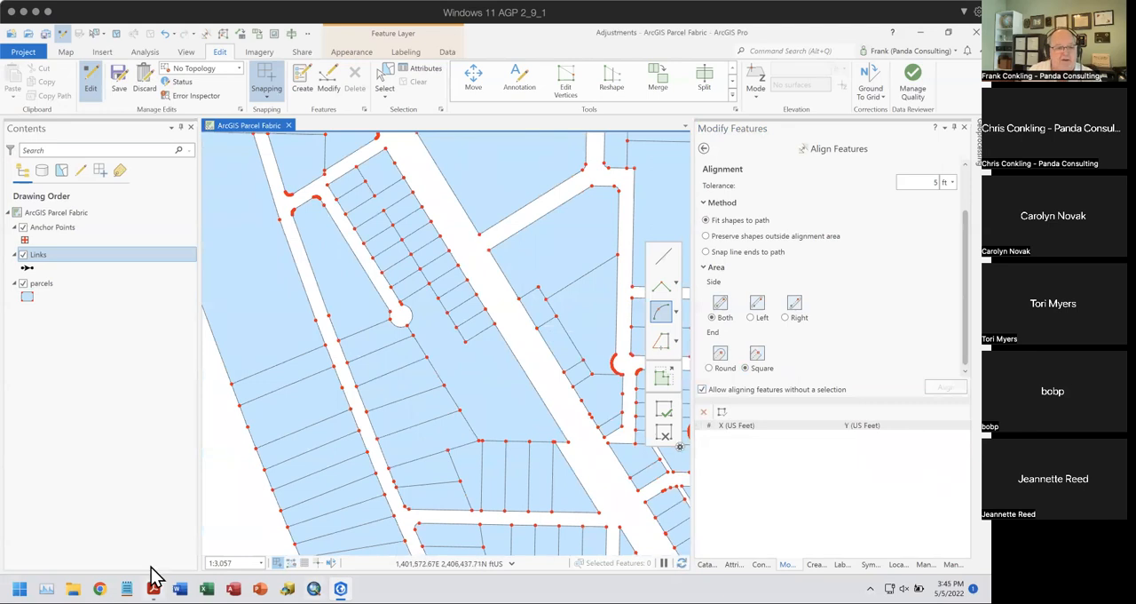
mouse_move(152, 572)
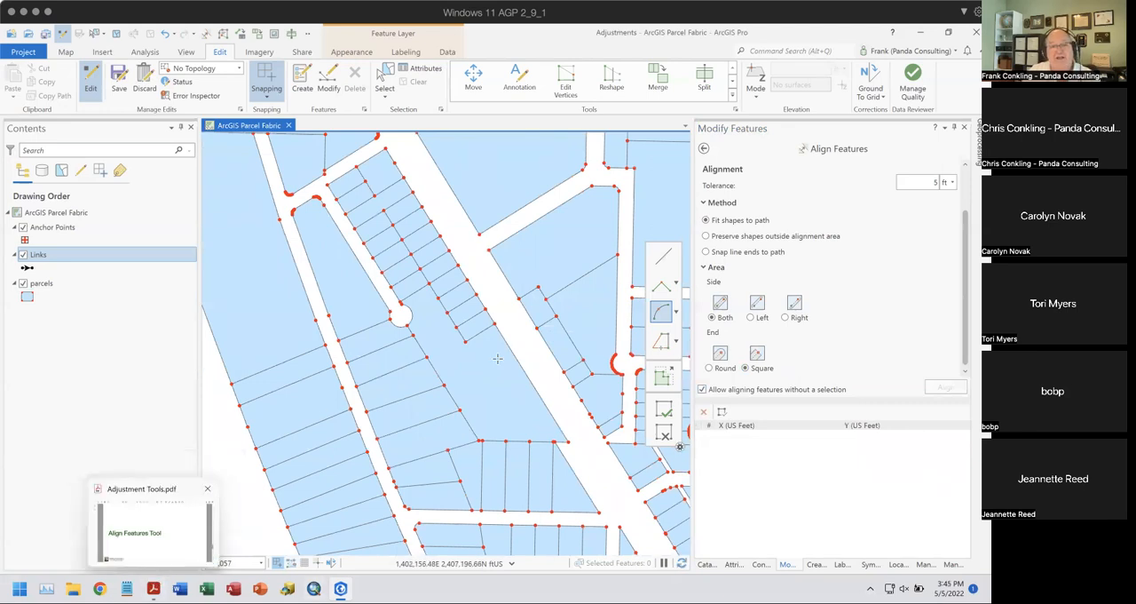
left_click_drag(446, 299, 514, 443)
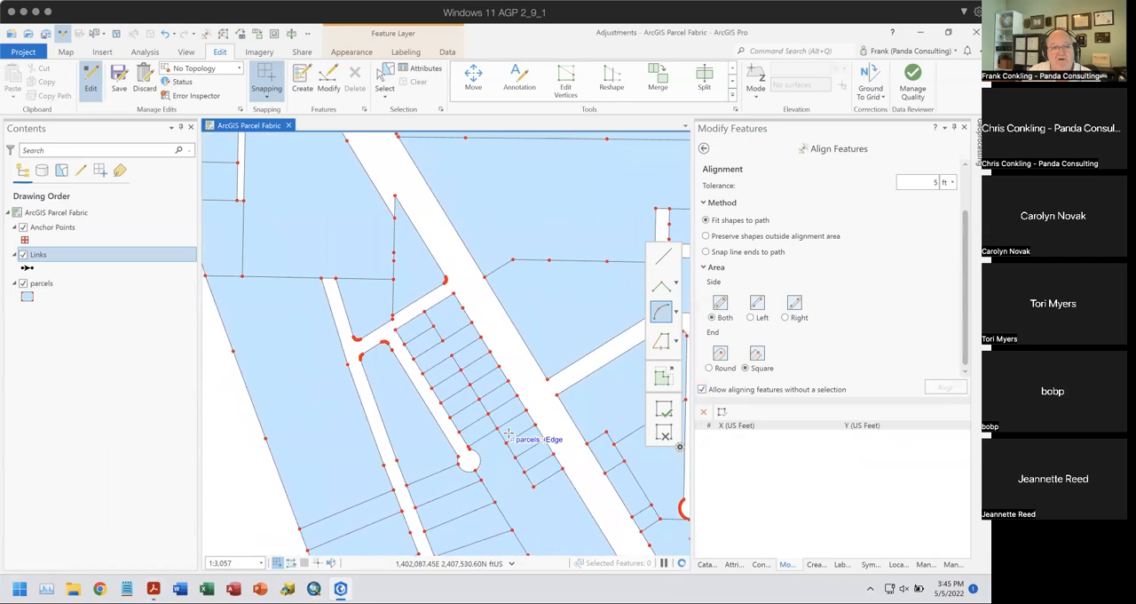
scroll(405, 314, "up", 3)
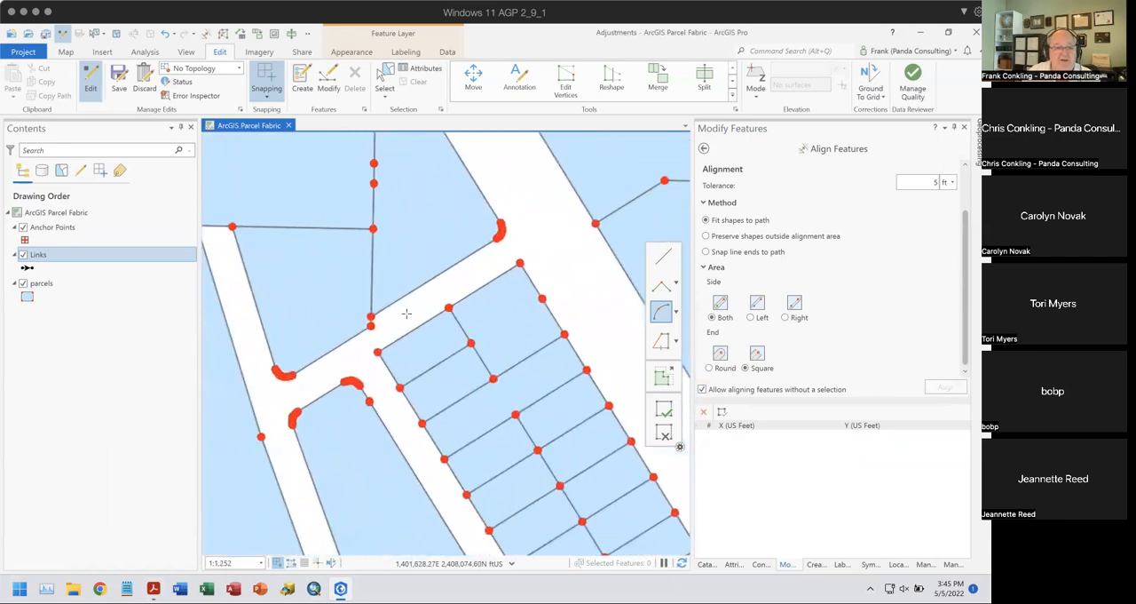
scroll(394, 305, "up", 2)
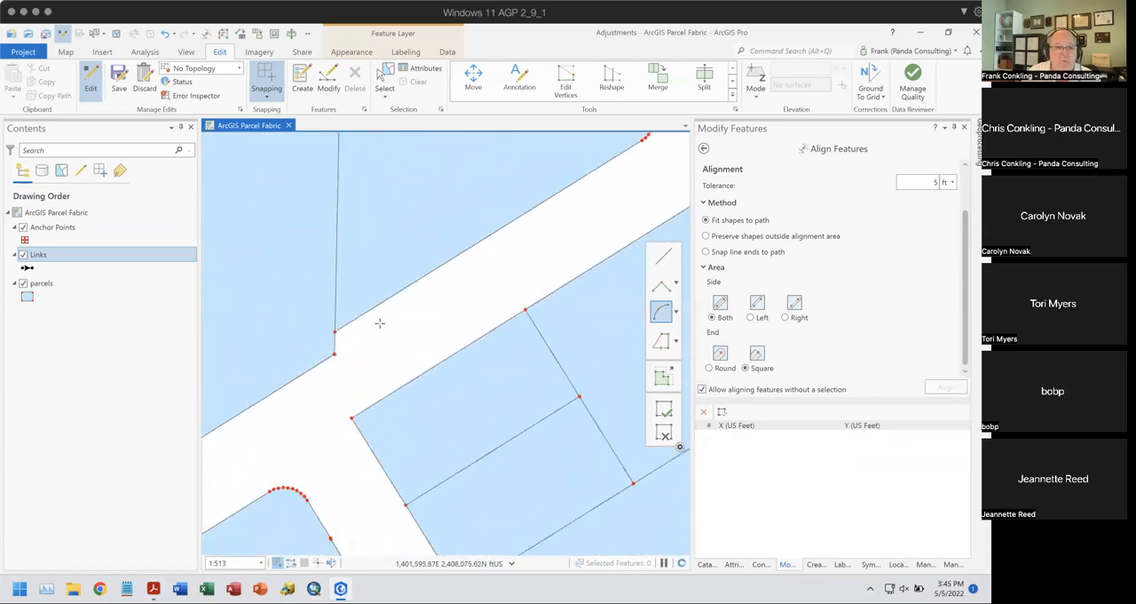
left_click(663, 256)
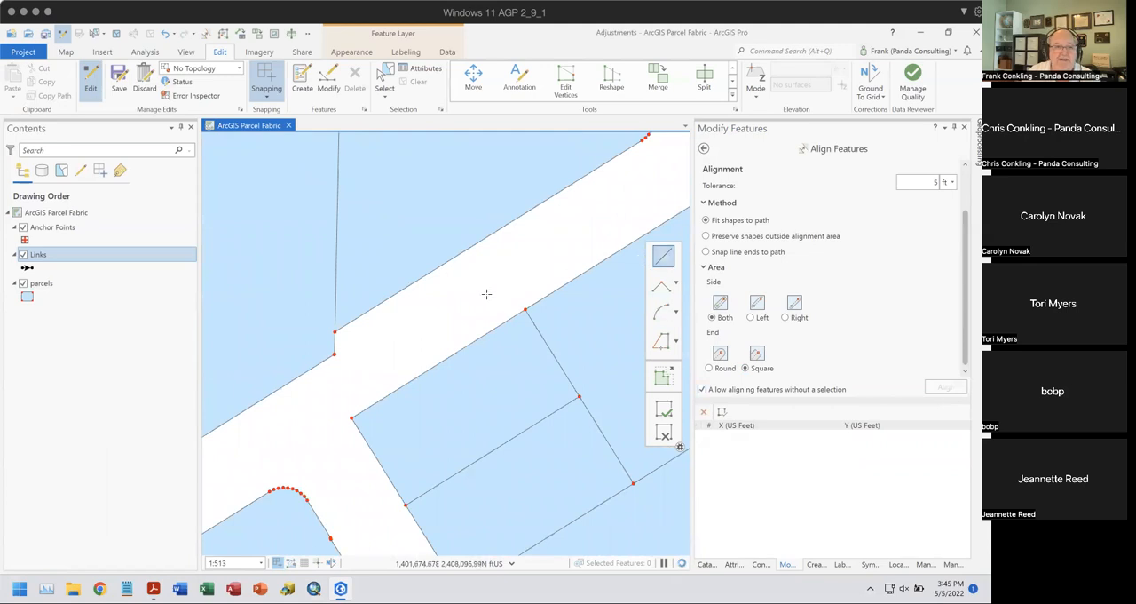
scroll(486, 292, "down", 1)
left_click(392, 181)
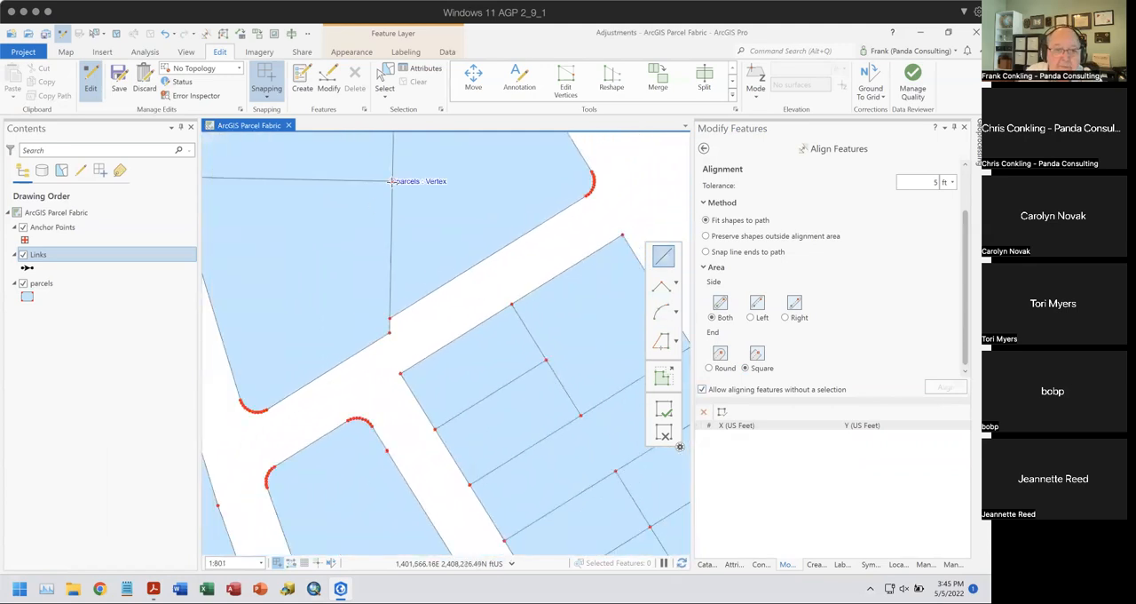
left_click(386, 332)
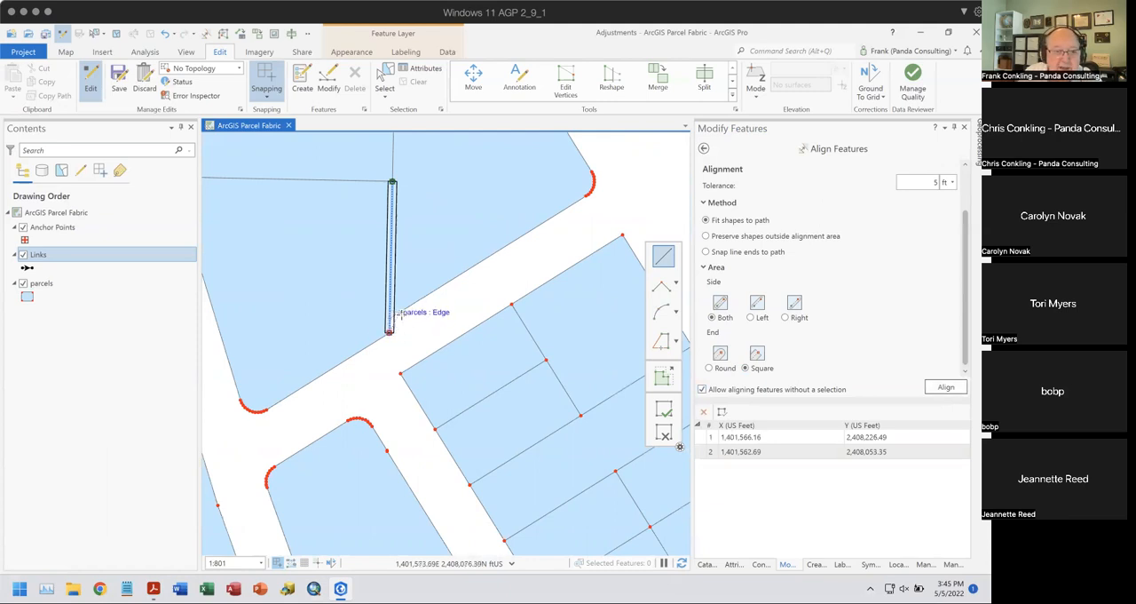
left_click(939, 389)
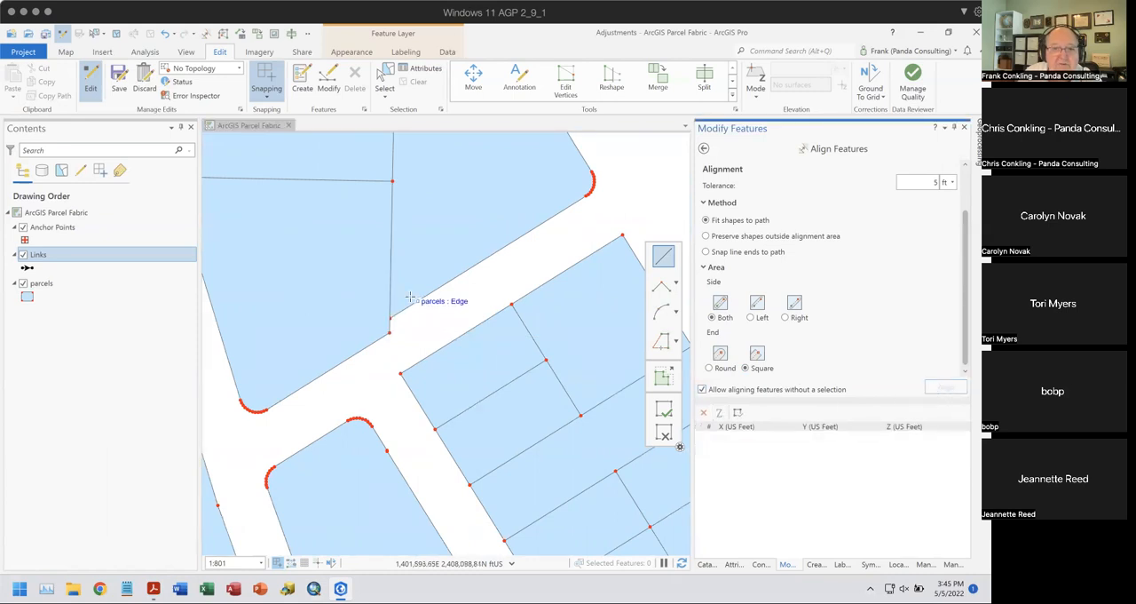
- Align the triangular parcel's southern street edge to a straight path from its corner curve to the shared boundary, using round ends
left_click(585, 195)
left_click(390, 316)
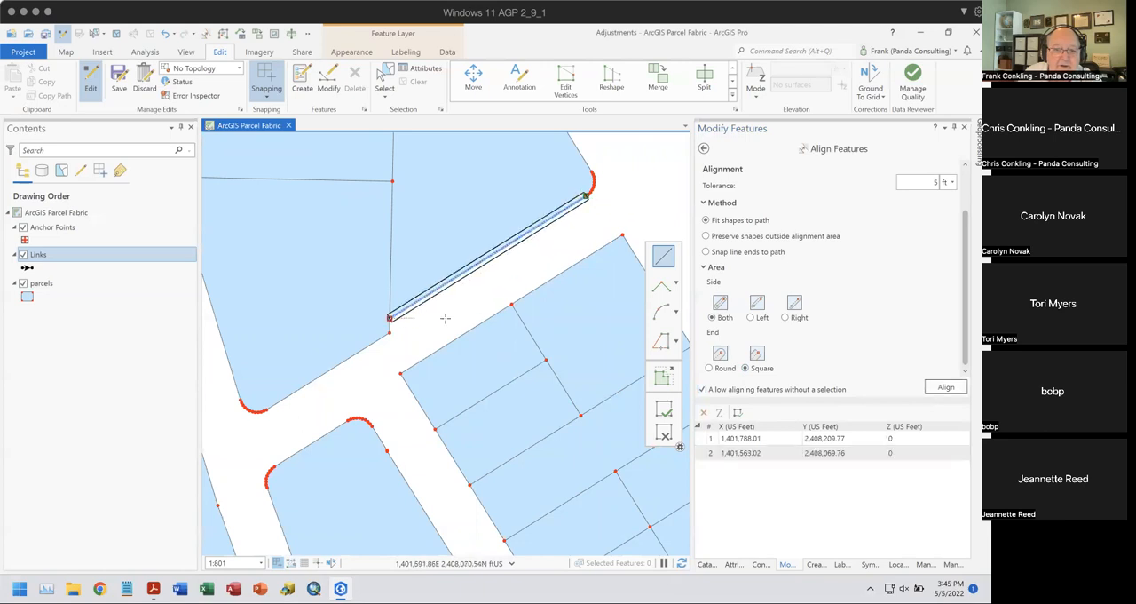
left_click(709, 367)
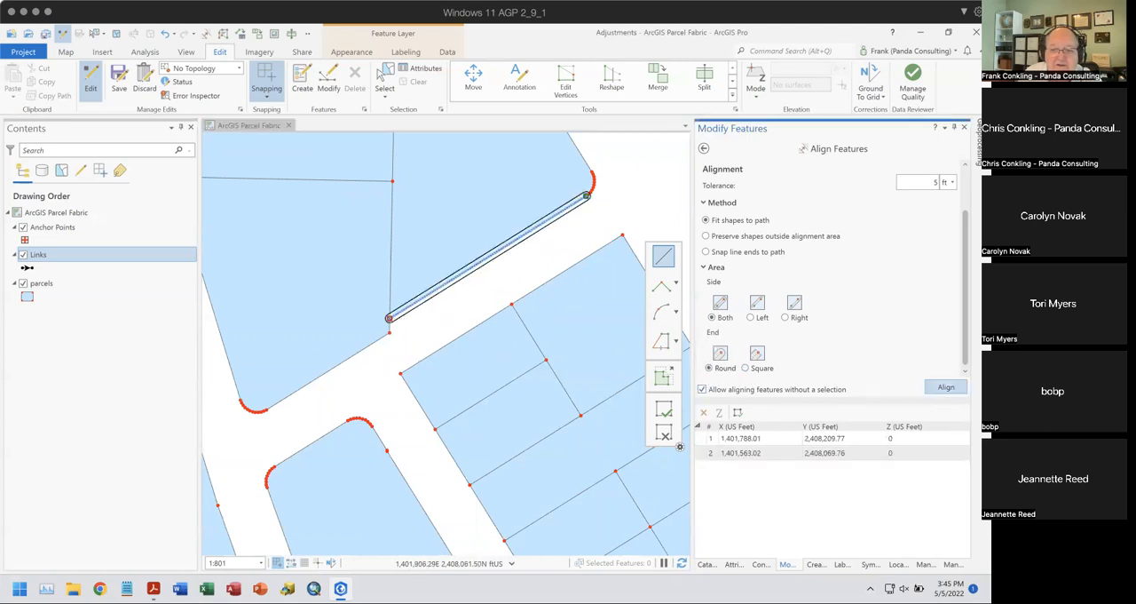
left_click(946, 387)
left_click_drag(382, 358, 453, 469)
scroll(425, 353, "down", 2)
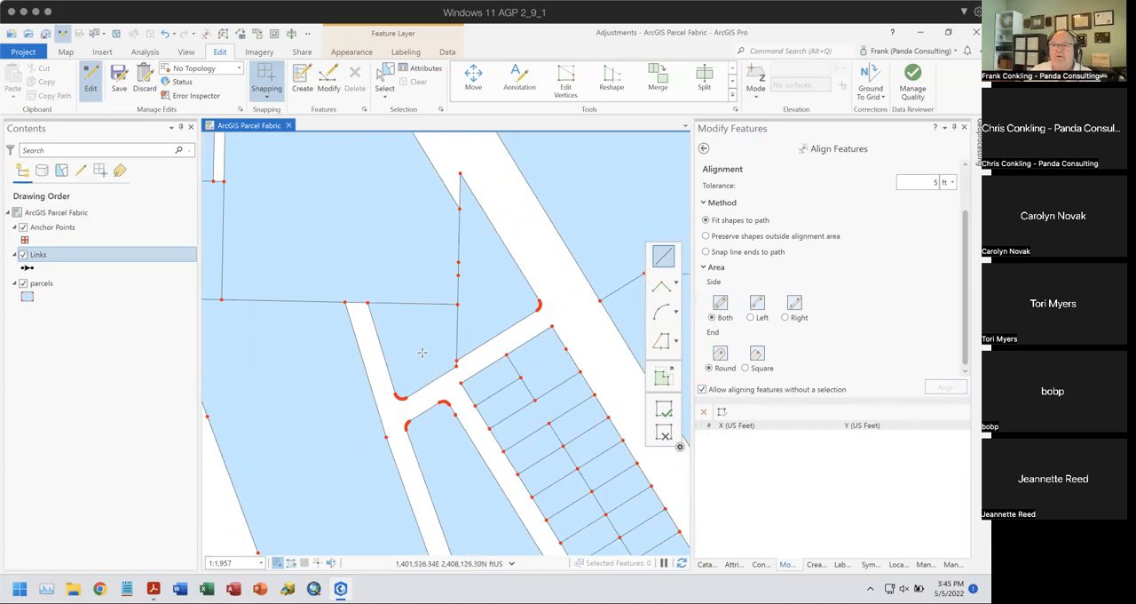
- Switch to Adjustment Tools.pdf to view the Move To Tool slide, and return to ArcGIS Pro
left_click(153, 577)
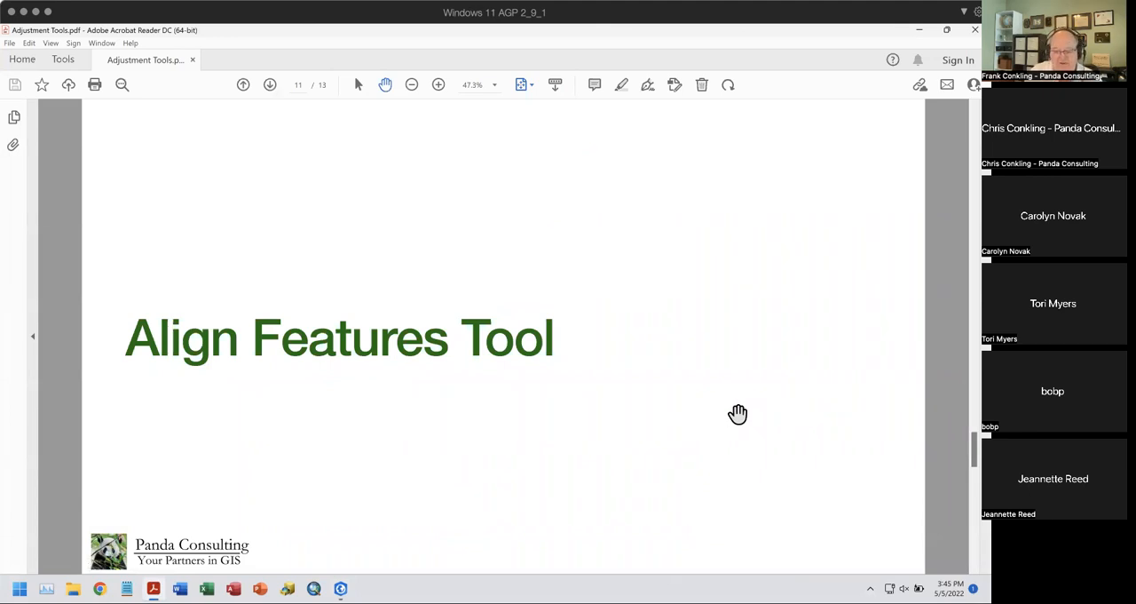
scroll(737, 414, "down", 1)
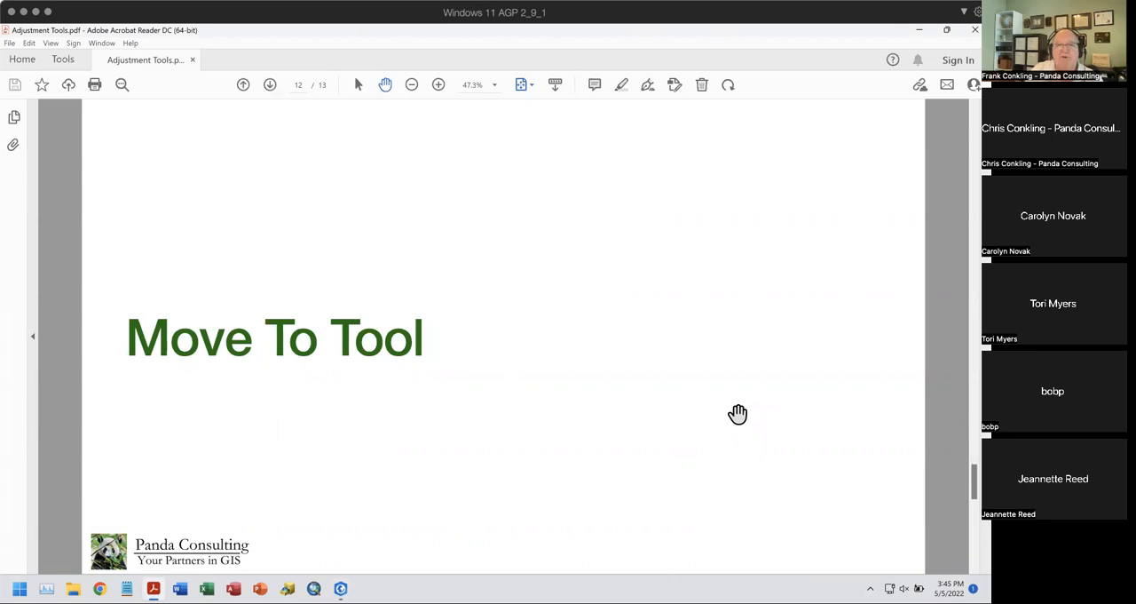
left_click(341, 582)
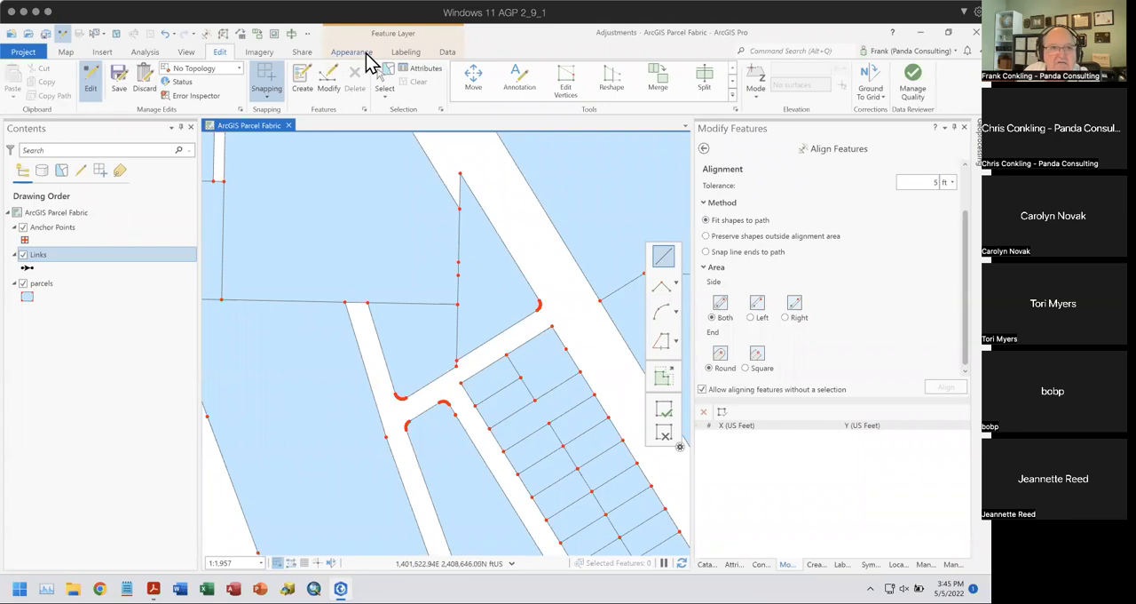
- Select the triangular parcel north of the side street and start the Move To tool on it
left_click(395, 84)
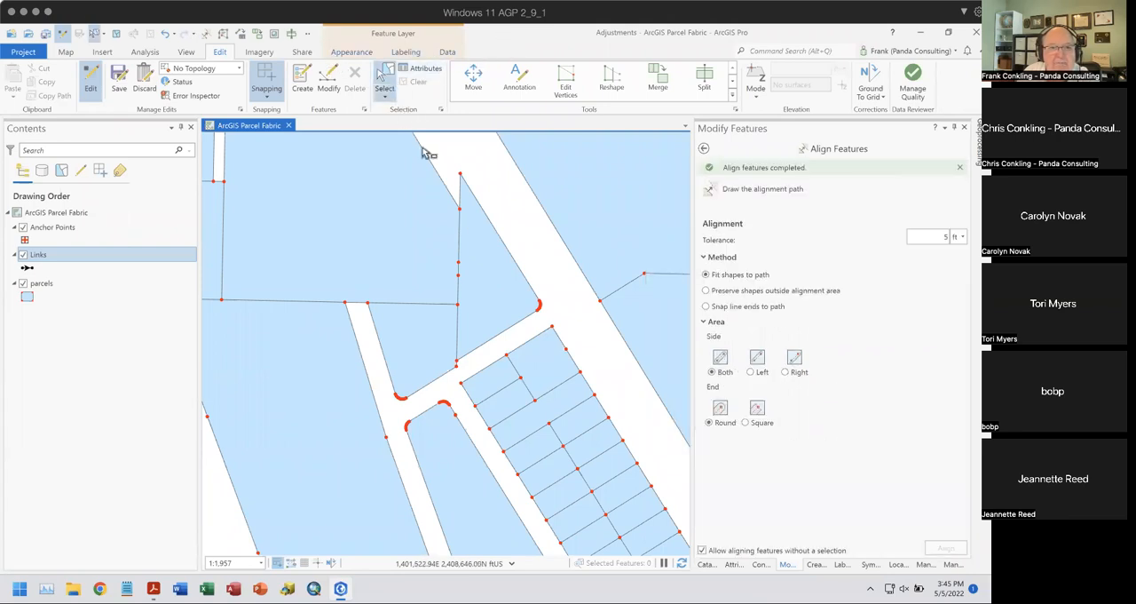
left_click(484, 284)
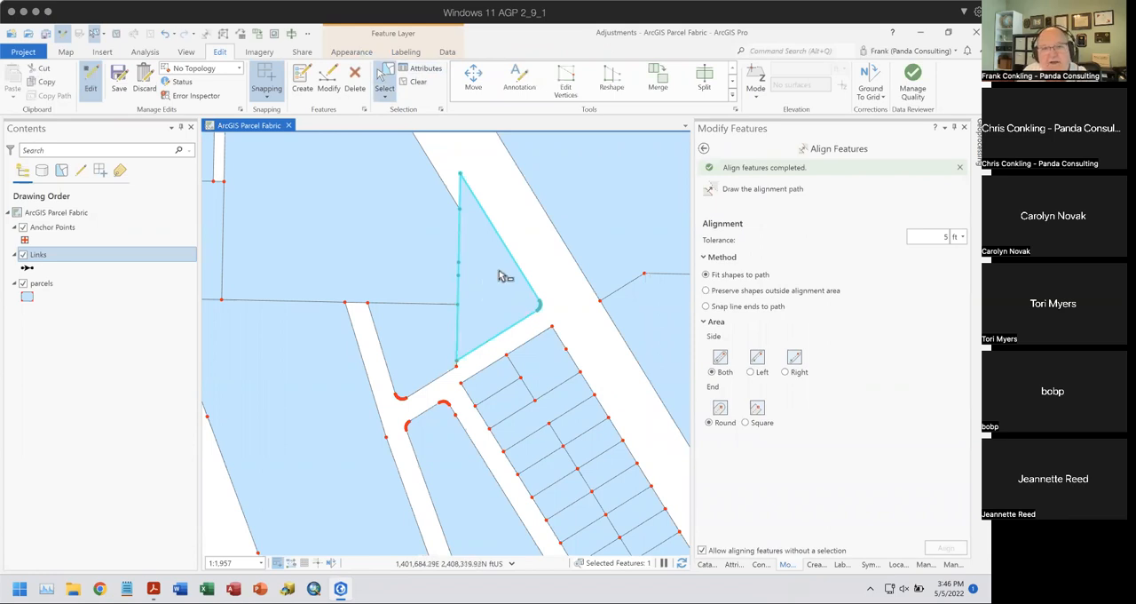
left_click(704, 148)
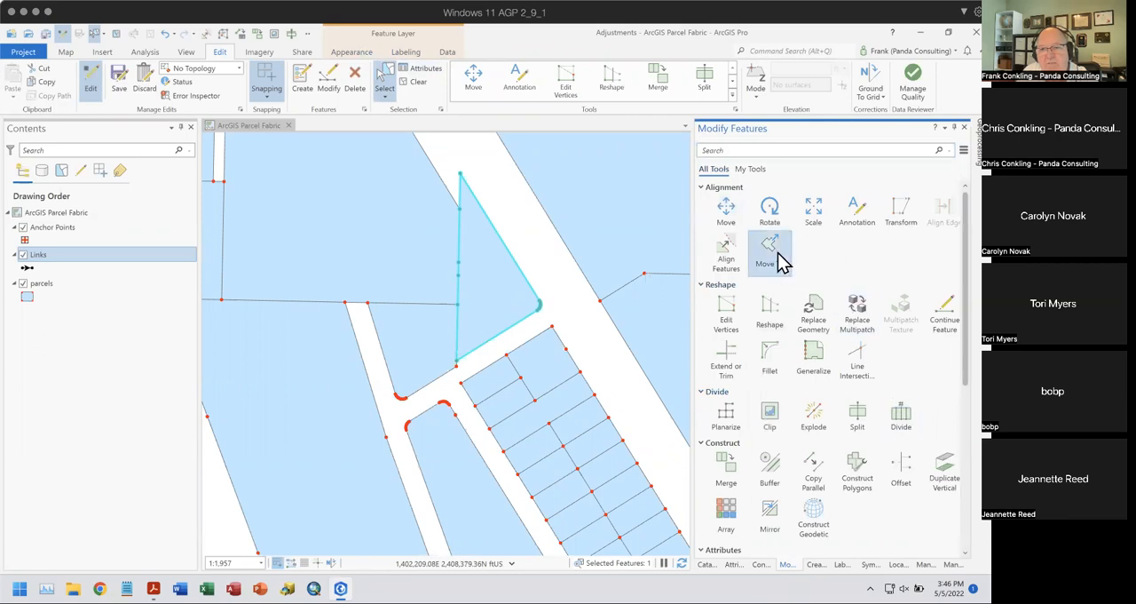
left_click(771, 252)
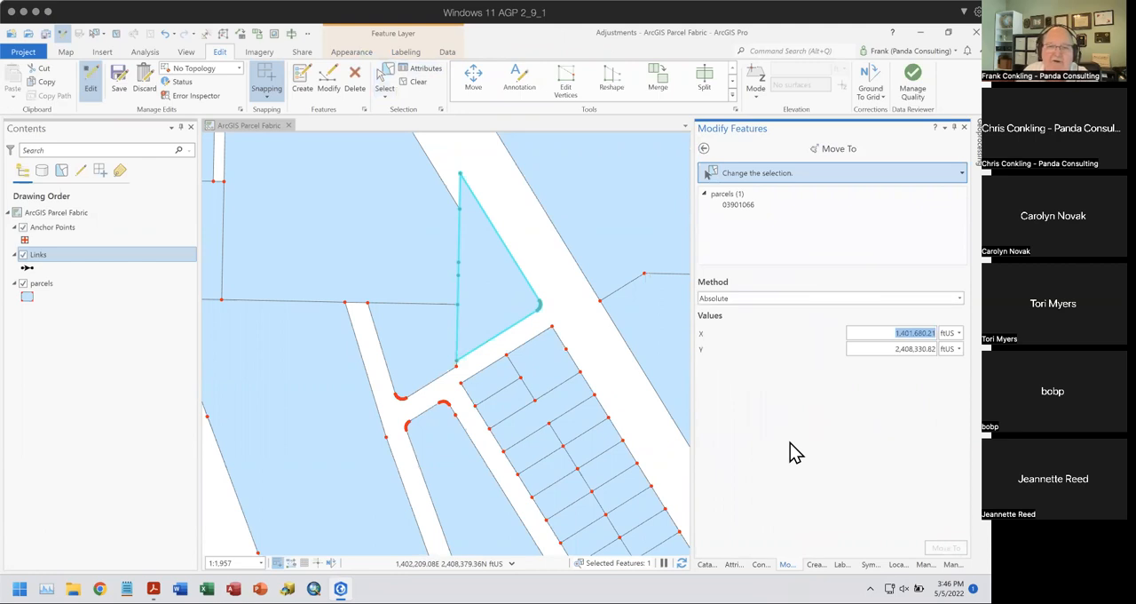
- Move the selected parcel by the Delta method with X 10 and Y 10 ftUS, and undo the move
left_click(737, 299)
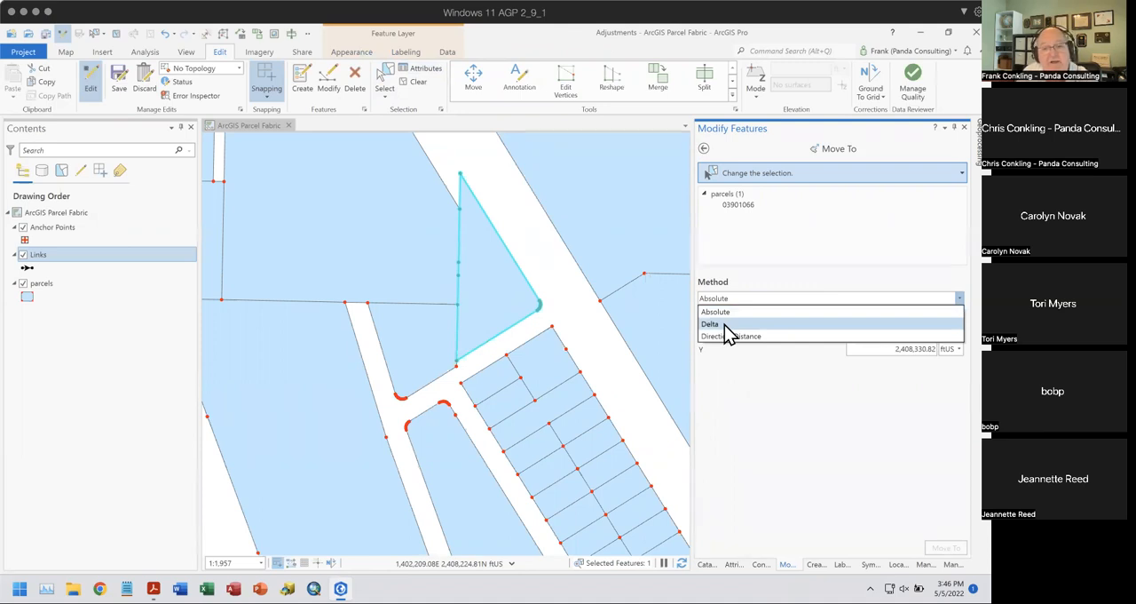
left_click(726, 325)
left_click(888, 333)
type("10")
left_click(917, 348)
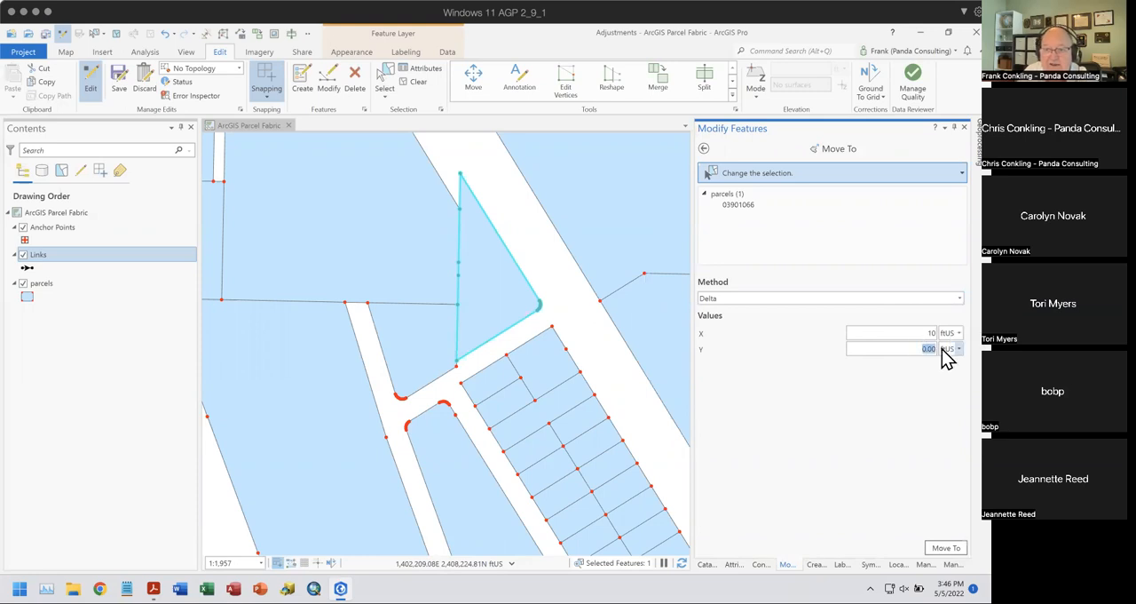
type("10")
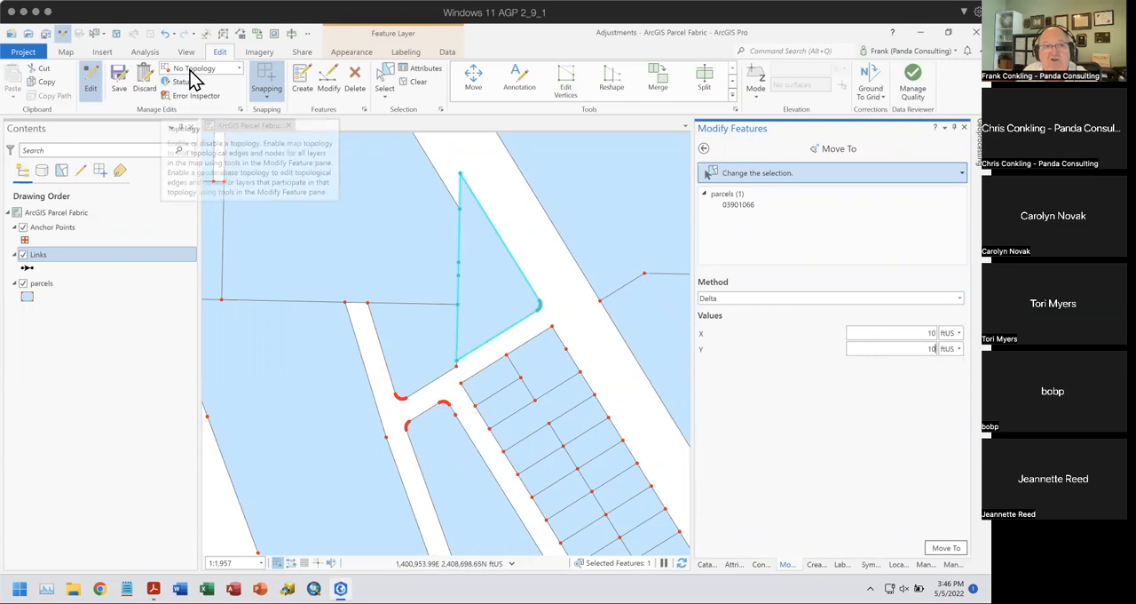
left_click(930, 542)
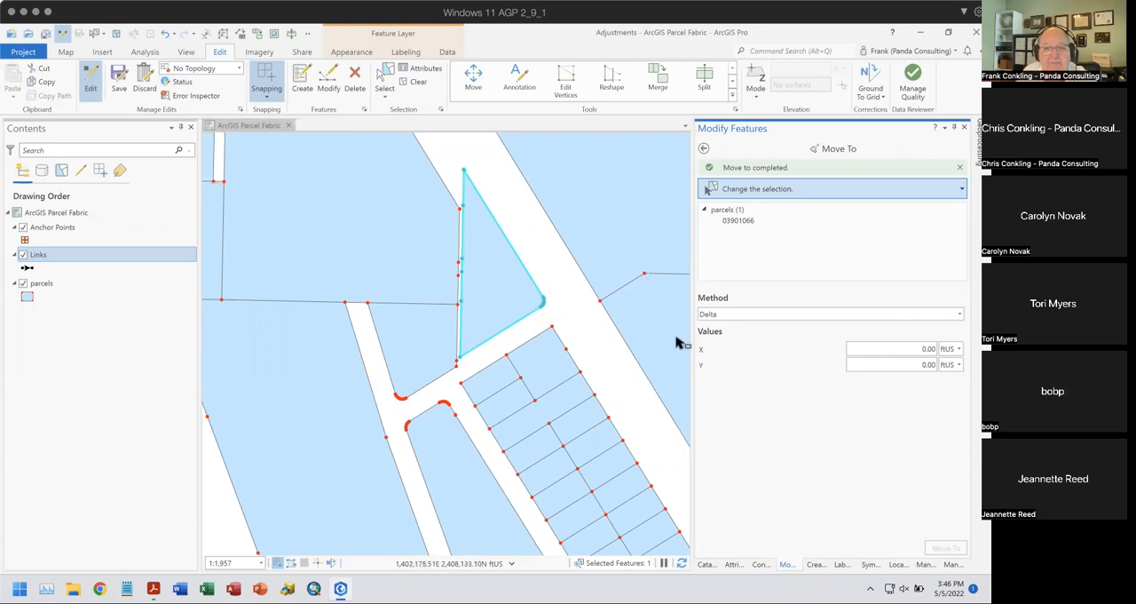
left_click(165, 34)
- Set the Move To method to Absolute and enter 1410 as the X coordinate for the triangular parcel
left_click(735, 316)
left_click(737, 333)
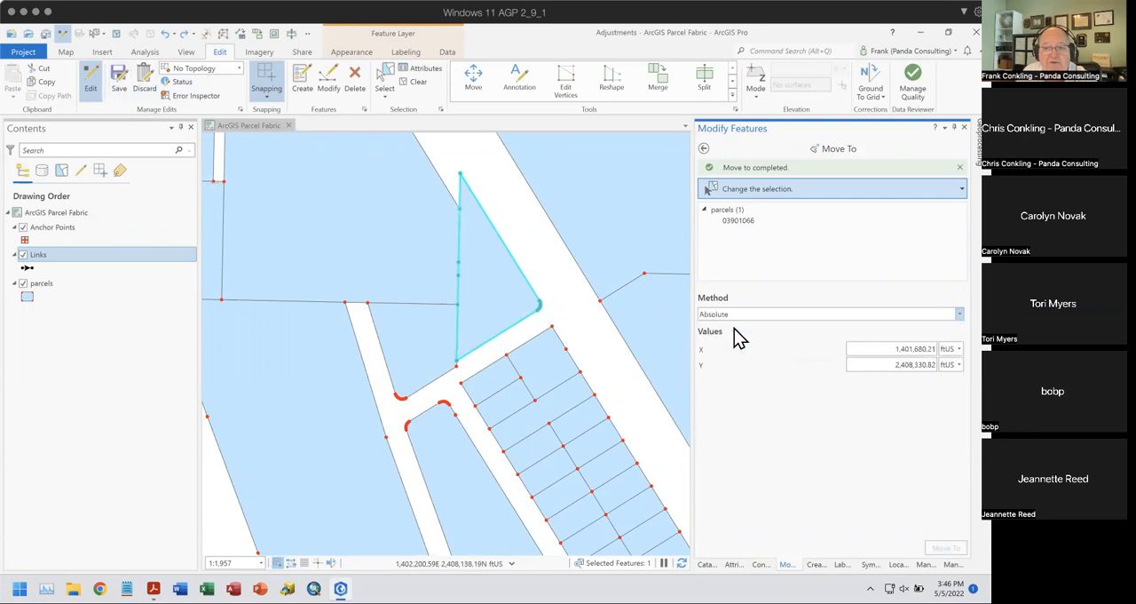
double_click(897, 348)
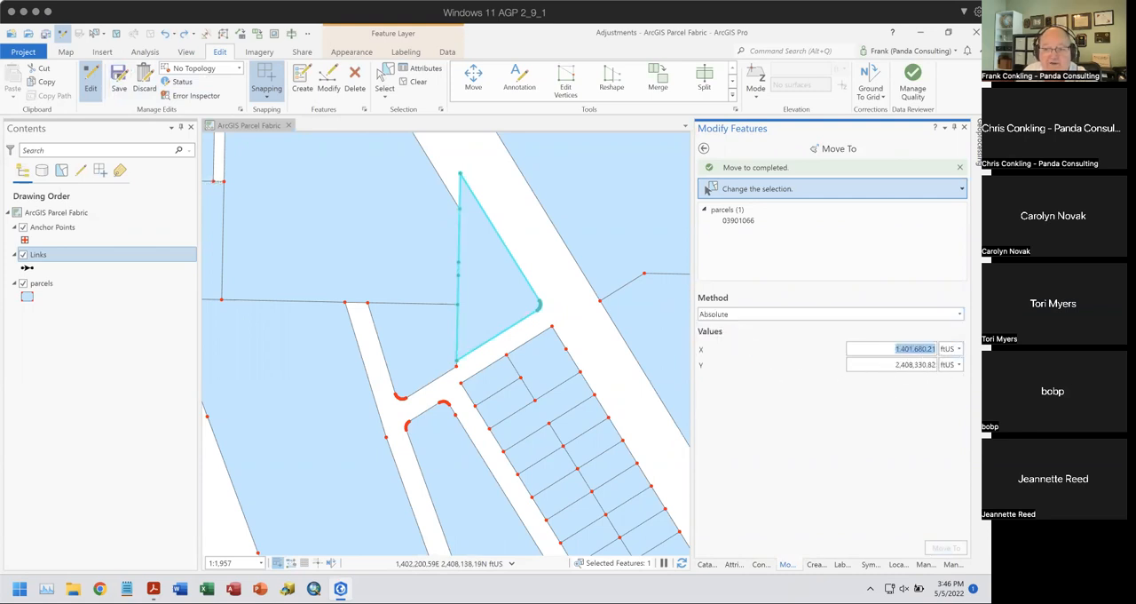
type("1410")
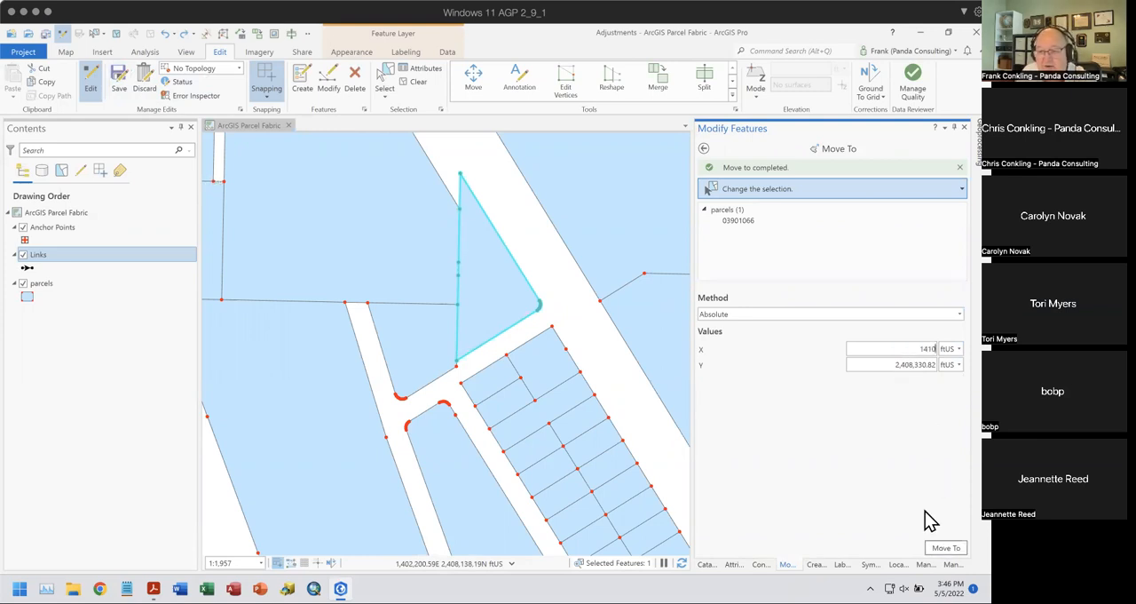
- Move the triangular parcel by Direction/Distance with direction 45-1 and distance 20 ft, and undo the move
left_click(750, 317)
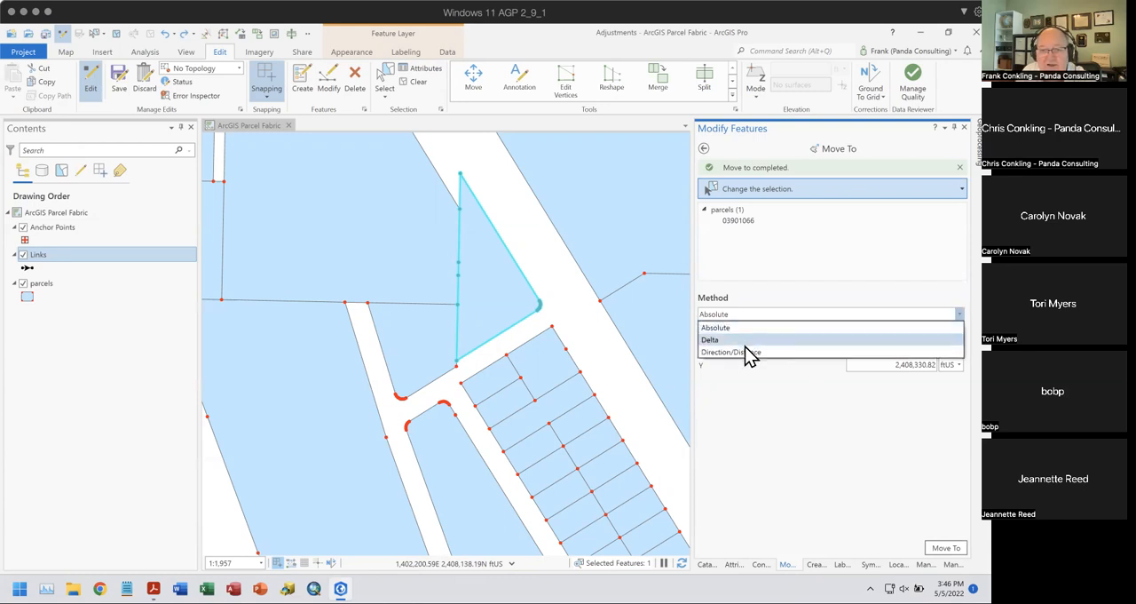
left_click(754, 354)
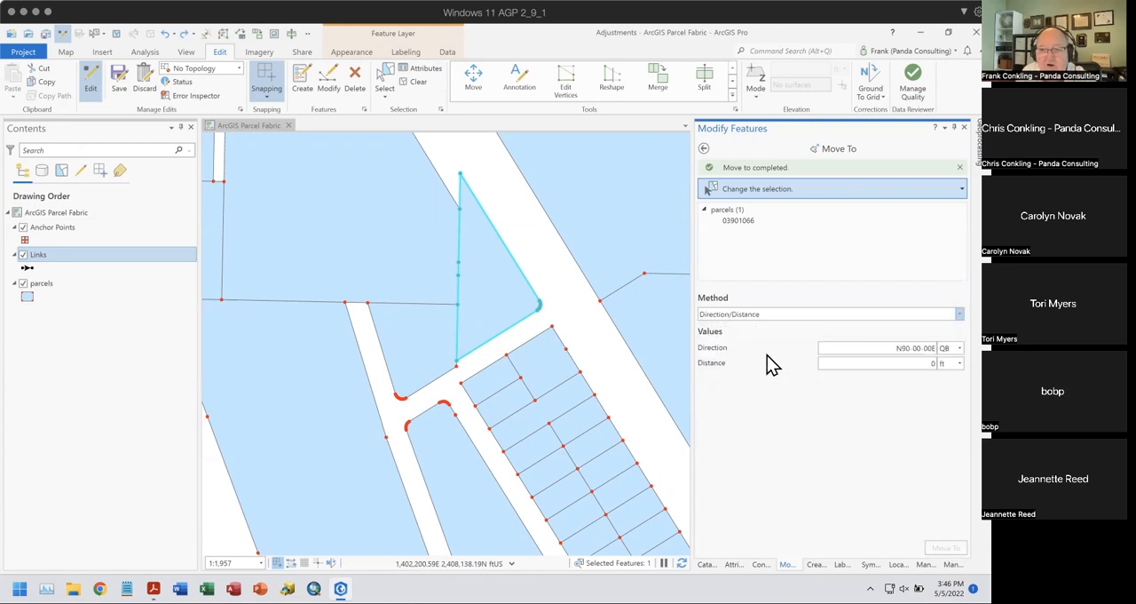
left_click(888, 350)
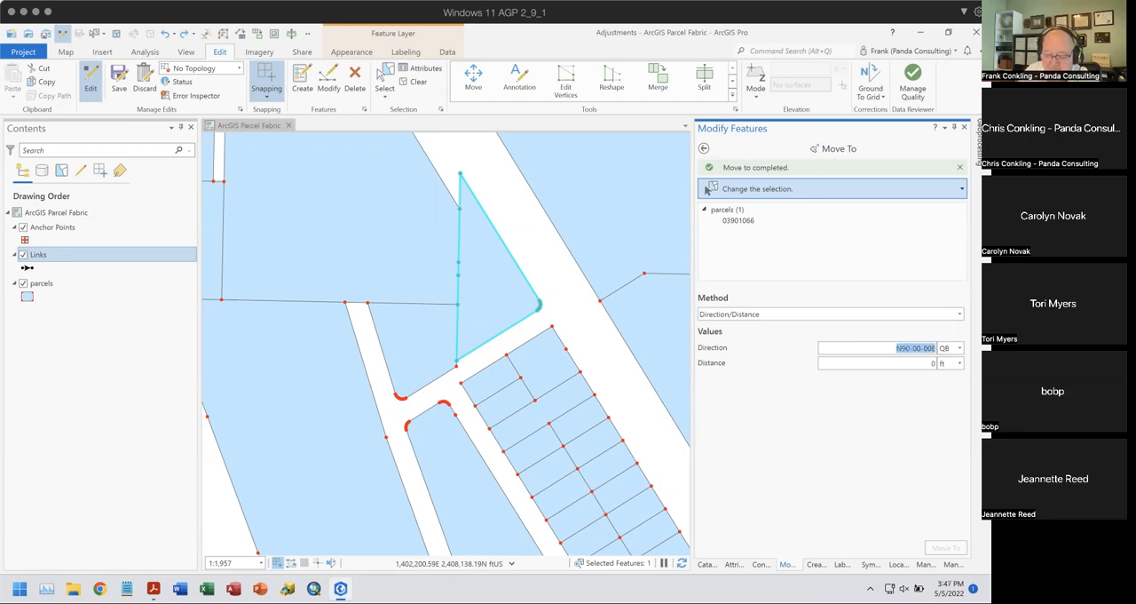
type("45-1")
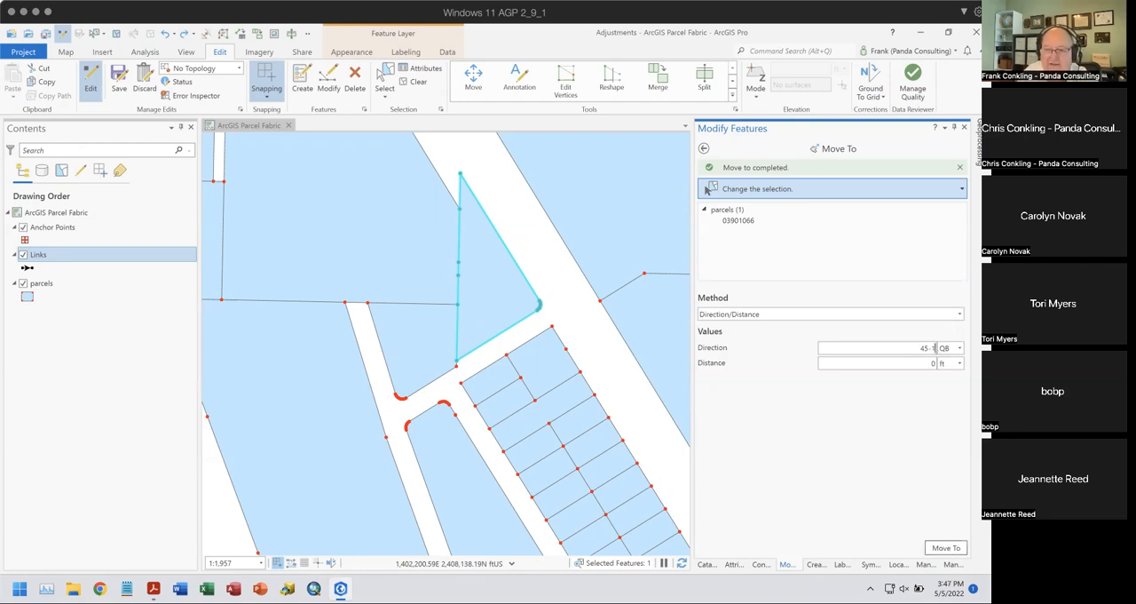
key("Tab")
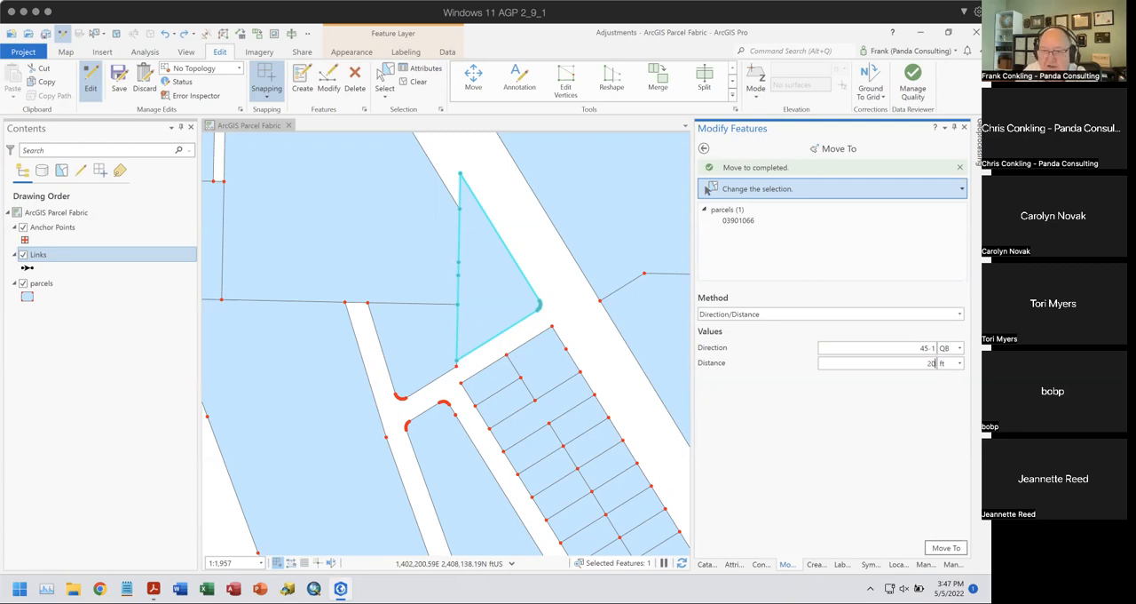
type("20")
left_click(946, 547)
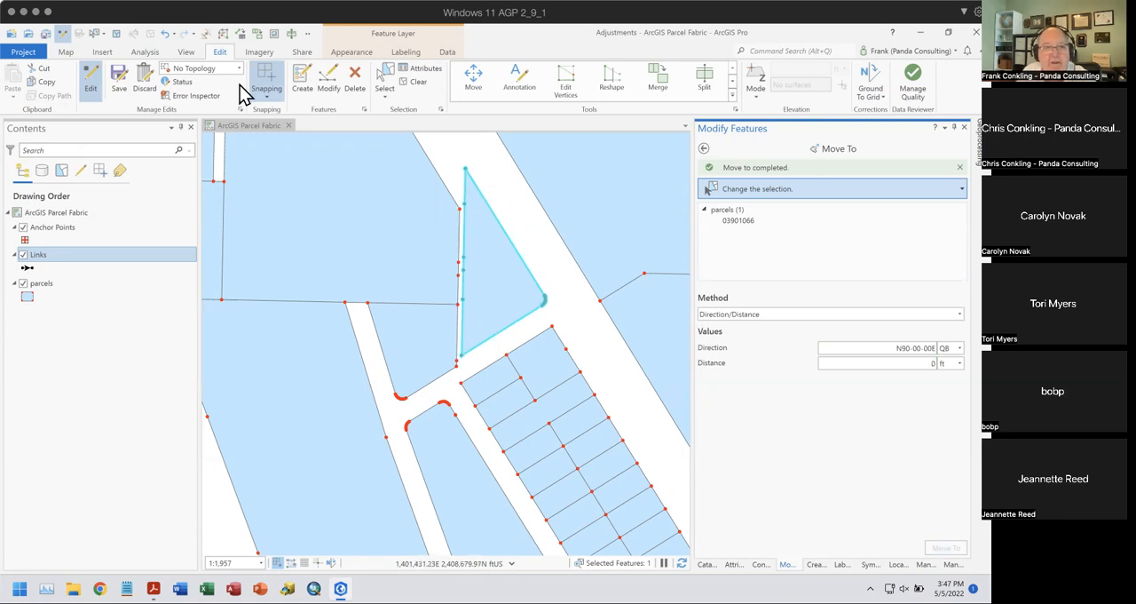
left_click(165, 33)
- Switch the Move To method for the selected parcel to Absolute
left_click(722, 315)
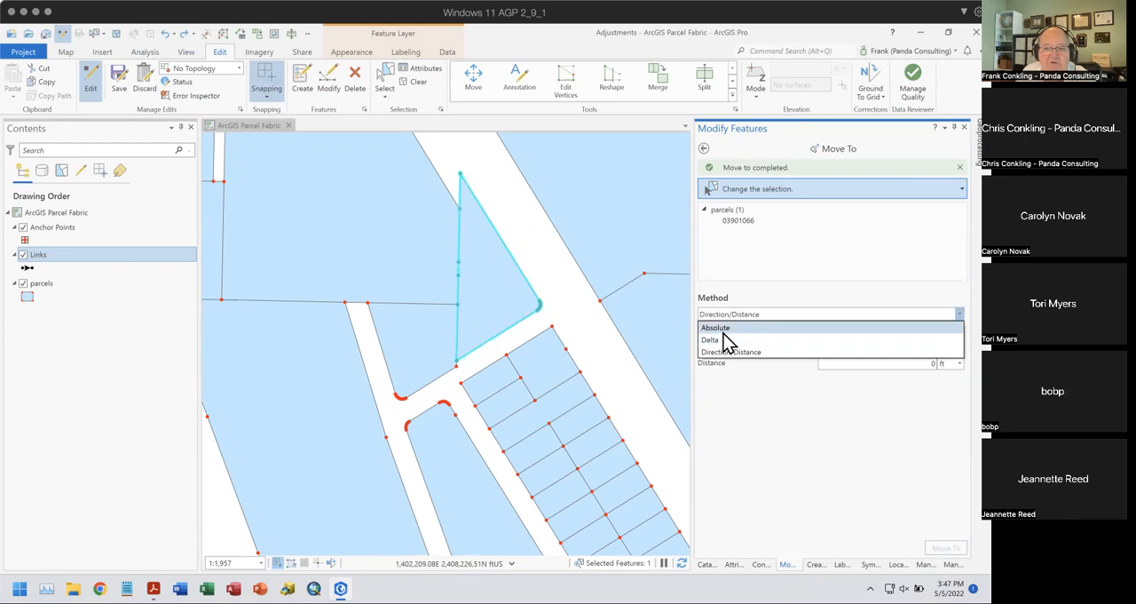
left_click(724, 330)
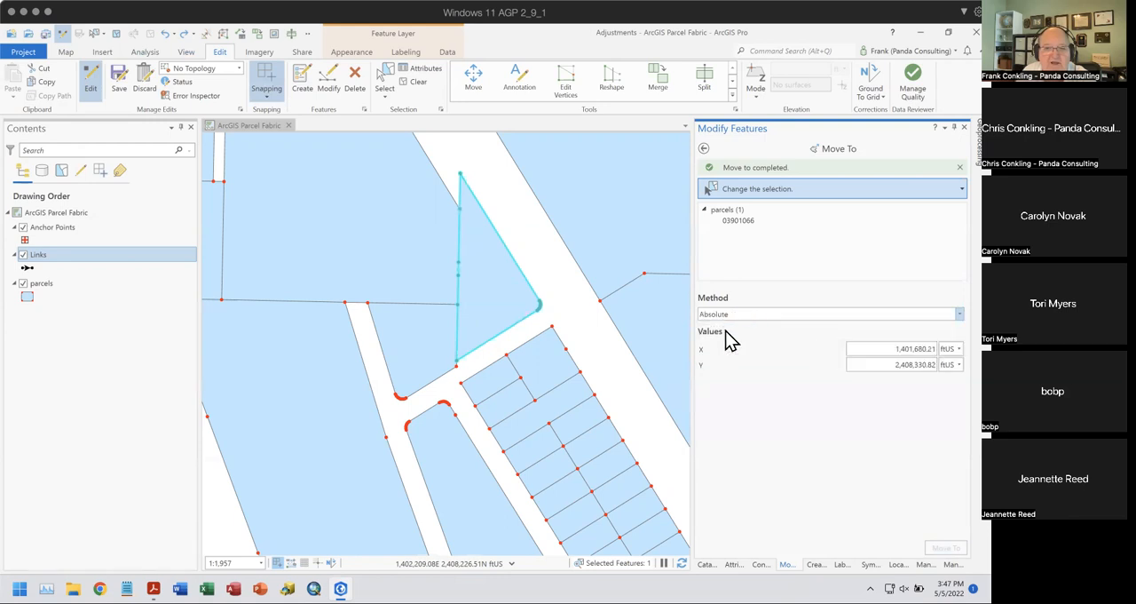
- Reselect the triangular parcel for Move To and view the commands available for it on the map
left_click(461, 177)
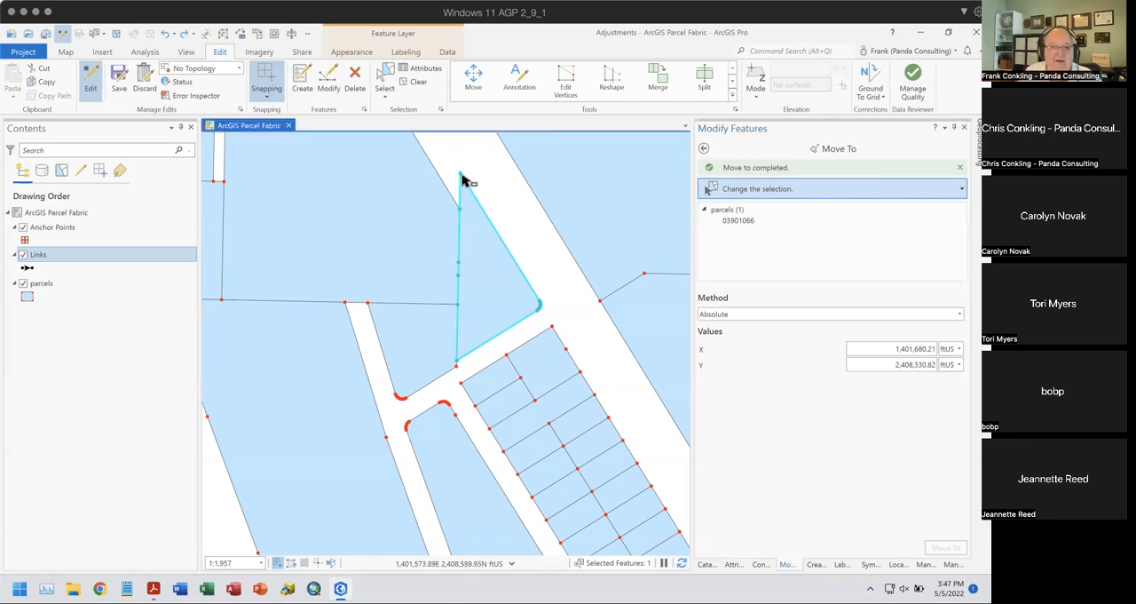
left_click(487, 241)
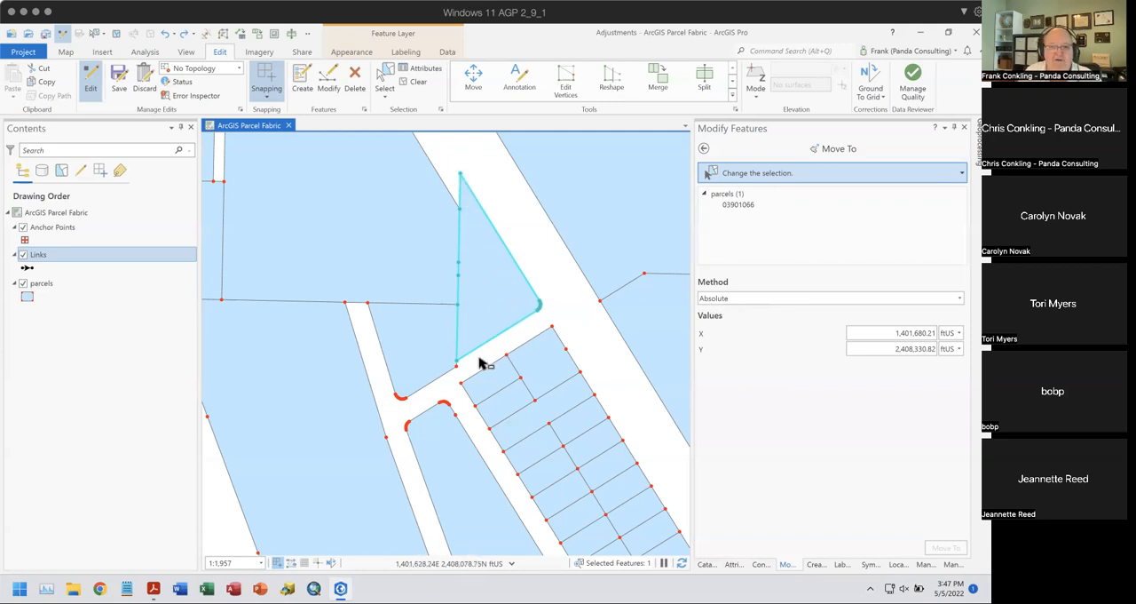
scroll(477, 300, "down", 1)
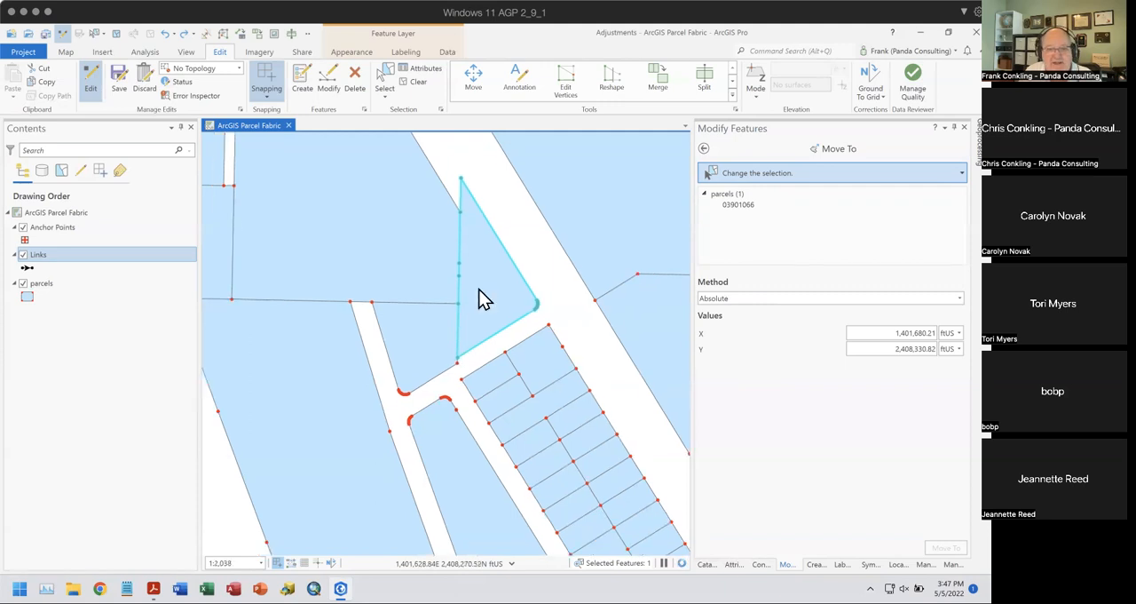
right_click(477, 300)
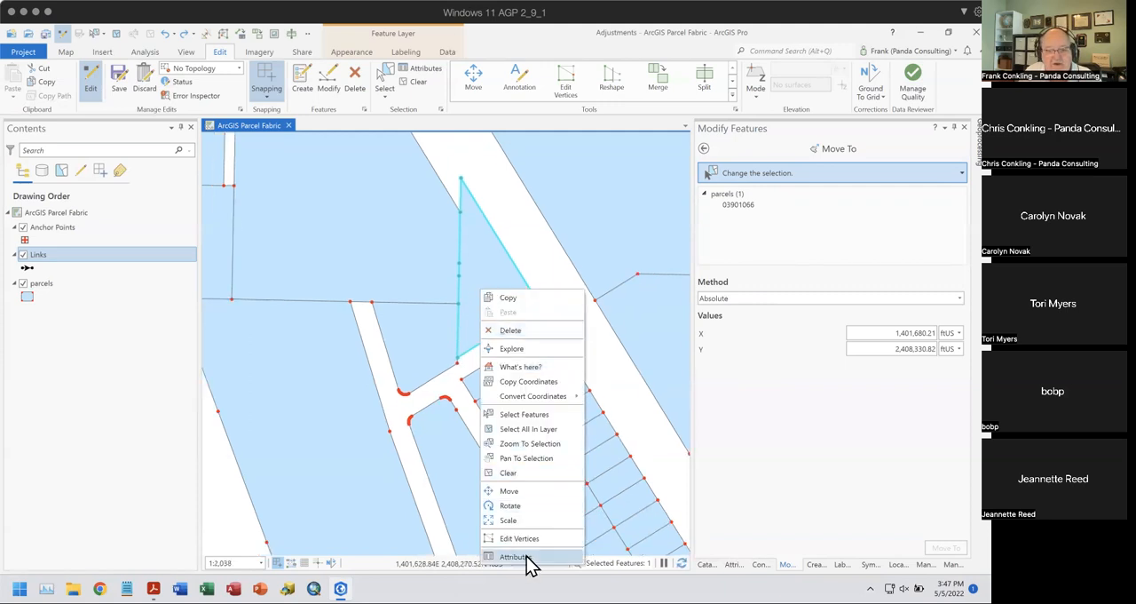
left_click(644, 119)
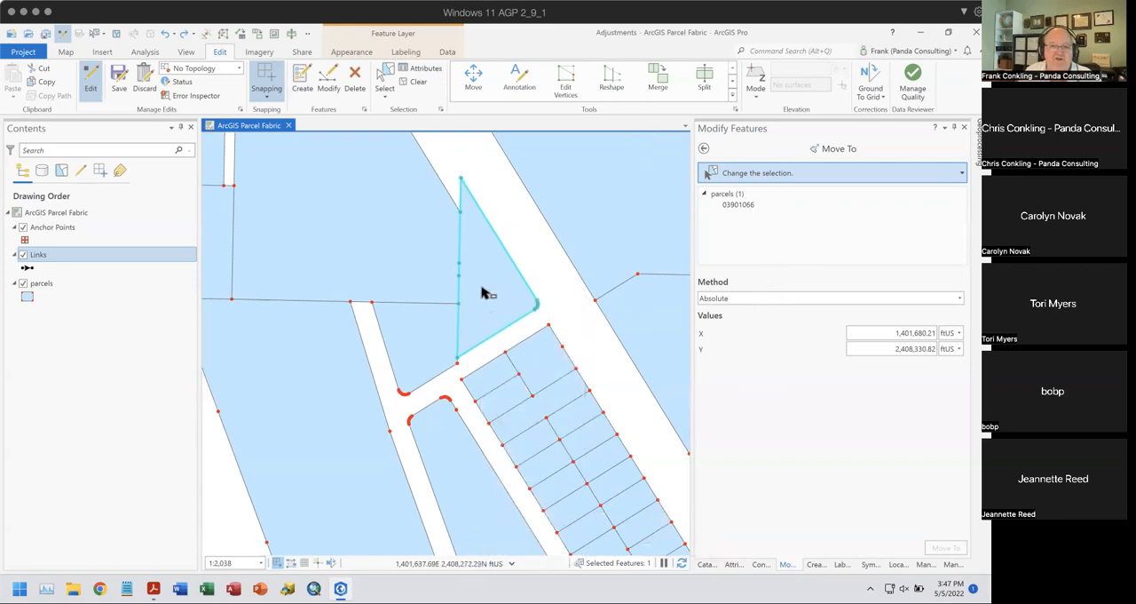
- Switch the editing topology setting to Map Topology to maintain feature contiguity
left_click(737, 300)
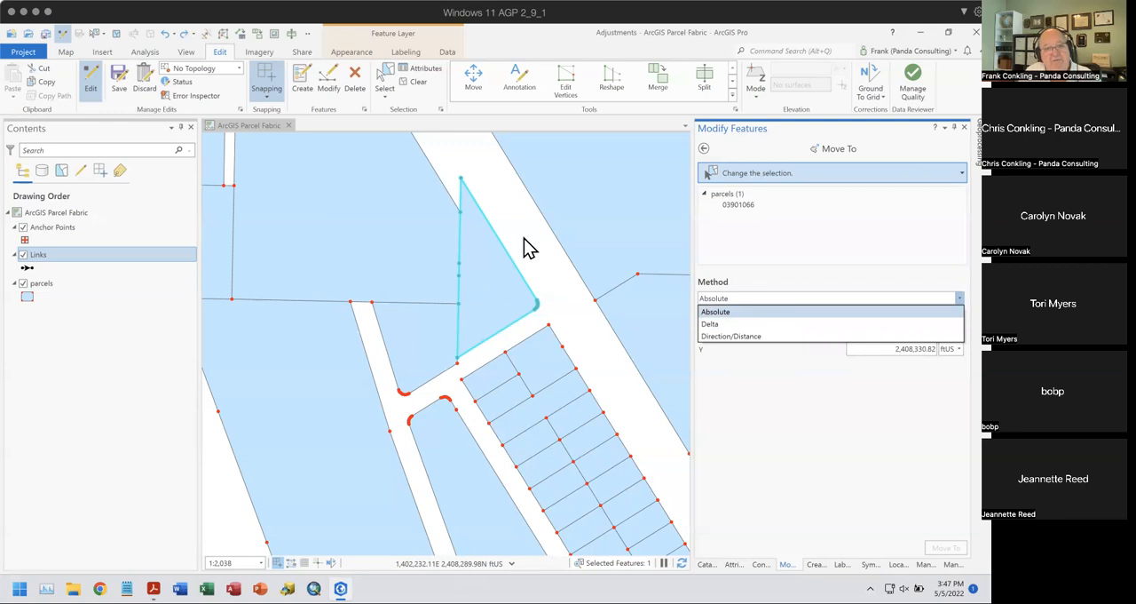
left_click(237, 68)
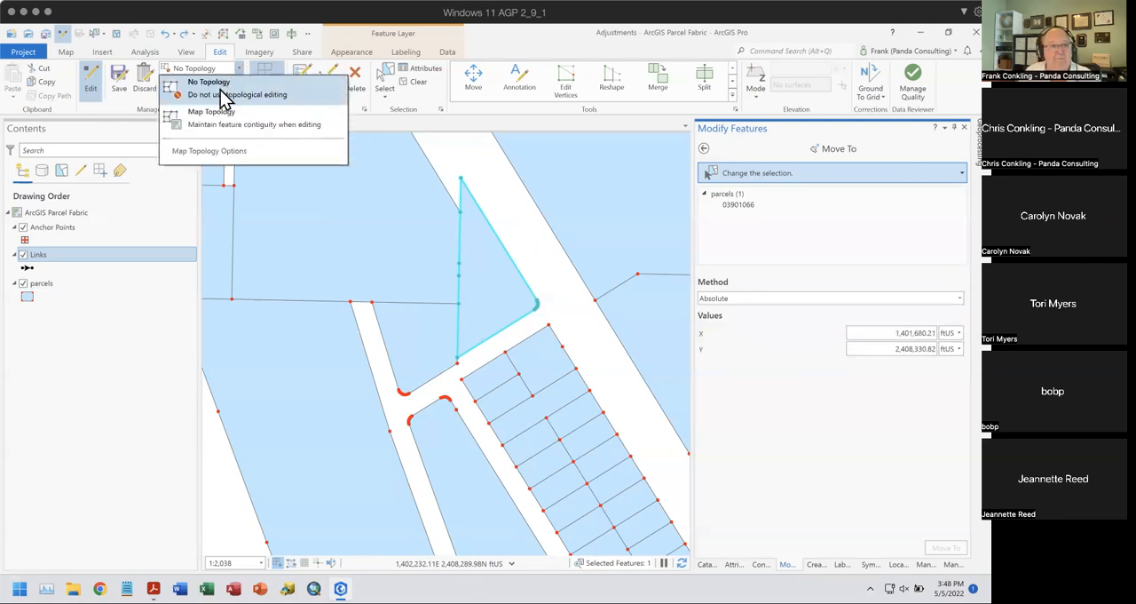
left_click(211, 113)
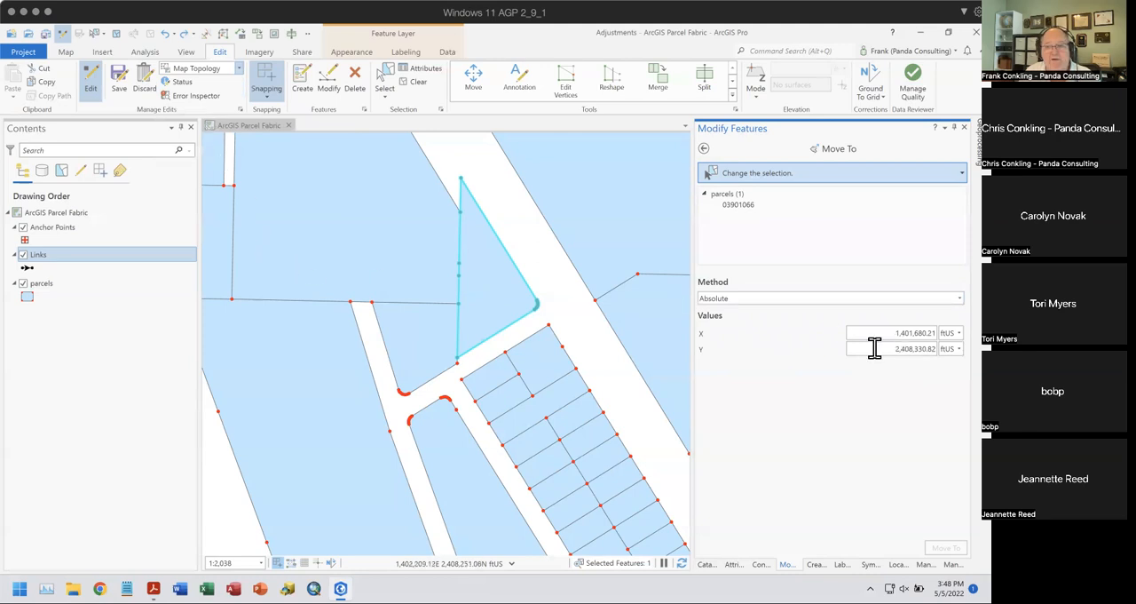
- Move the triangular parcel by the Delta method with X 15 and Y 15 ftUS, and undo the move
left_click(829, 298)
left_click(772, 322)
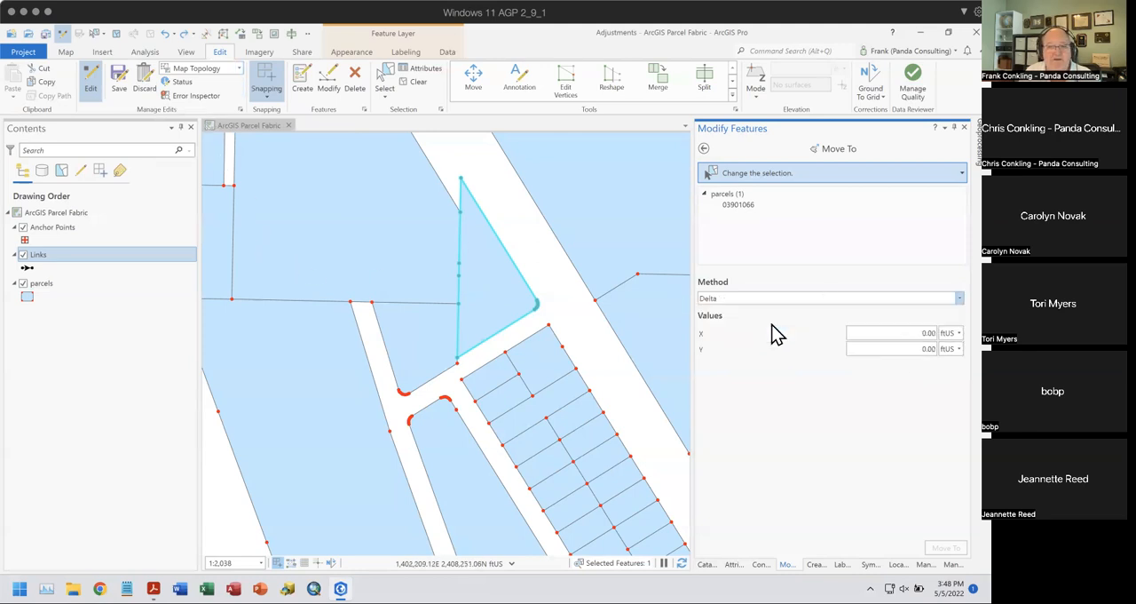
left_click(928, 335)
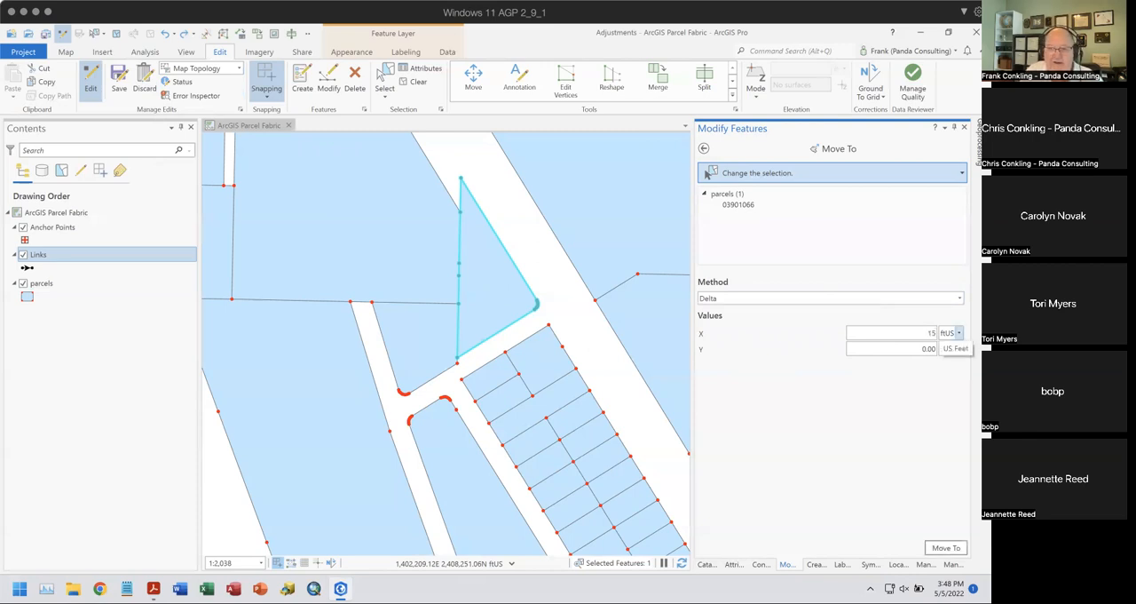
left_click(930, 349)
type("15")
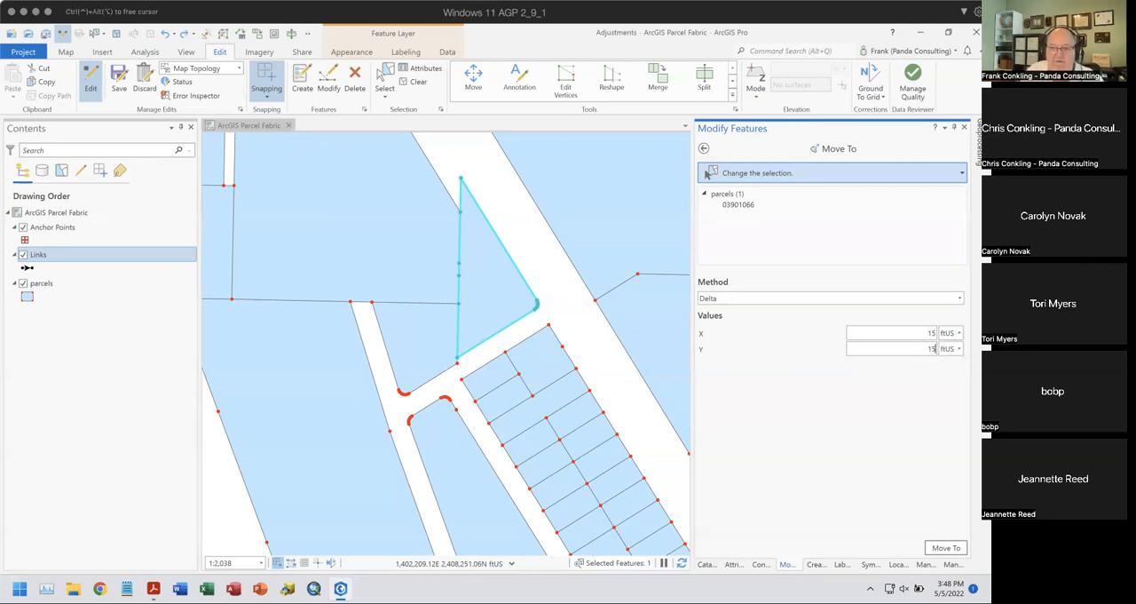
left_click(946, 548)
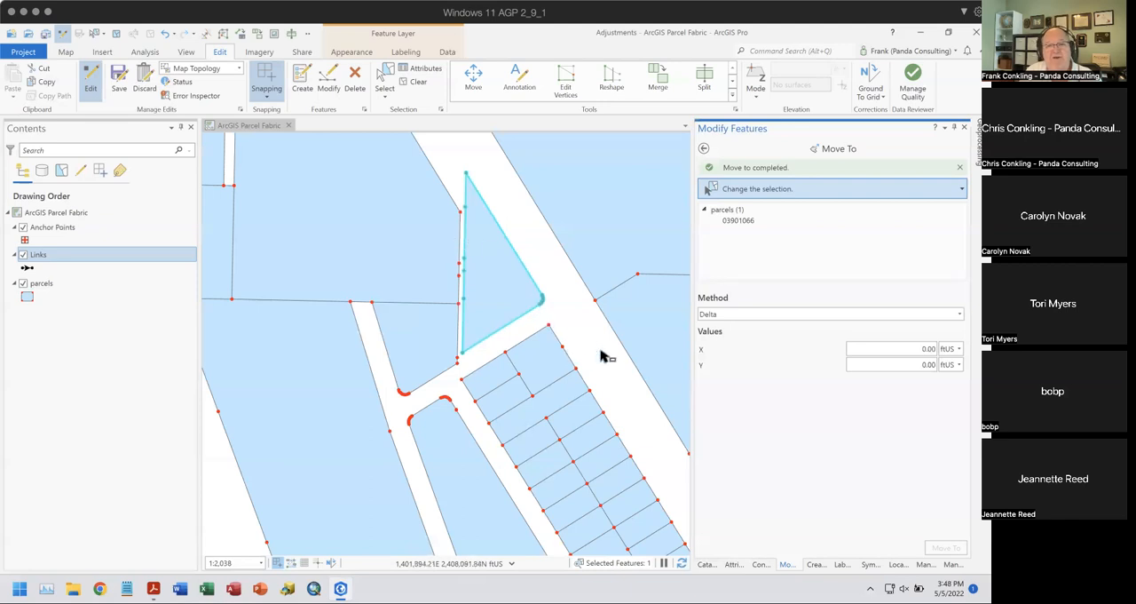
left_click(704, 151)
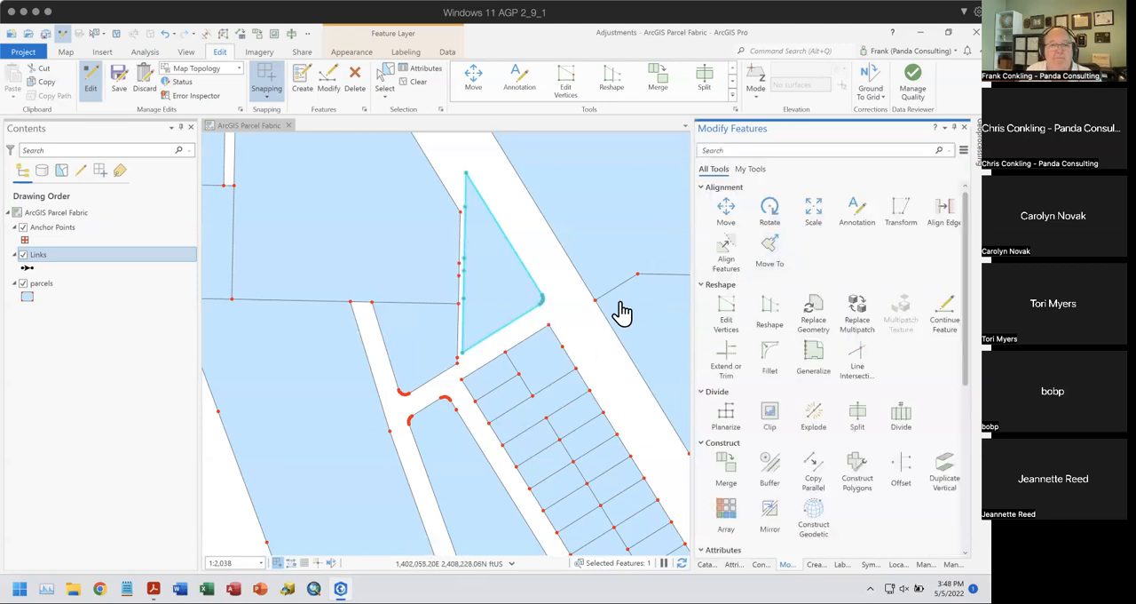
left_click(165, 34)
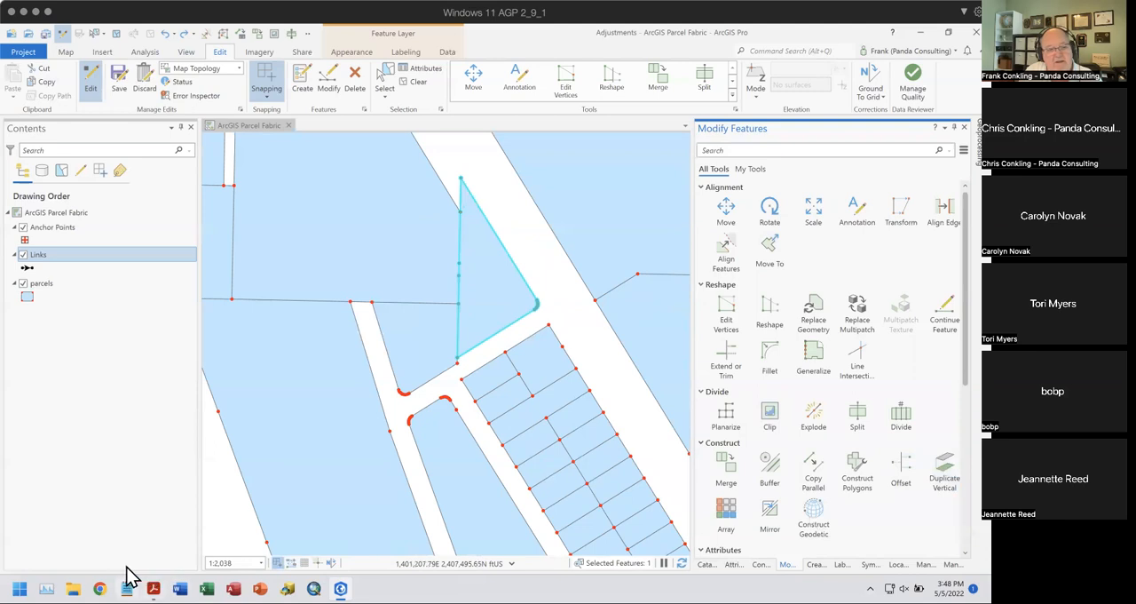
left_click(153, 584)
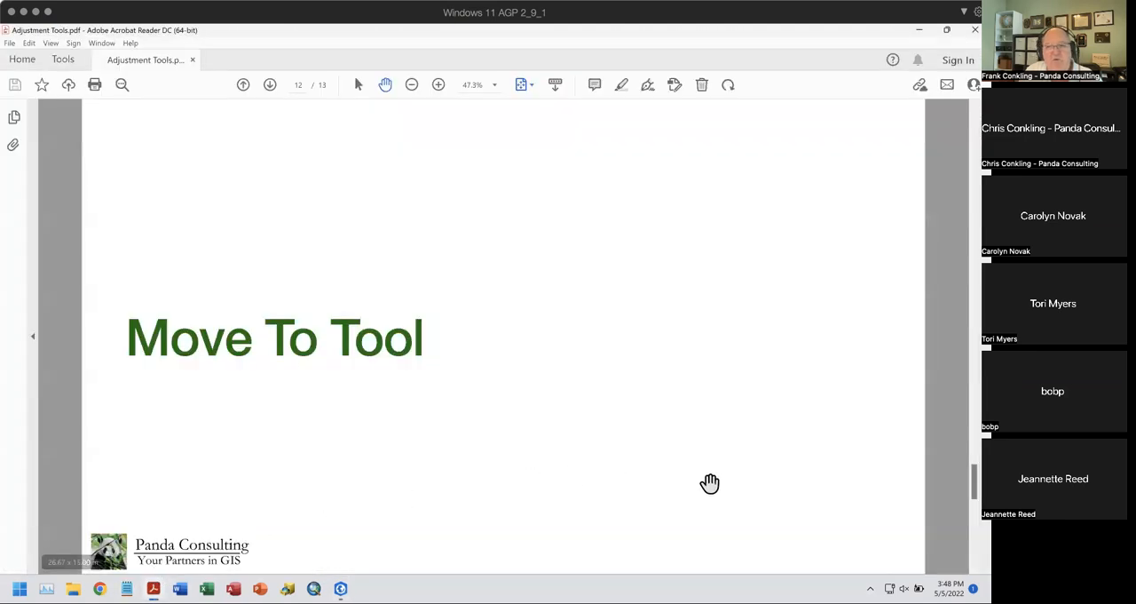
left_click(341, 586)
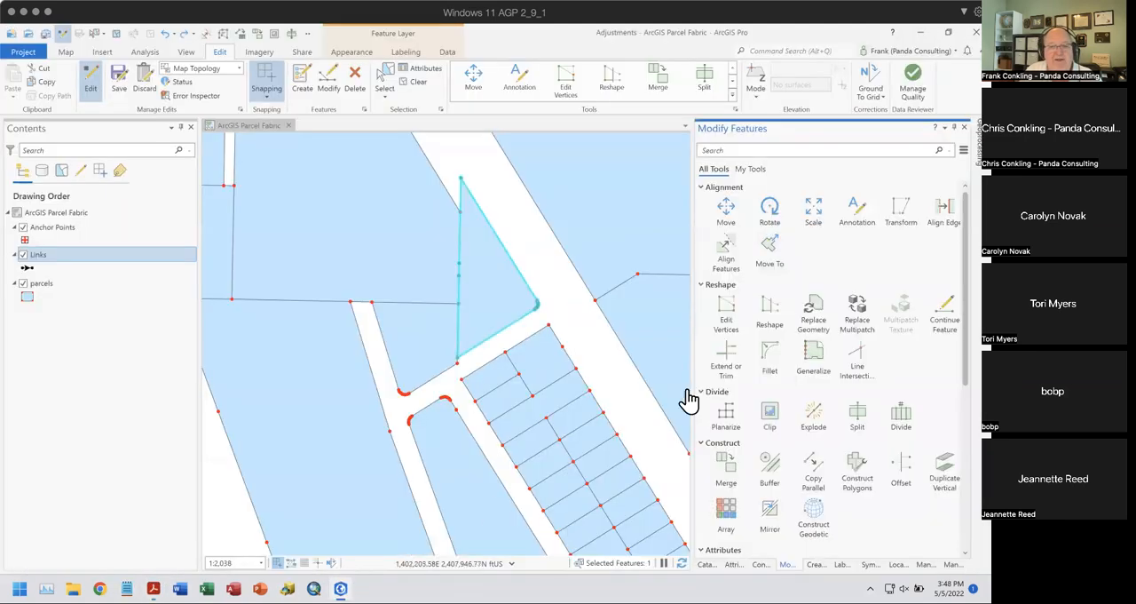
- Reopen the Move To tool for the triangular parcel and review its available move methods
left_click(770, 252)
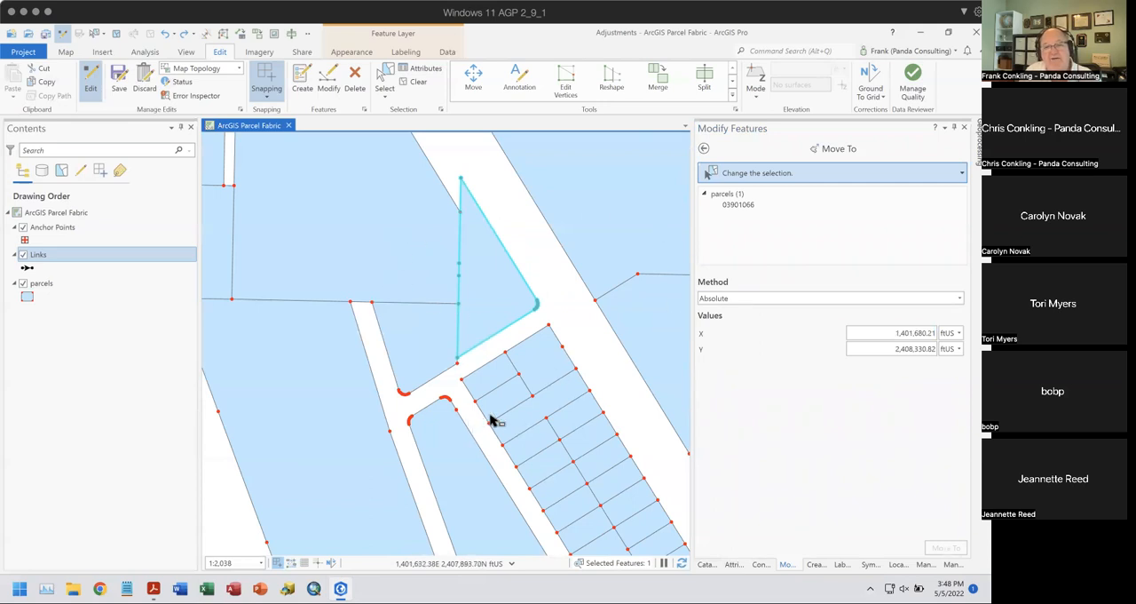
left_click(765, 298)
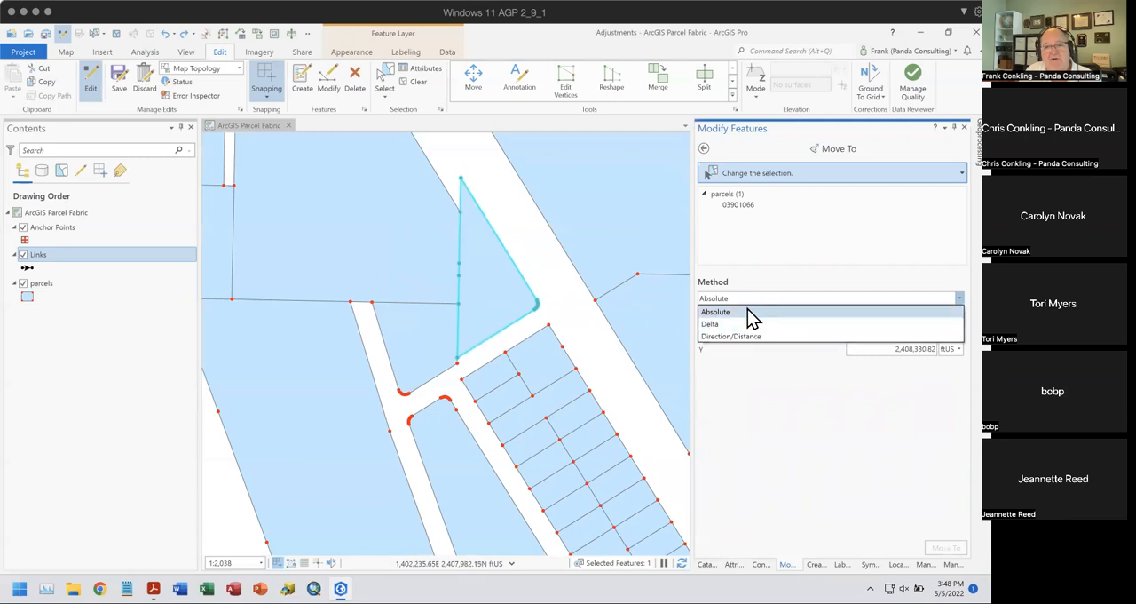
left_click(574, 306)
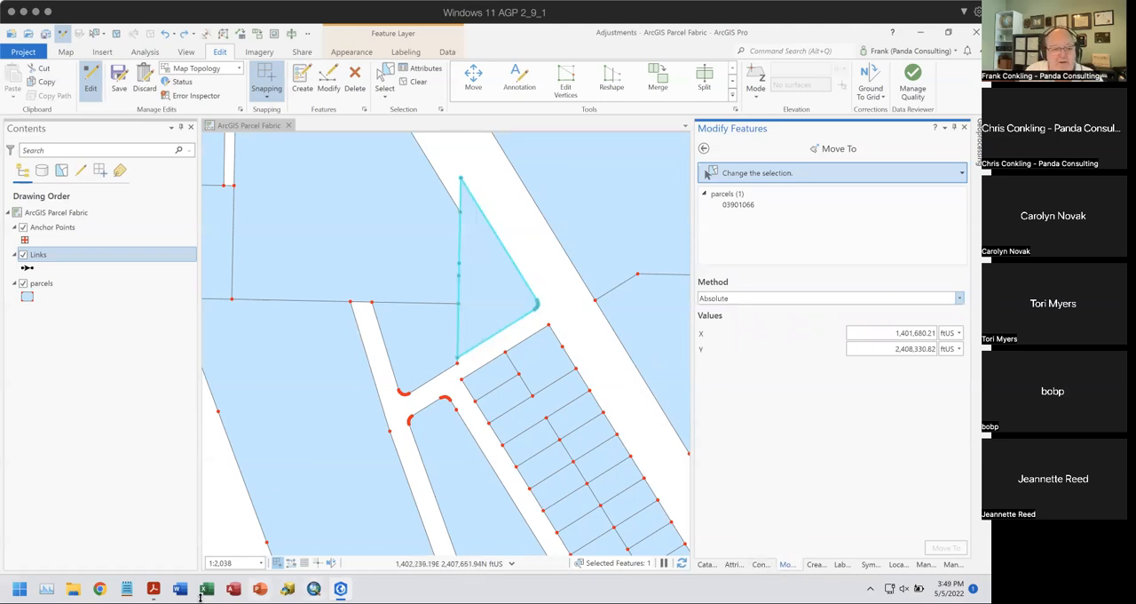
- Switch to the Adjustment Tools PDF in Acrobat Reader and go back to the Alignment Tools slide
mouse_move(343, 571)
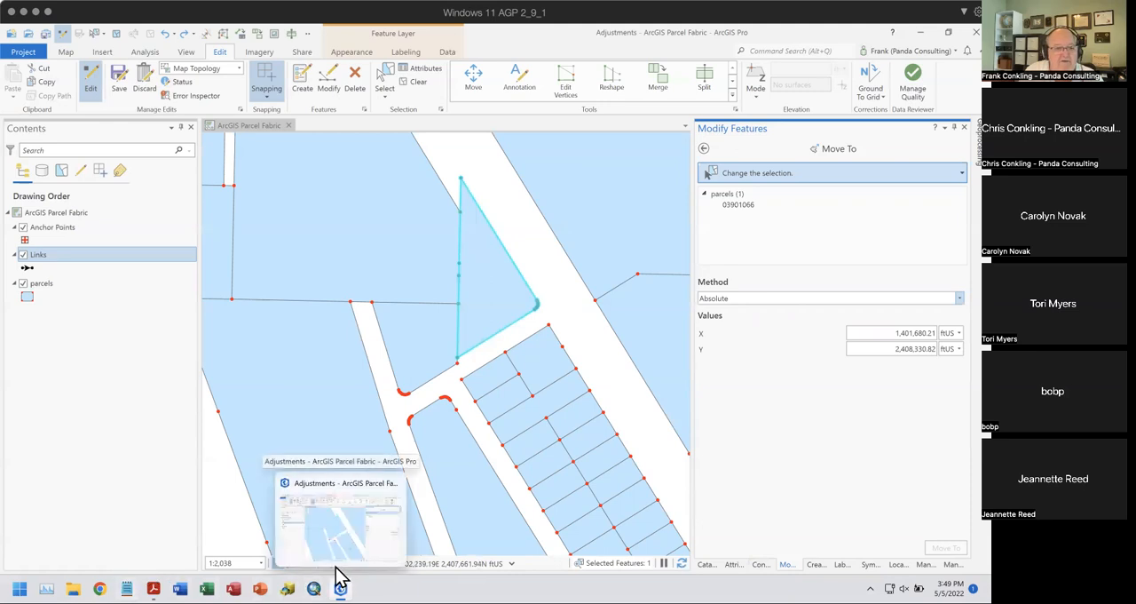
left_click(154, 587)
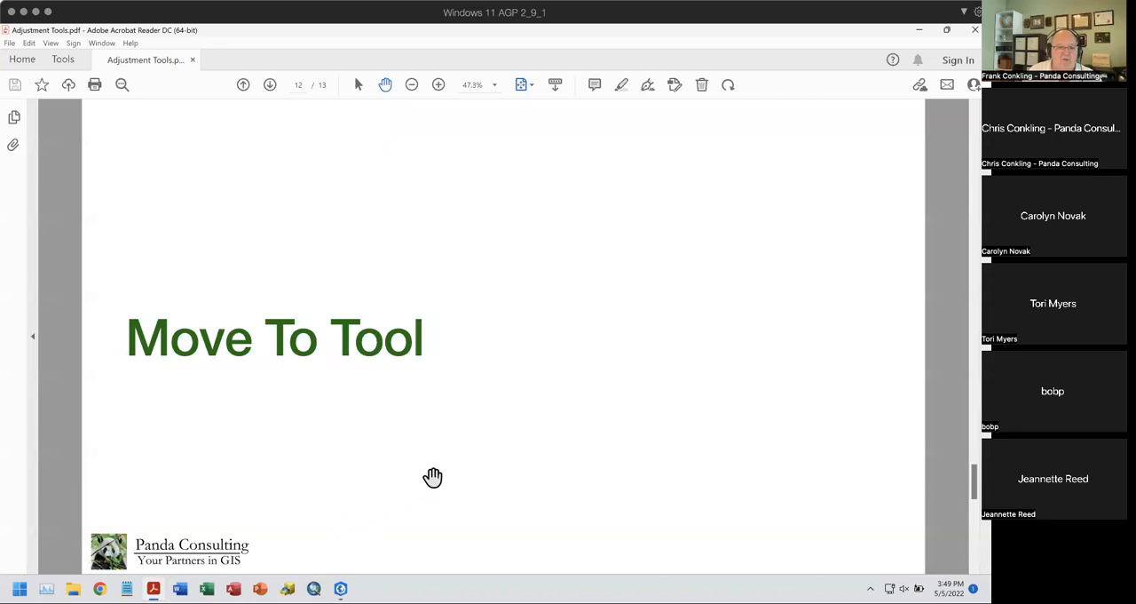
scroll(439, 464, "up", 6)
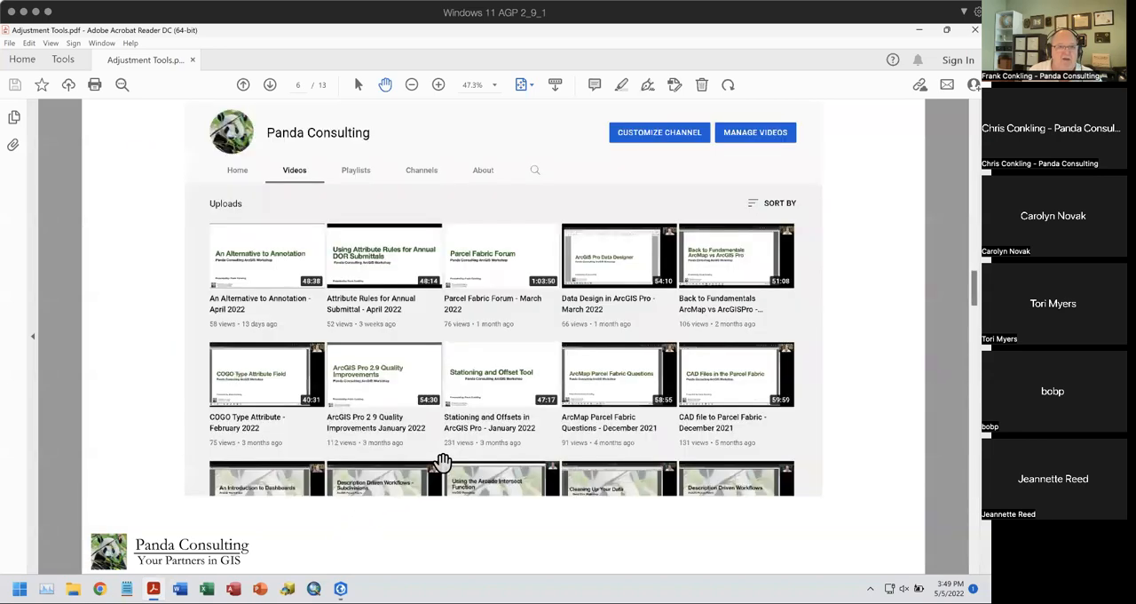
scroll(442, 462, "down", 3)
scroll(442, 463, "up", 2)
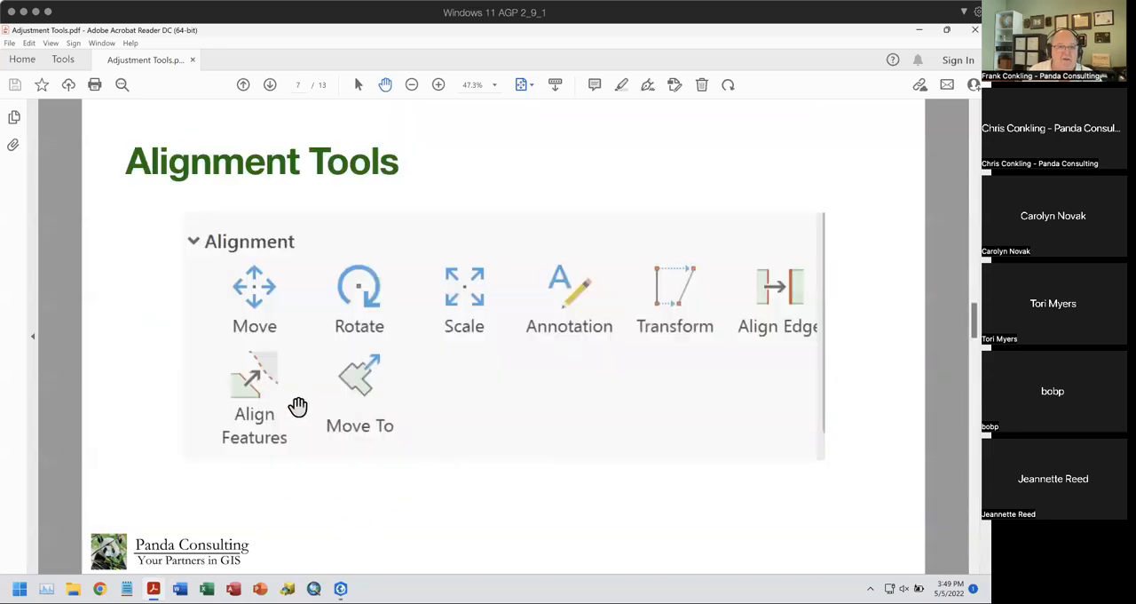